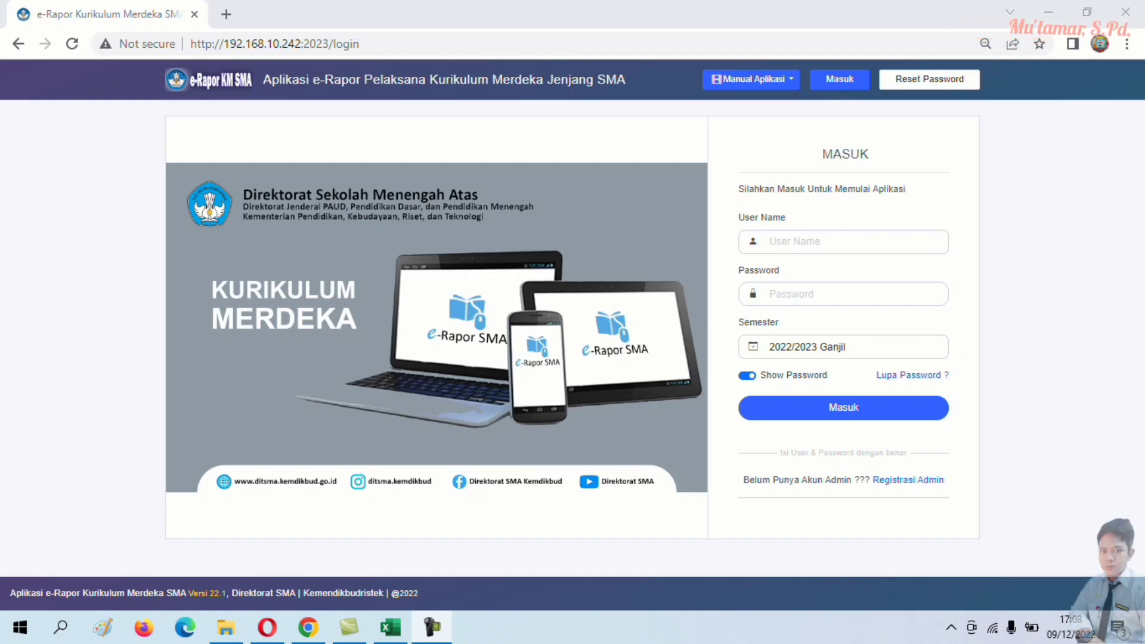
- Sign in to e-Rapor KM SMA with the teacher's user name and password
click(839, 241)
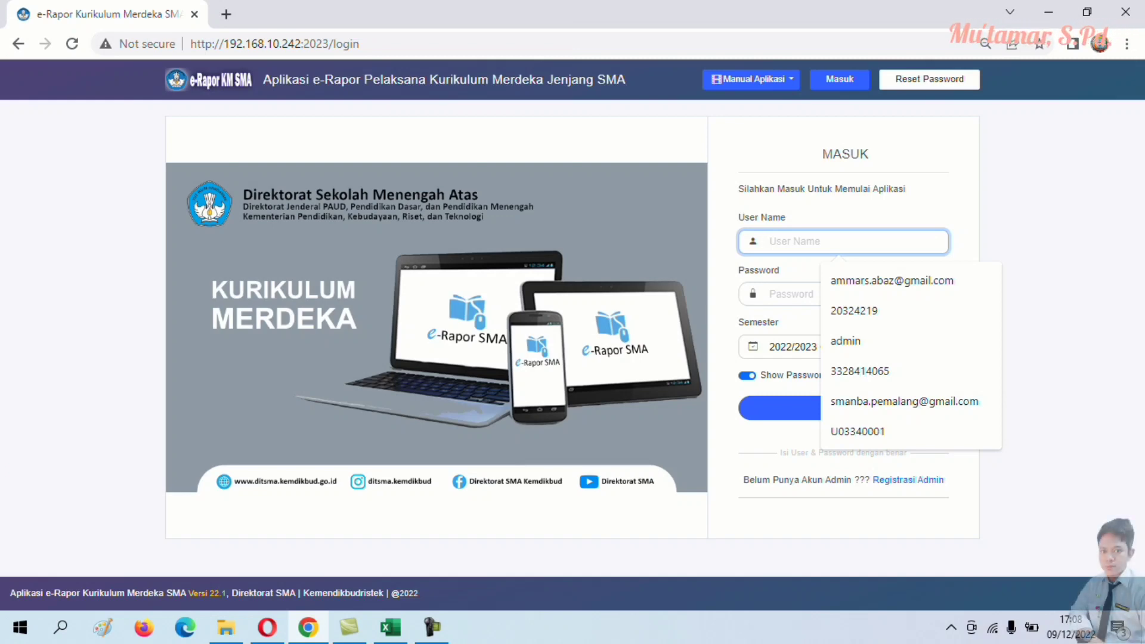
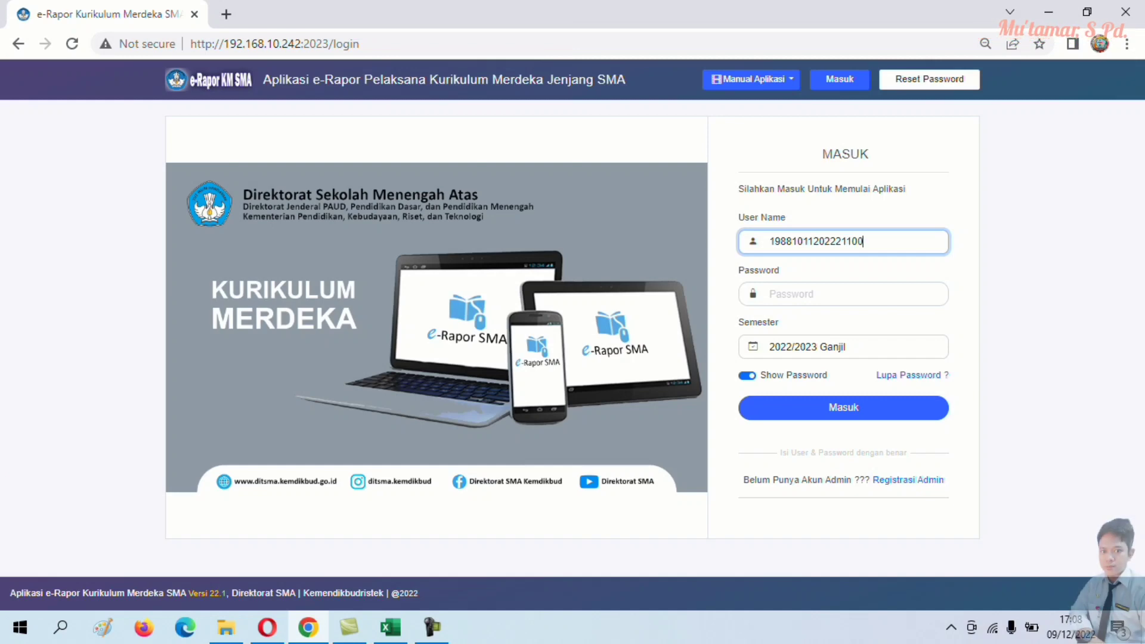
click(843, 294)
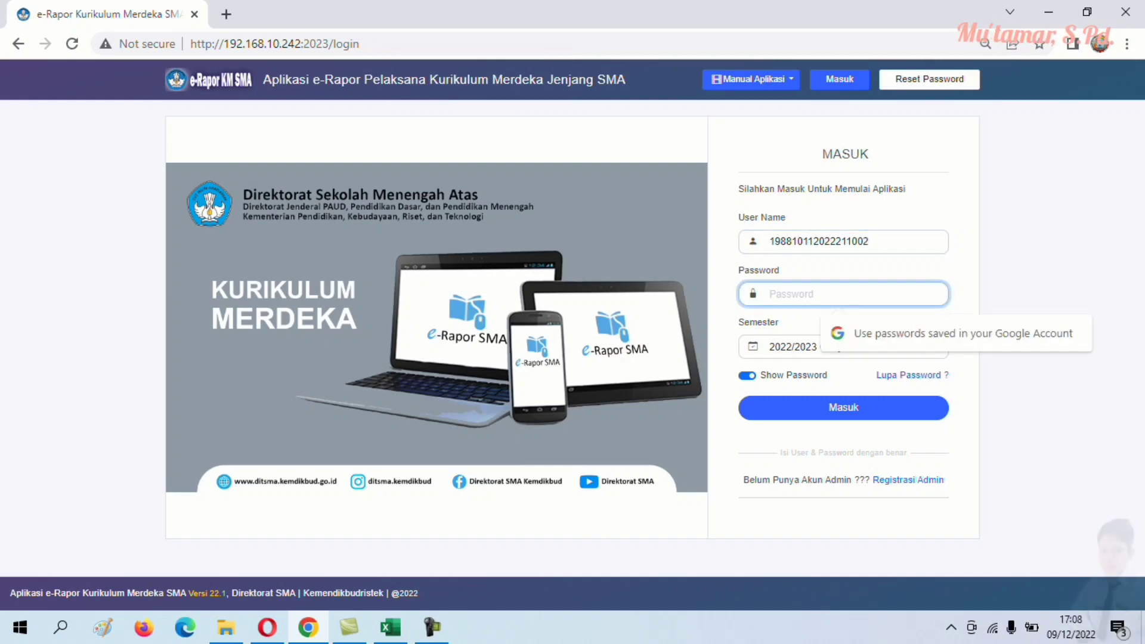
text(******)
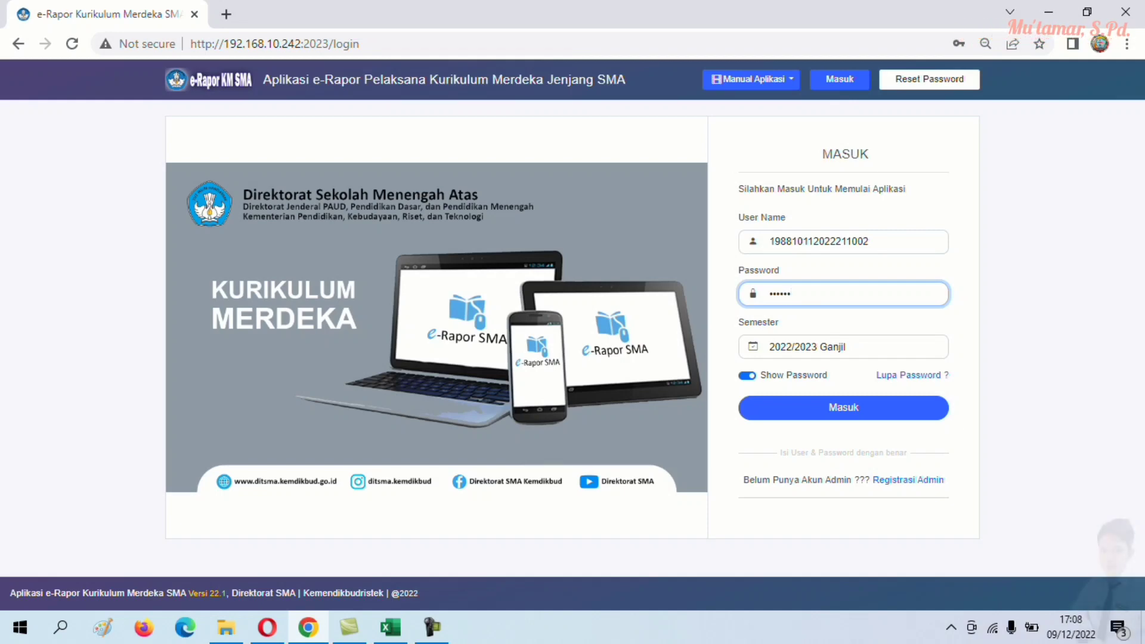
text(********)
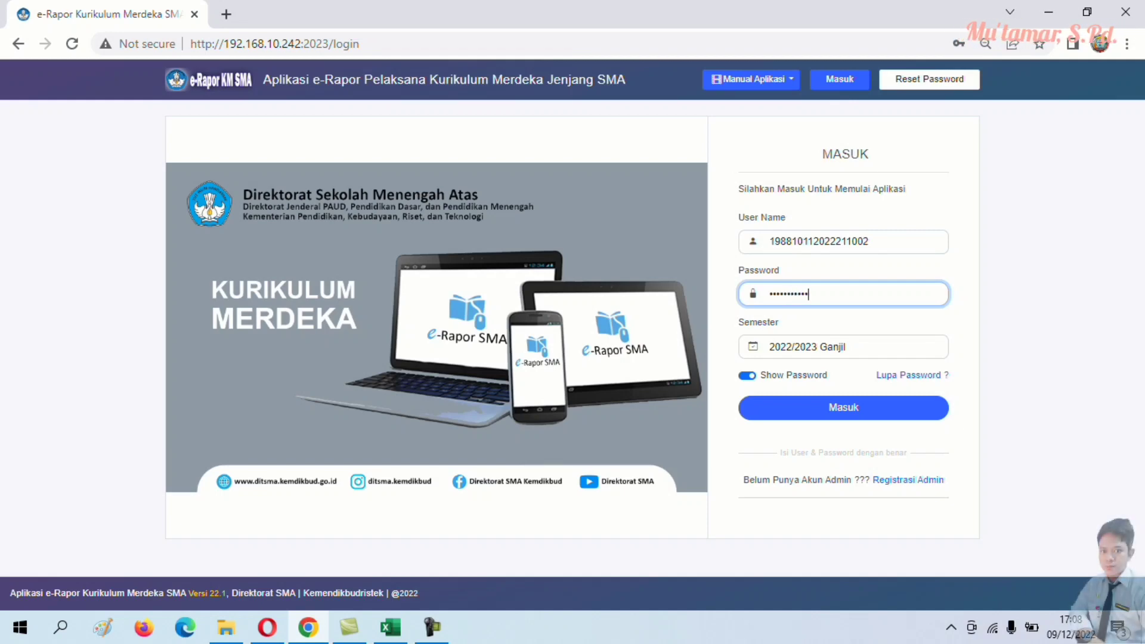
key(Return)
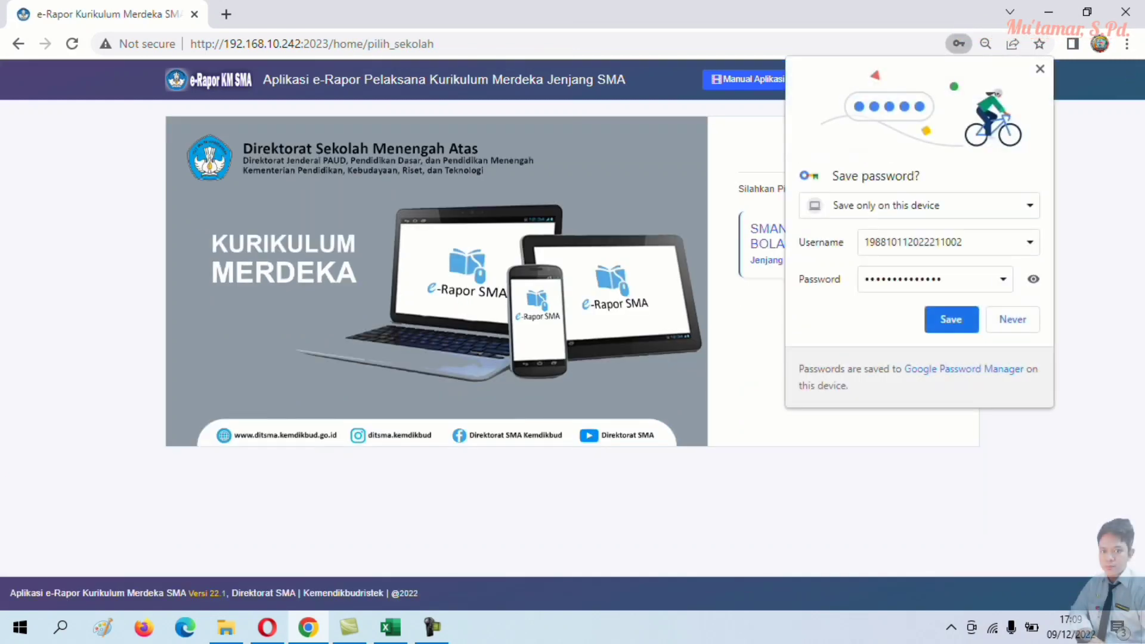
- Decline saving the password, enter SMAN 1 BANTAR BOLANG, and open Tujuan Pembelajaran
key(Escape)
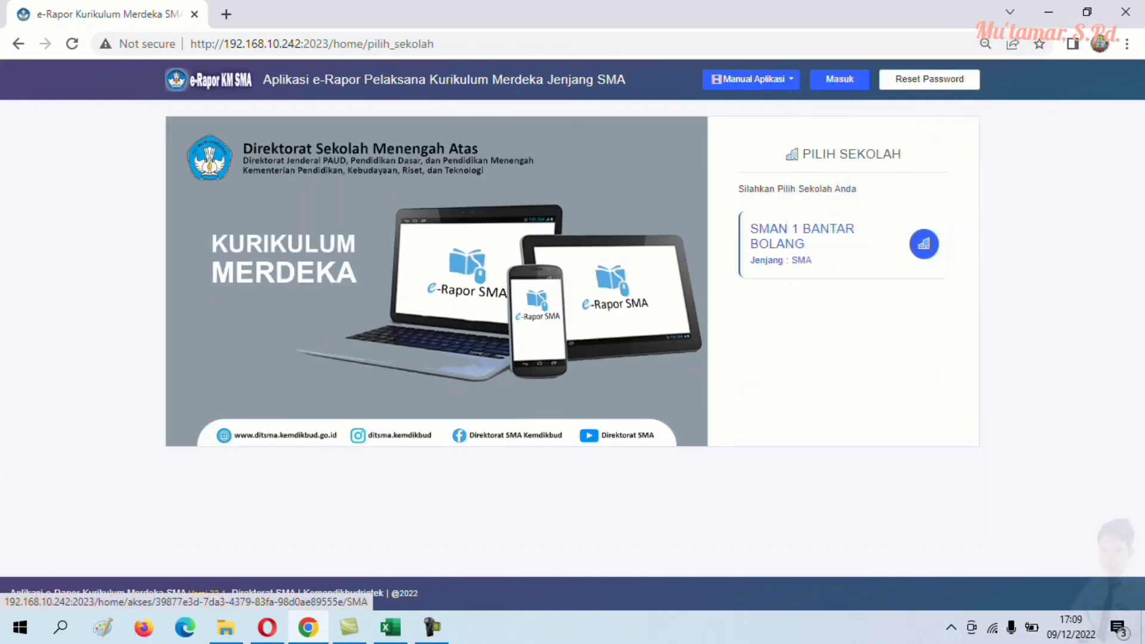
click(924, 244)
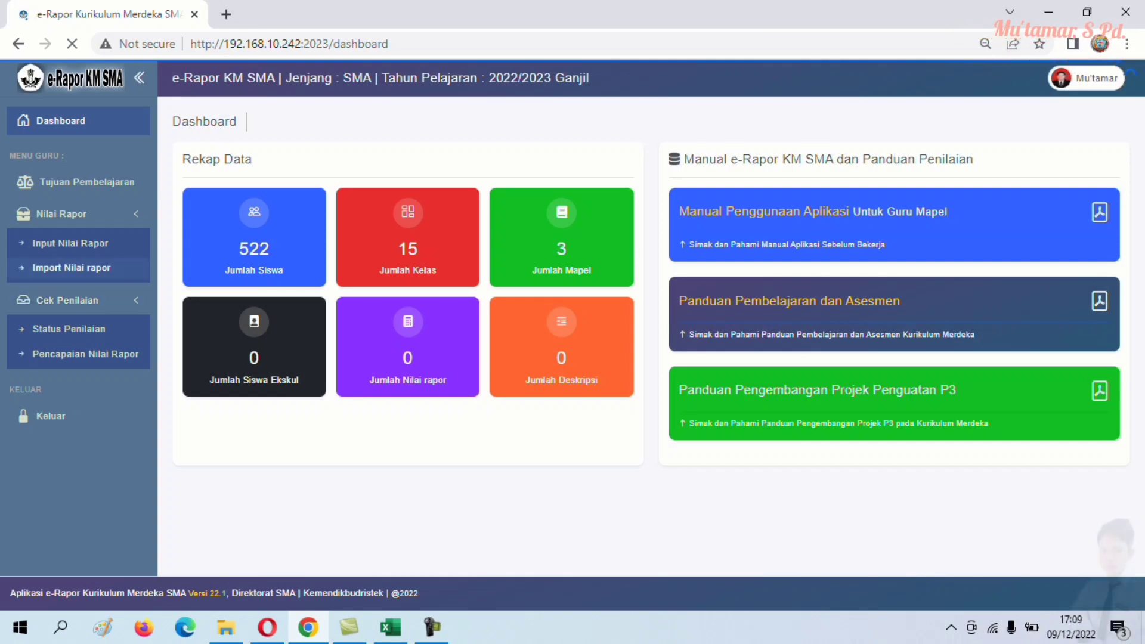
click(83, 182)
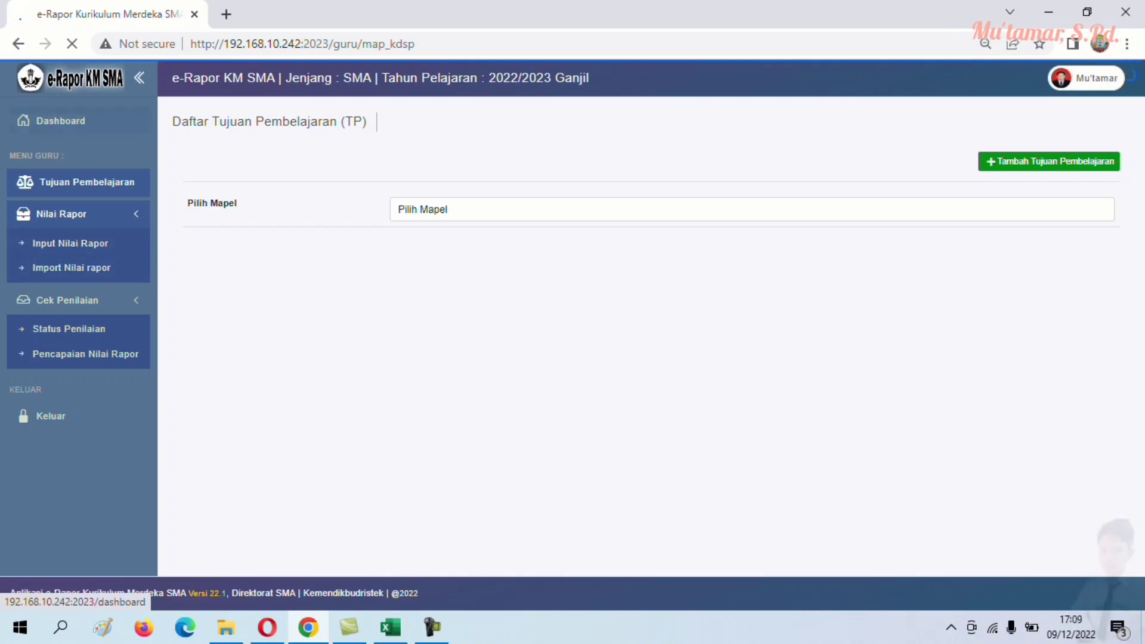
- Reload the learning objectives page and choose Informatika in Pilih Mapel
click(286, 44)
key(Return)
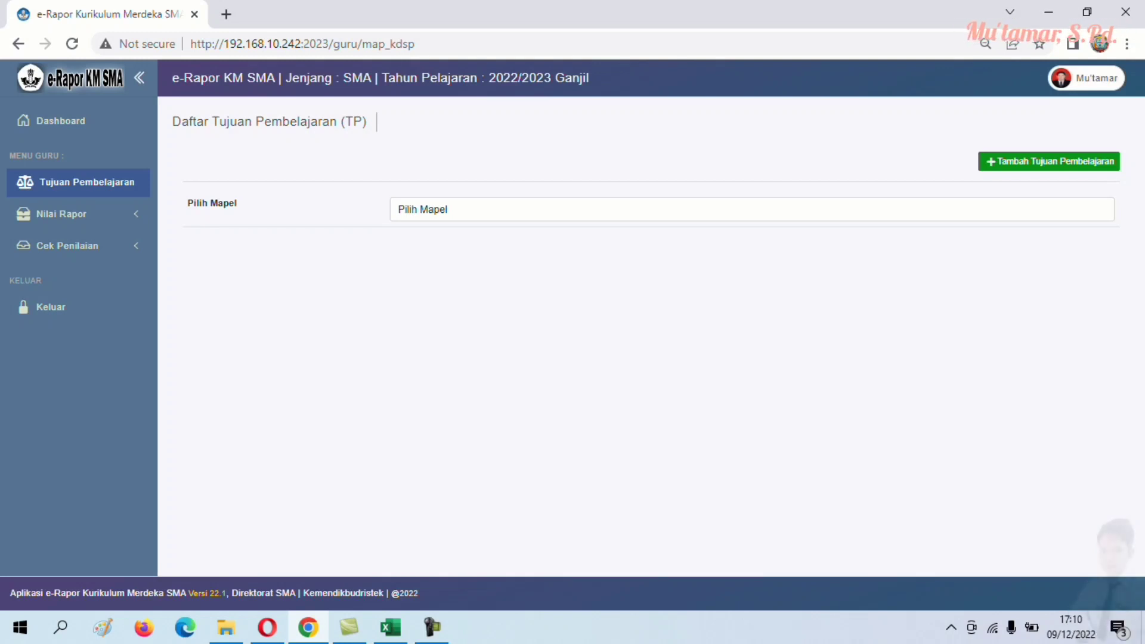
click(752, 209)
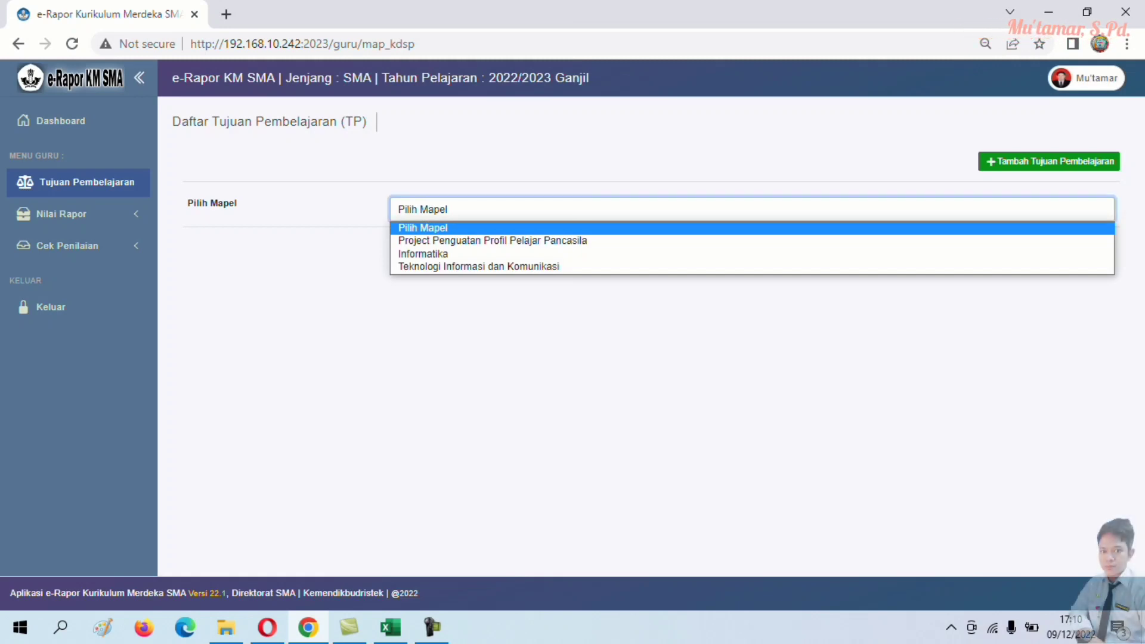
key(Down)
key(Down)
key(Return)
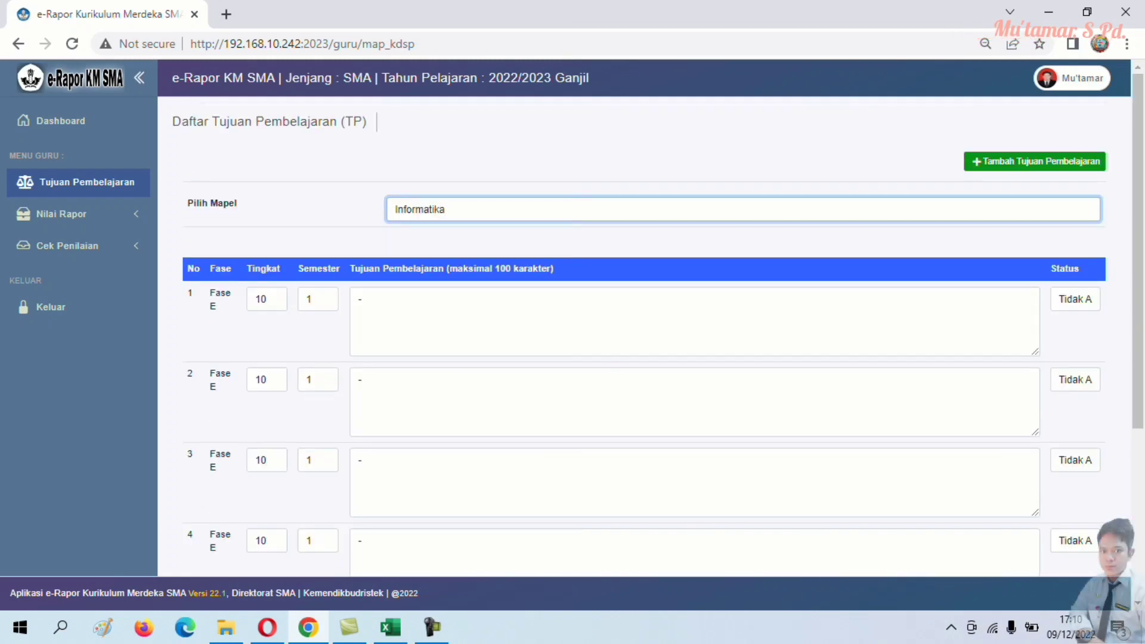
- Check objective 1's Status, save the Informatika objectives with Simpan Data, and return to Dashboard
scroll(644, 335, down, 4)
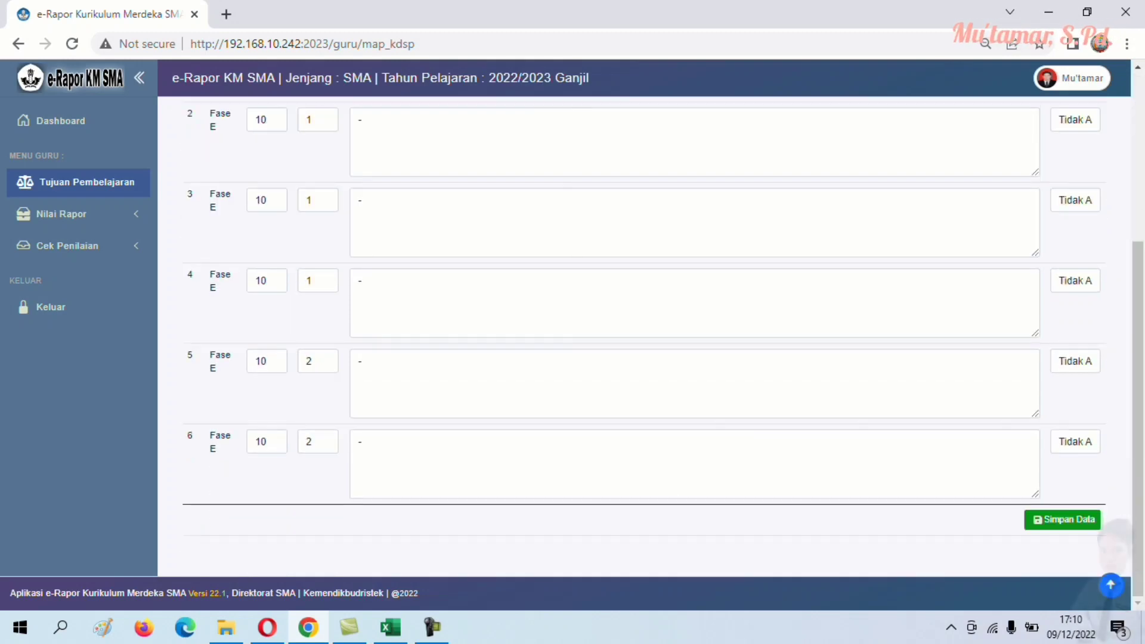
scroll(644, 334, up, 4)
click(1075, 290)
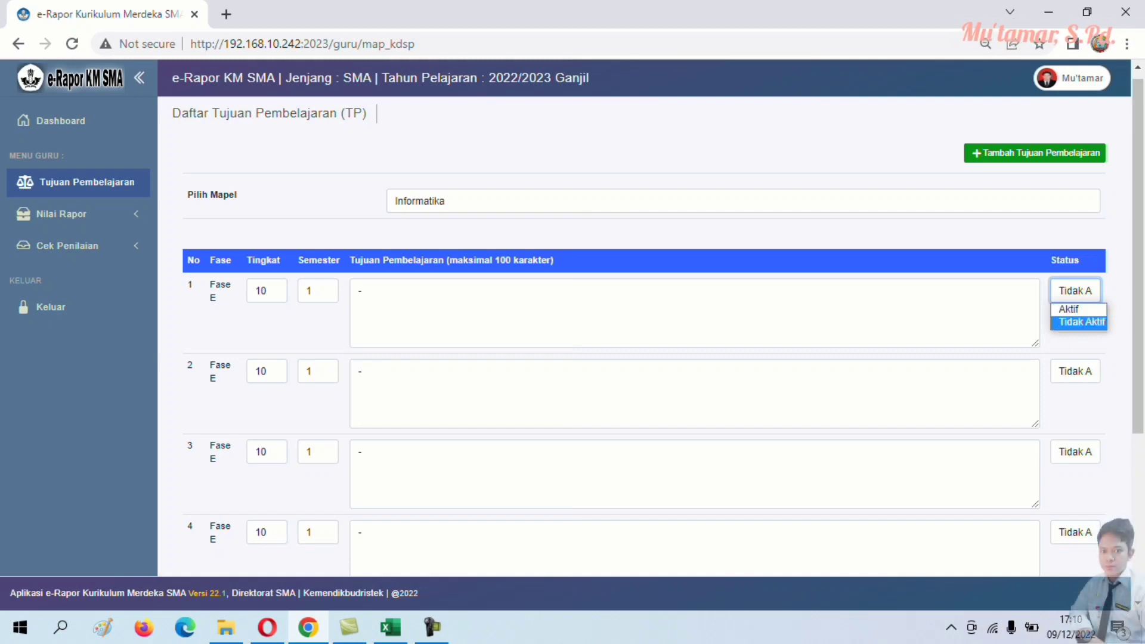
scroll(644, 334, down, 4)
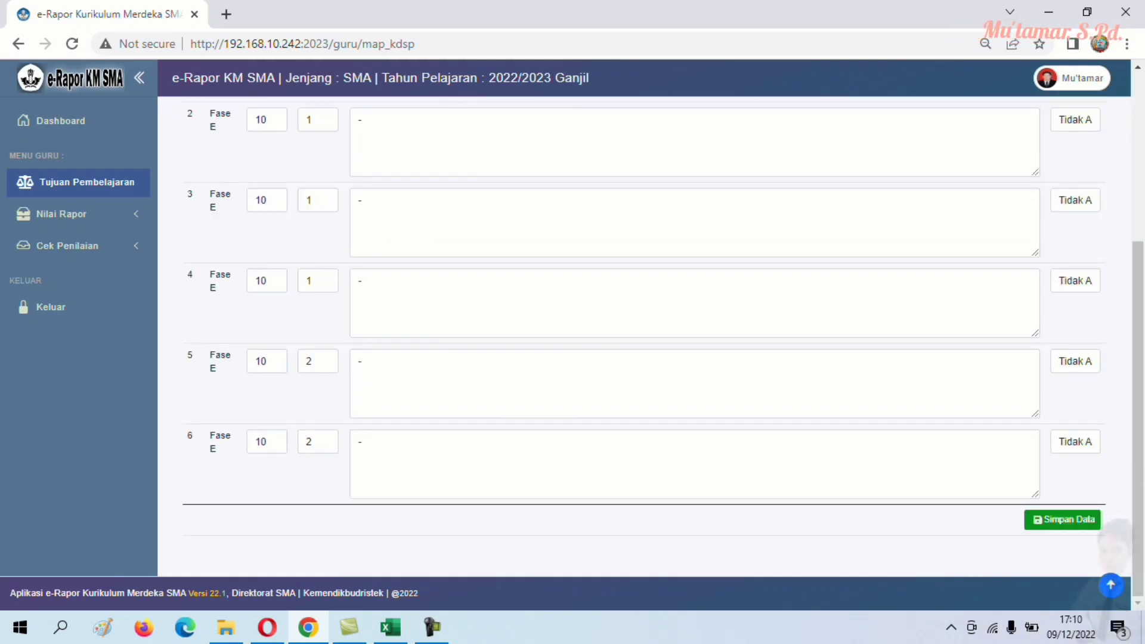
click(1063, 520)
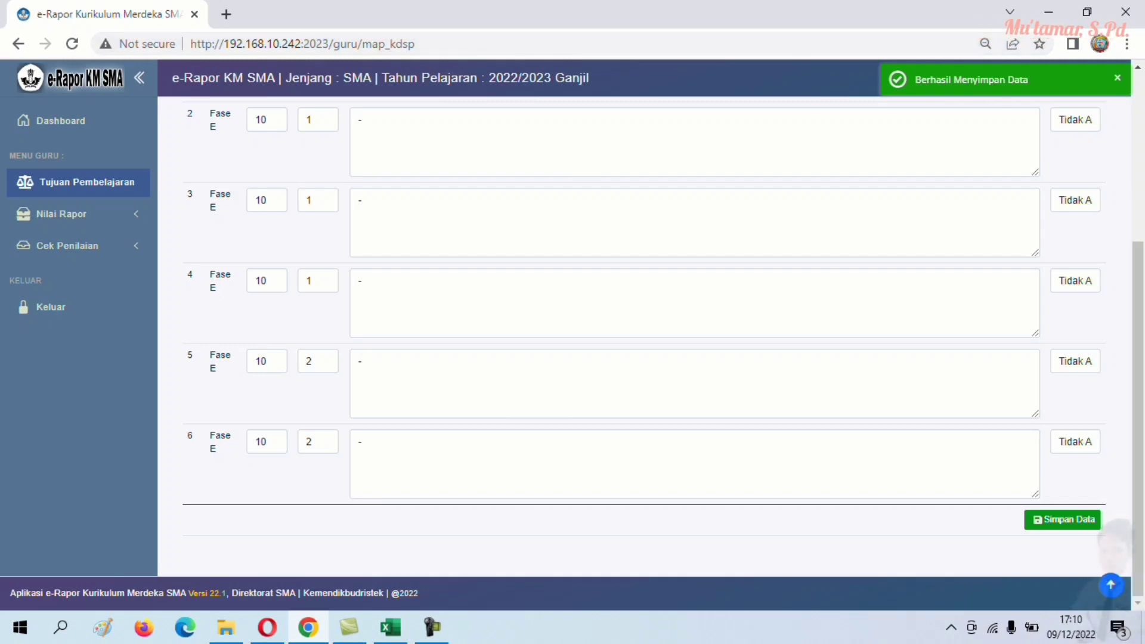
scroll(644, 334, up, 3)
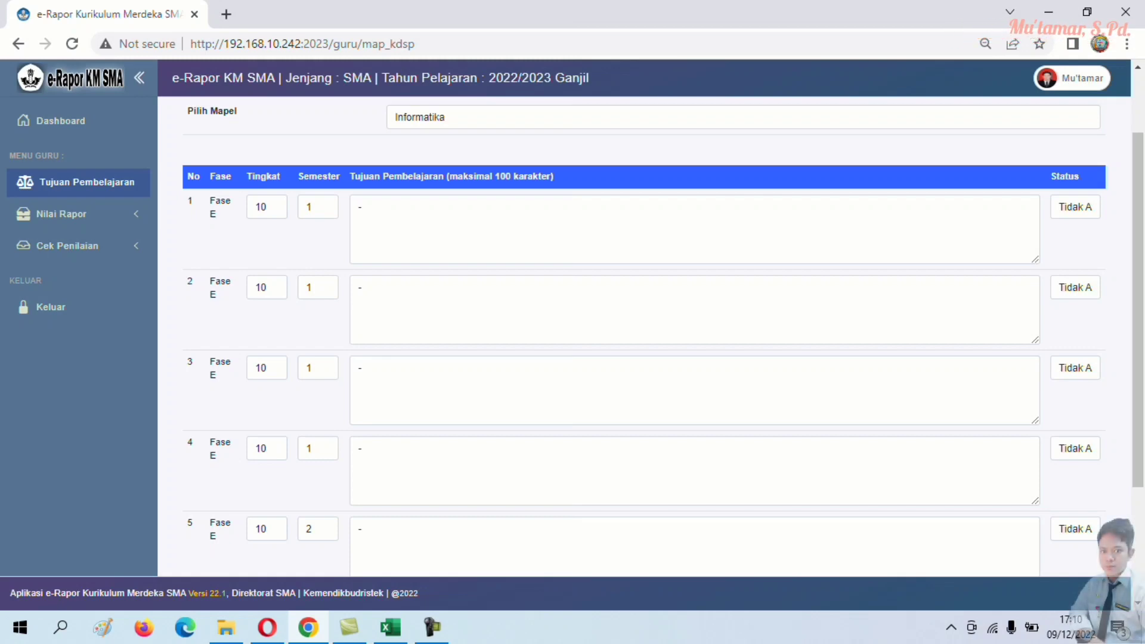
click(61, 121)
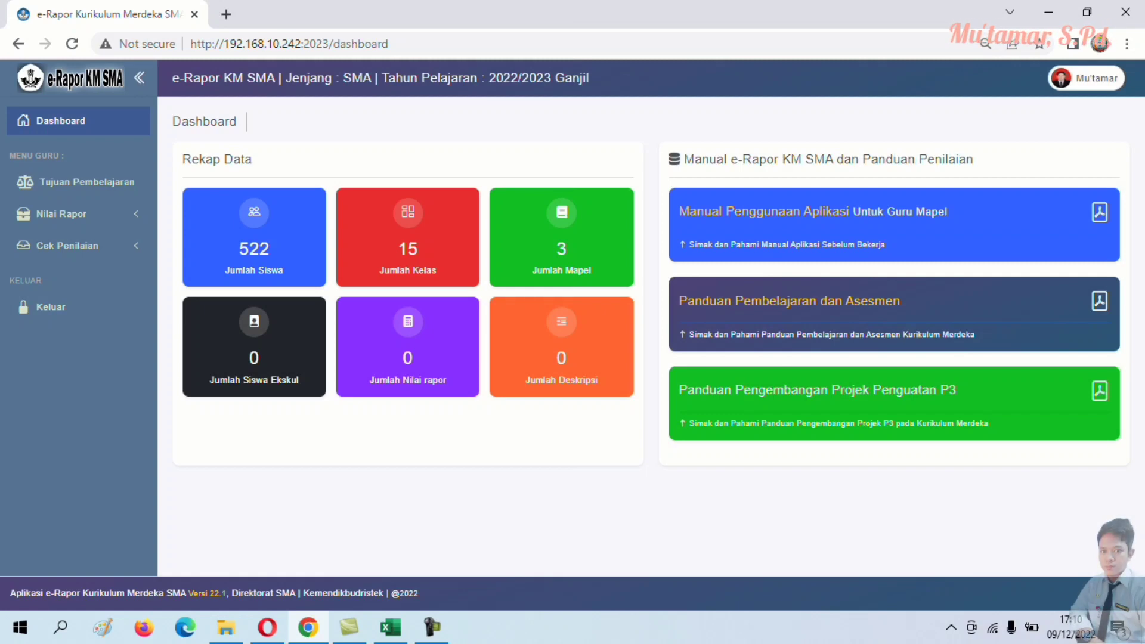
- Bring the Informatika grade workbook forward and scroll the Data Kelas X student list back to row 1
mouse_move(391, 627)
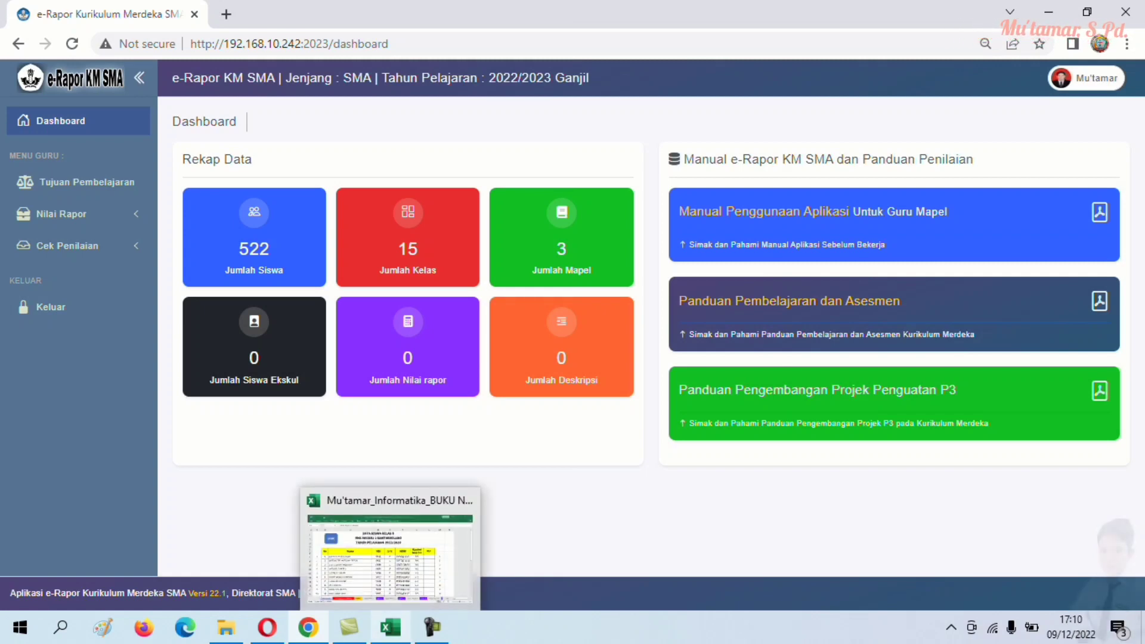
click(390, 555)
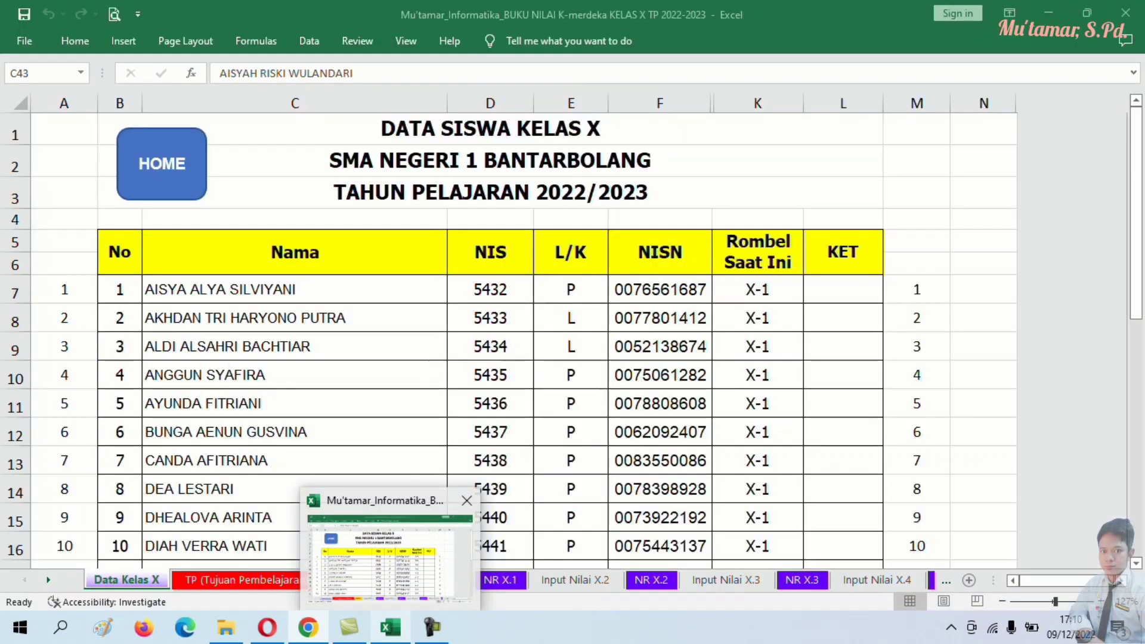
click(491, 346)
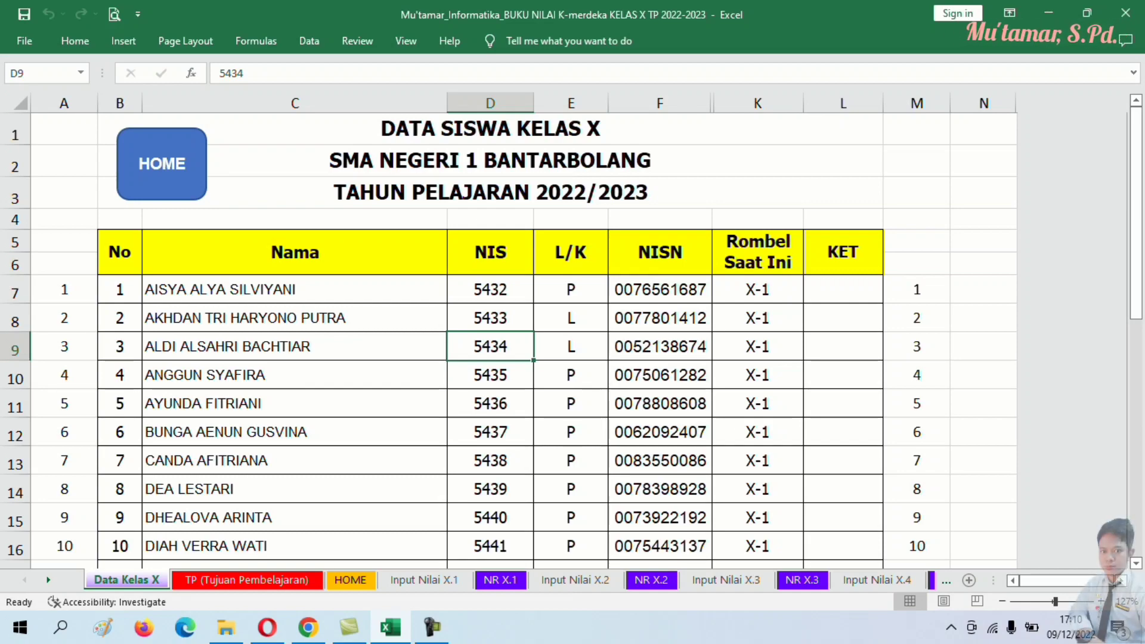
scroll(507, 340, down, 1)
scroll(507, 340, down, 20)
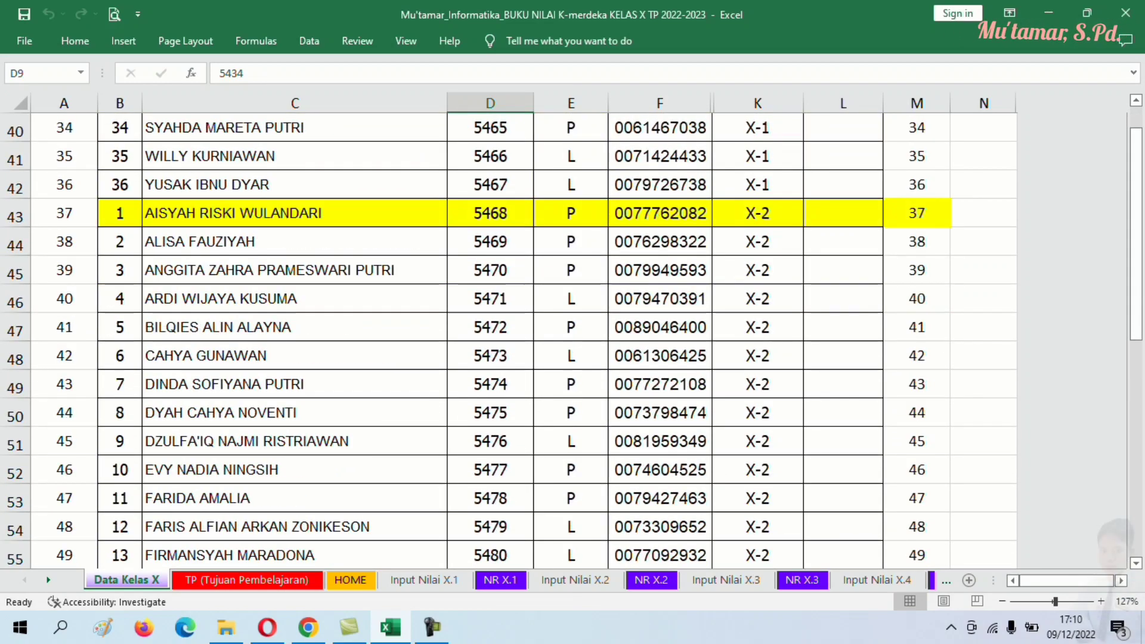
scroll(507, 340, down, 20)
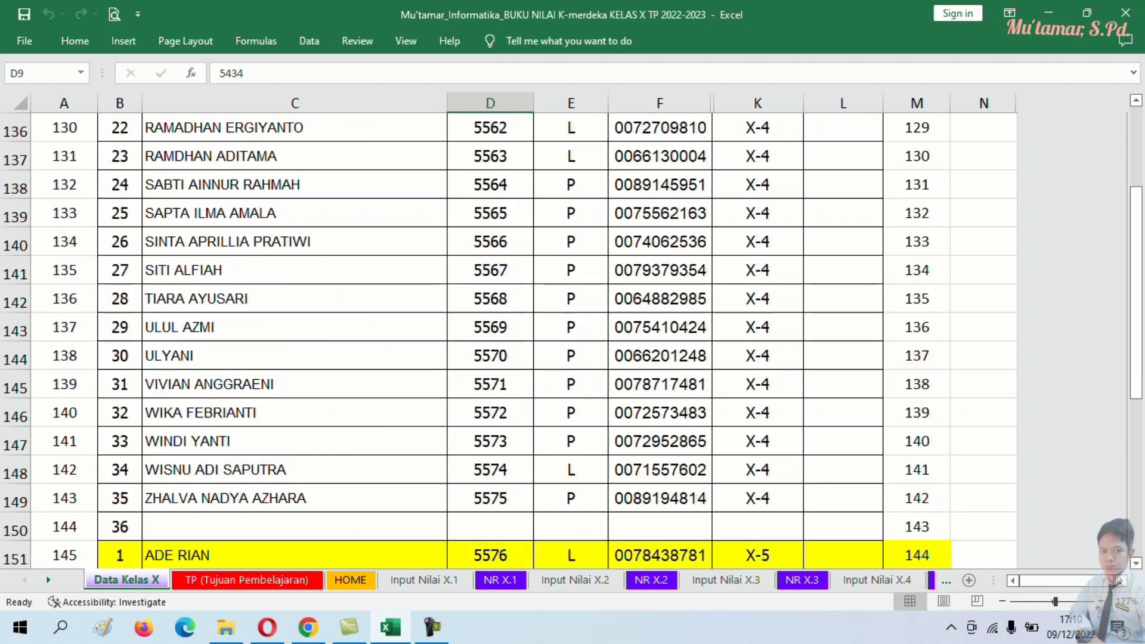
scroll(507, 340, down, 14)
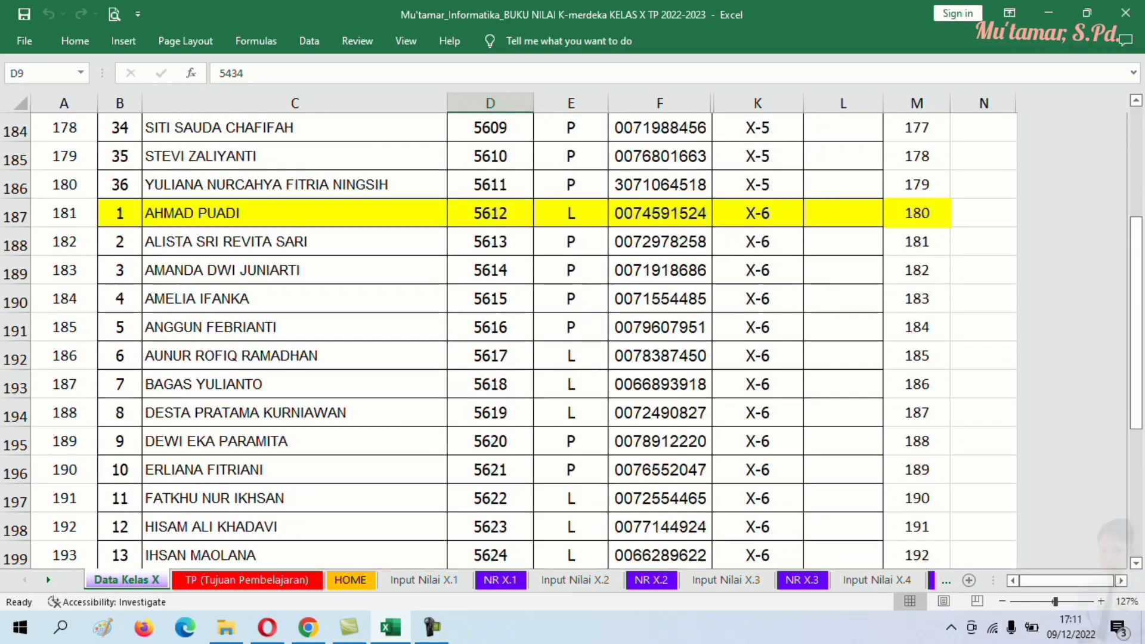
scroll(356, 441, down, 12)
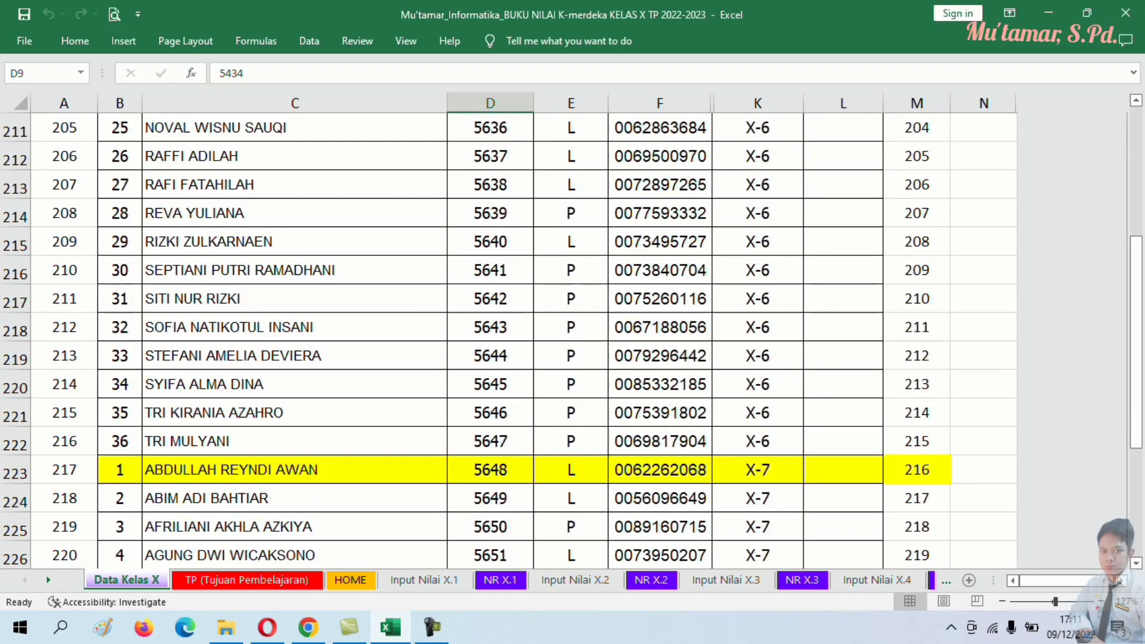
scroll(356, 442, up, 5)
scroll(507, 340, up, 1)
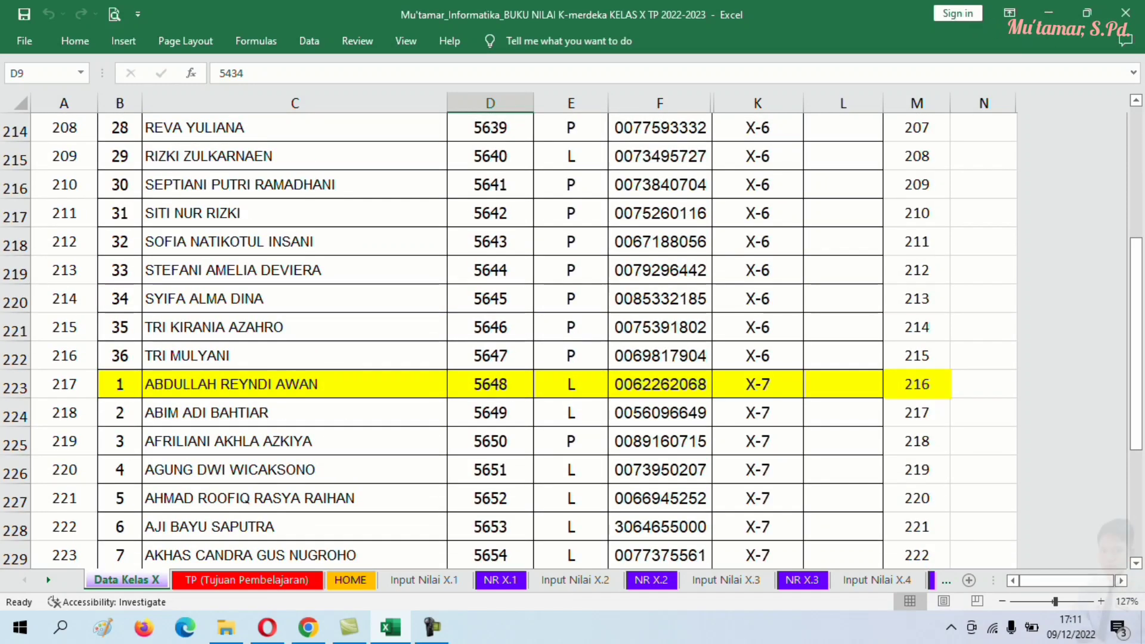
scroll(507, 340, up, 10)
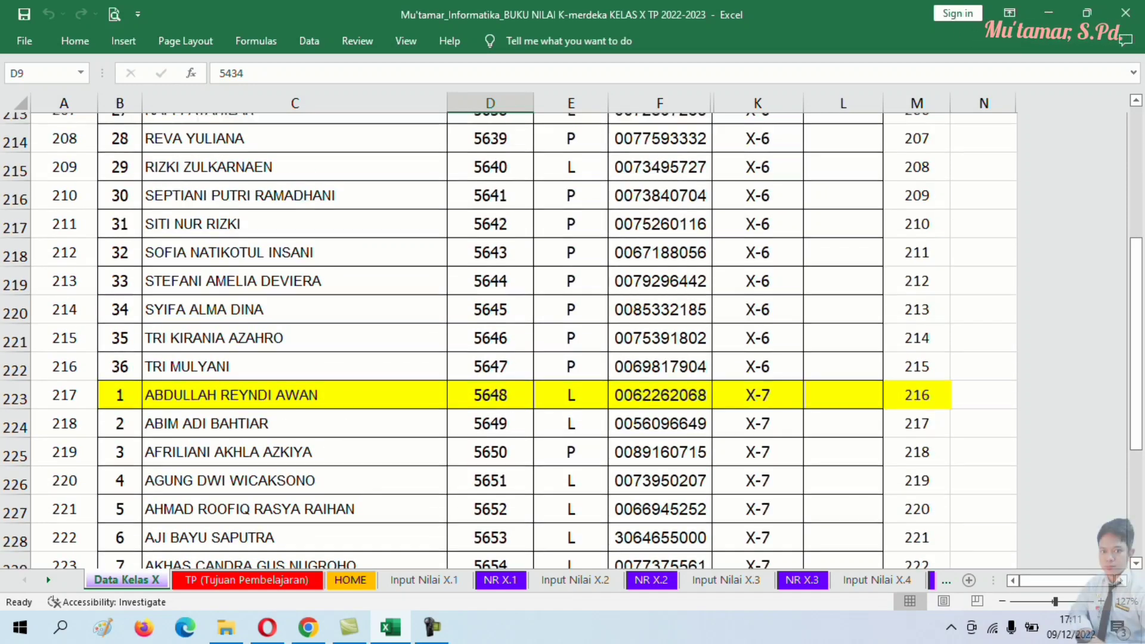
scroll(507, 340, down, 3)
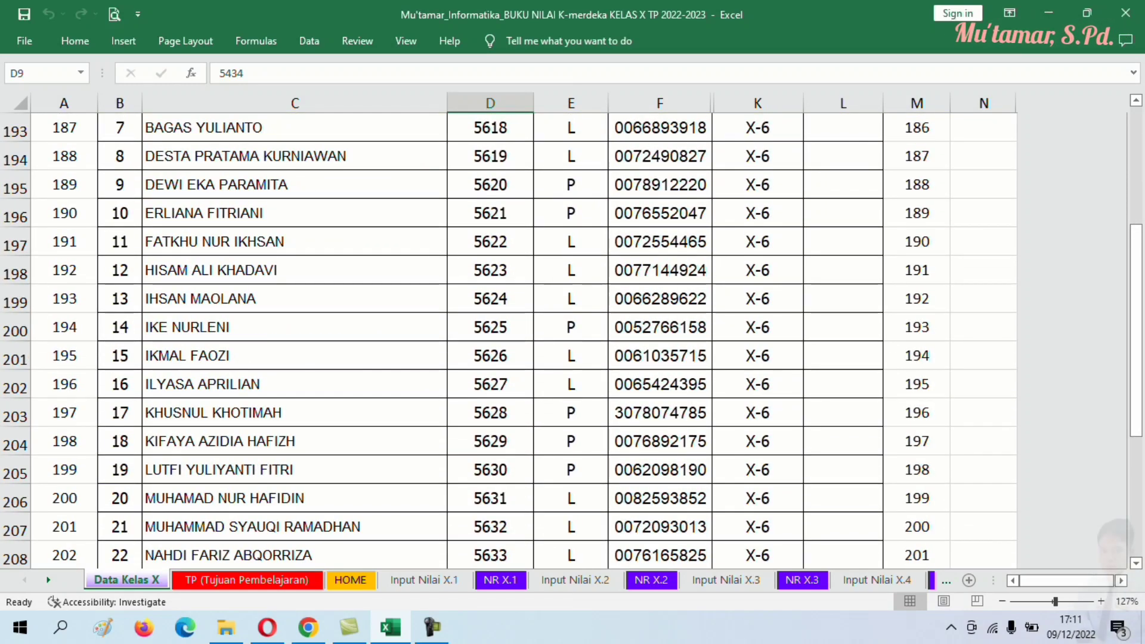
scroll(507, 340, down, 10)
scroll(507, 340, down, 6)
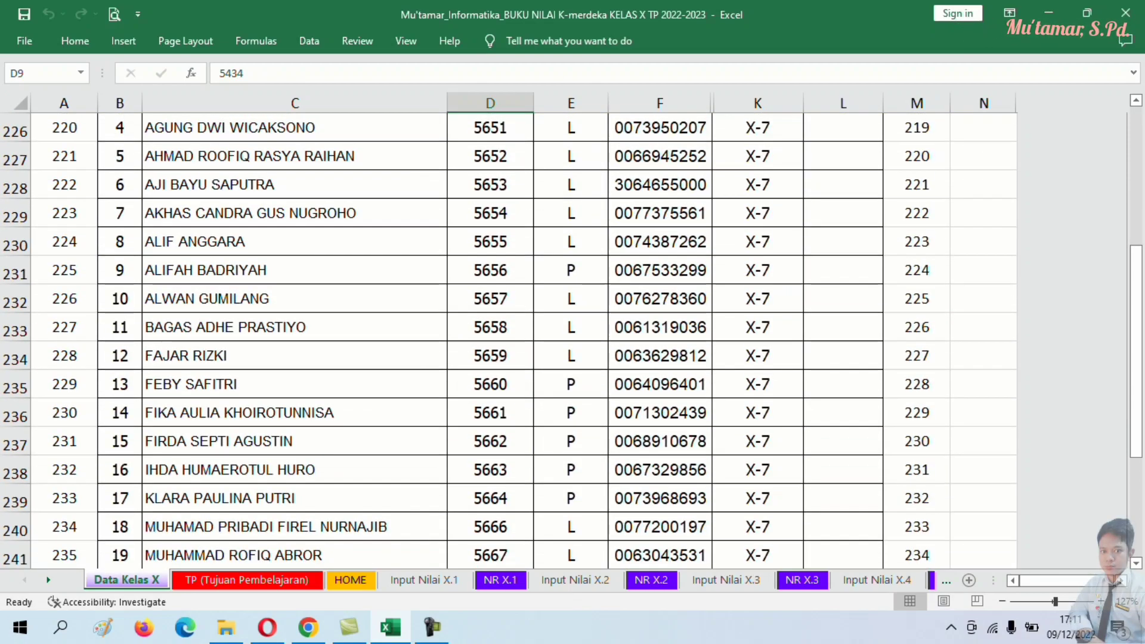
scroll(507, 340, up, 19)
scroll(507, 340, up, 20)
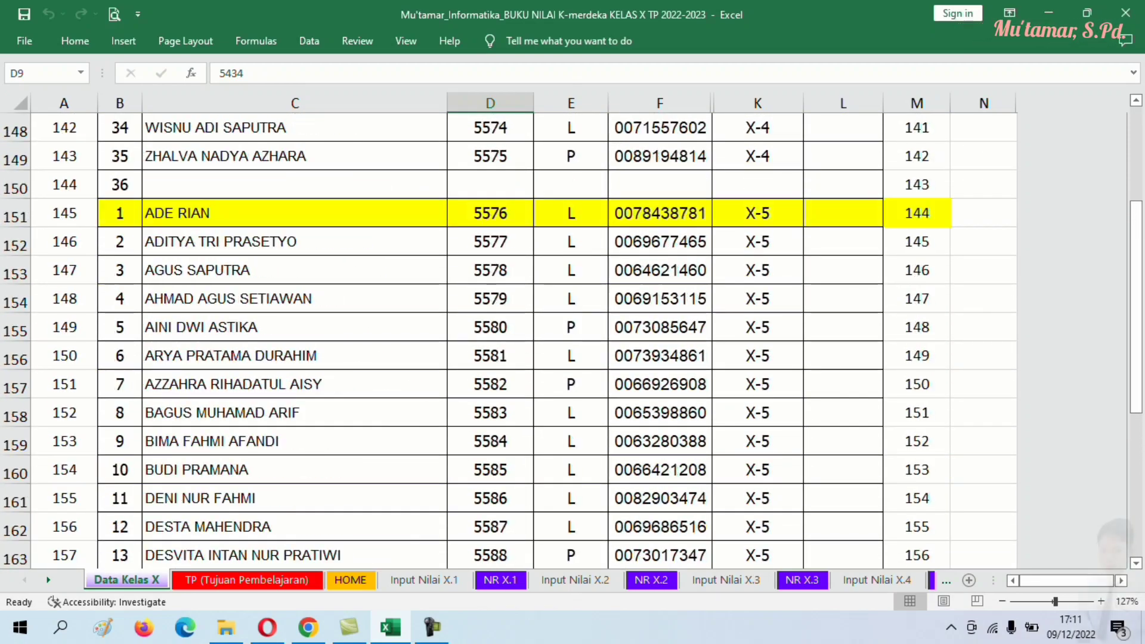
scroll(507, 340, up, 20)
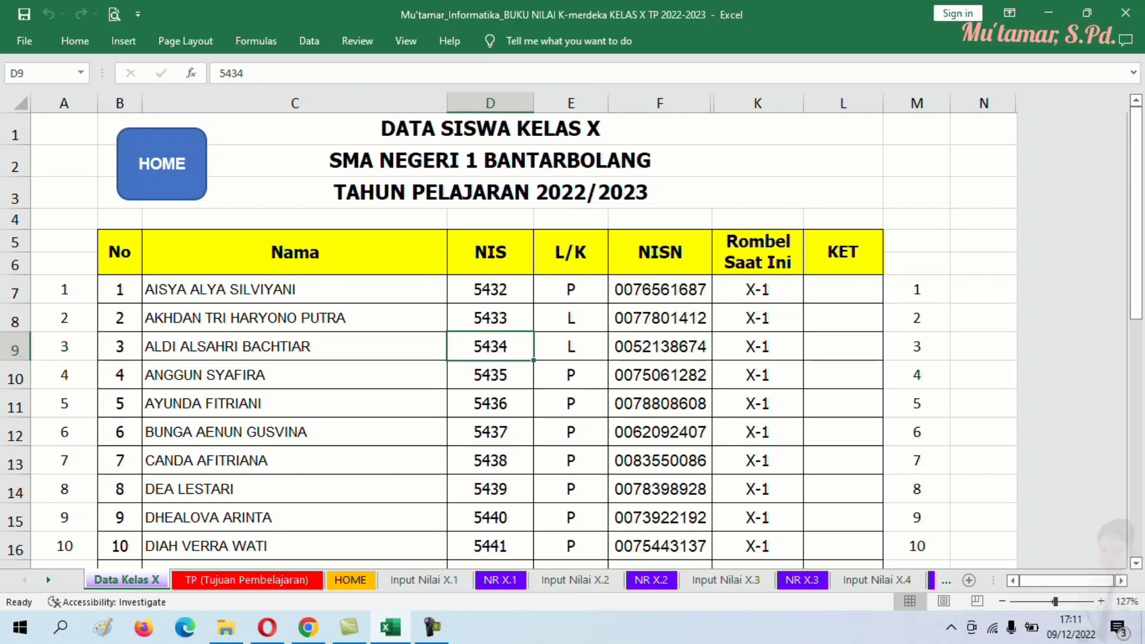
- Switch to the TP sheet and scroll through the learning objectives starting at cell D16
key(ctrl+Page_Down)
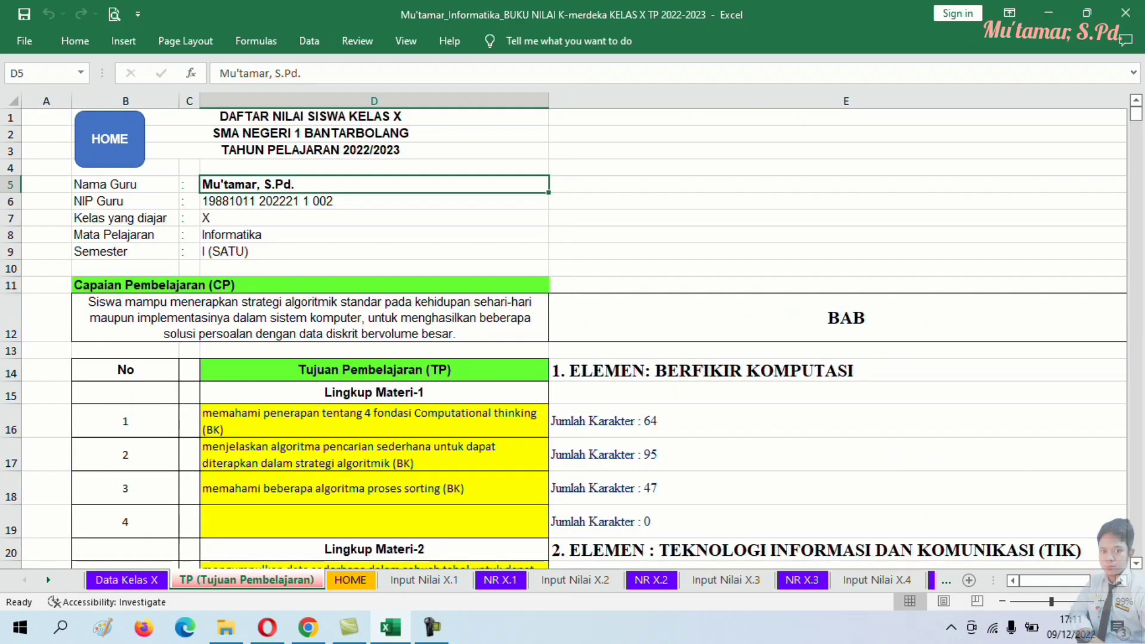
scroll(572, 334, down, 4)
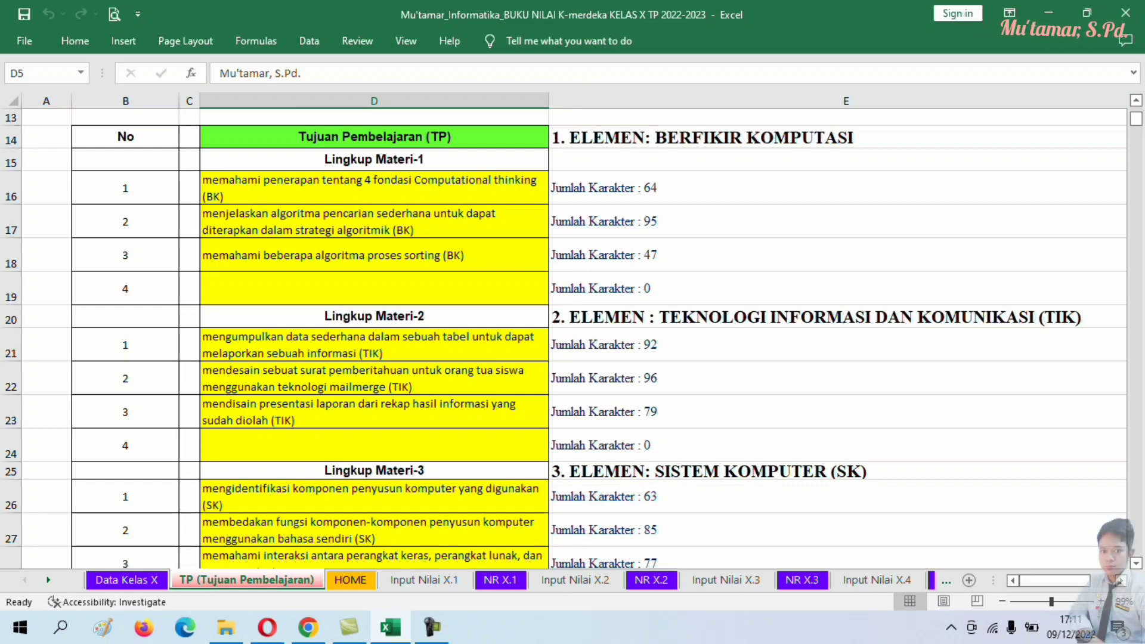
click(374, 188)
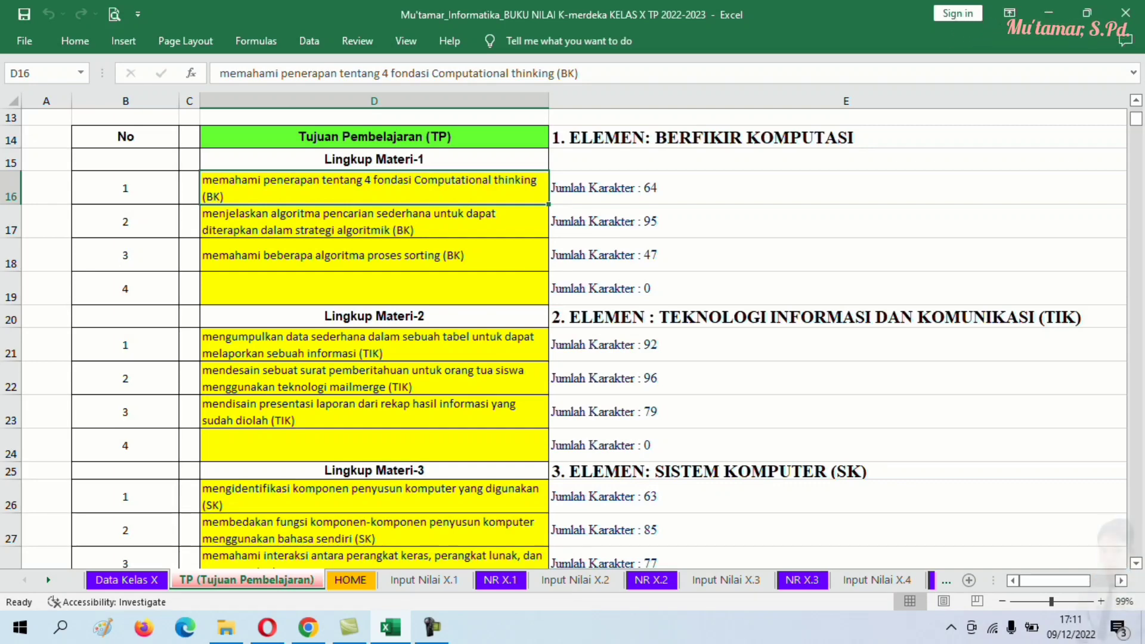
scroll(564, 338, down, 3)
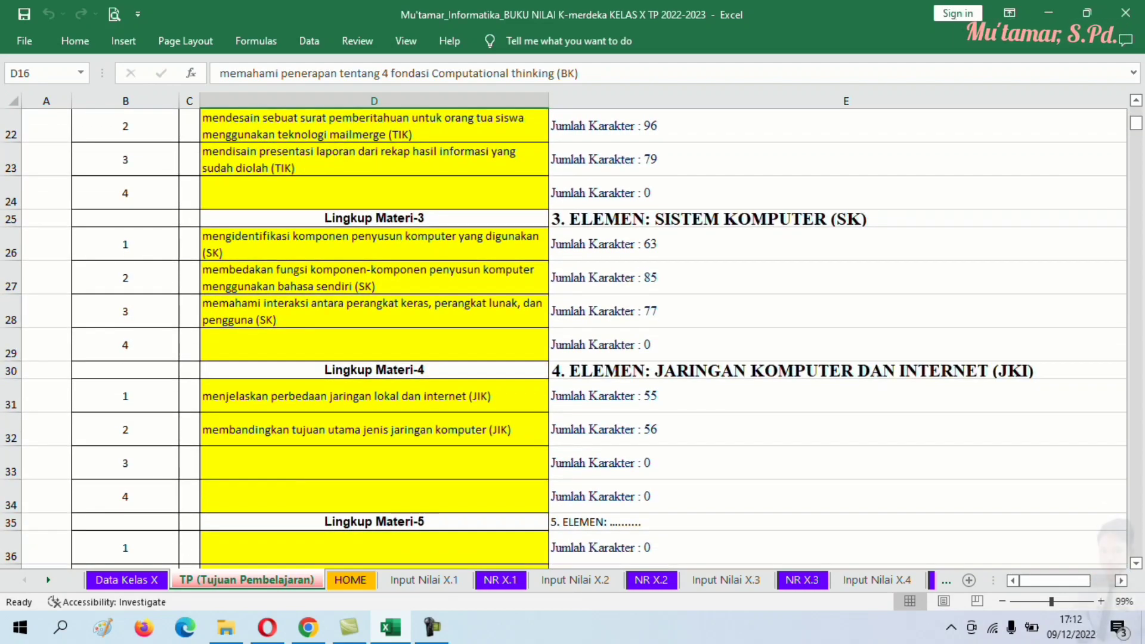
scroll(564, 338, up, 3)
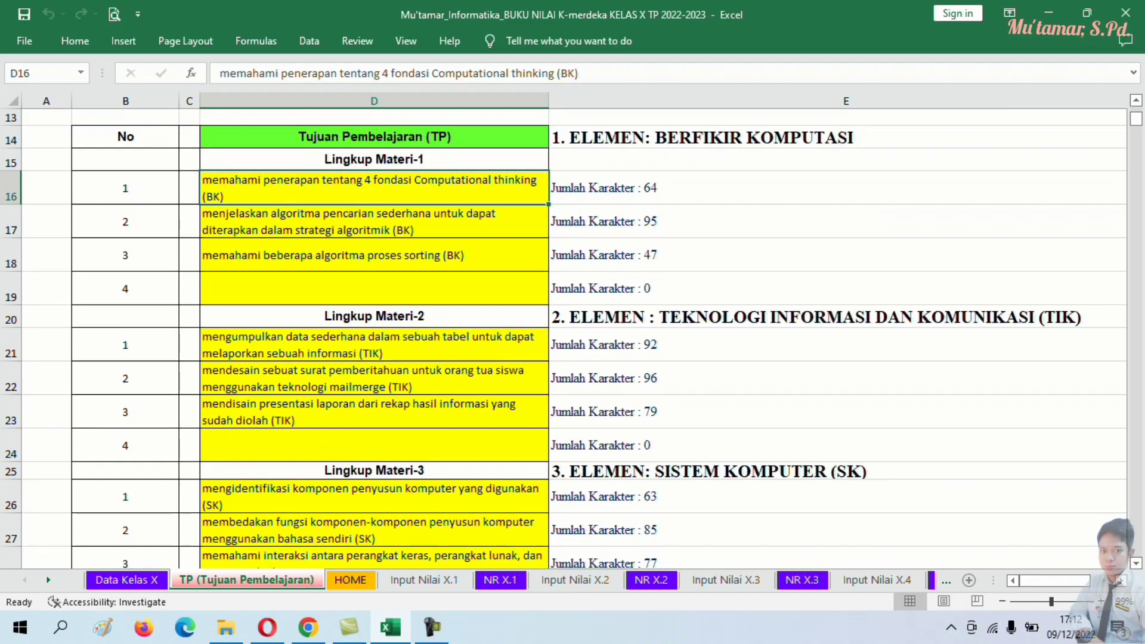
scroll(564, 338, up, 3)
scroll(563, 338, down, 2)
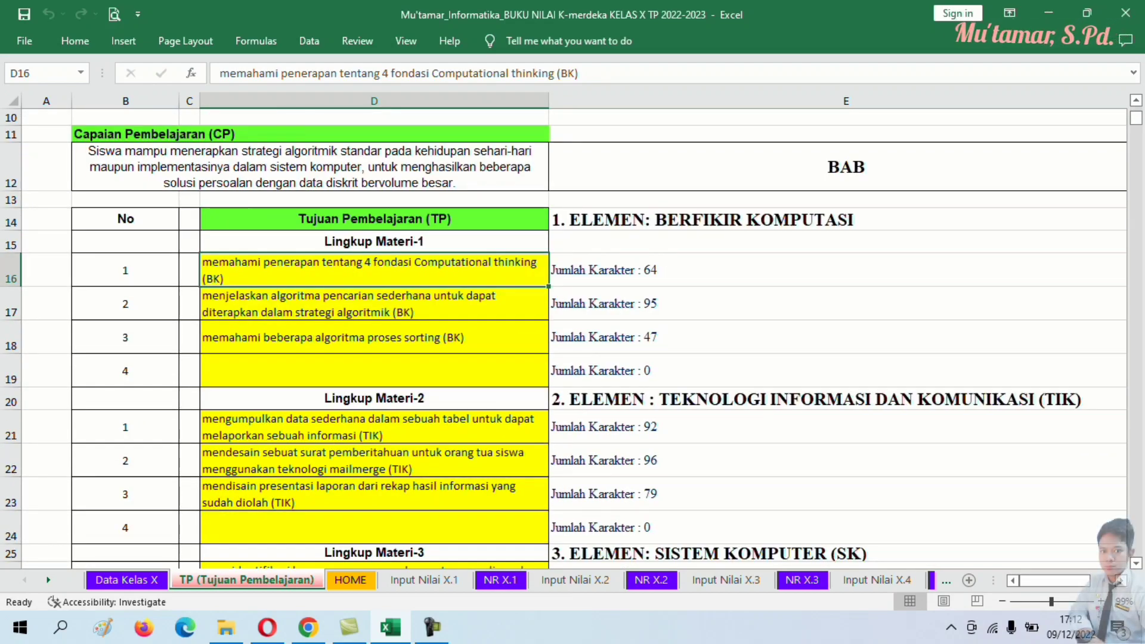
scroll(563, 338, down, 3)
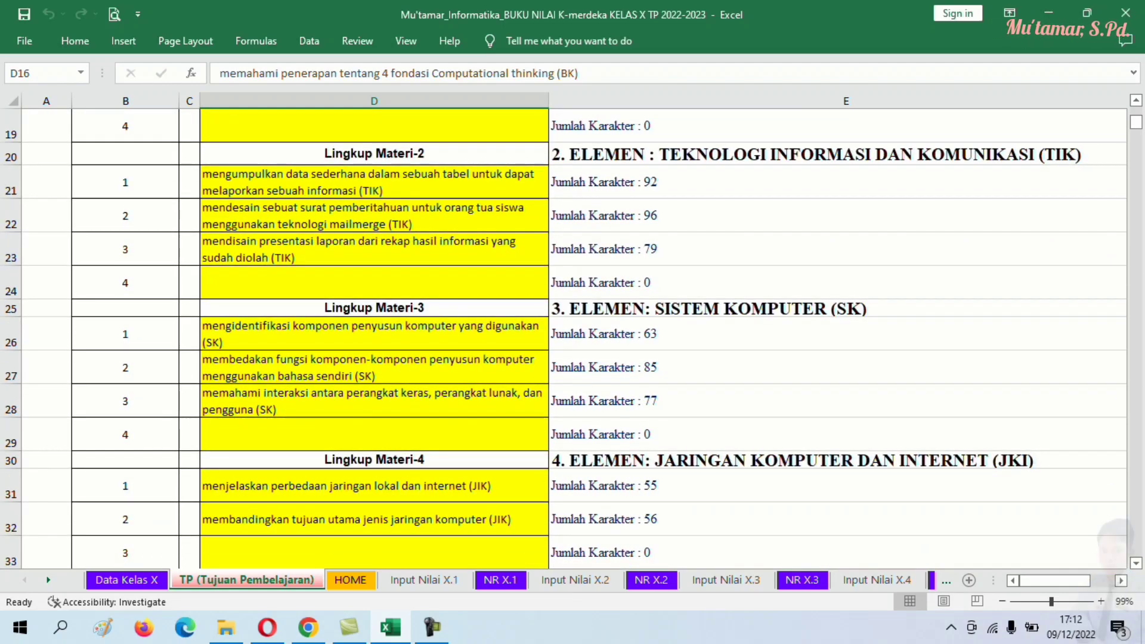
scroll(564, 339, up, 3)
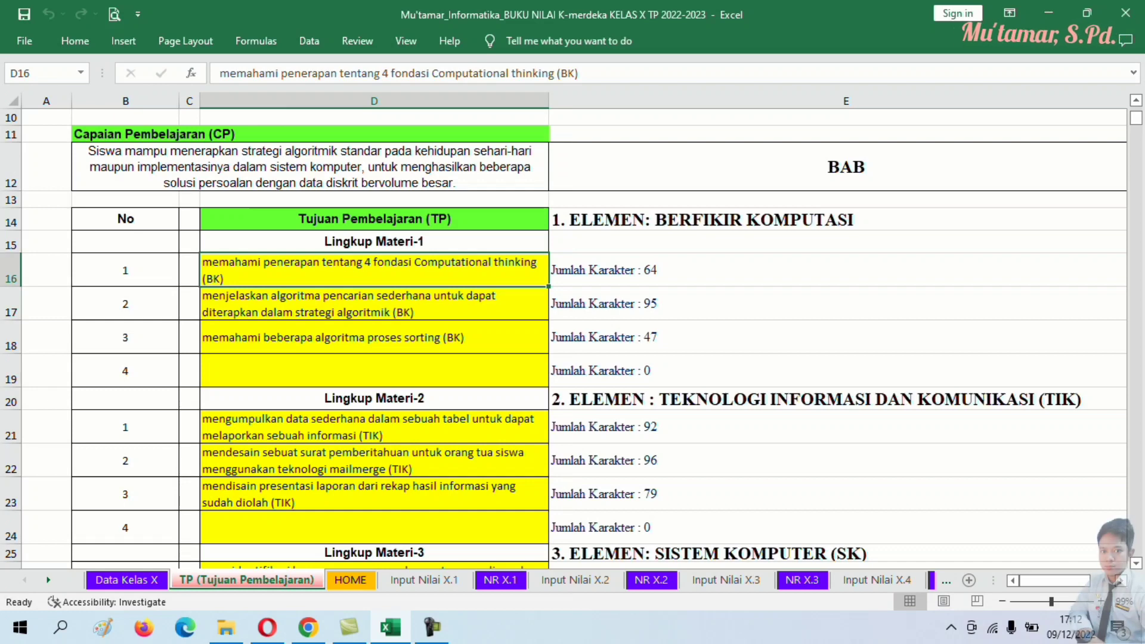
scroll(564, 338, up, 2)
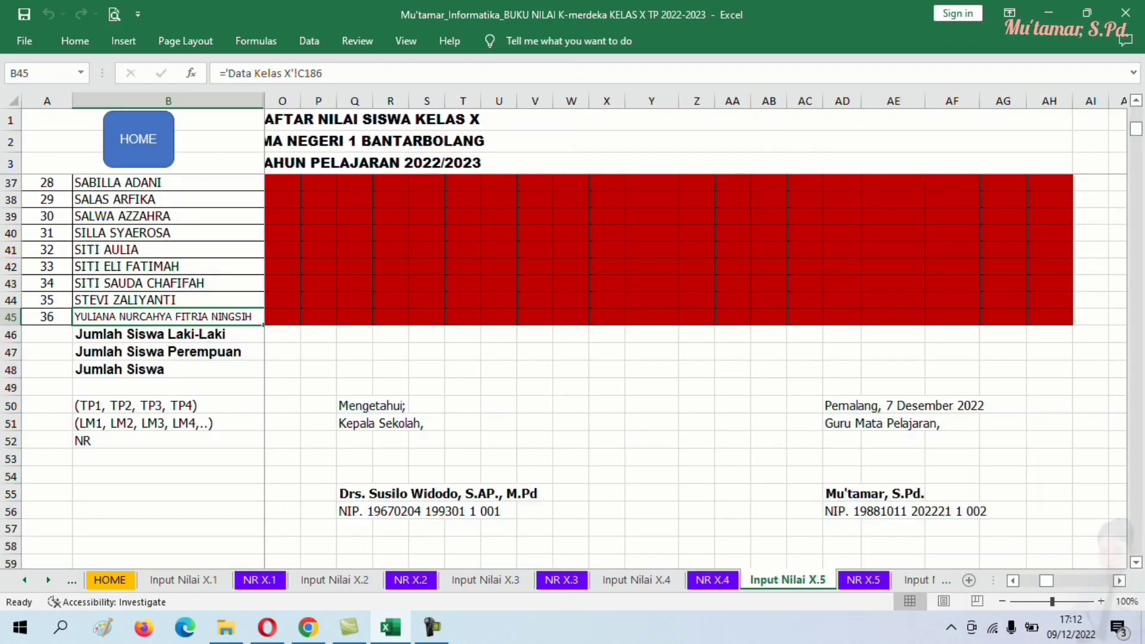
- On the Input Nilai X.6 sheet, select the Lingkup Materi score ranges to check them
key(ctrl+Page_Down)
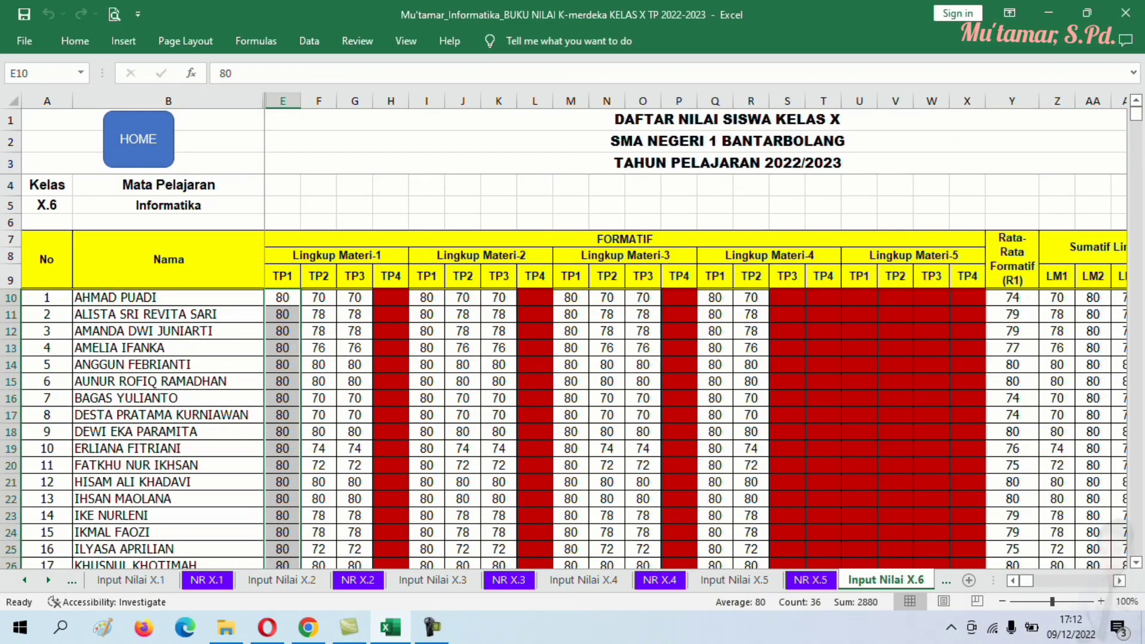
click(715, 414)
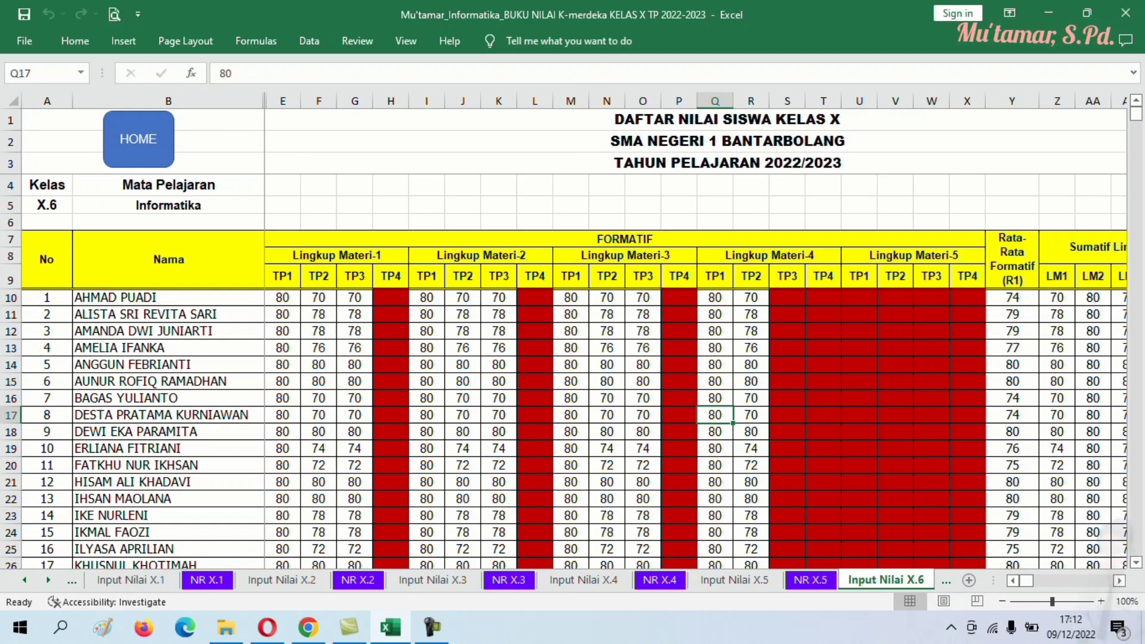
drag(282, 297, 357, 366)
scroll(357, 365, up, 1)
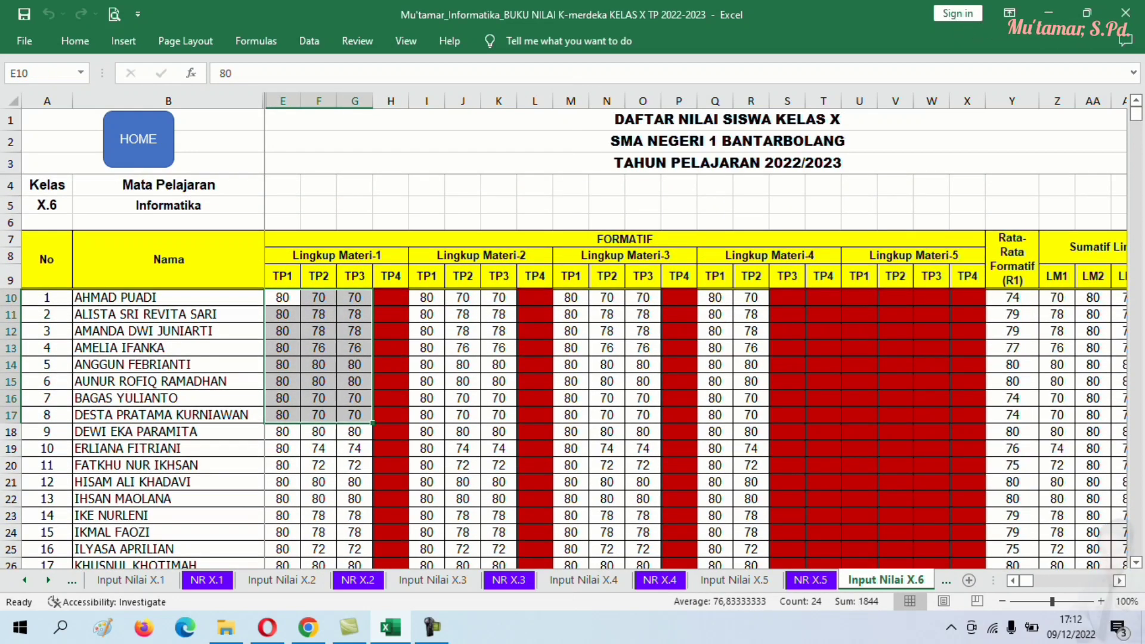
drag(426, 297, 498, 448)
scroll(499, 448, down, 8)
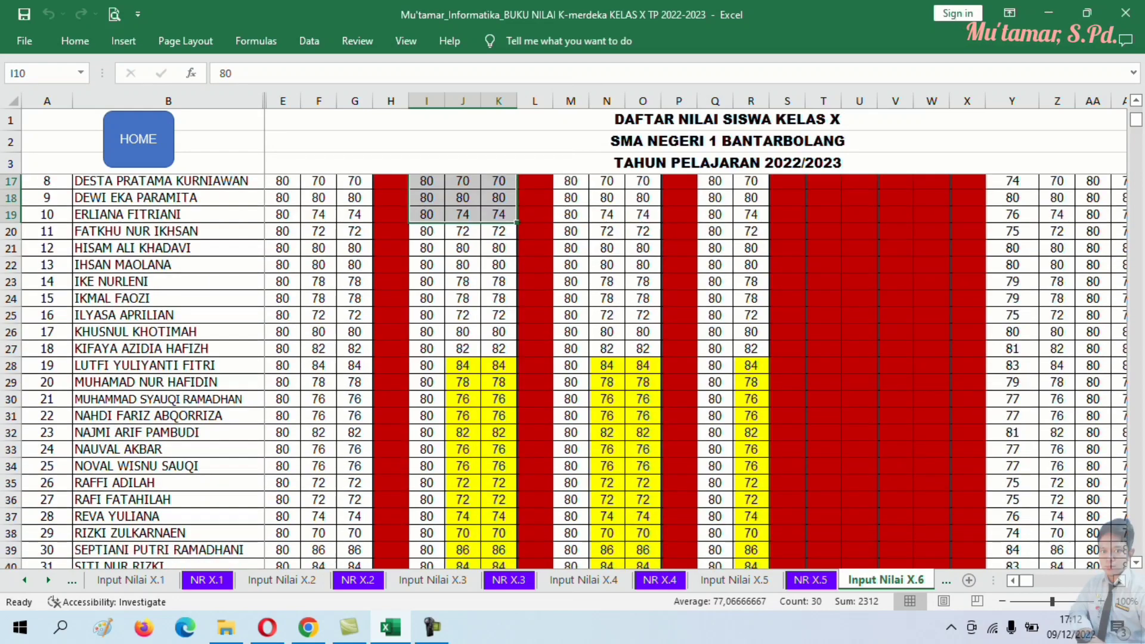
scroll(564, 370, up, 8)
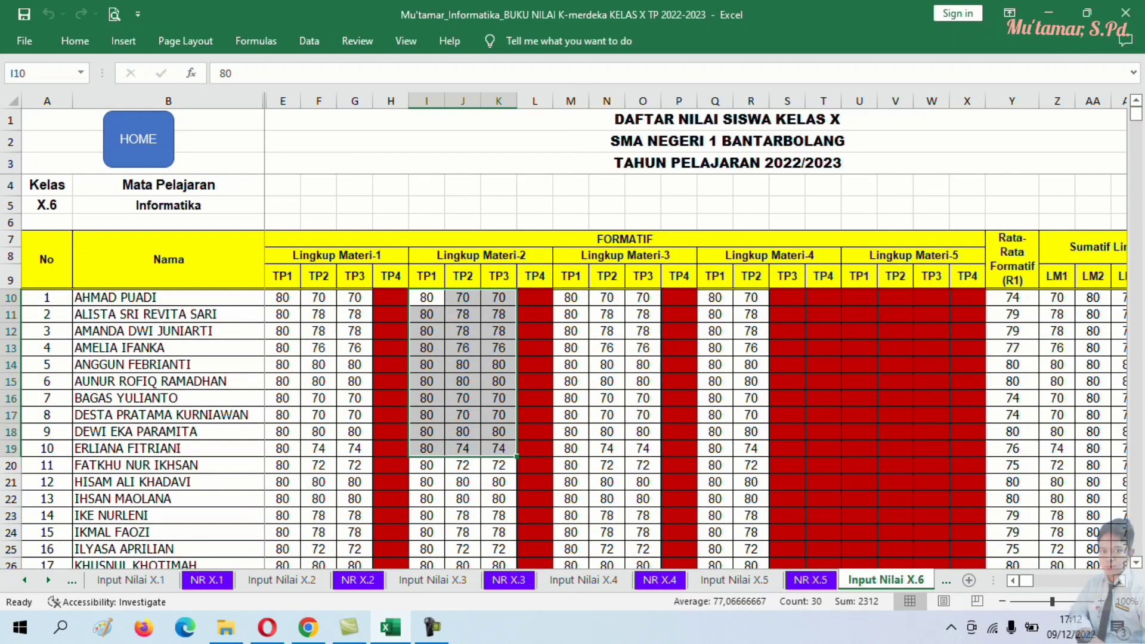
- Inspect the NR final grades AH10:AH20 and their formula, then move to the NR X.6 sheet
click(607, 314)
click(715, 331)
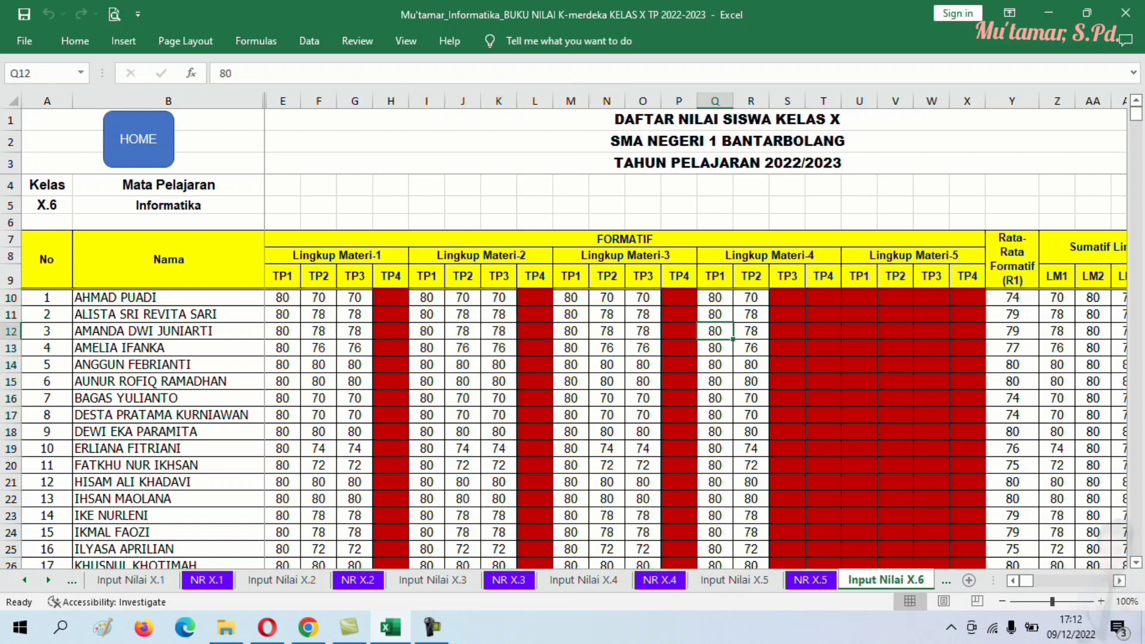
scroll(697, 370, right, 8)
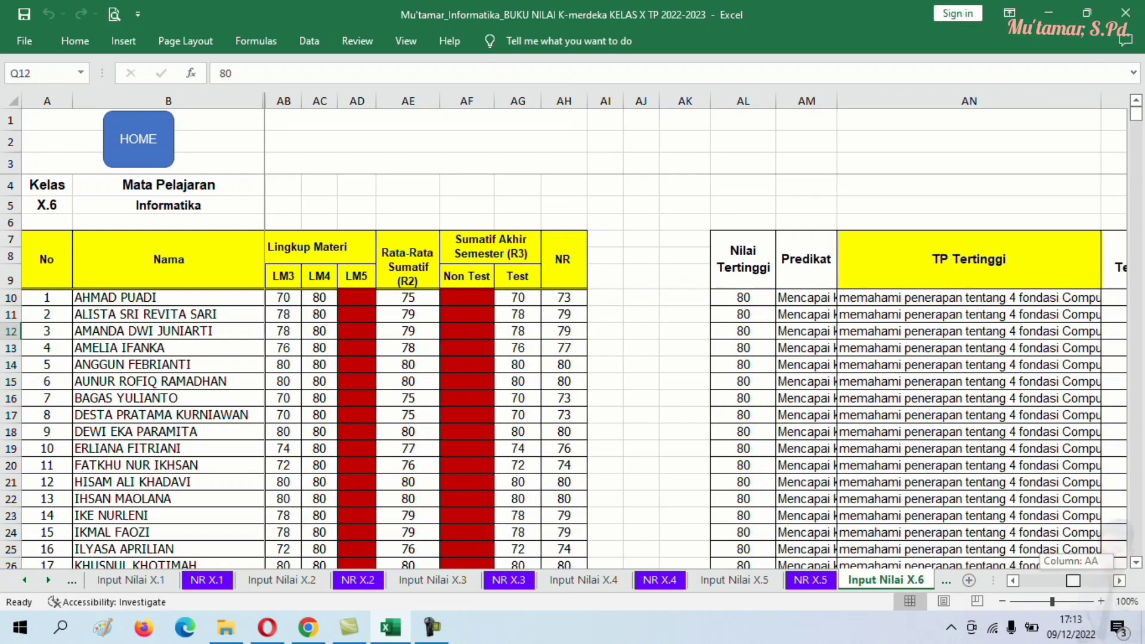
scroll(696, 370, left, 5)
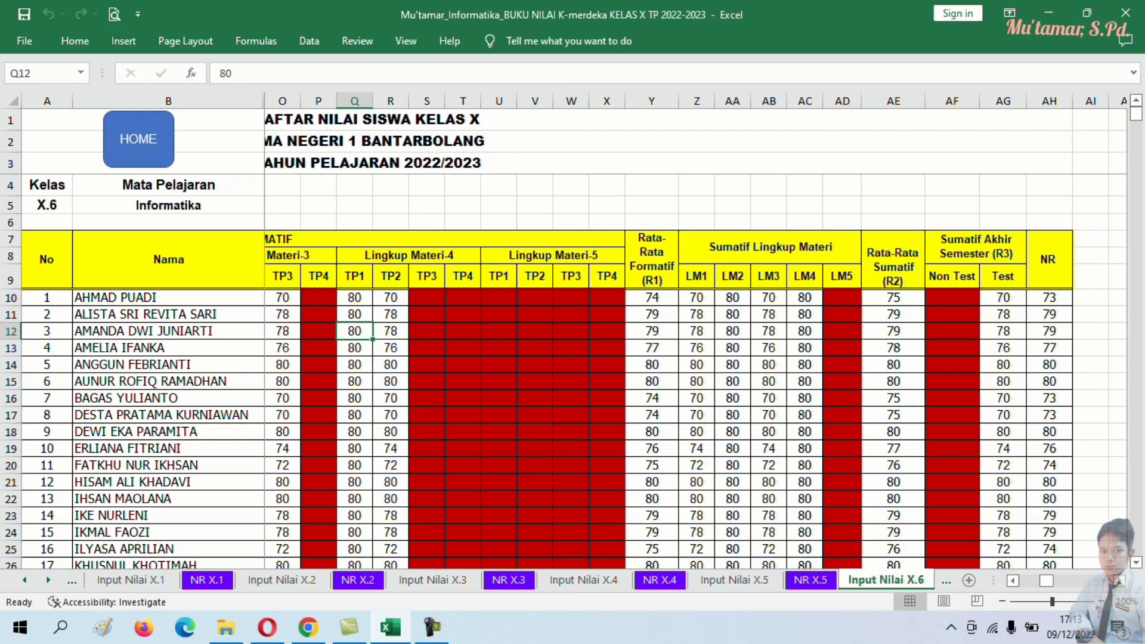
drag(1047, 580, 1078, 581)
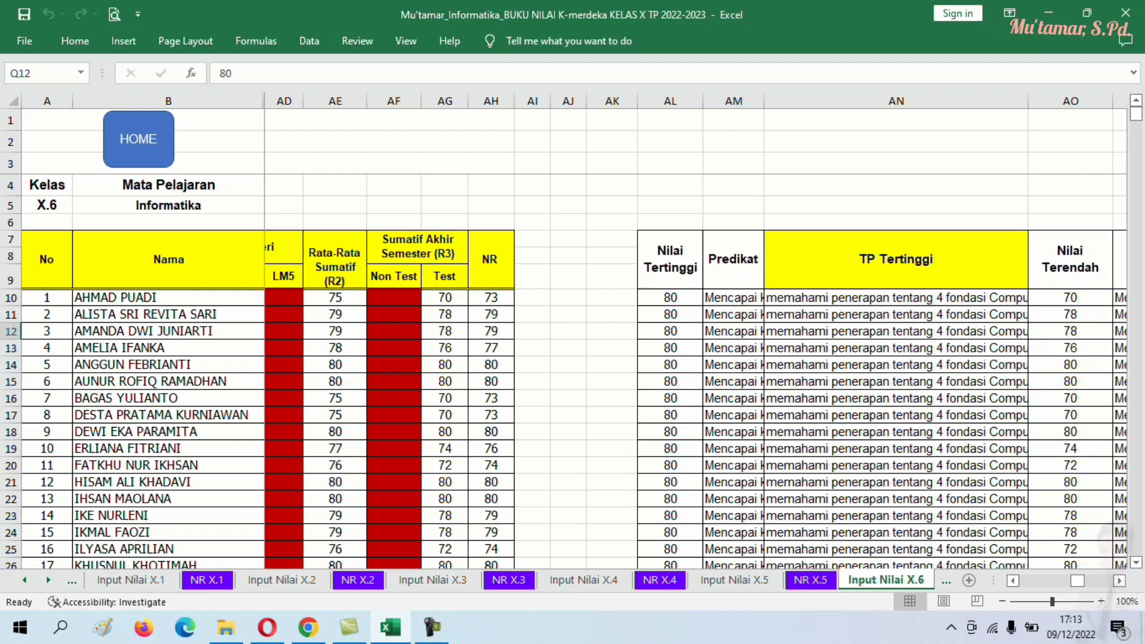
drag(491, 297, 491, 465)
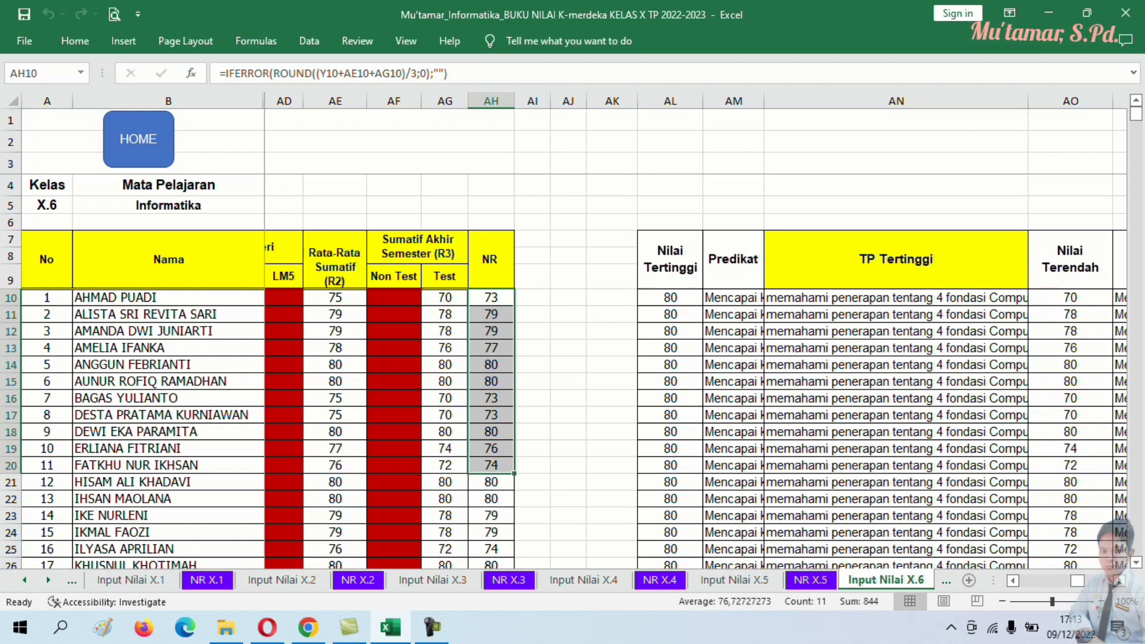
click(491, 297)
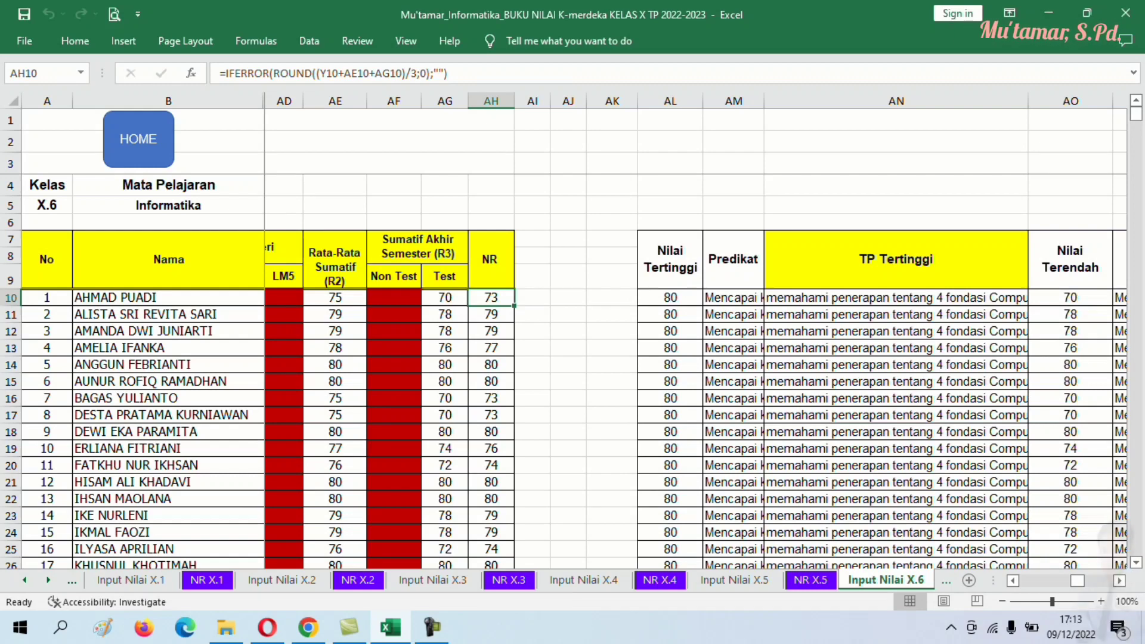
key(ctrl+Page_Down)
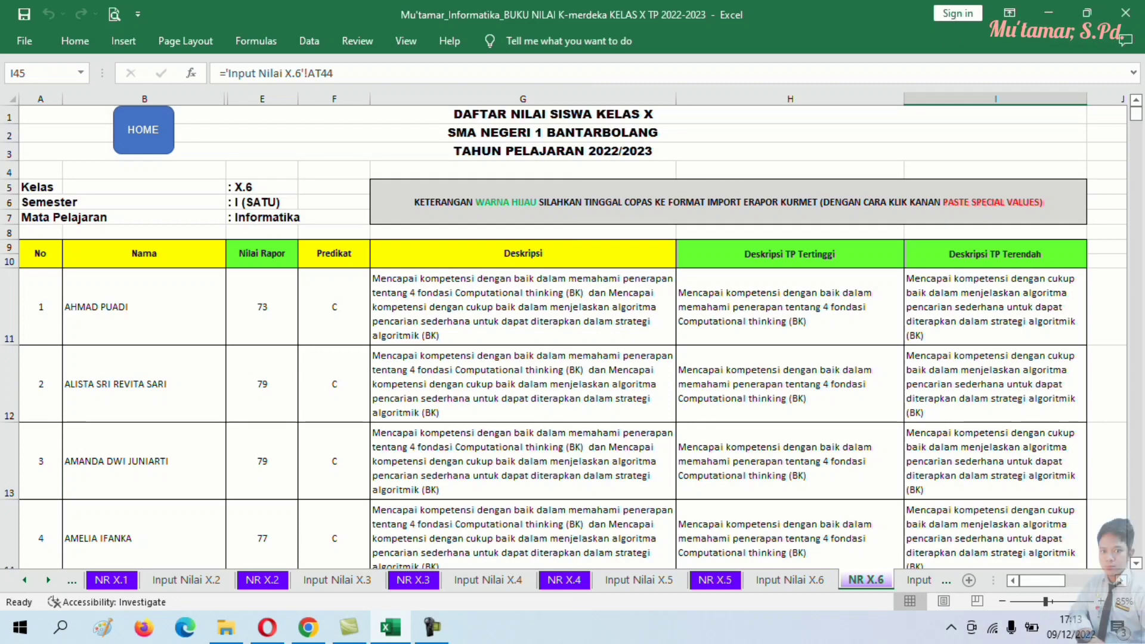
scroll(573, 328, up, 3)
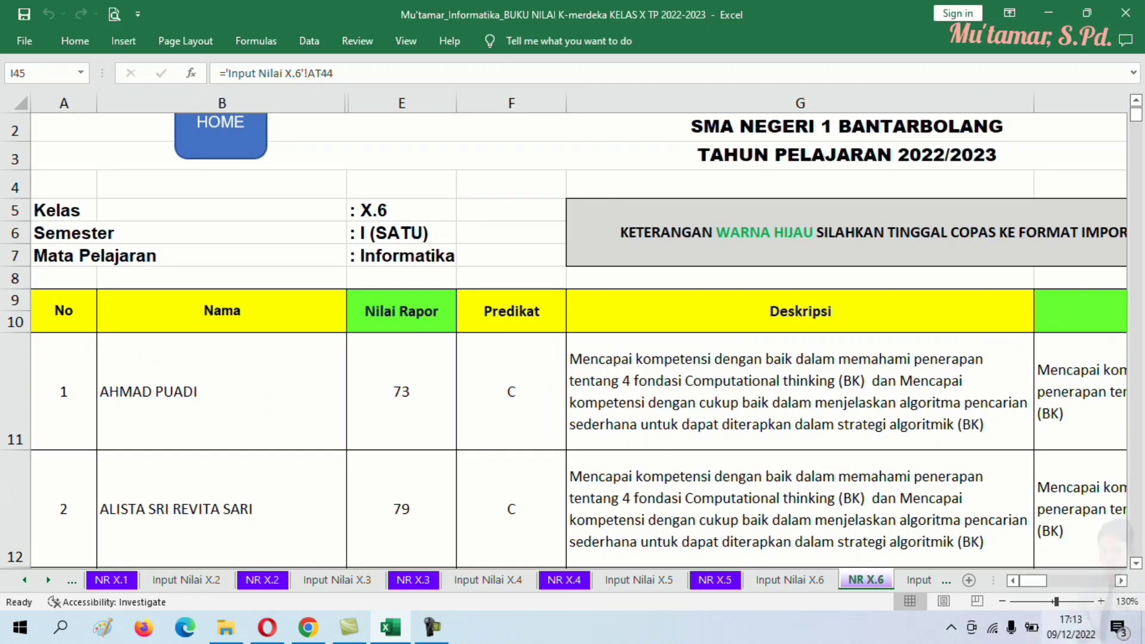
mouse_move(1033, 581)
mouse_down()
mouse_move(1071, 580)
mouse_move(1048, 580)
mouse_up()
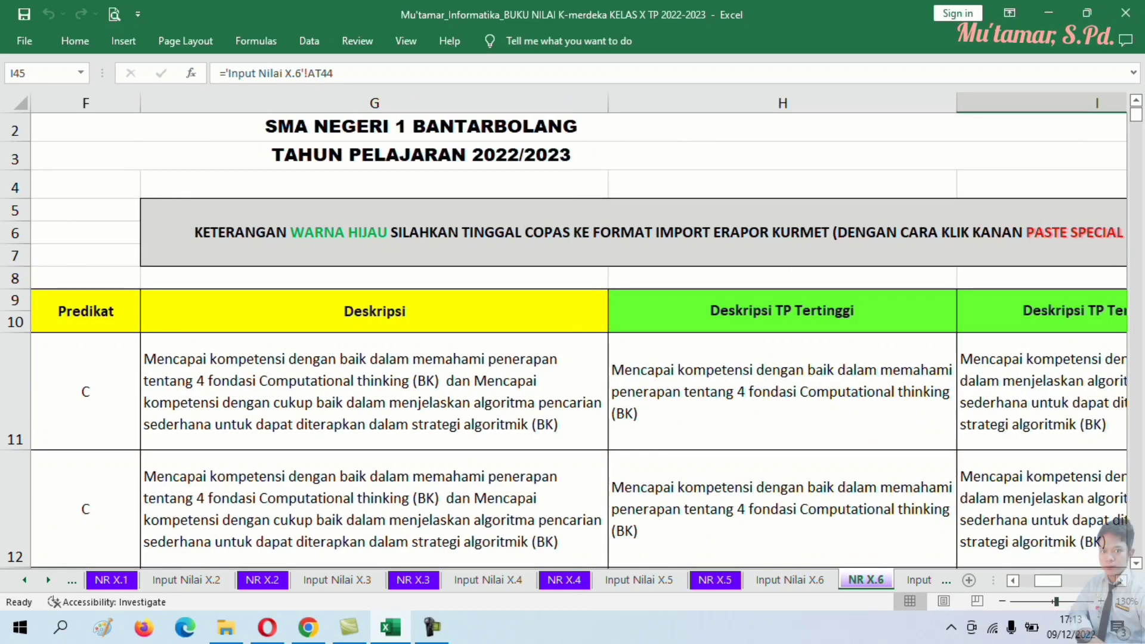
scroll(572, 334, right, 1)
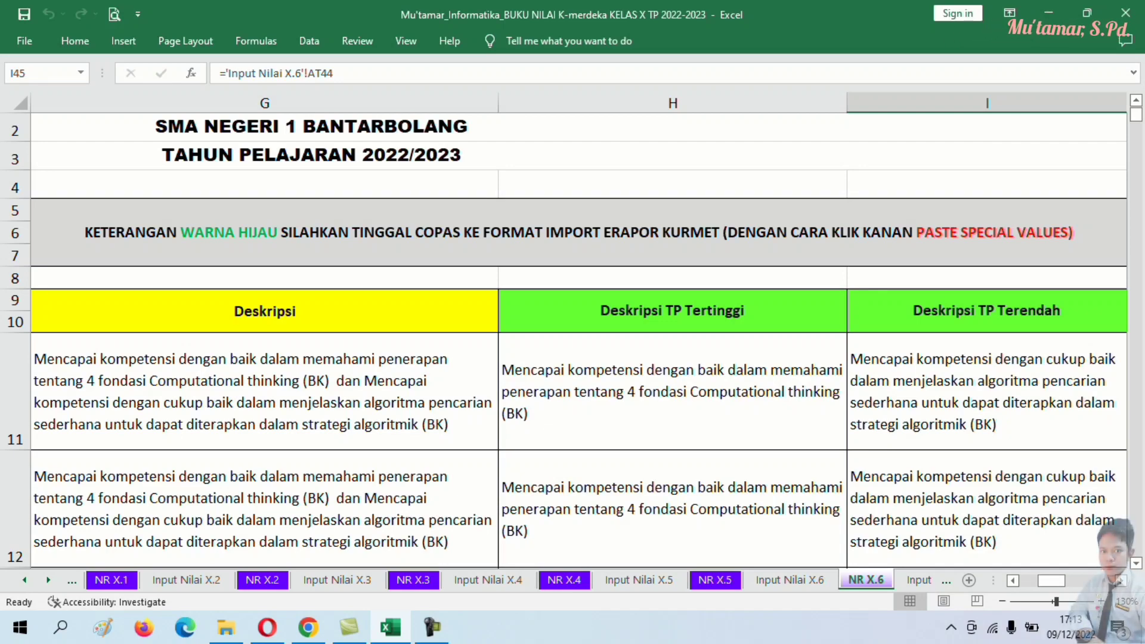
click(1003, 602)
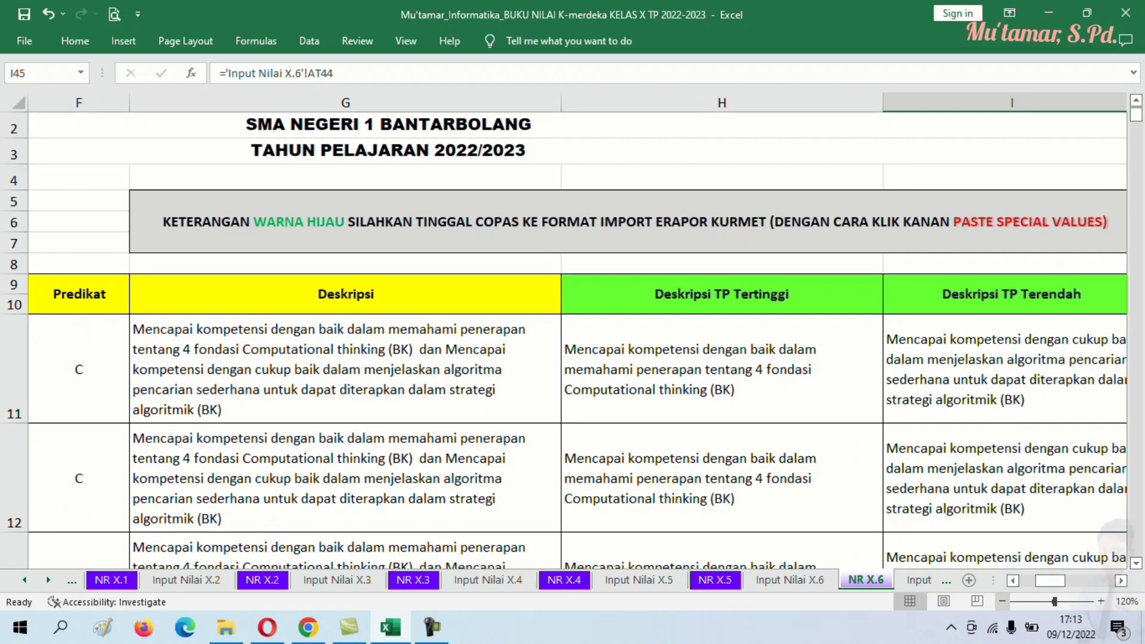
click(1003, 602)
click(1003, 601)
click(1003, 602)
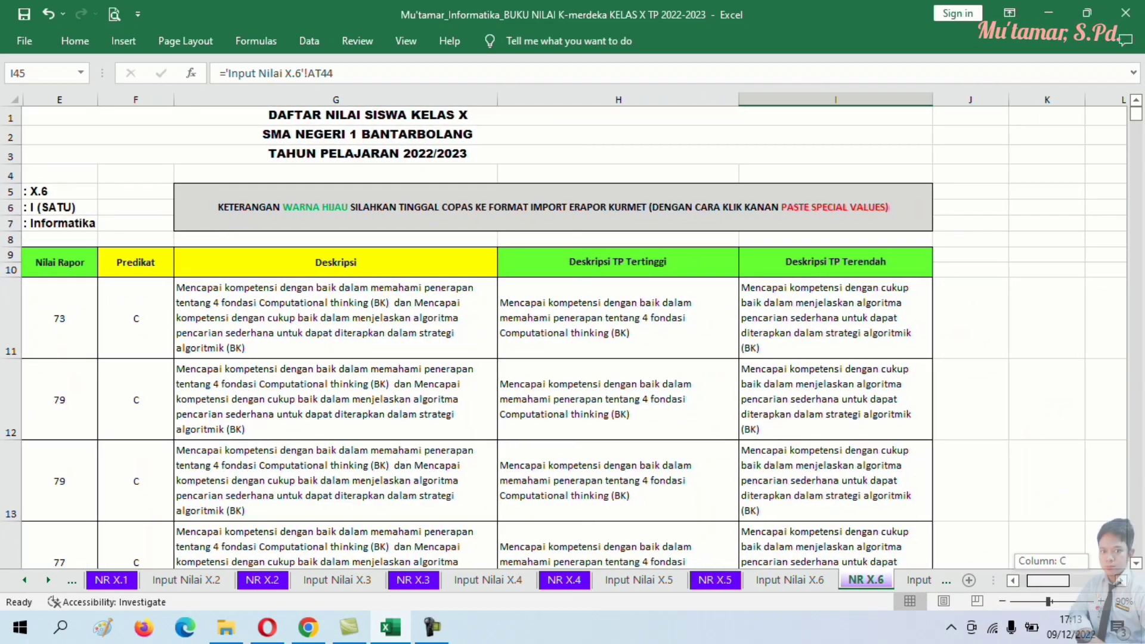
scroll(573, 334, left, 2)
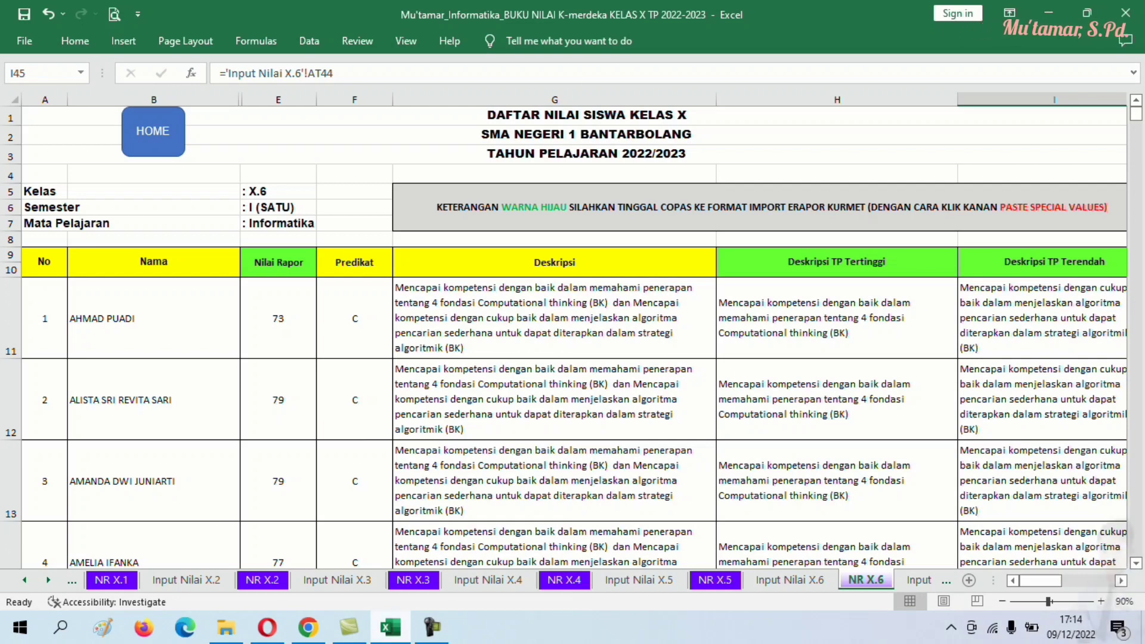
- Return to e-Rapor and open the Nilai Rapor > Import Nilai rapor page
click(308, 627)
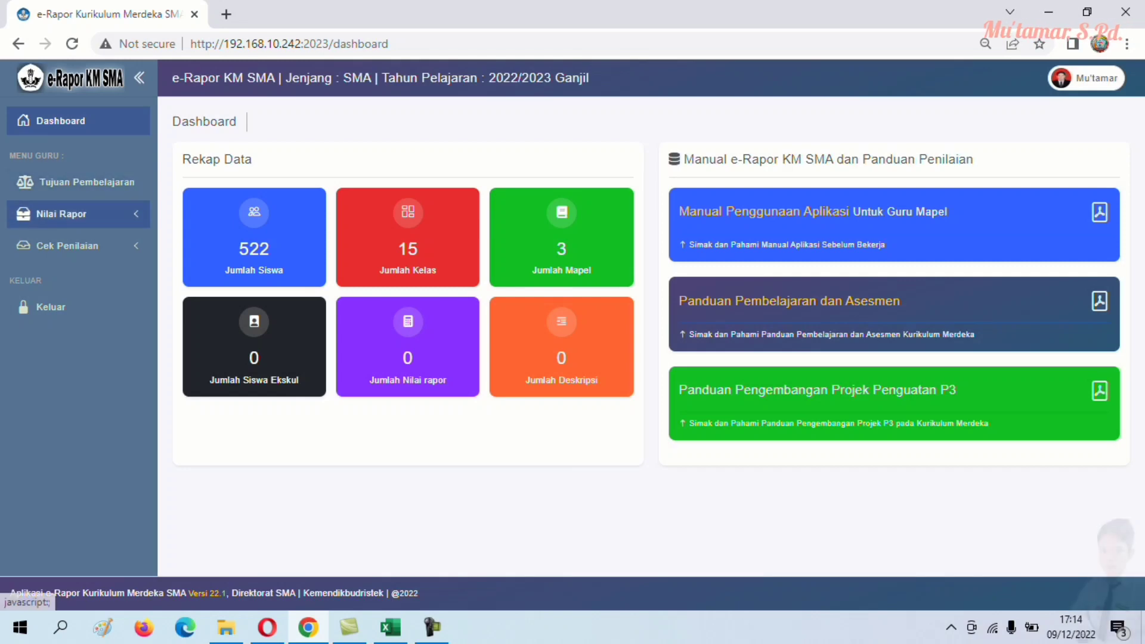
click(60, 213)
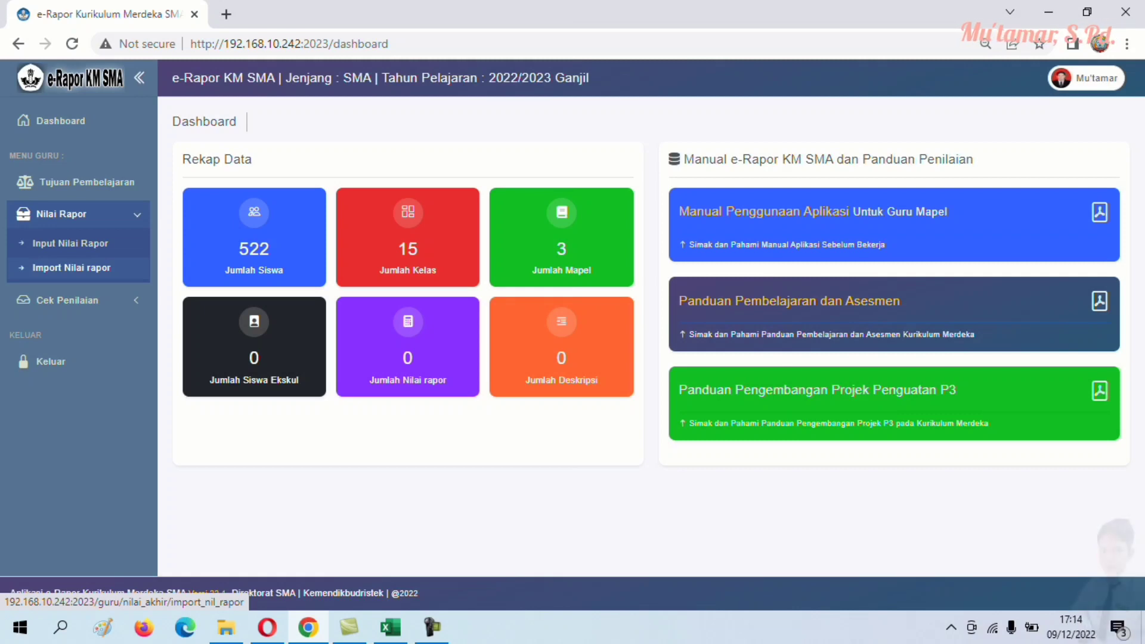
click(71, 268)
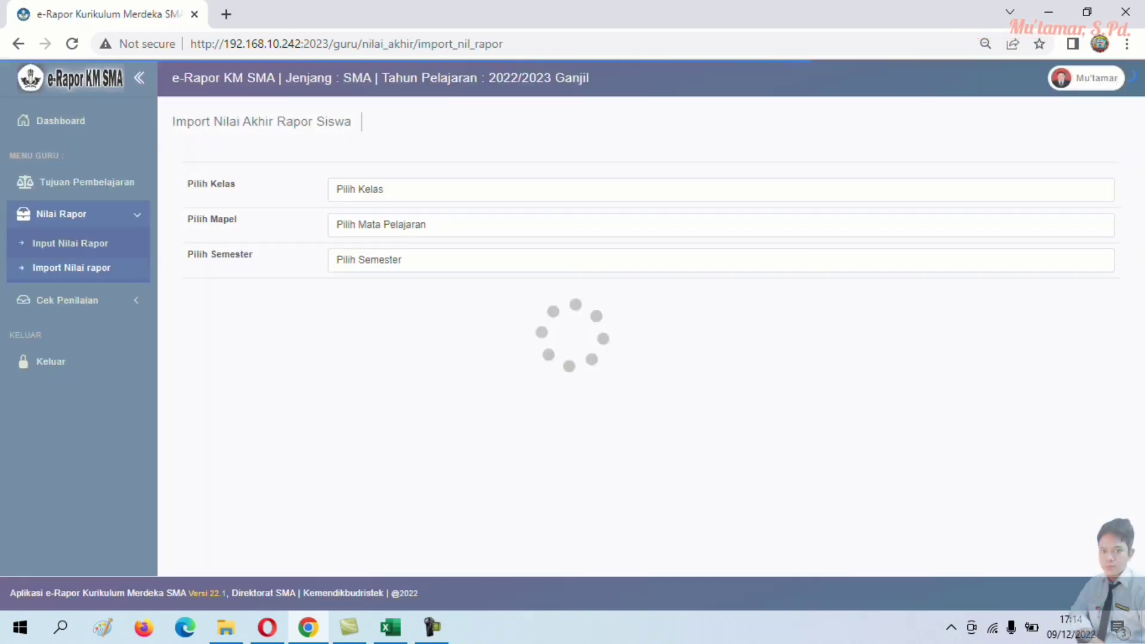
- Download the grade format for class X - 6, Informatika, Semester 1, and show the downloads list
click(716, 189)
key(Down)
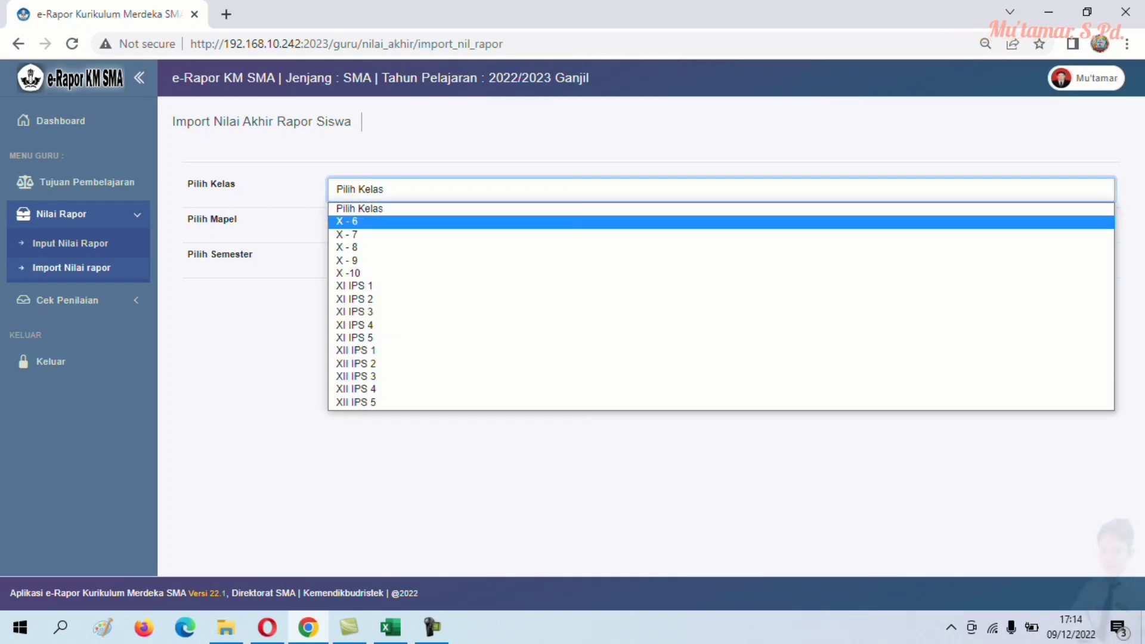
key(Return)
click(716, 225)
click(716, 257)
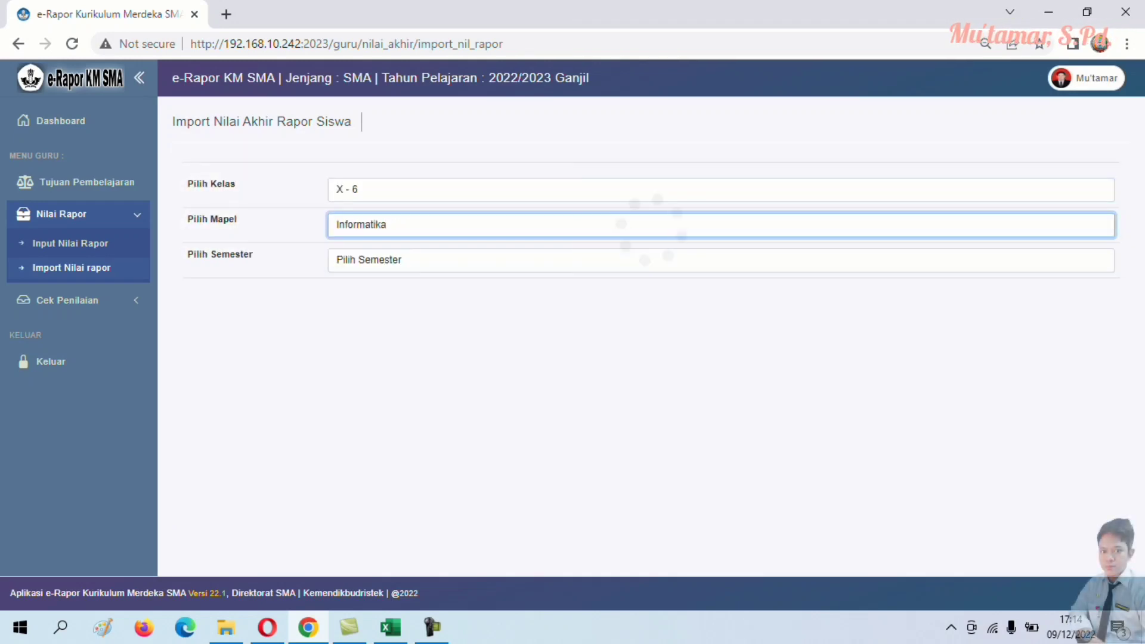
click(716, 260)
key(Down)
key(Return)
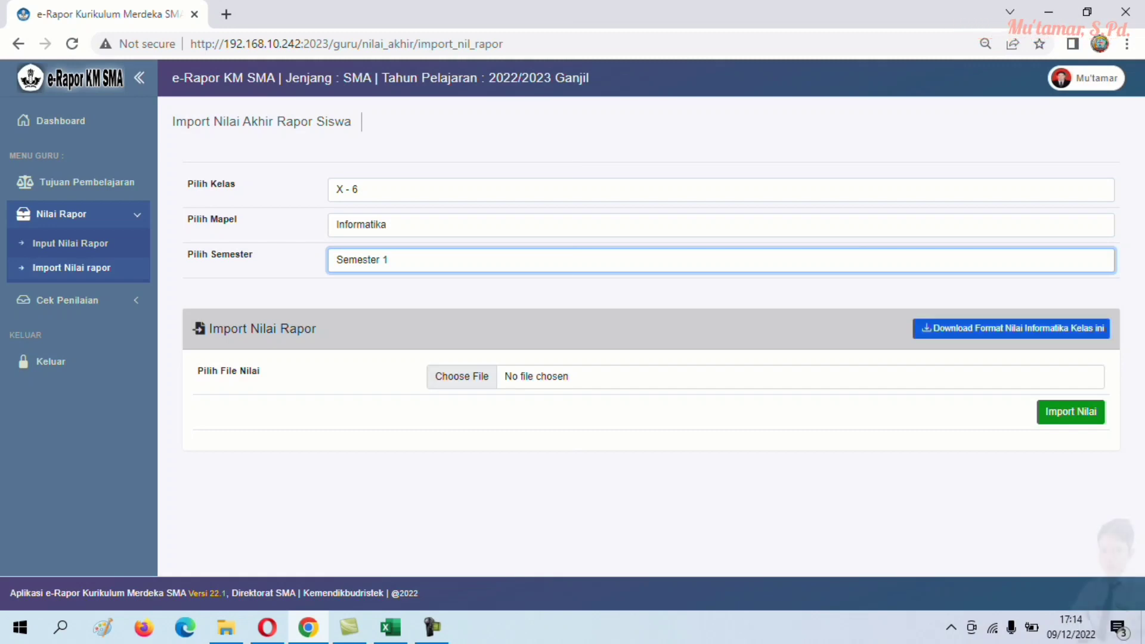
click(1012, 329)
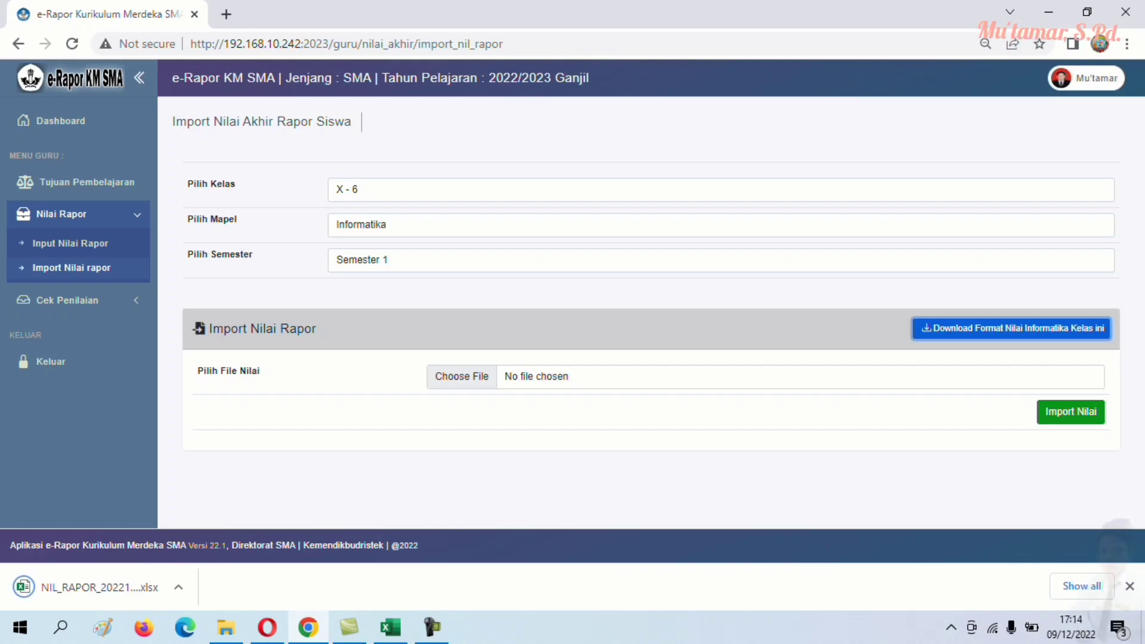
key(ctrl+j)
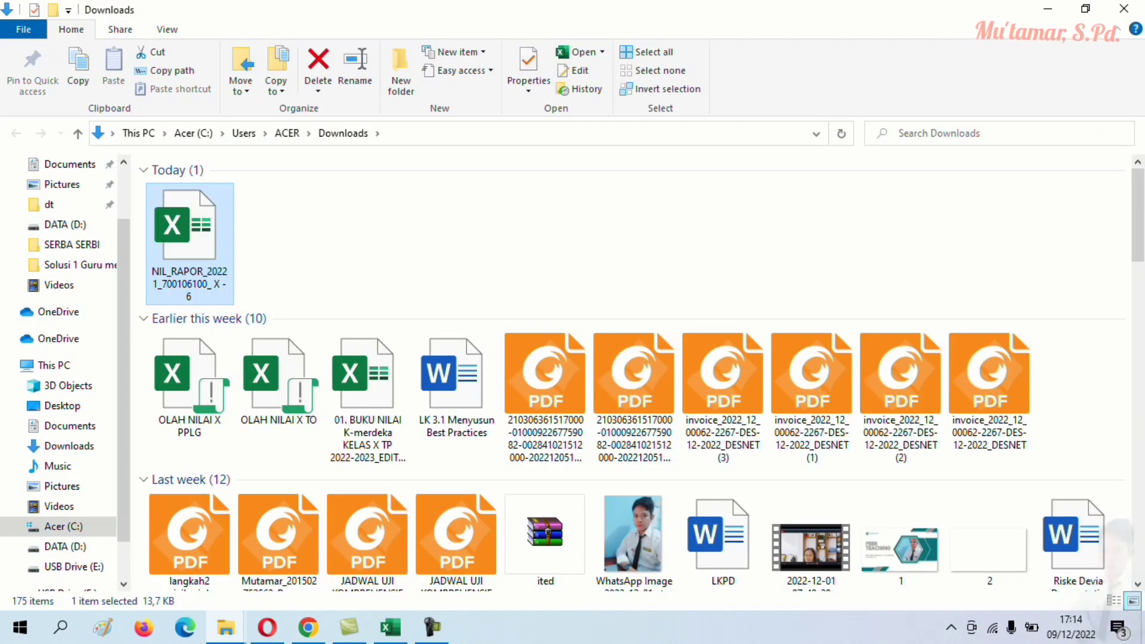
- Cut the NIL_RAPOR template and create a new folder named IMPROT RAPOR on DATA (D:)
right_click(199, 186)
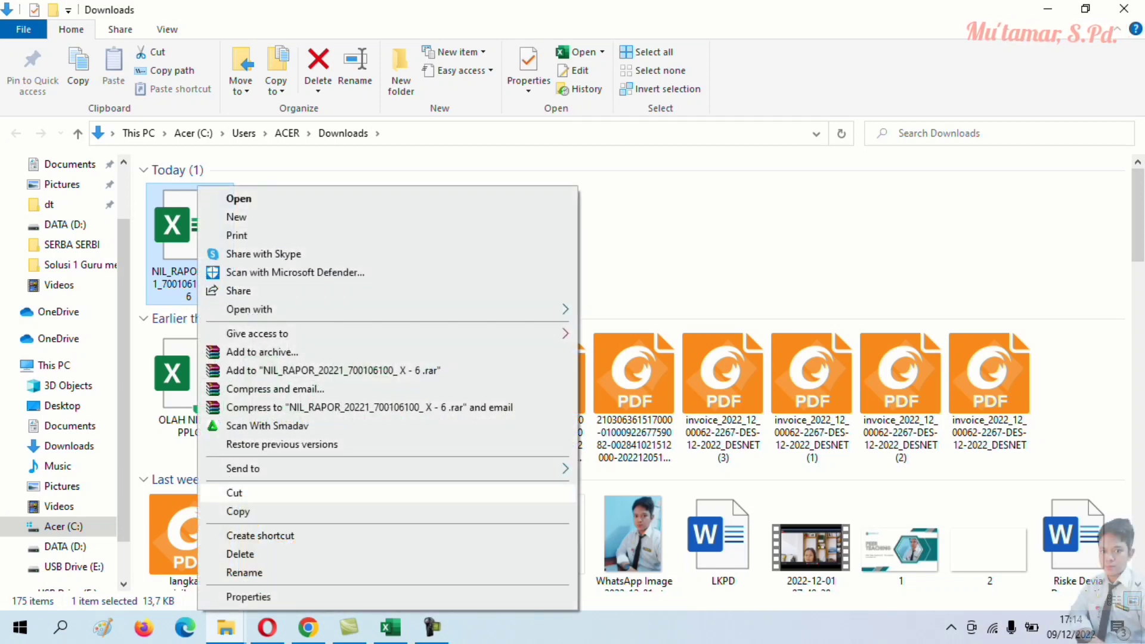
click(238, 494)
click(62, 547)
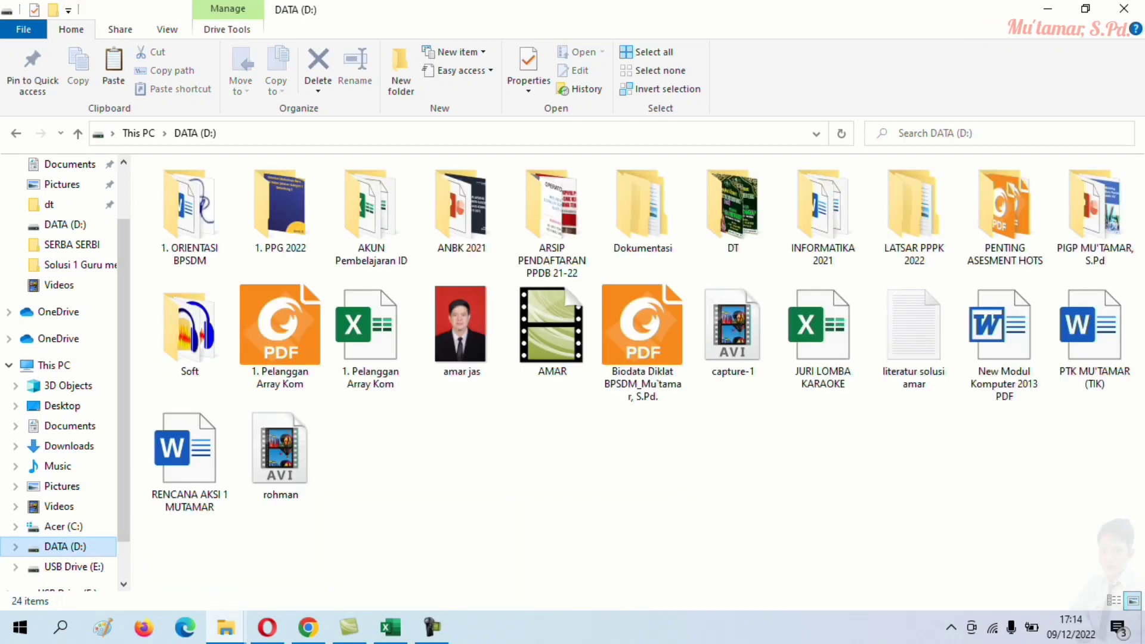
right_click(521, 451)
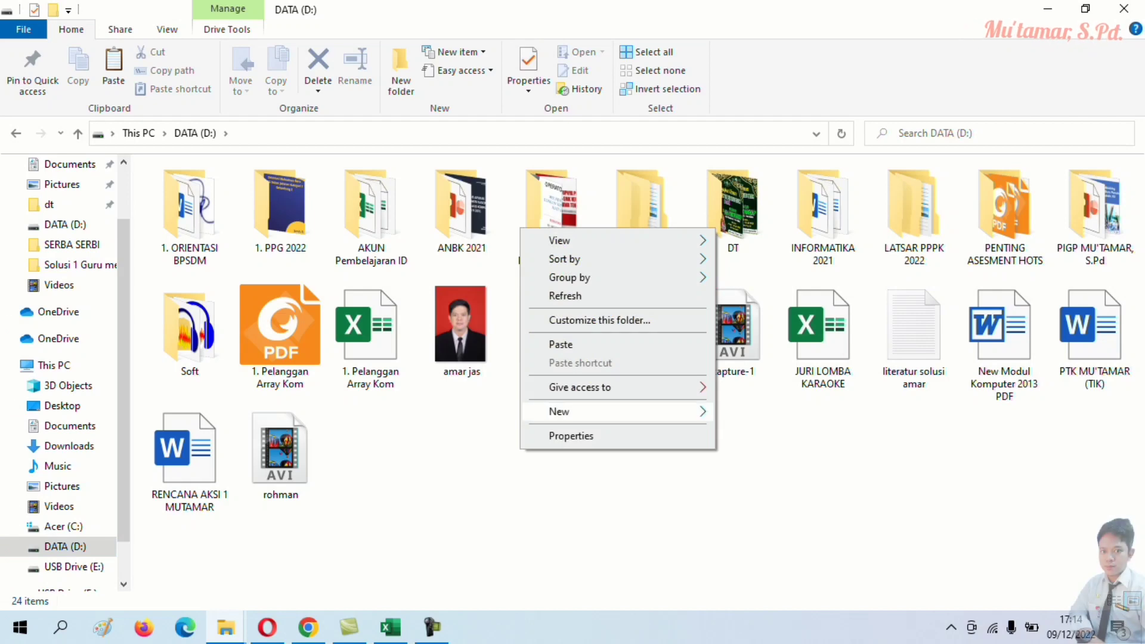
mouse_move(567, 412)
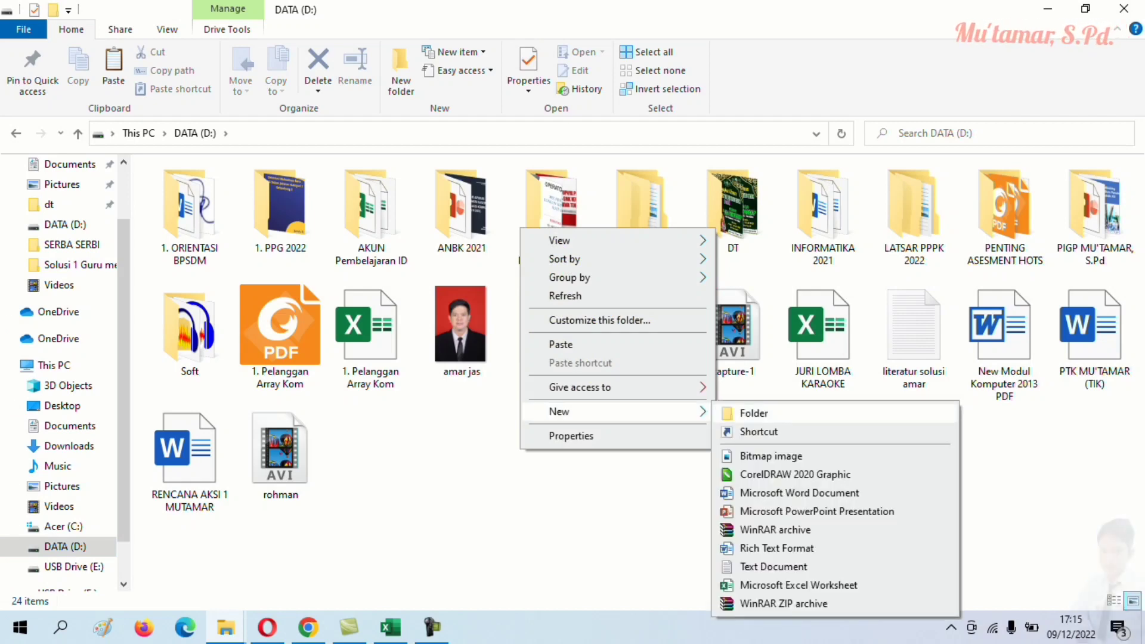
click(754, 413)
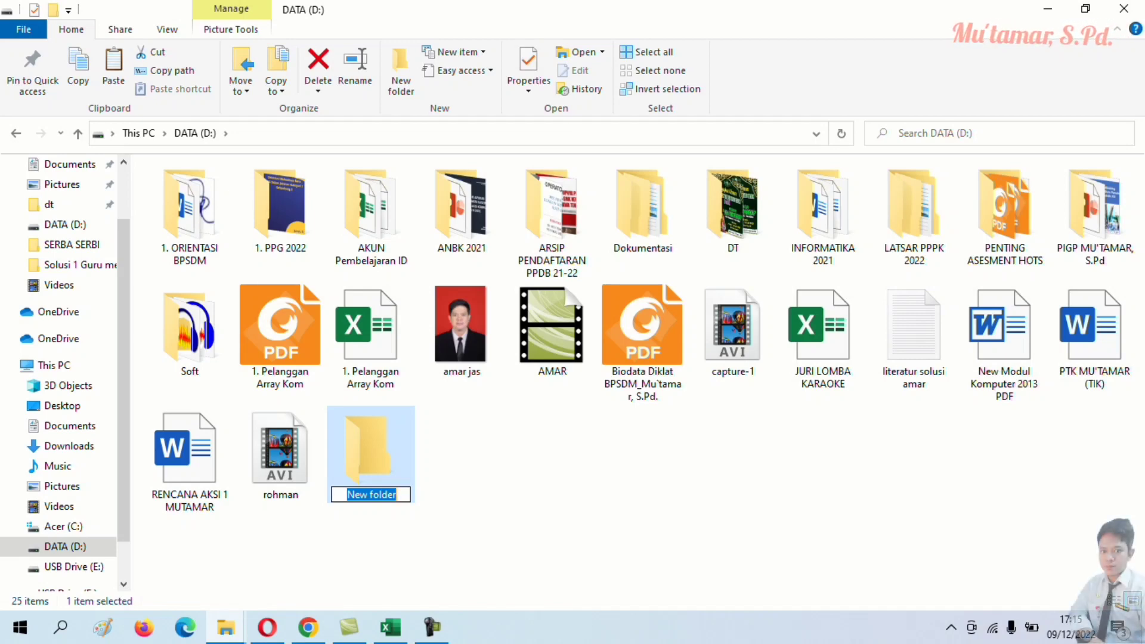
key(Caps_Lock)
text(I)
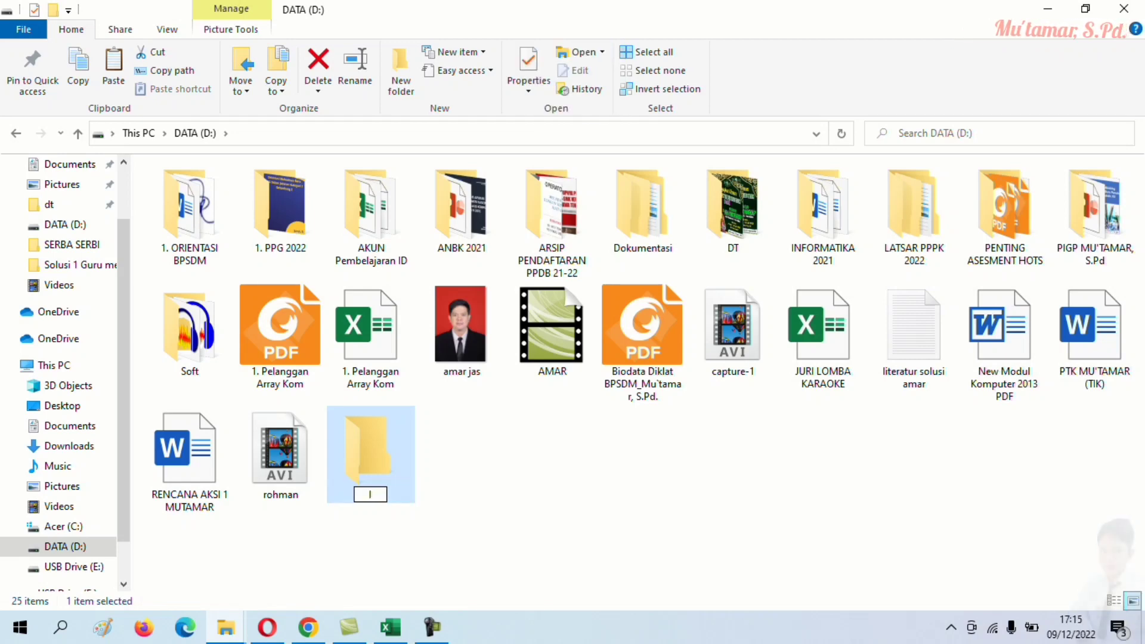
text(MPROT RAPOR)
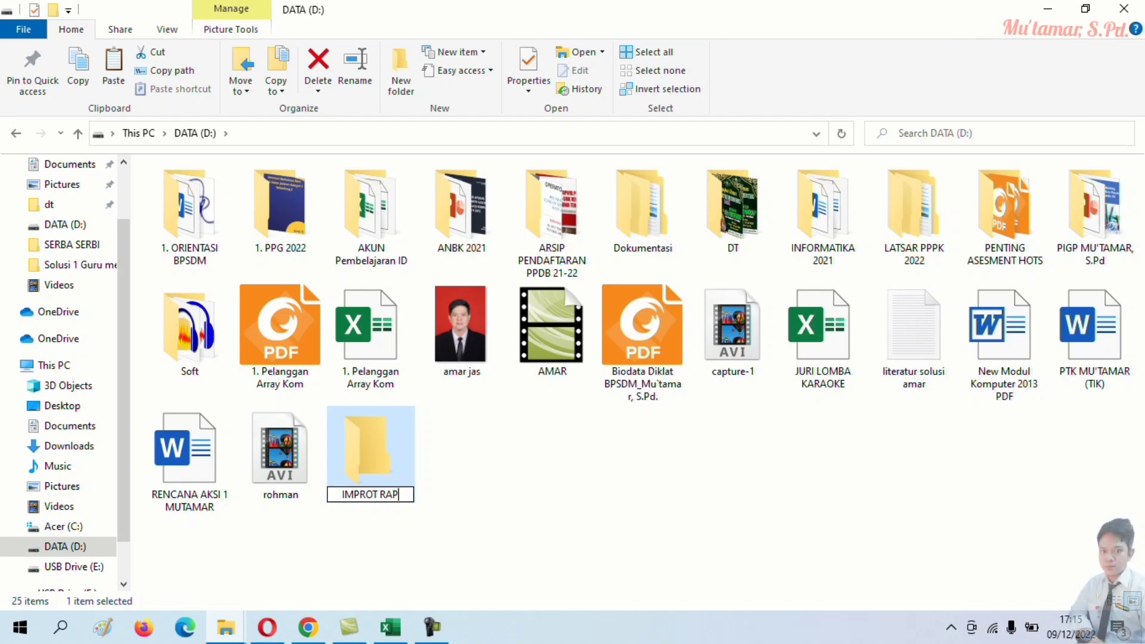
key(Return)
key(Return)
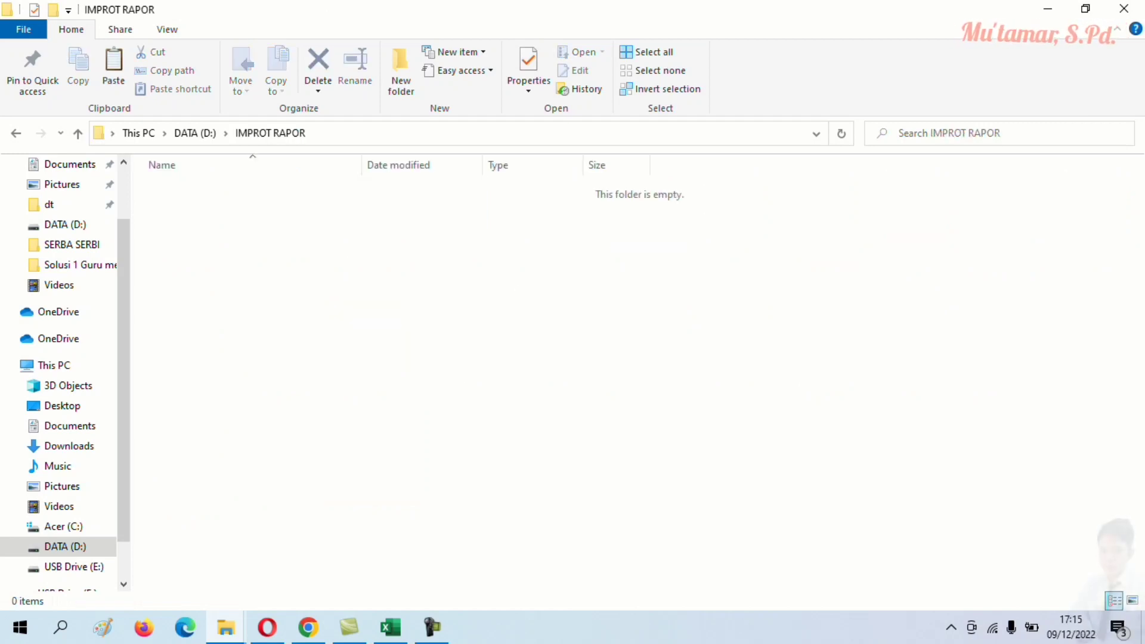
- Correct the folder name to IMPORT RAPOR and open the folder
key(alt+Left)
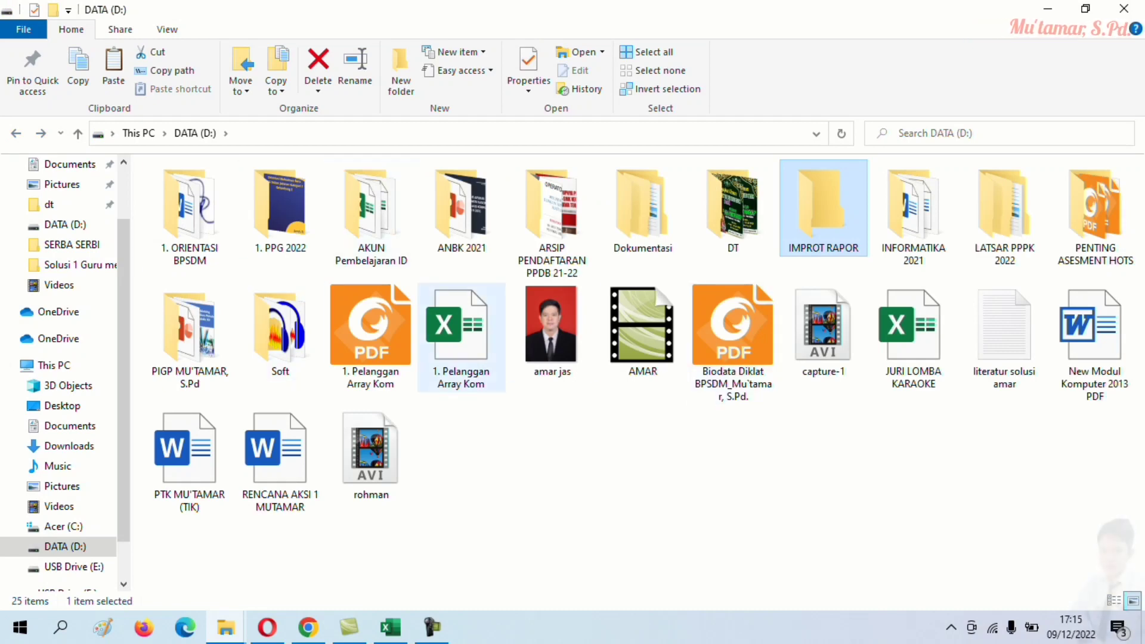
right_click(838, 222)
click(885, 572)
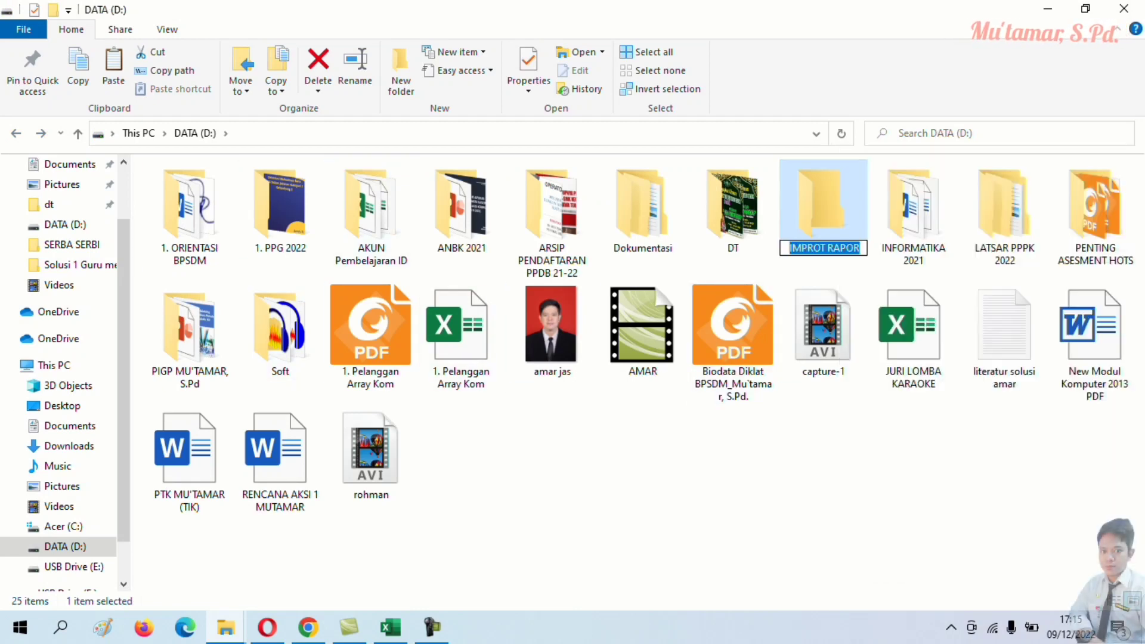
key(Left)
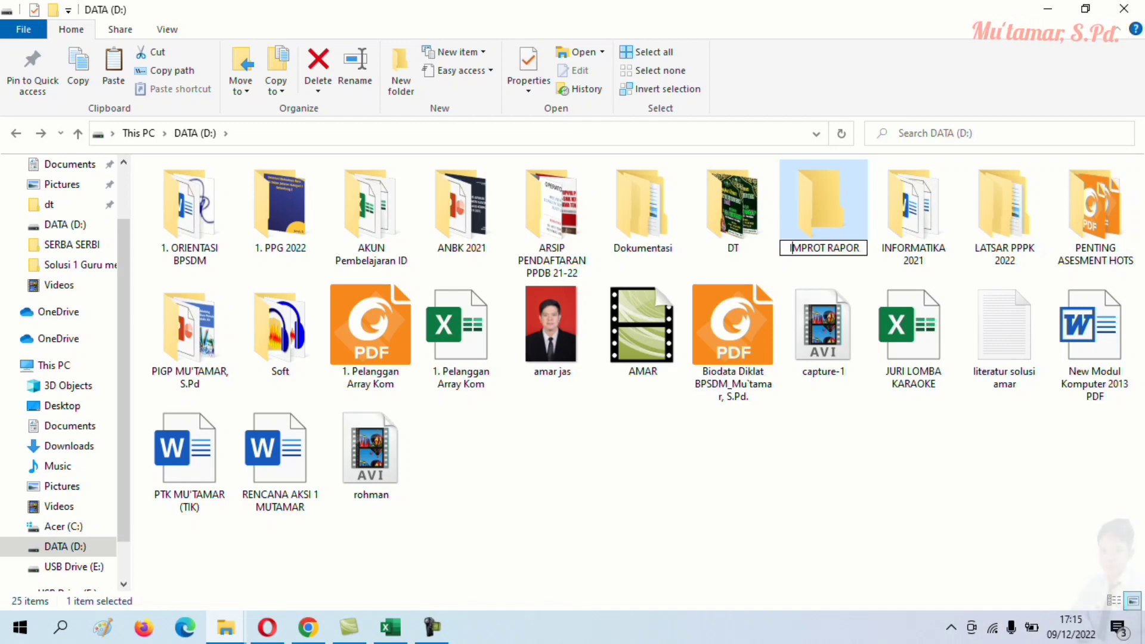
key(Right)
key(Right)
key(Right)
key(Right)
key(BackSpace)
key(BackSpace)
key(BackSpace)
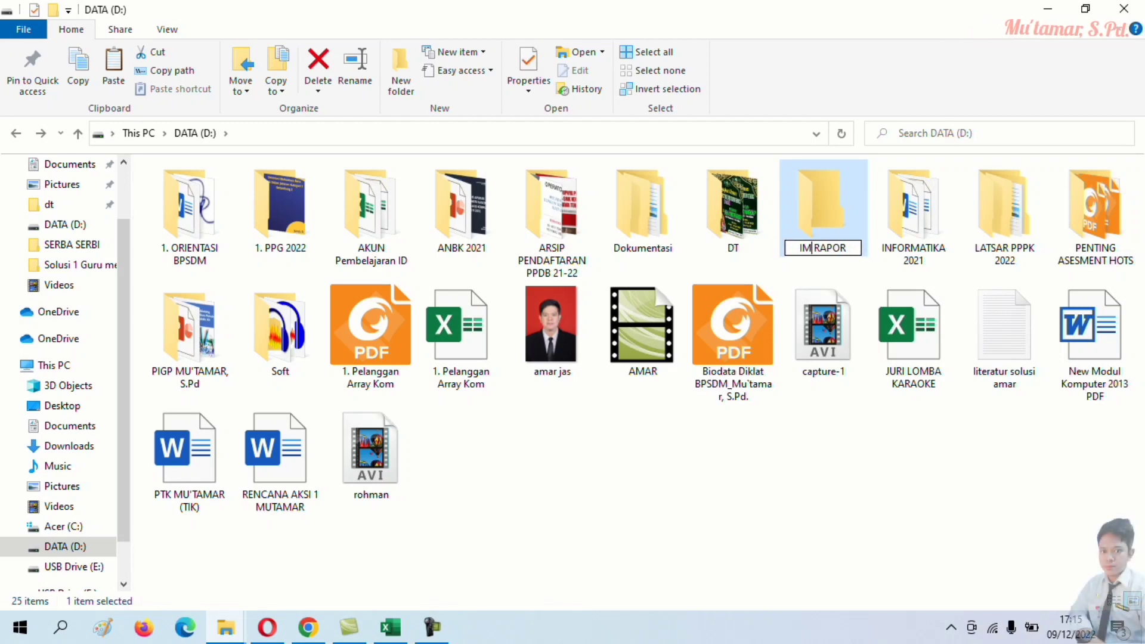
text(ORT)
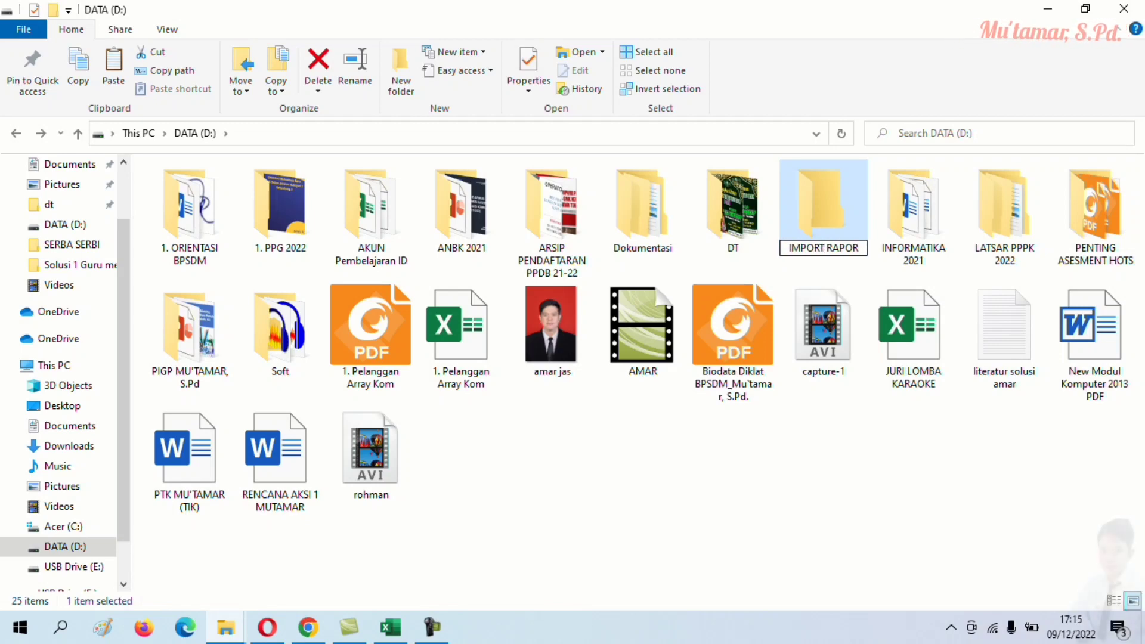
key(shift+Home)
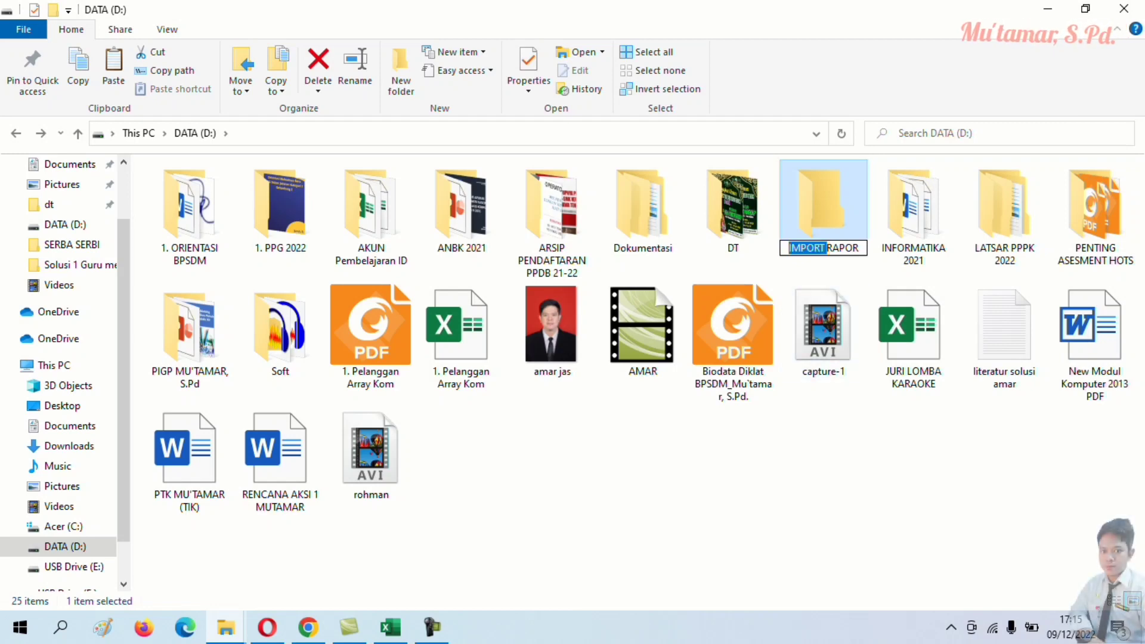
key(Return)
key(Return)
- Paste the X - 6 grade template into the IMPORT RAPOR folder
right_click(558, 272)
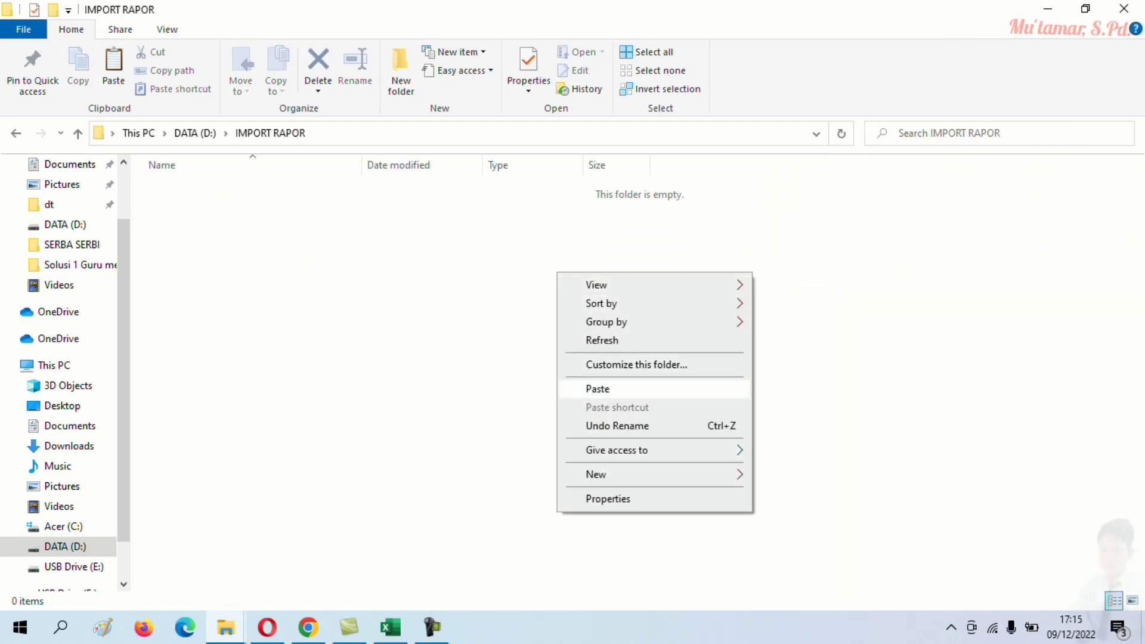
click(597, 387)
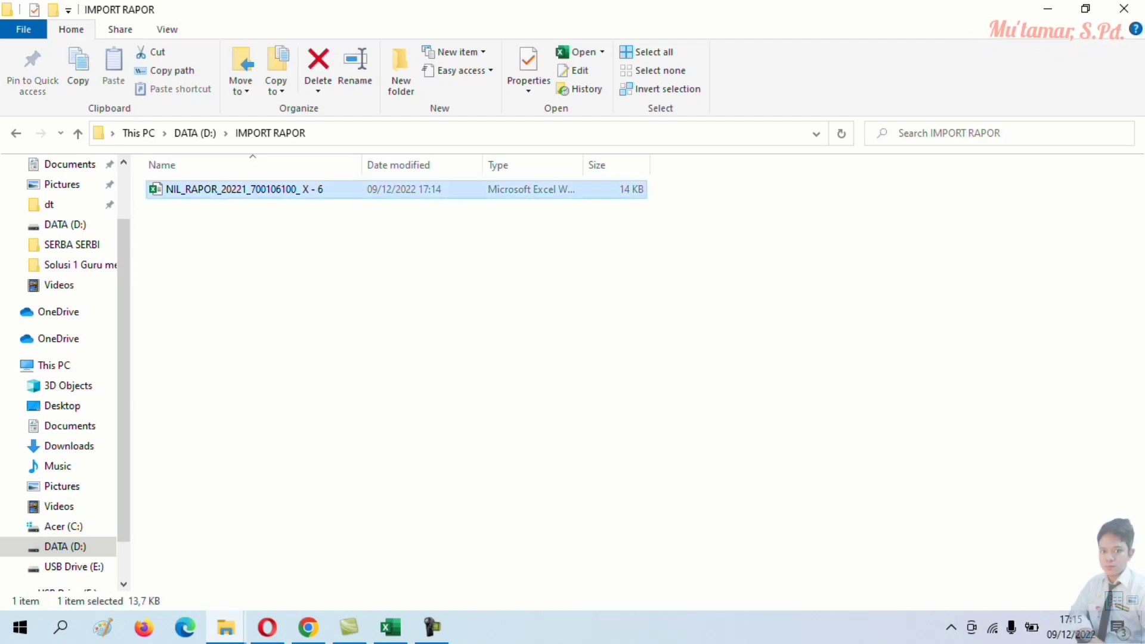
key(alt+Tab)
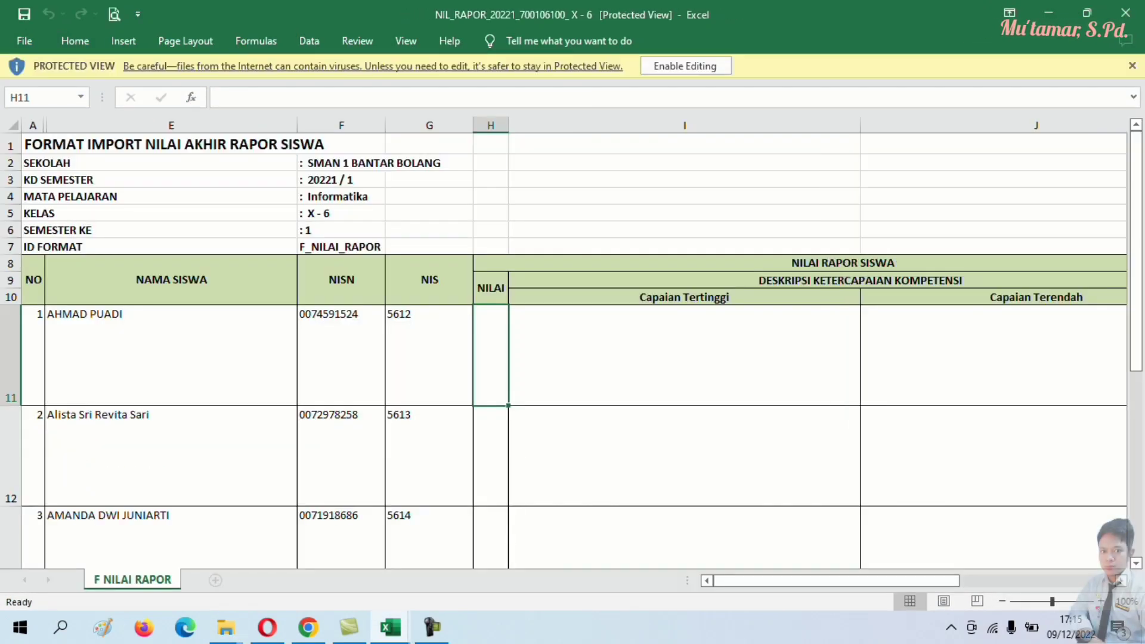
- Enable editing in the X - 6 import template and scroll through its rows
click(686, 66)
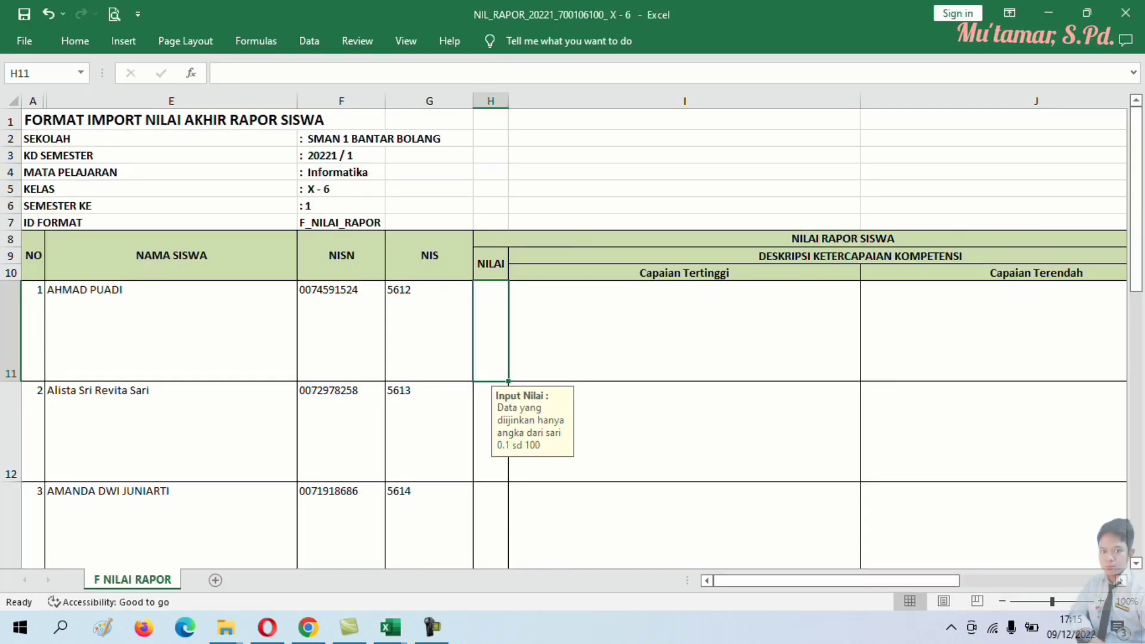
scroll(564, 334, down, 4)
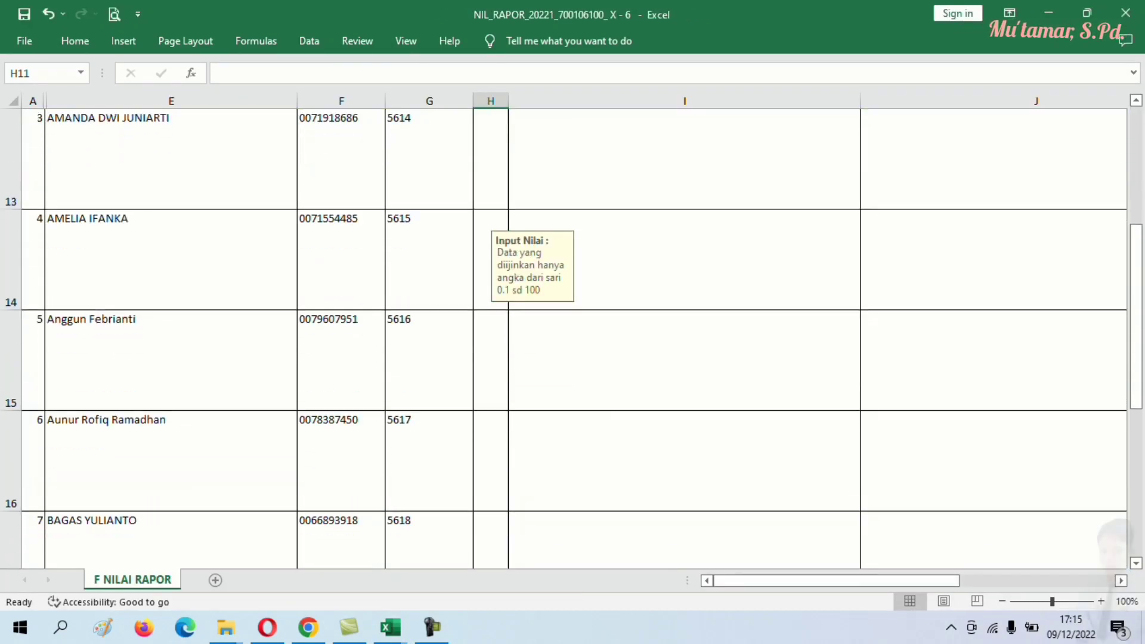
scroll(564, 334, up, 4)
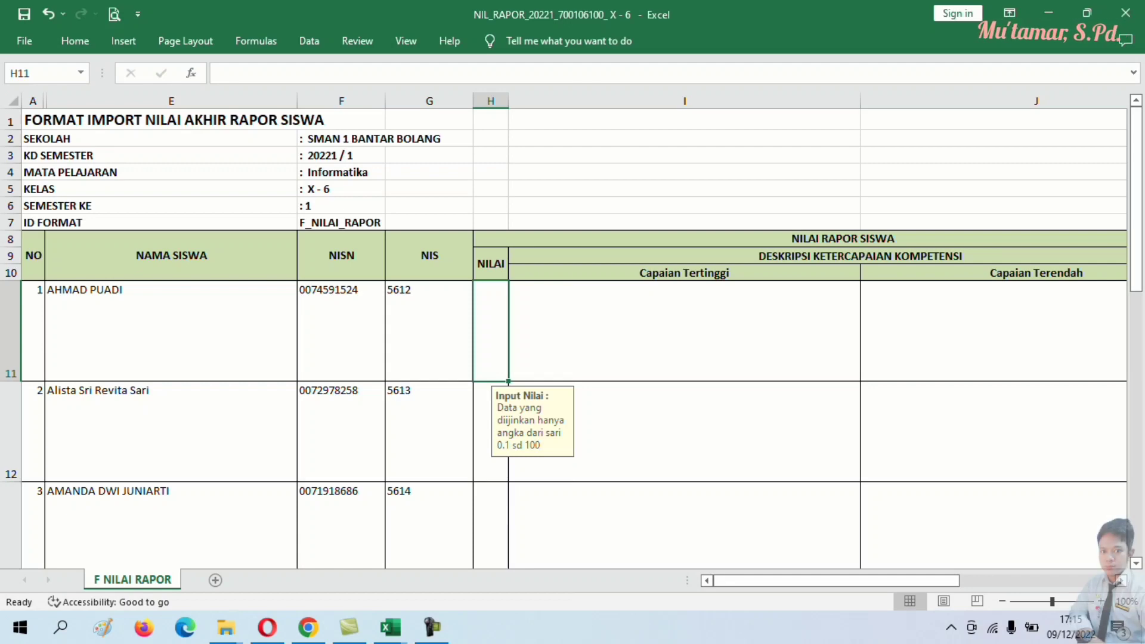
scroll(563, 335, down, 6)
scroll(564, 334, up, 6)
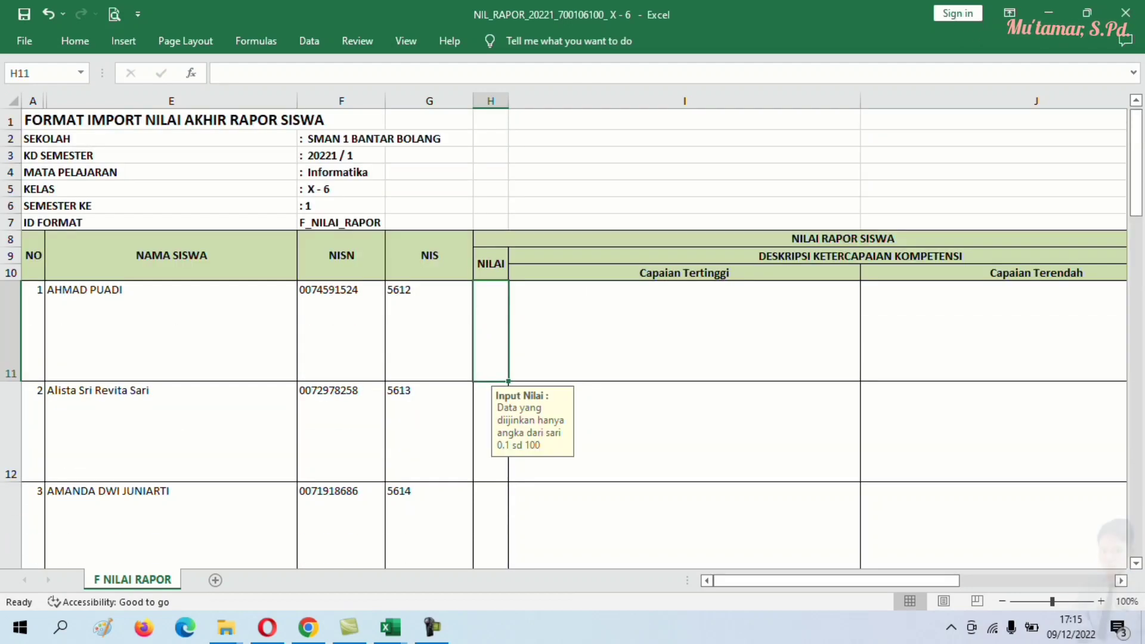
- Return to the grade workbook and select the NR X.6 report scores E11:E46
mouse_move(391, 627)
click(302, 549)
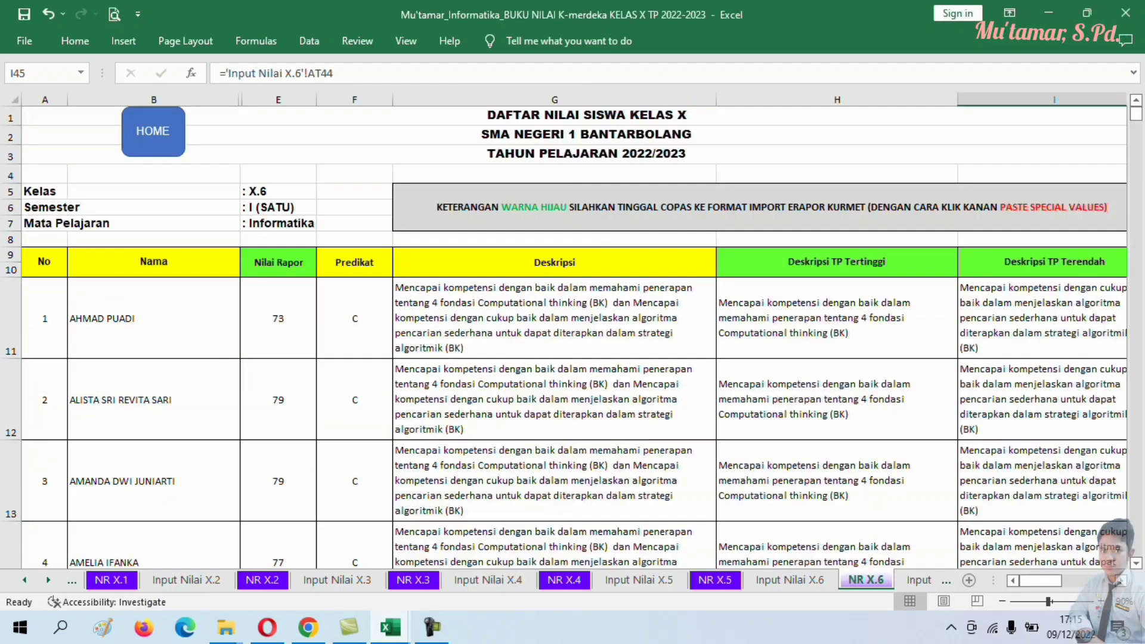
drag(278, 318, 296, 474)
- Copy the 36 X.6 report scores and paste them as values into the template's NILAI column at H11
right_click(297, 475)
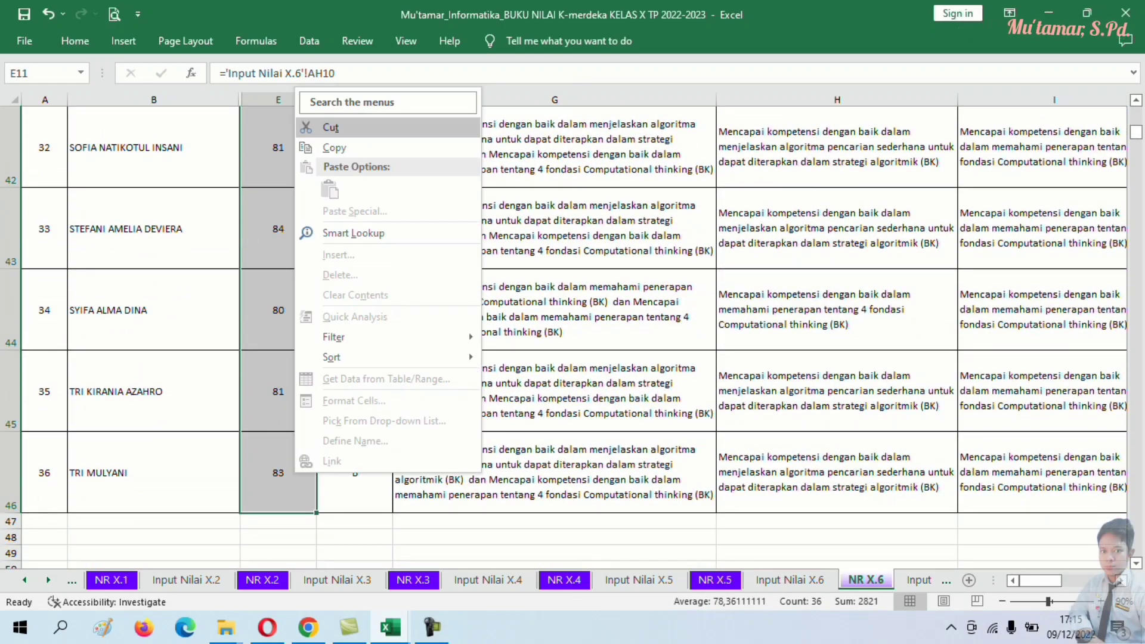
click(334, 147)
scroll(334, 238, up, 14)
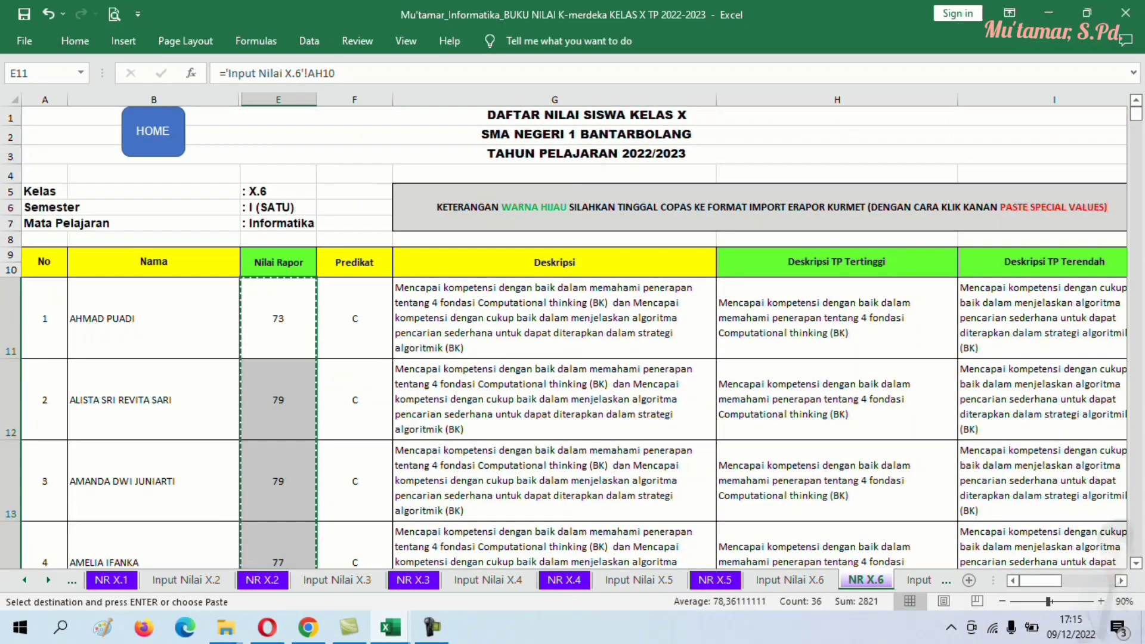
mouse_move(391, 628)
click(484, 555)
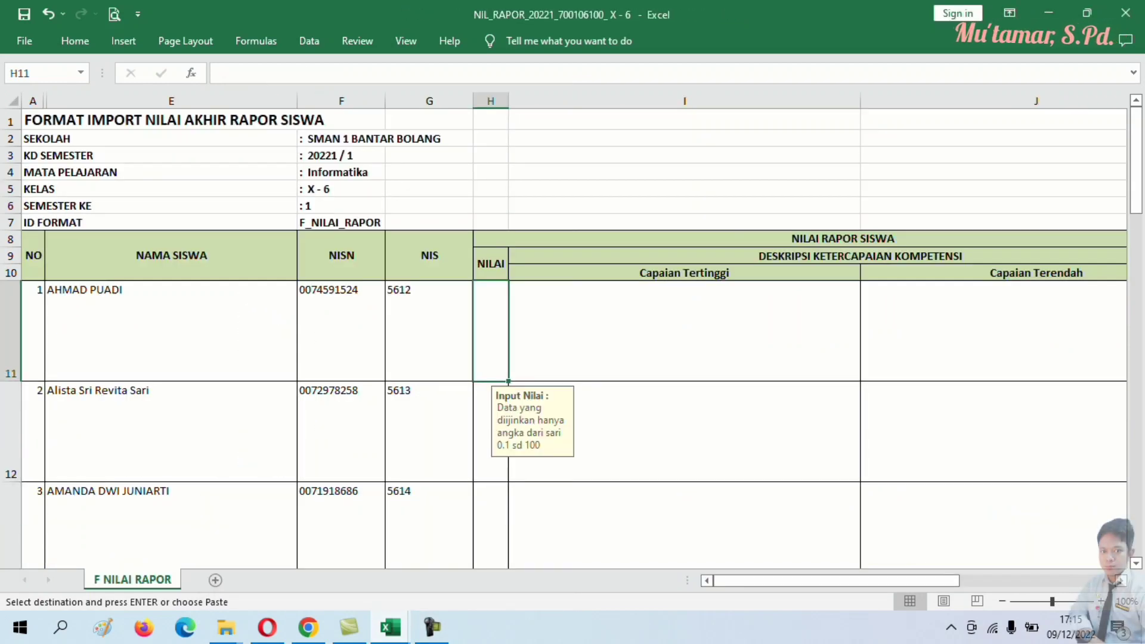
right_click(497, 331)
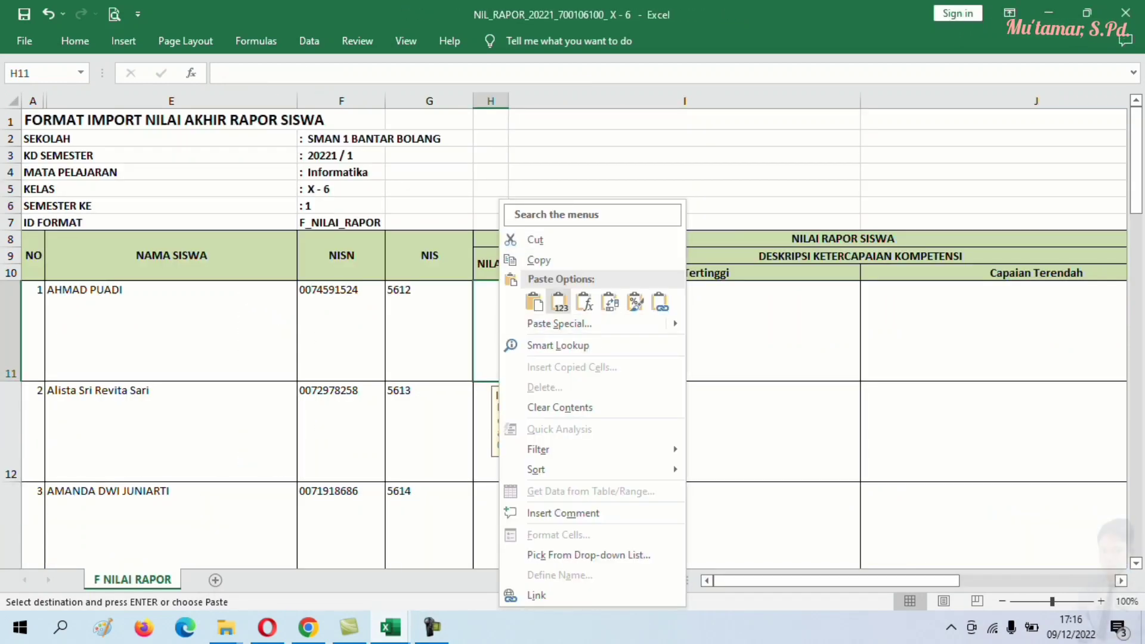
click(559, 301)
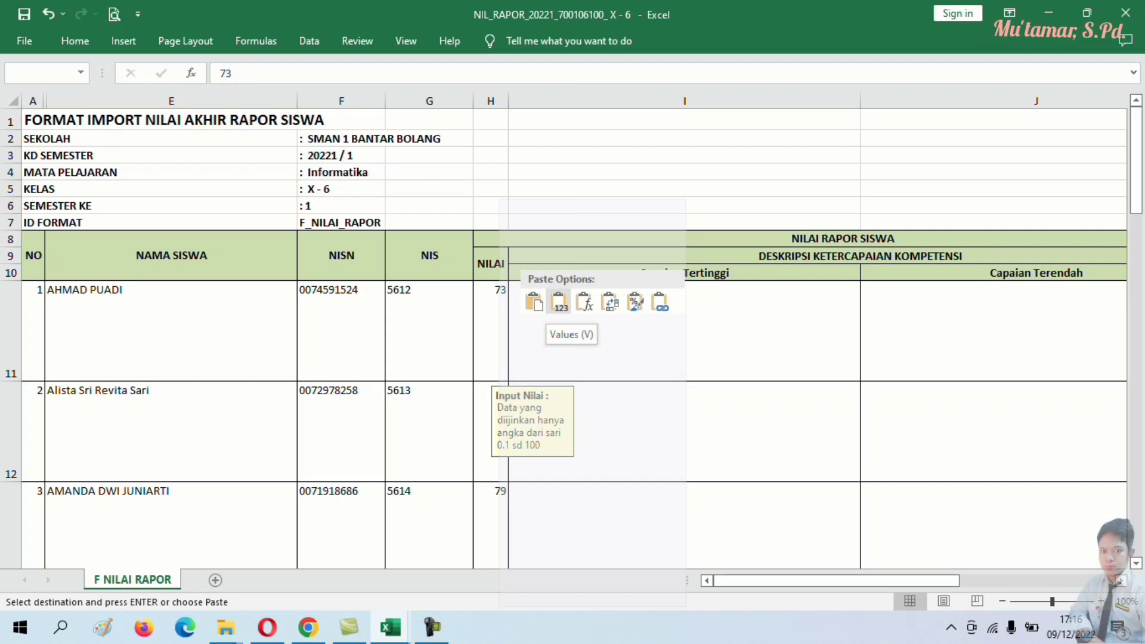
- Copy the highest and lowest TP descriptions H11:I46 from the grade workbook
click(685, 431)
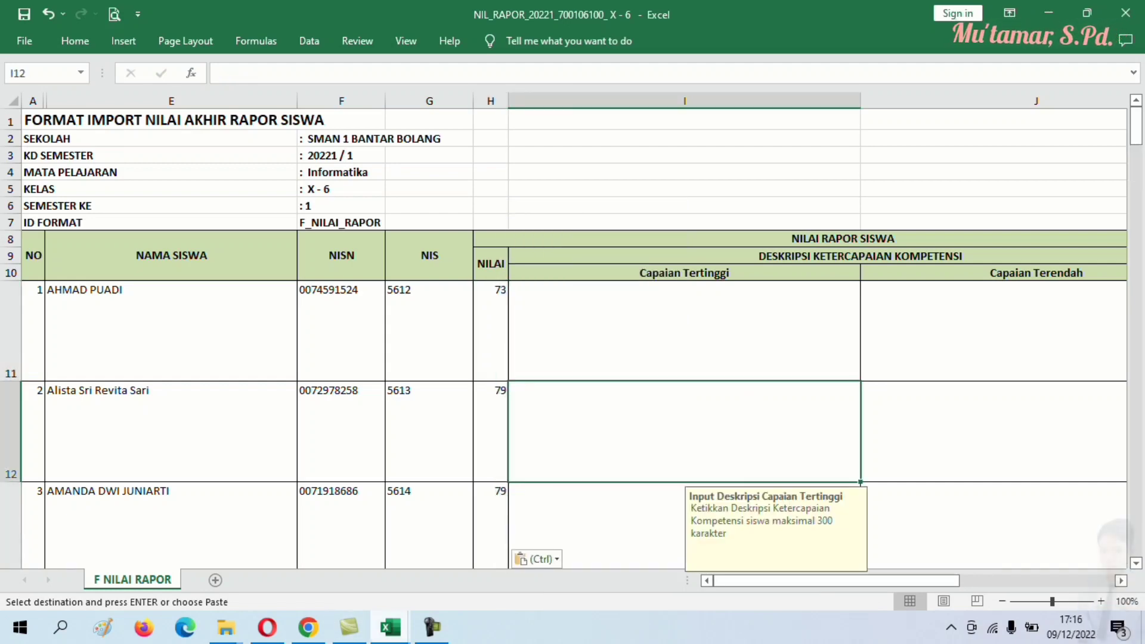
mouse_move(391, 628)
click(298, 555)
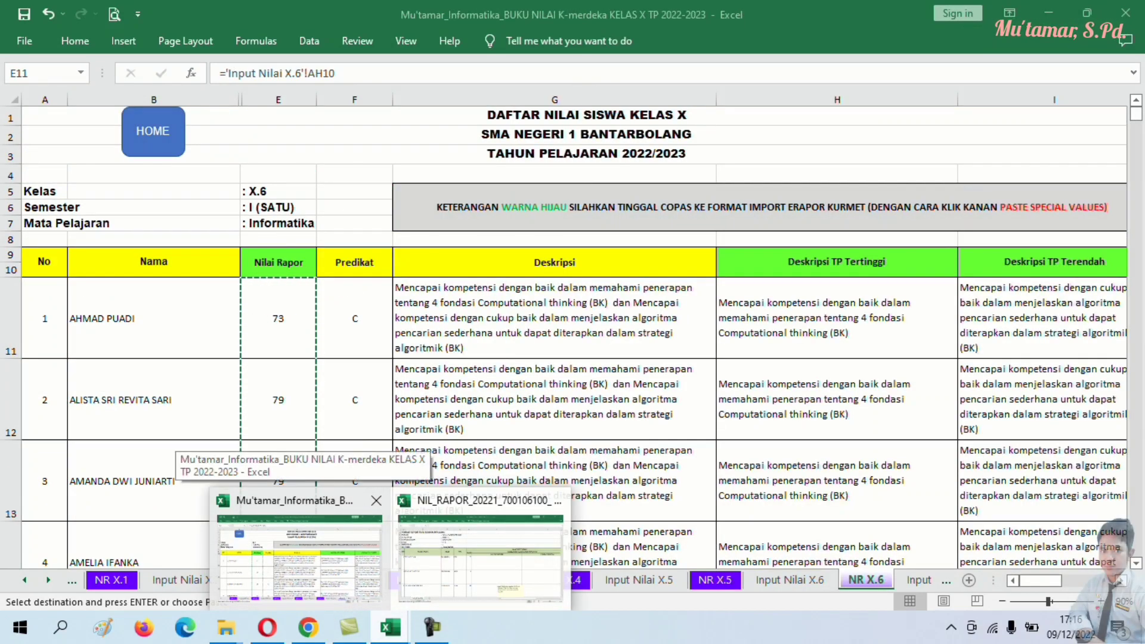
drag(836, 319, 1014, 478)
right_click(836, 481)
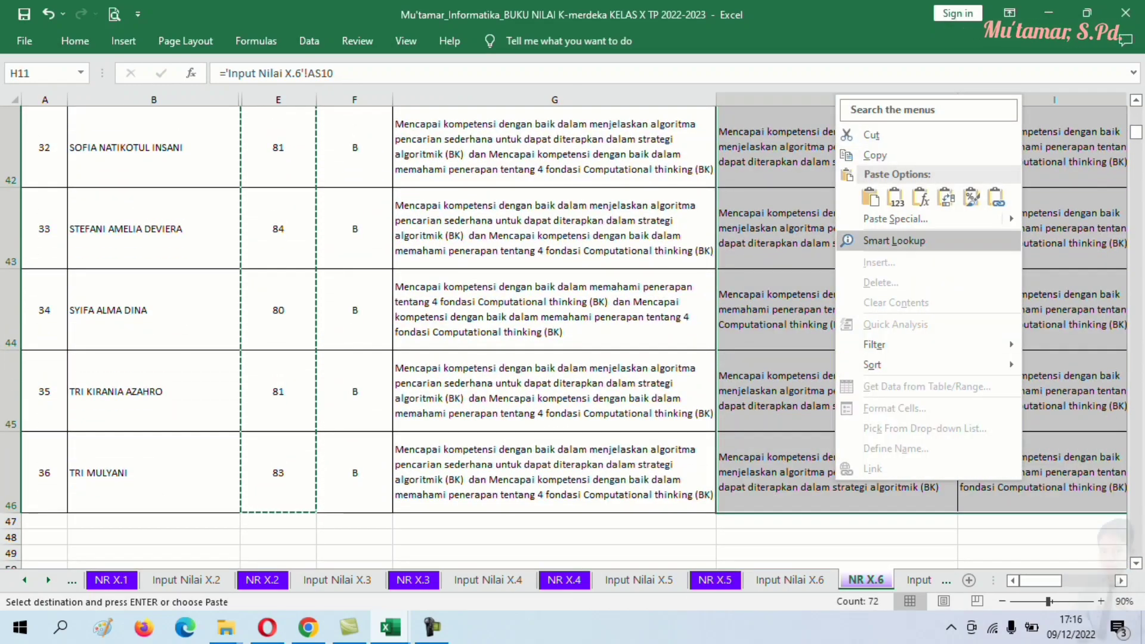
click(876, 155)
scroll(876, 238, up, 10)
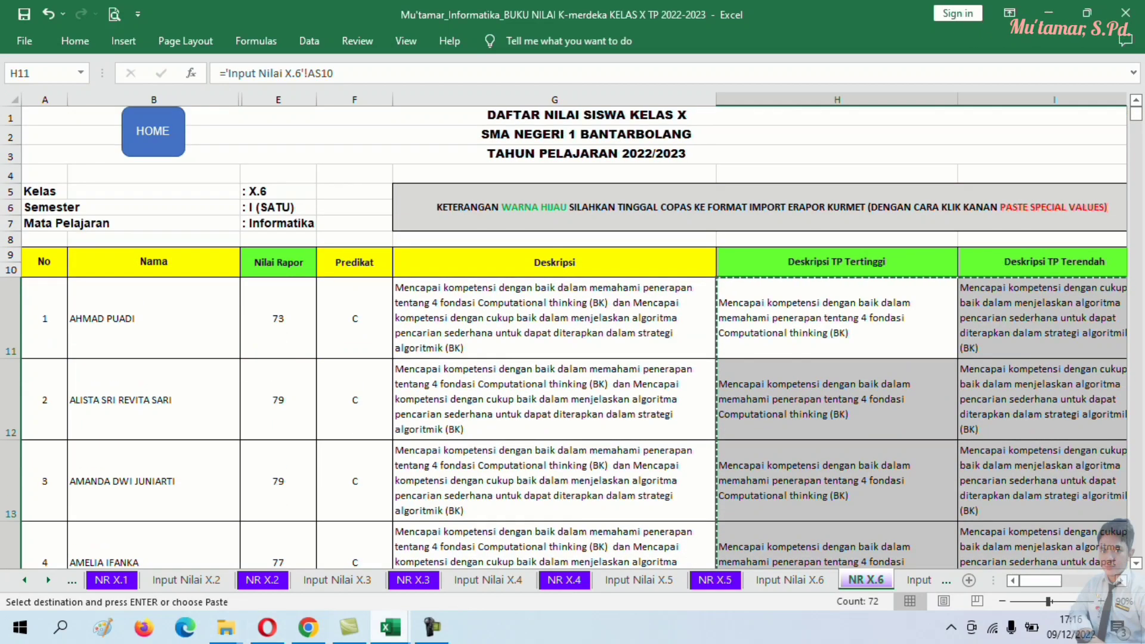
- Paste the TP descriptions from I11 into Capaian Tertinggi and Capaian Terendah, then close the NIL_RAPOR template
mouse_move(391, 628)
click(481, 552)
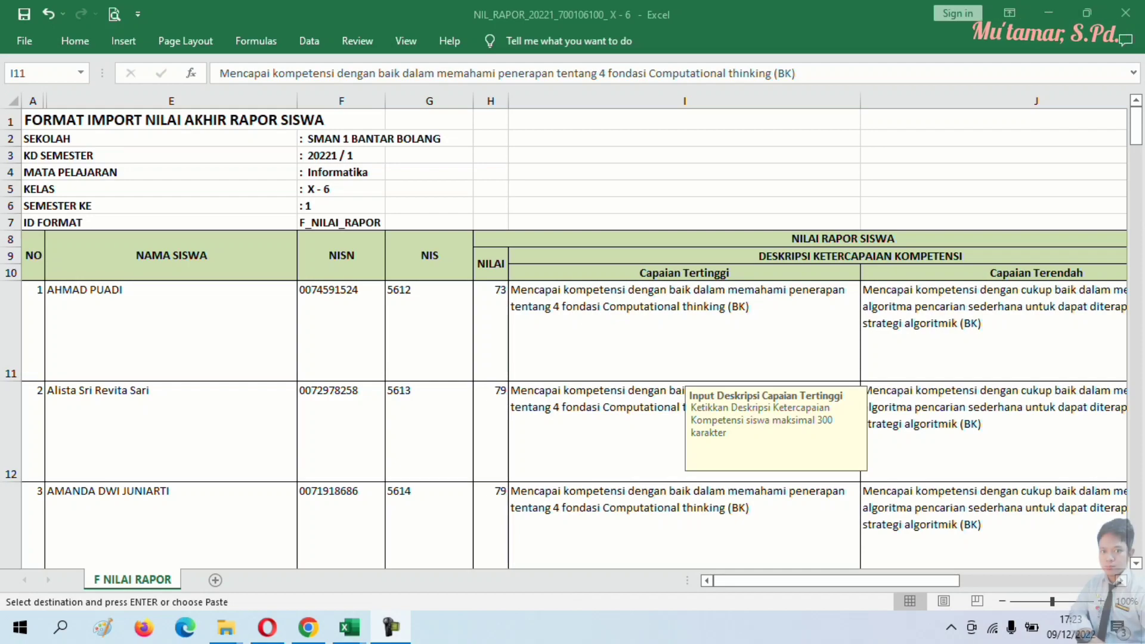
scroll(572, 341, down, 10)
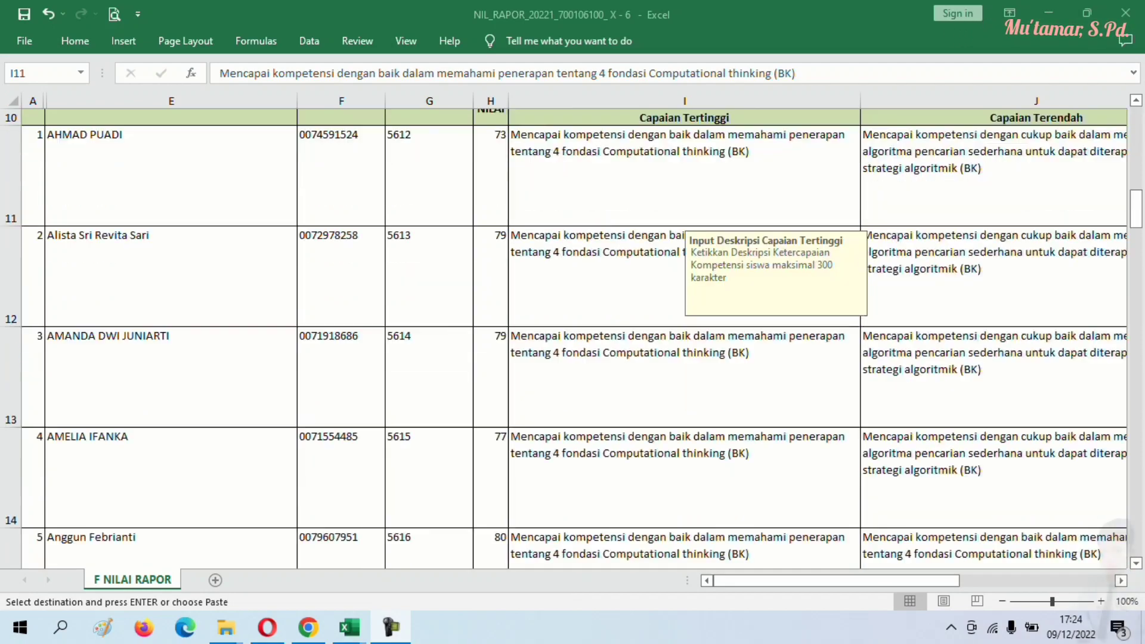
scroll(573, 340, down, 5)
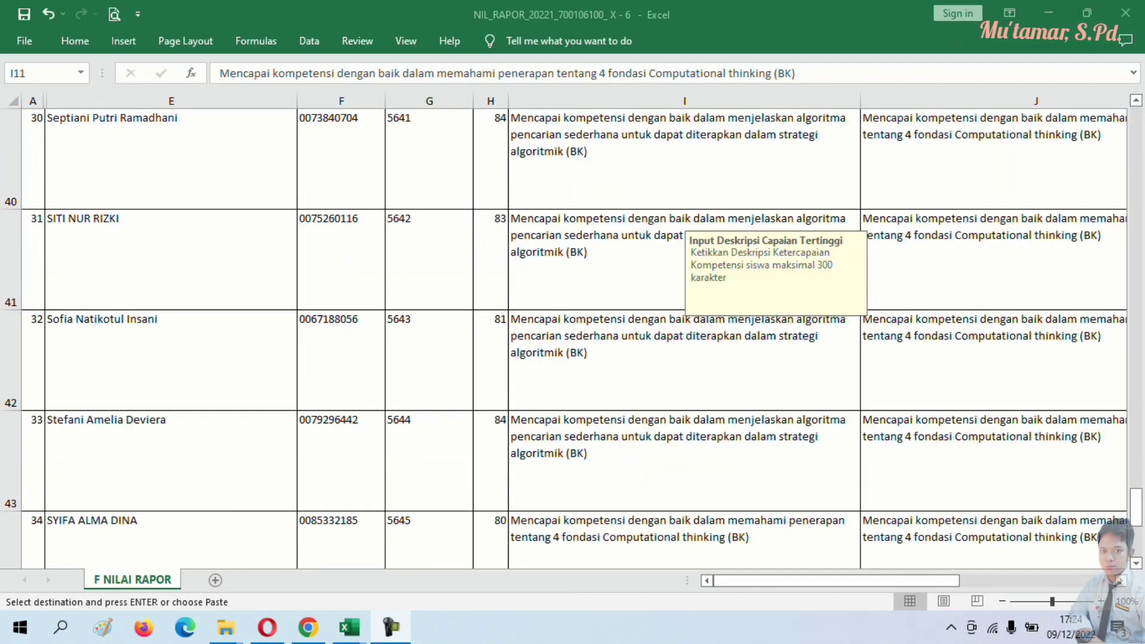
scroll(573, 340, up, 2)
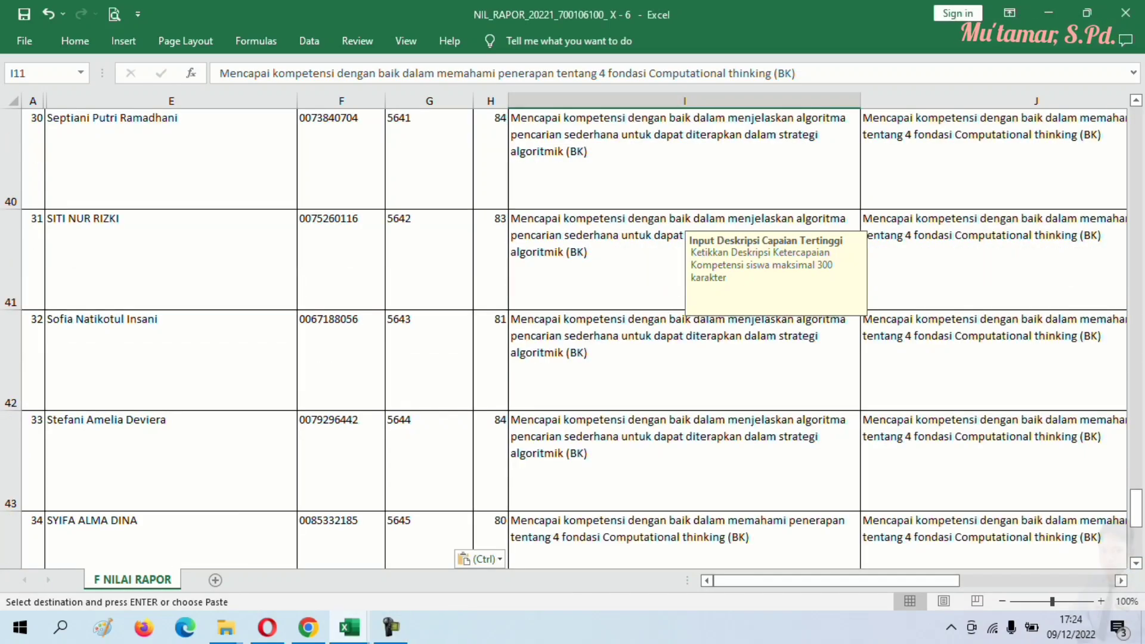
scroll(573, 340, right, 3)
scroll(573, 340, left, 3)
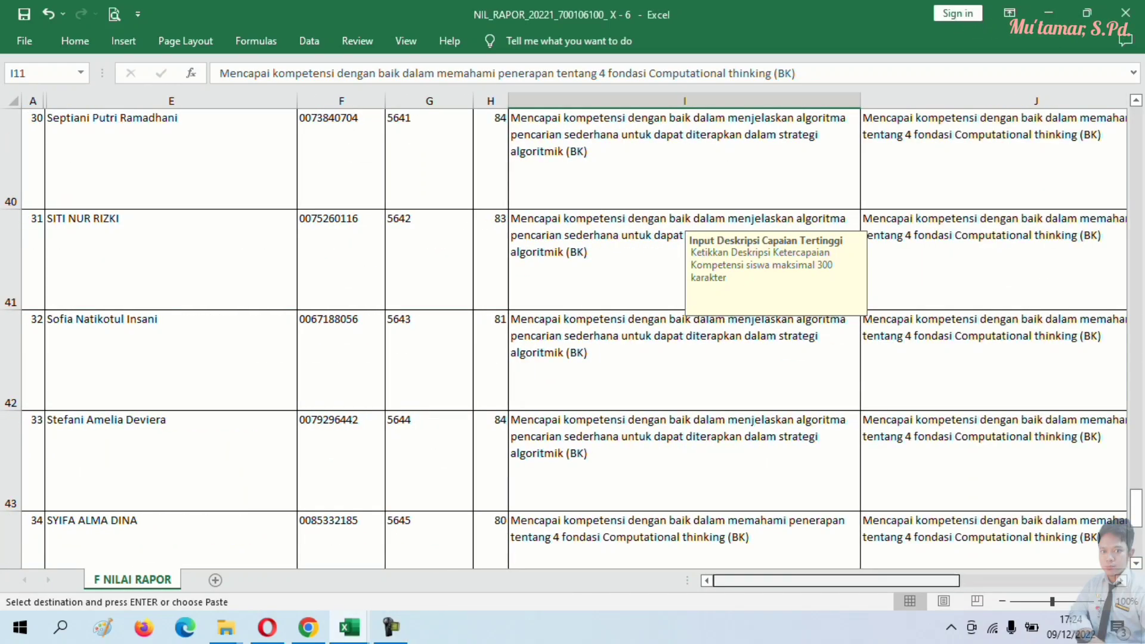
scroll(573, 340, up, 4)
scroll(573, 340, up, 9)
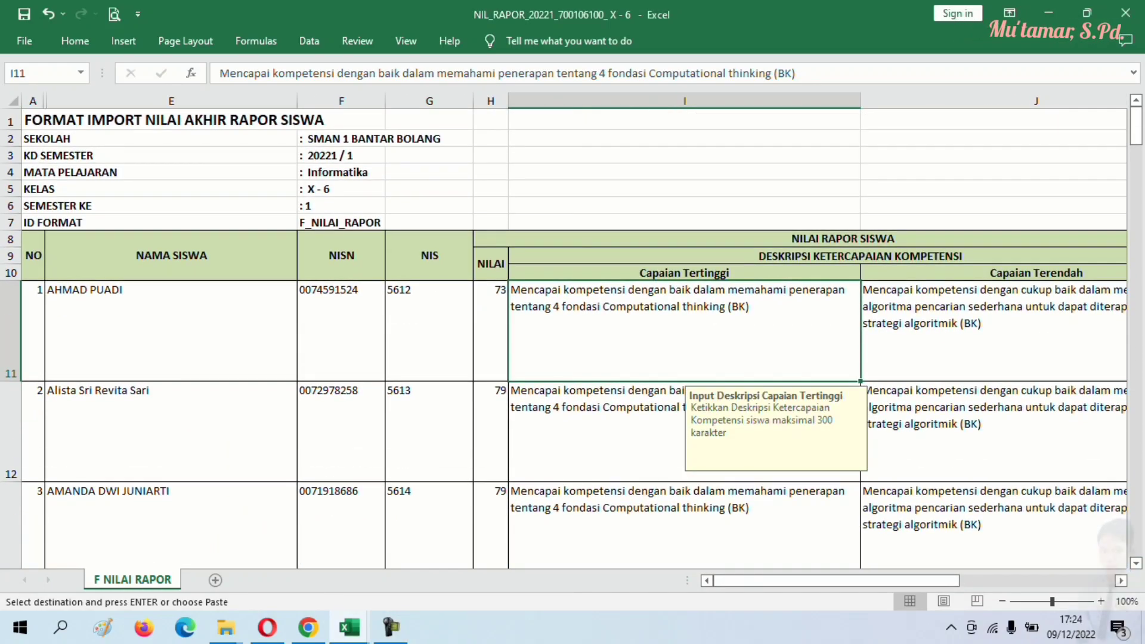
key(Escape)
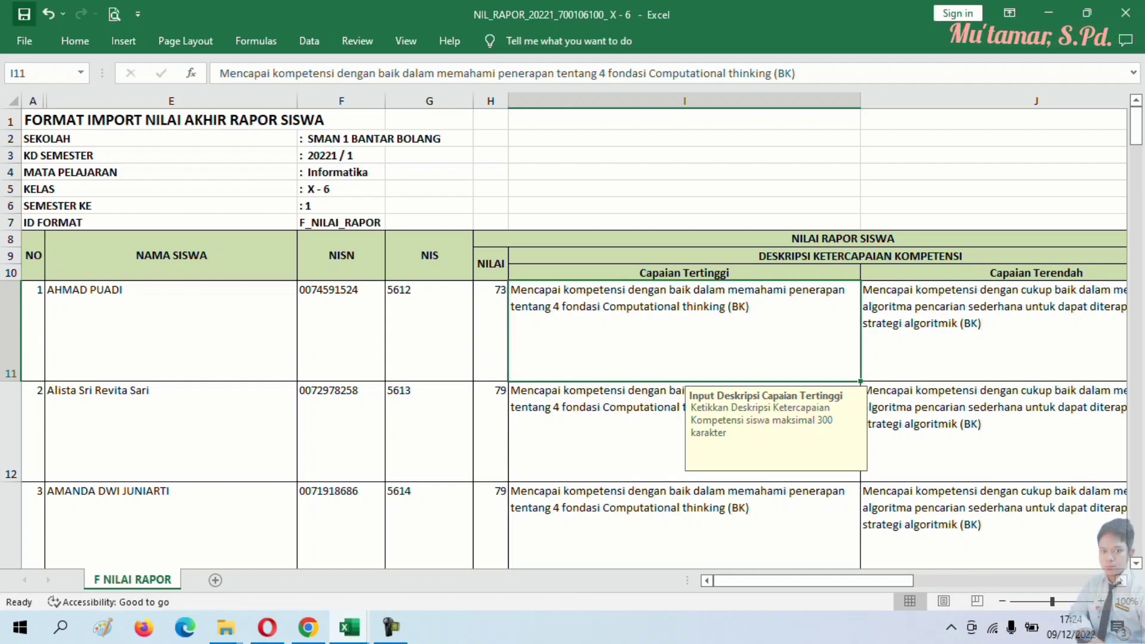
click(1126, 13)
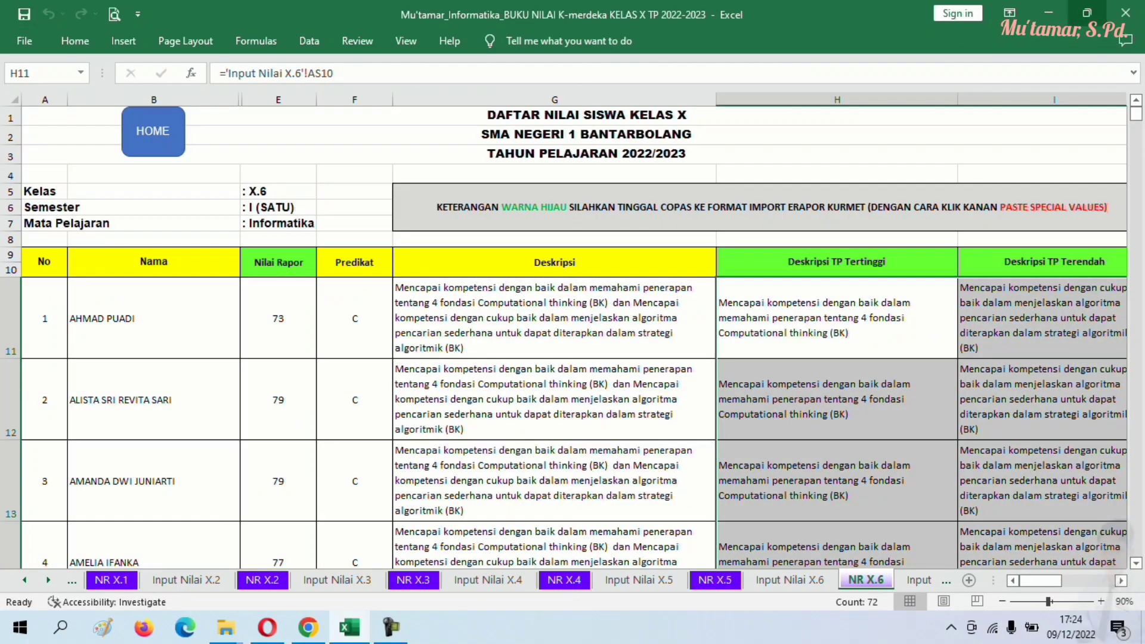
key(super+d)
- Refresh the desktop three times
right_click(661, 272)
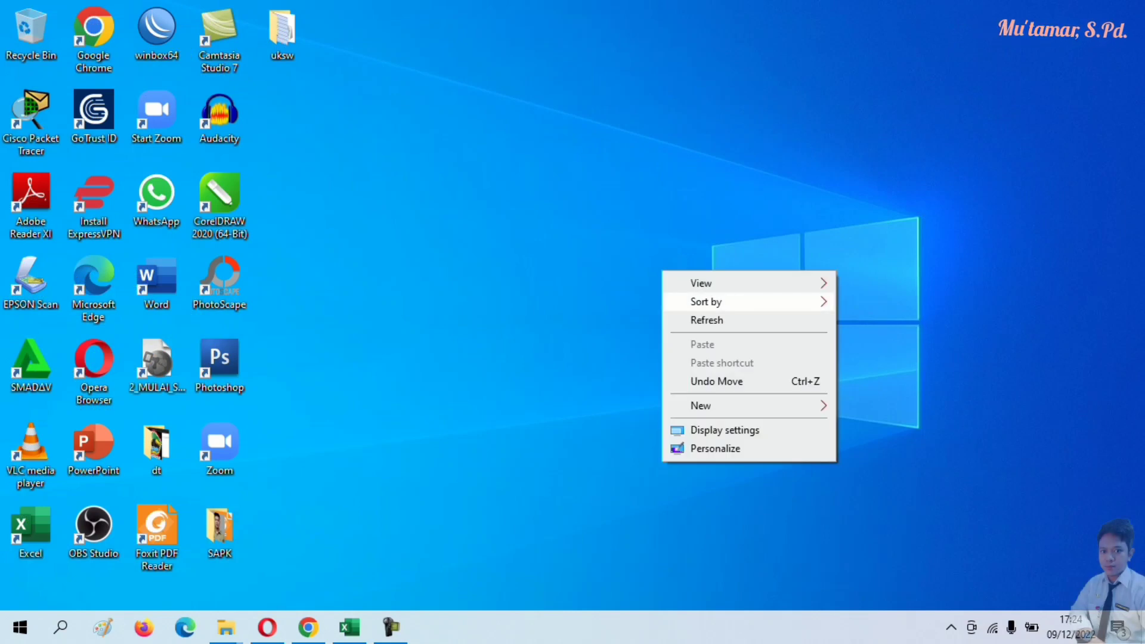
click(707, 320)
right_click(440, 164)
click(503, 214)
right_click(503, 213)
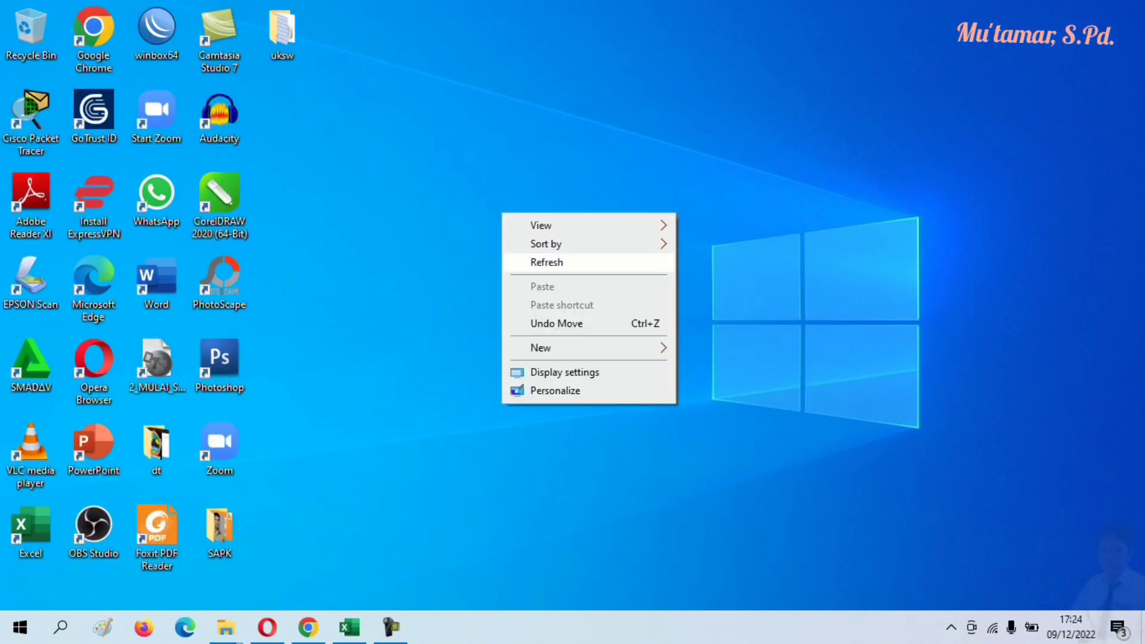
click(513, 262)
- Attach the filled NIL_RAPOR X - 6 file from DATA (D:) > IMPORT RAPOR to Import Nilai Rapor
click(309, 627)
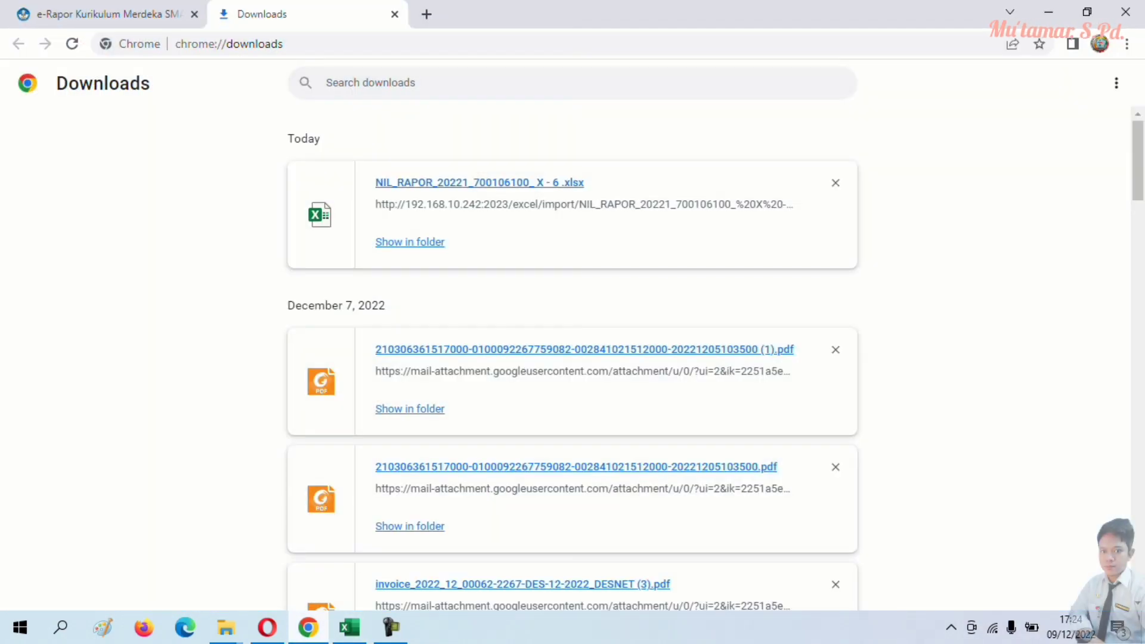
click(109, 14)
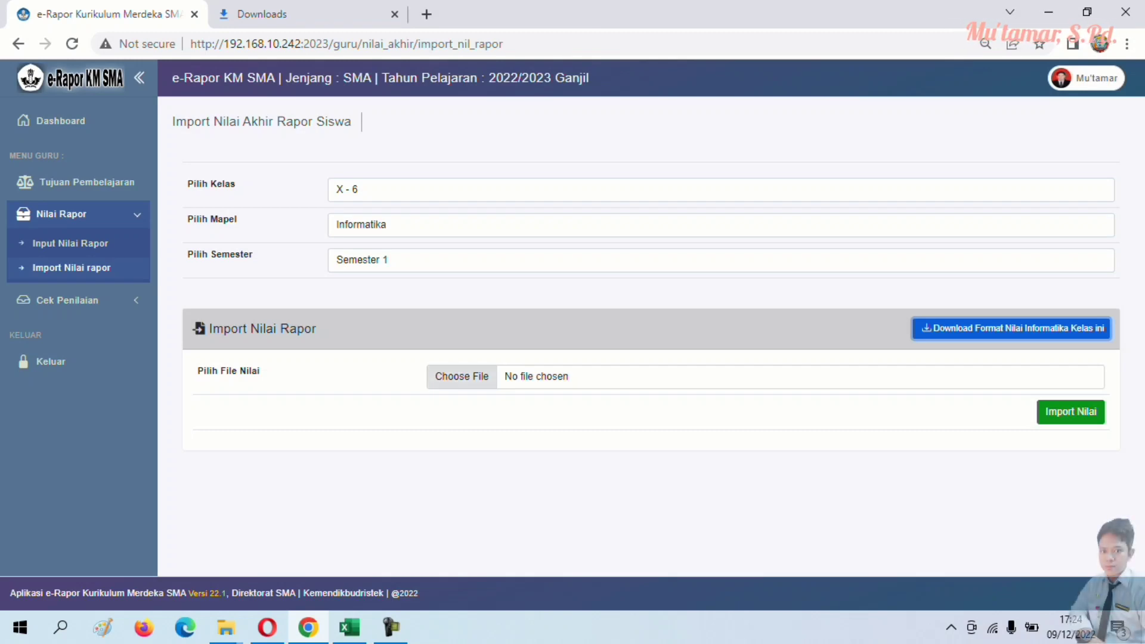
click(477, 377)
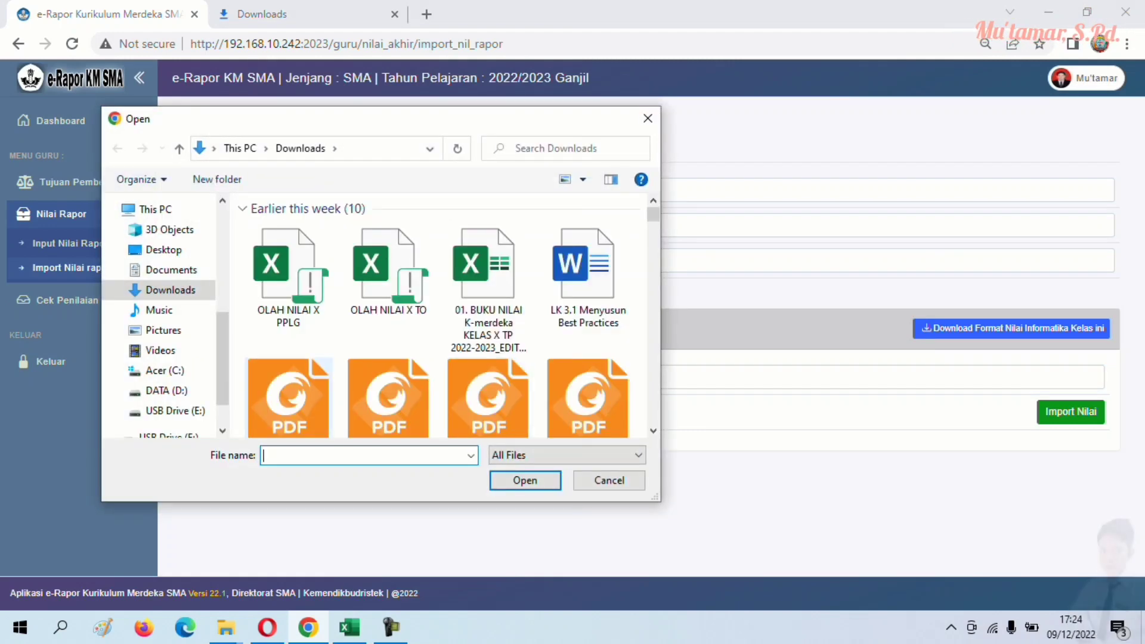
scroll(161, 352, down, 2)
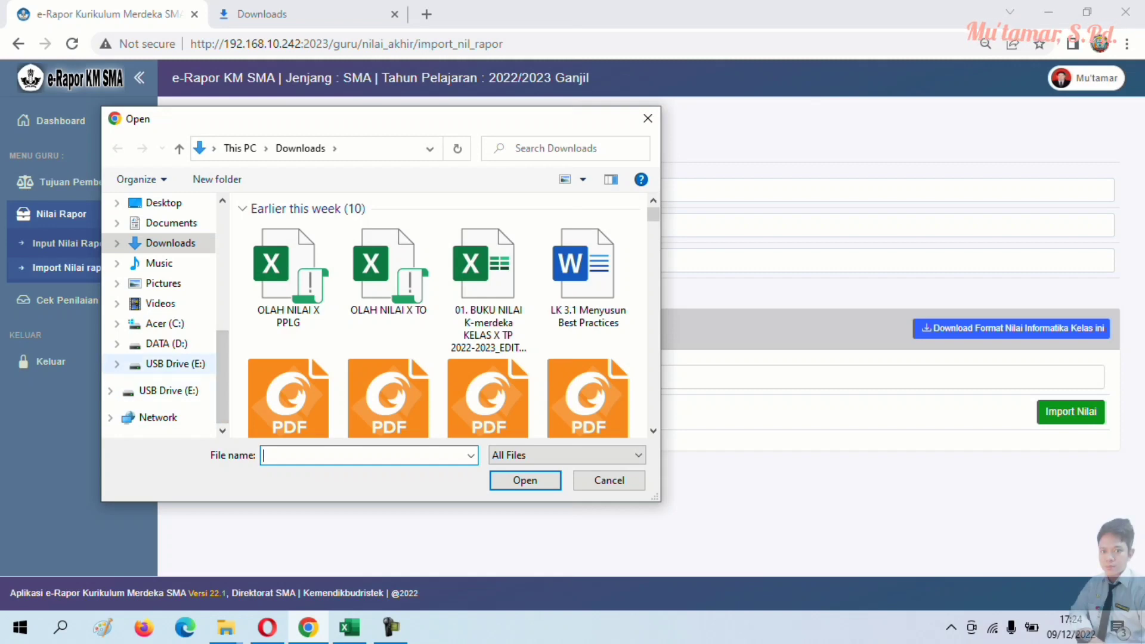
click(167, 343)
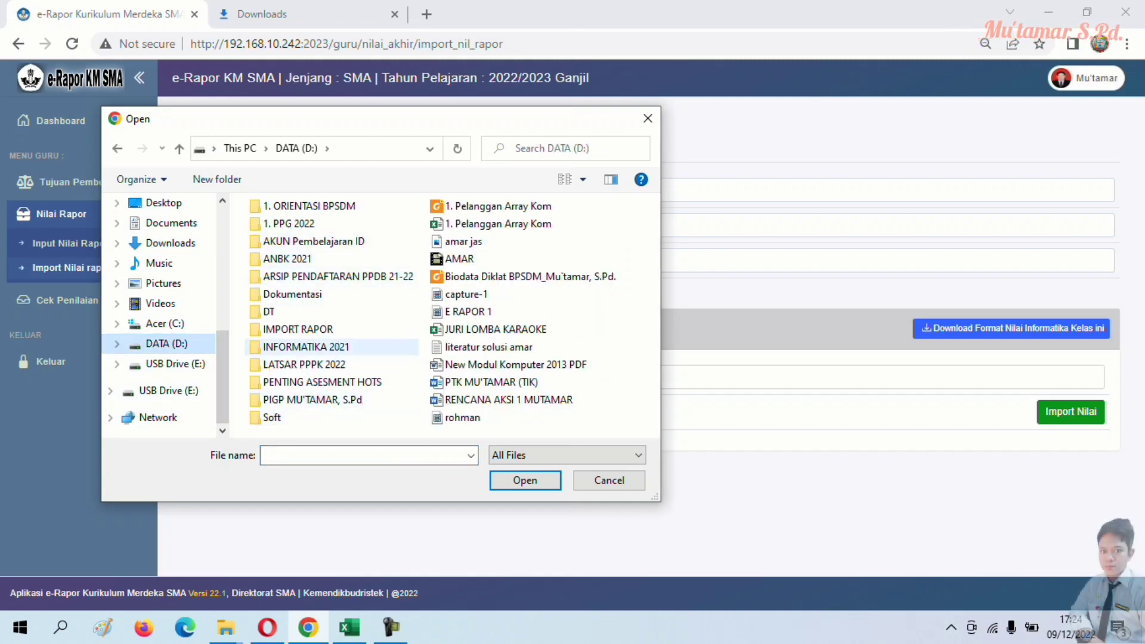
double_click(298, 330)
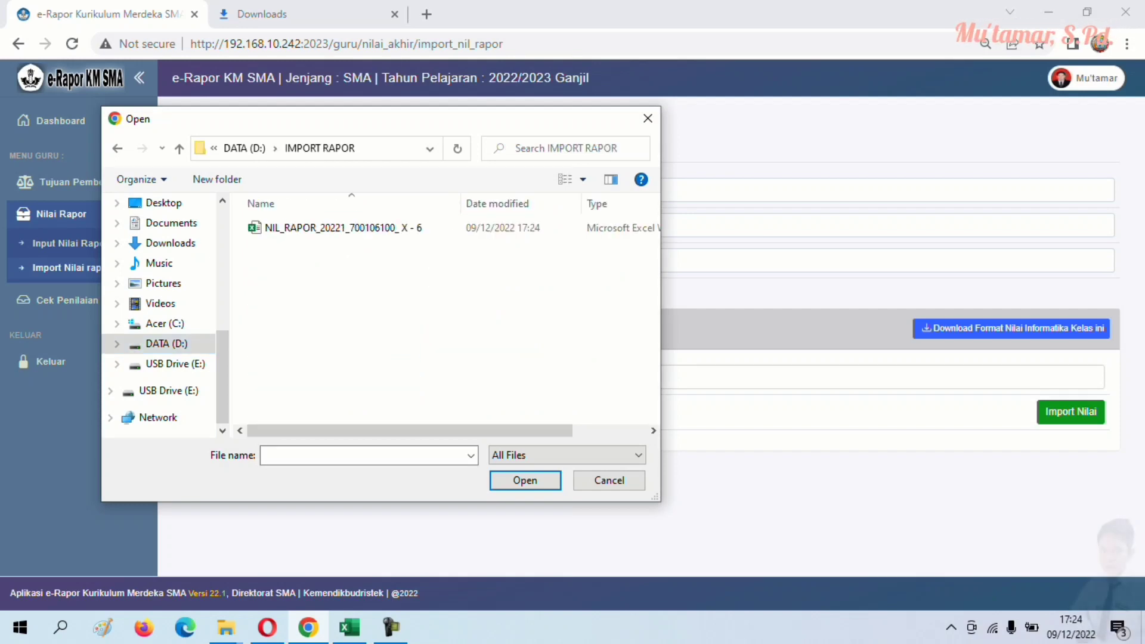
double_click(343, 227)
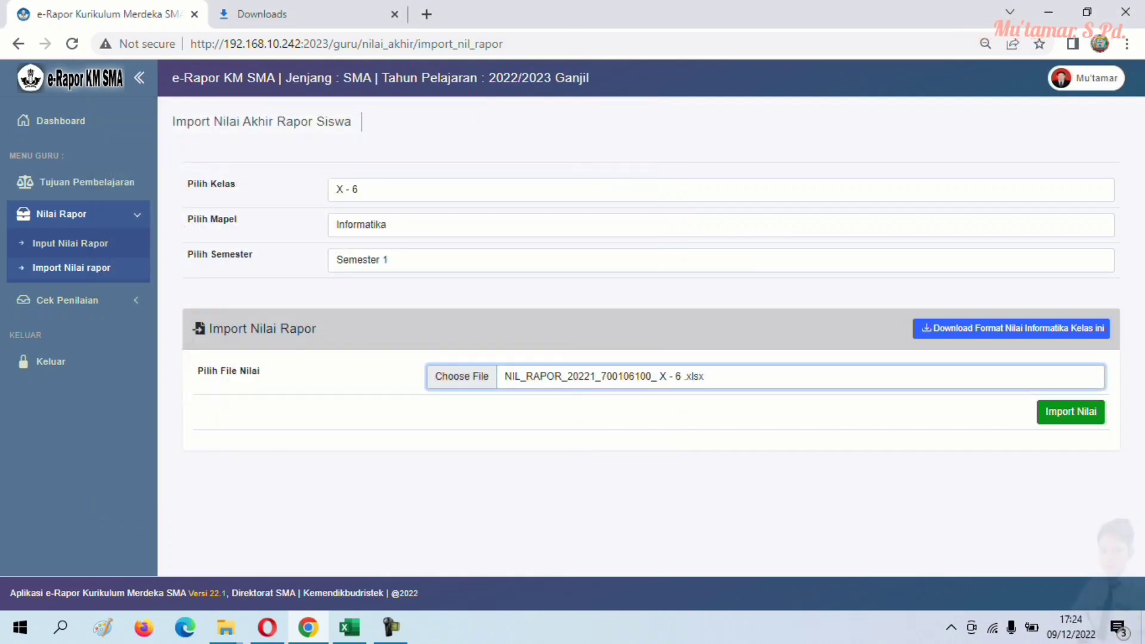
- Import the X - 6 grades, verify 36 records in Status Penilaian, then open Pencapaian Nilai Rapor
click(1071, 412)
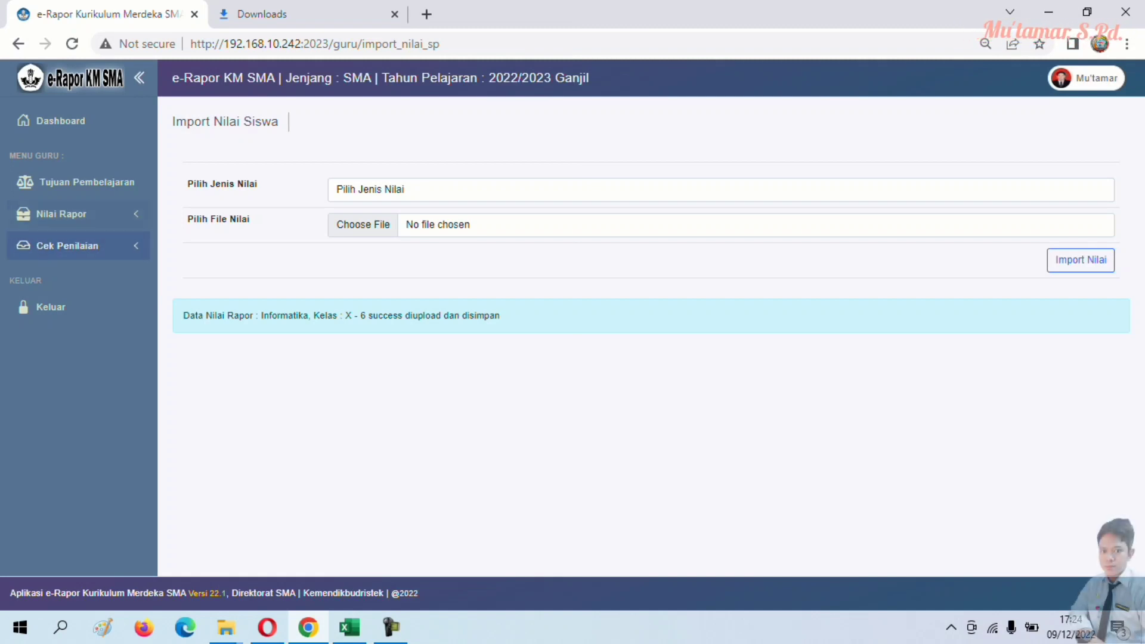
click(62, 214)
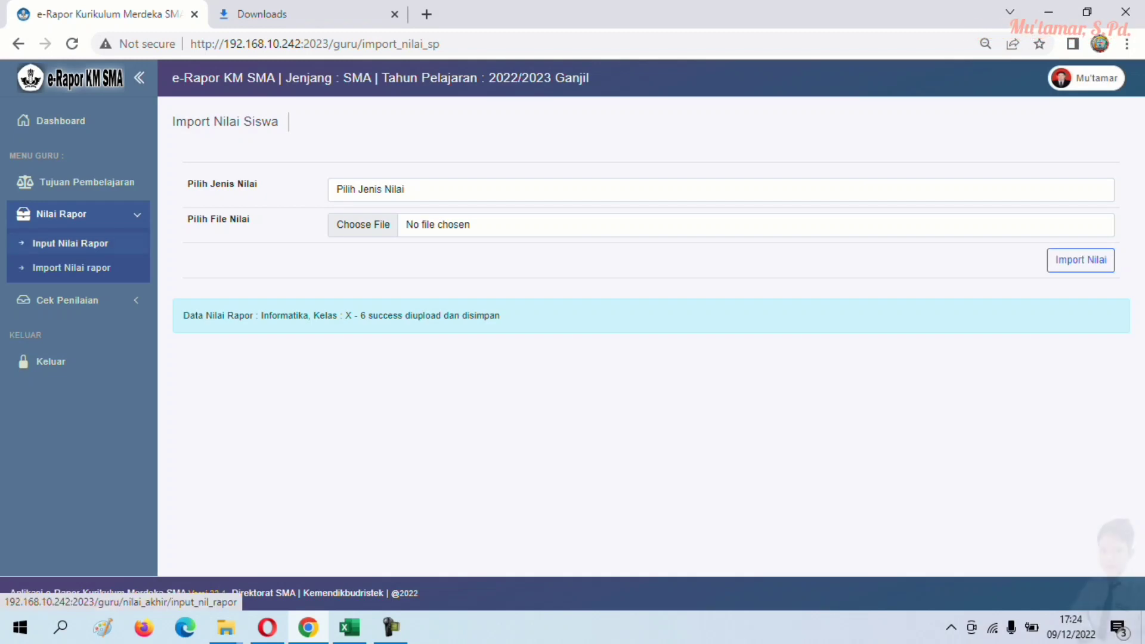
click(66, 300)
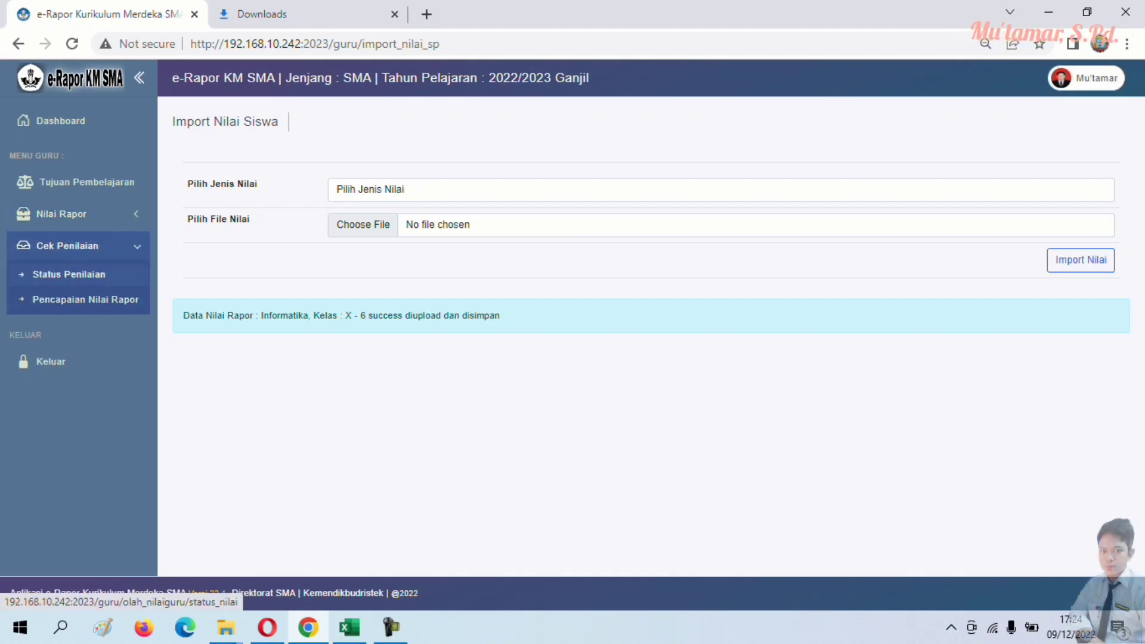
click(69, 274)
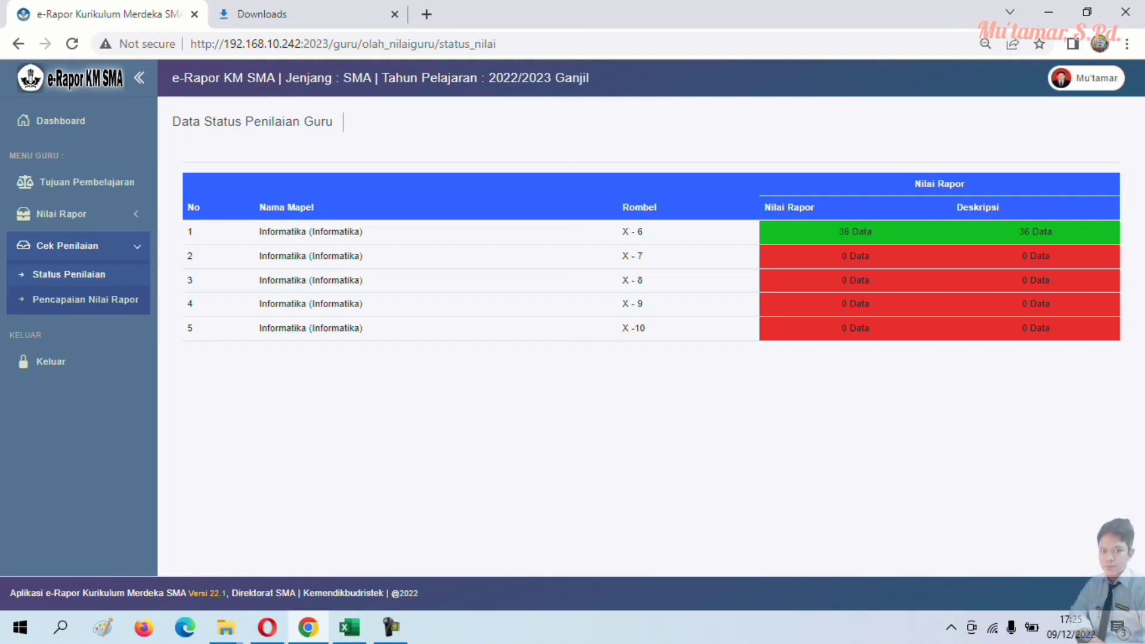
click(83, 300)
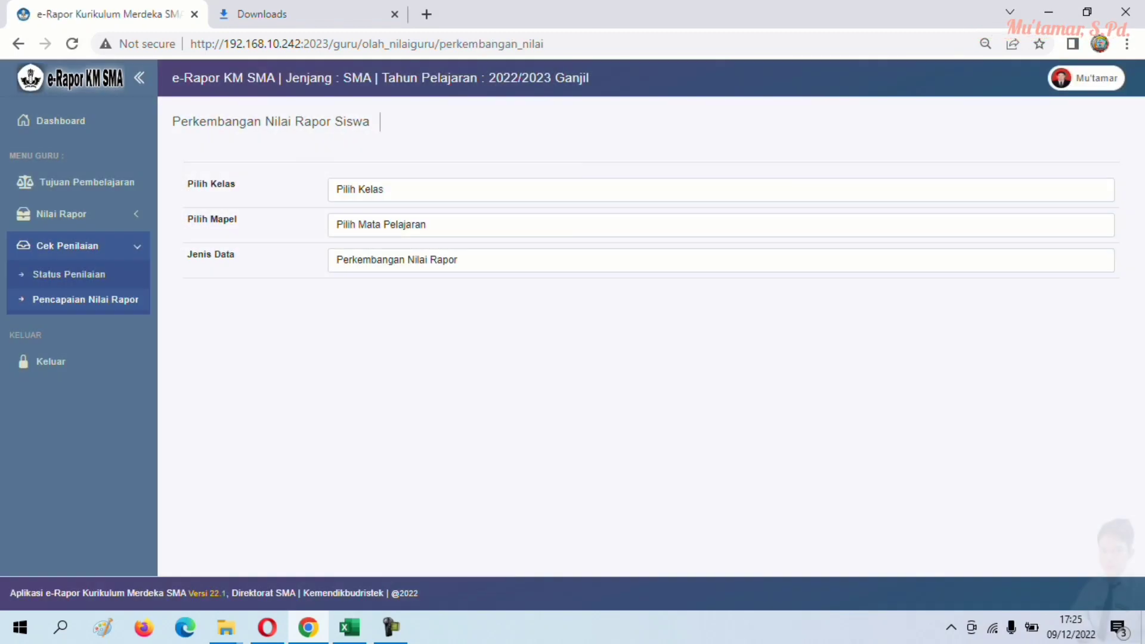
- Show class X-6 Informatika progress, toggling between report grades and descriptions
click(418, 189)
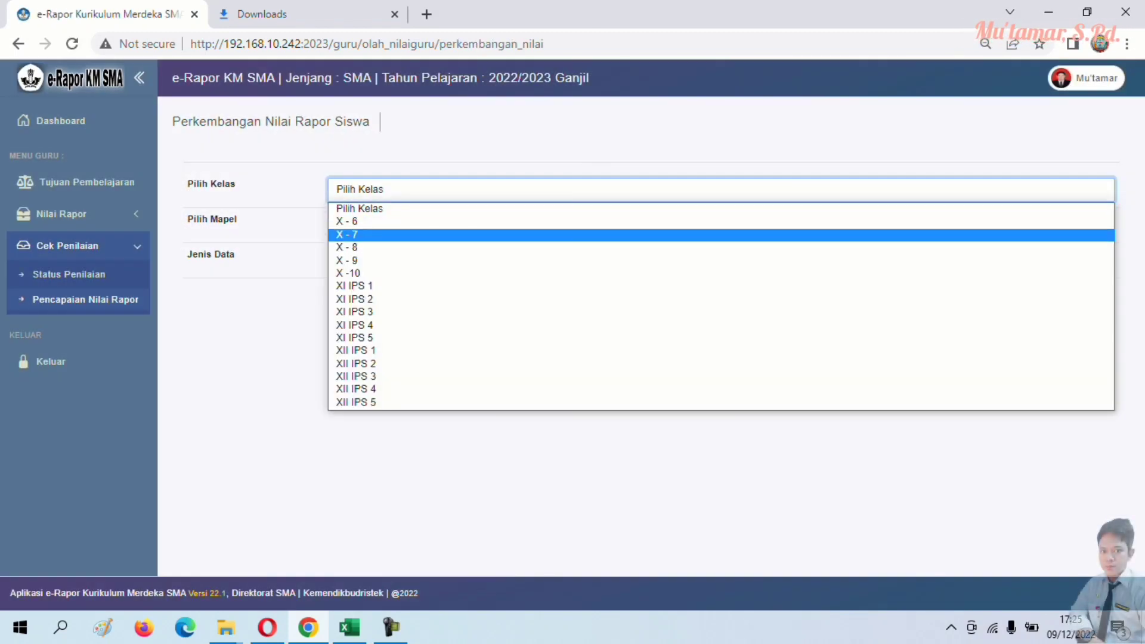
click(347, 221)
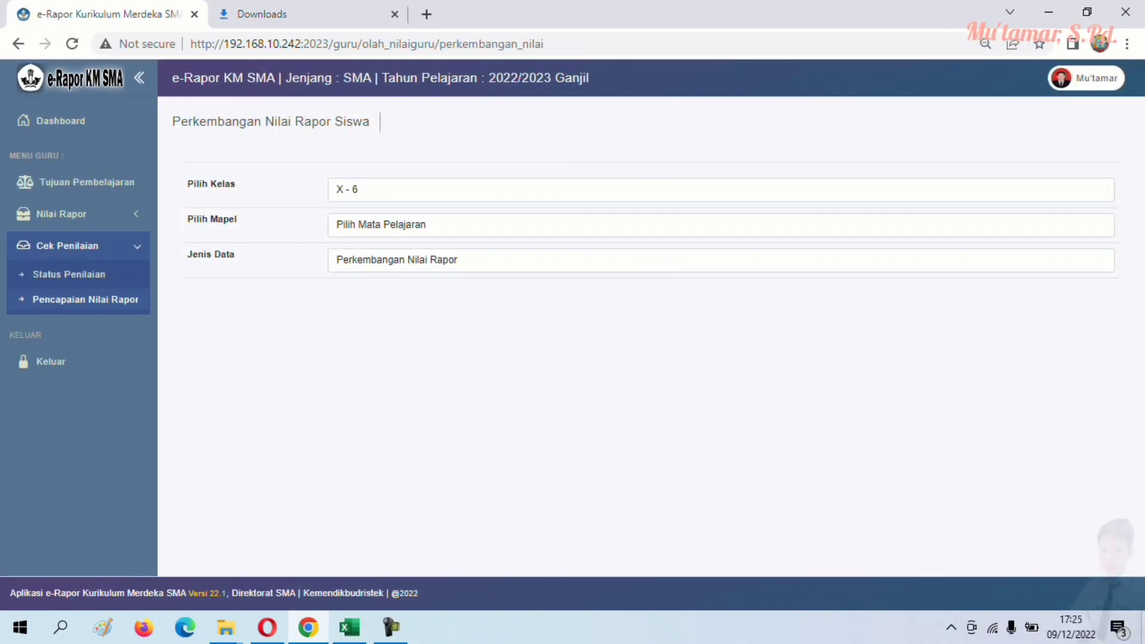
click(418, 225)
click(361, 256)
click(417, 259)
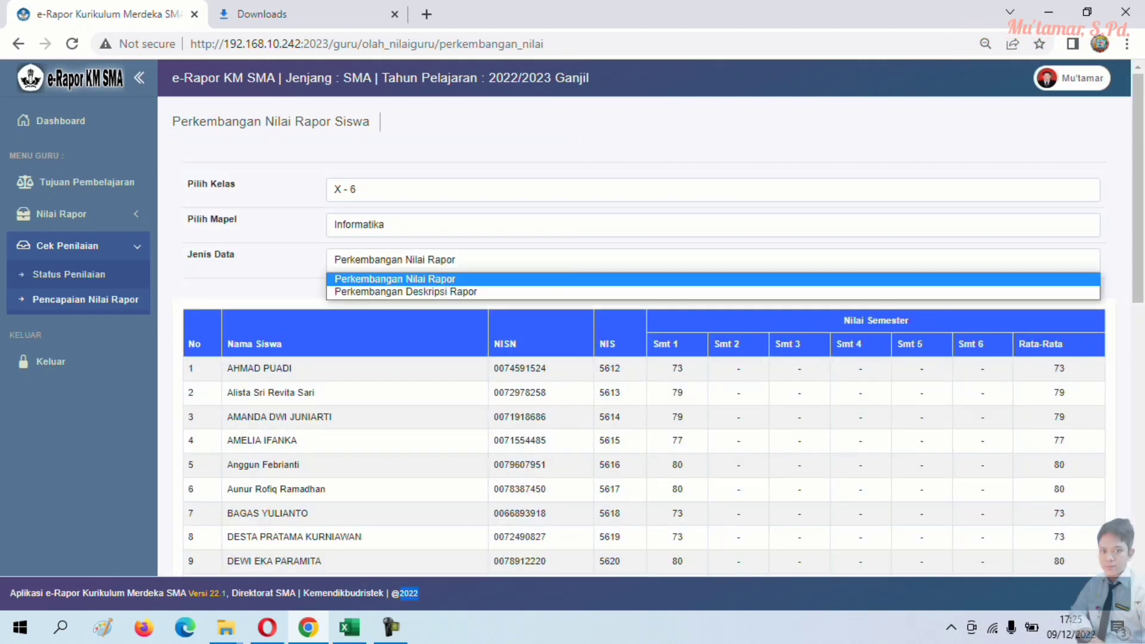
click(406, 292)
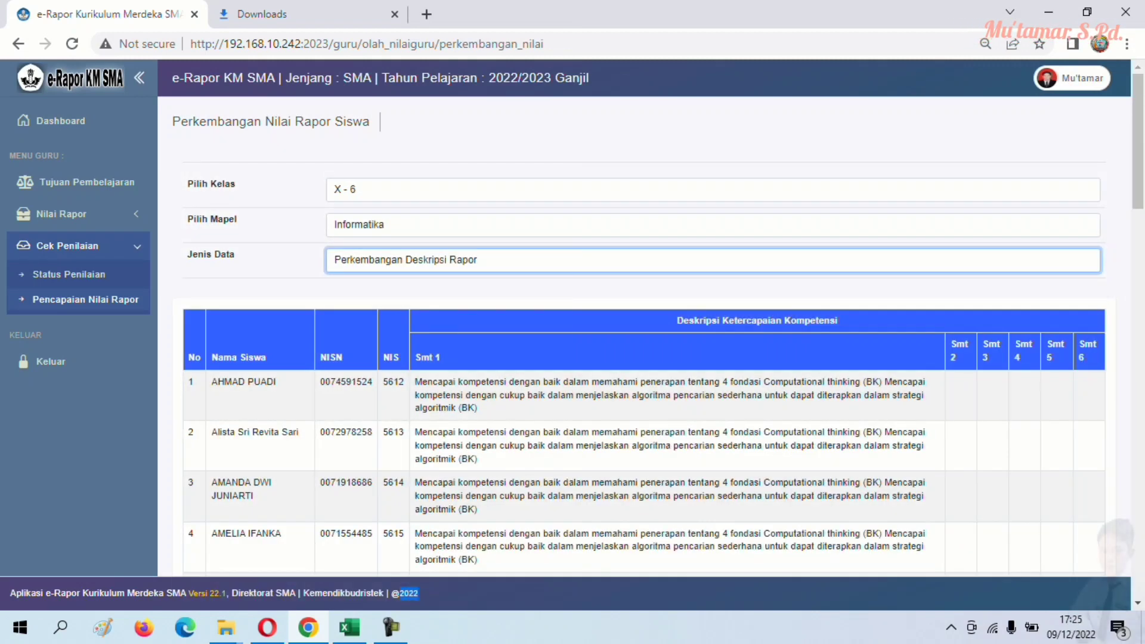
click(418, 260)
click(395, 279)
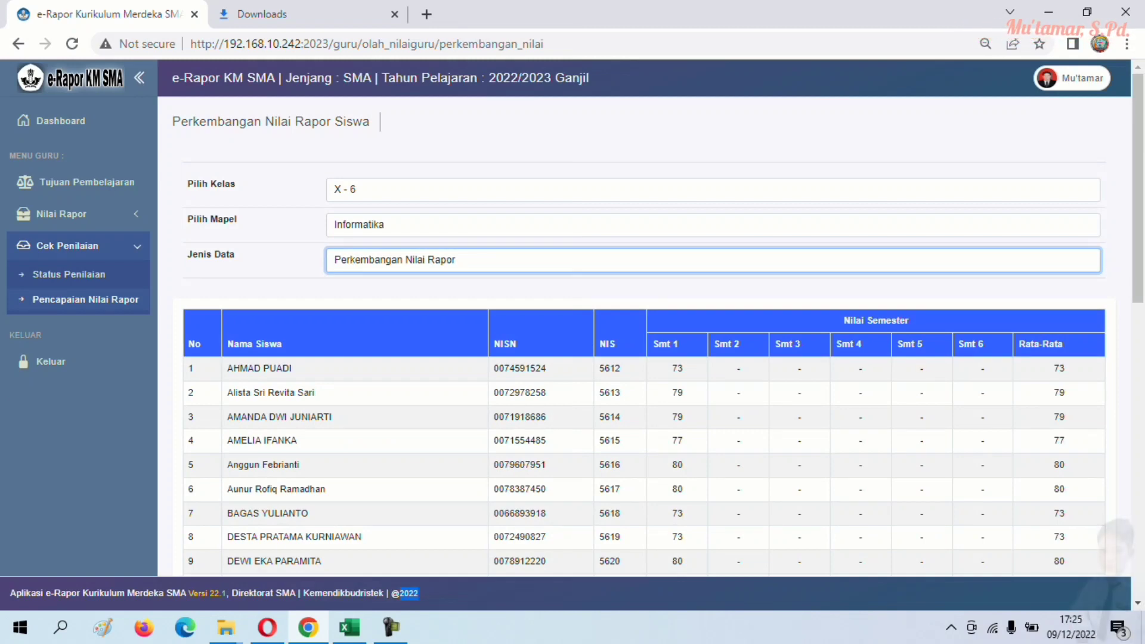
scroll(644, 334, down, 12)
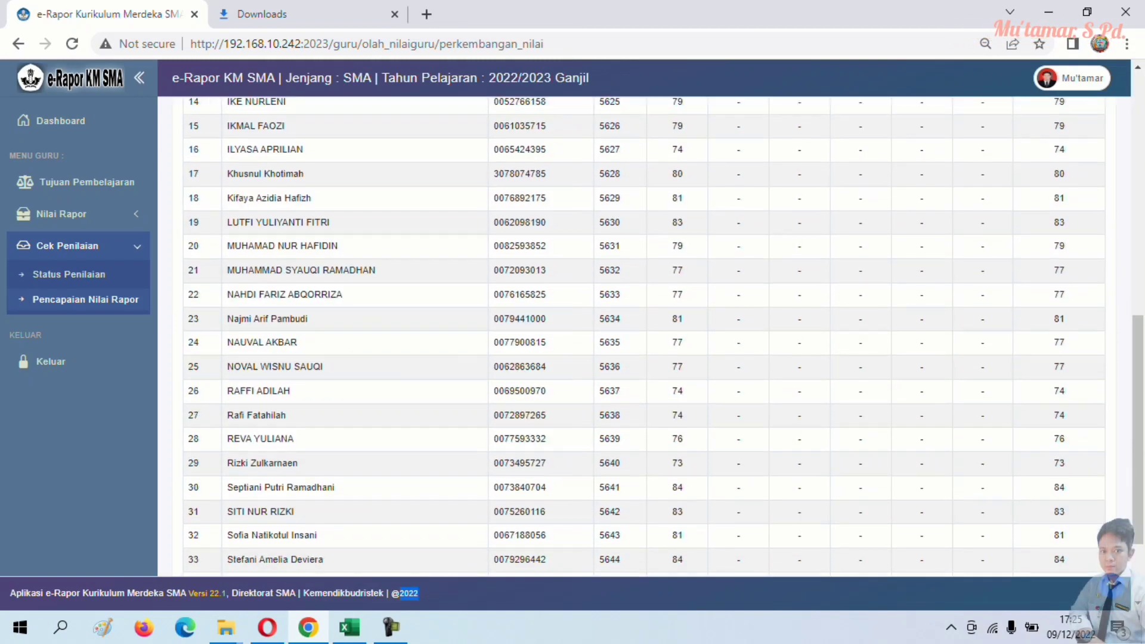
scroll(644, 334, up, 10)
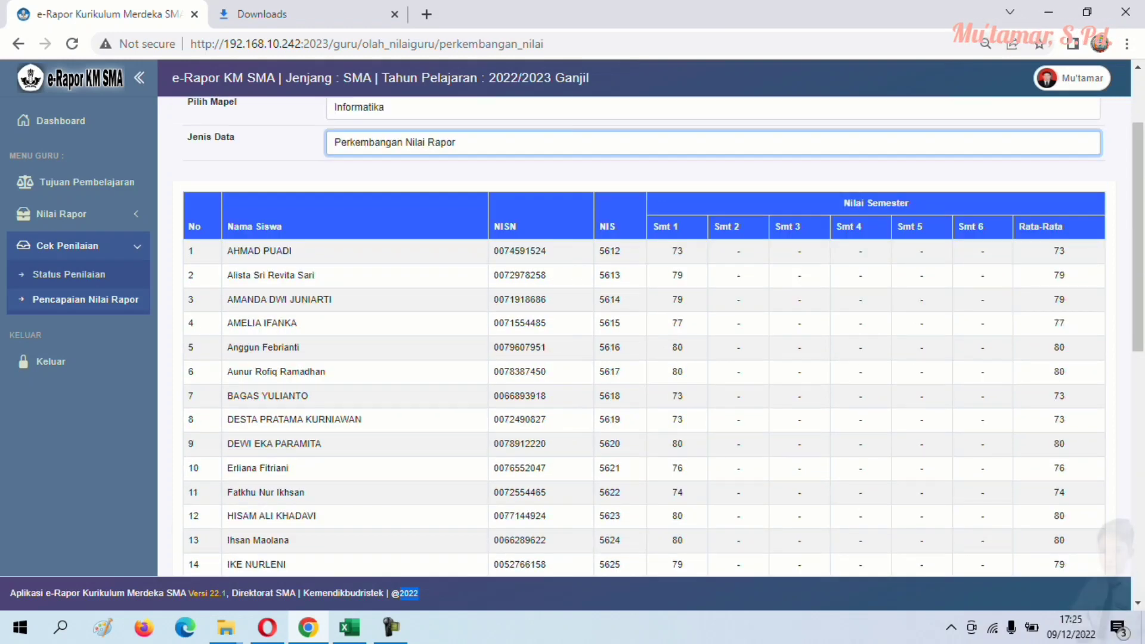
scroll(644, 334, up, 2)
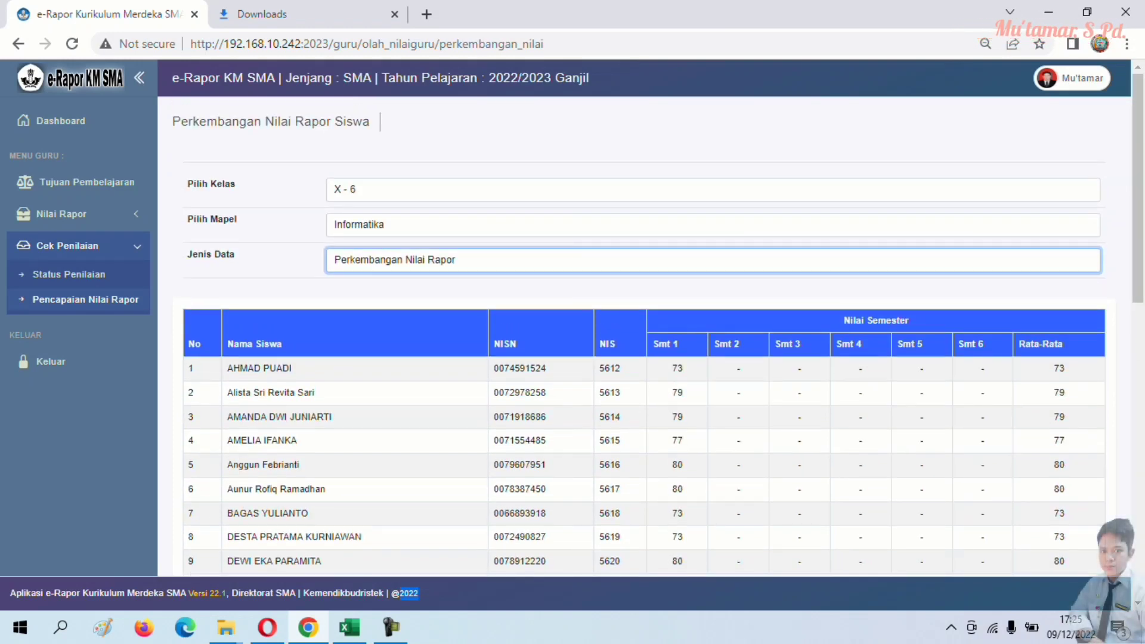
- Review the competency descriptions, then go to the Input Nilai Rapor page
click(713, 260)
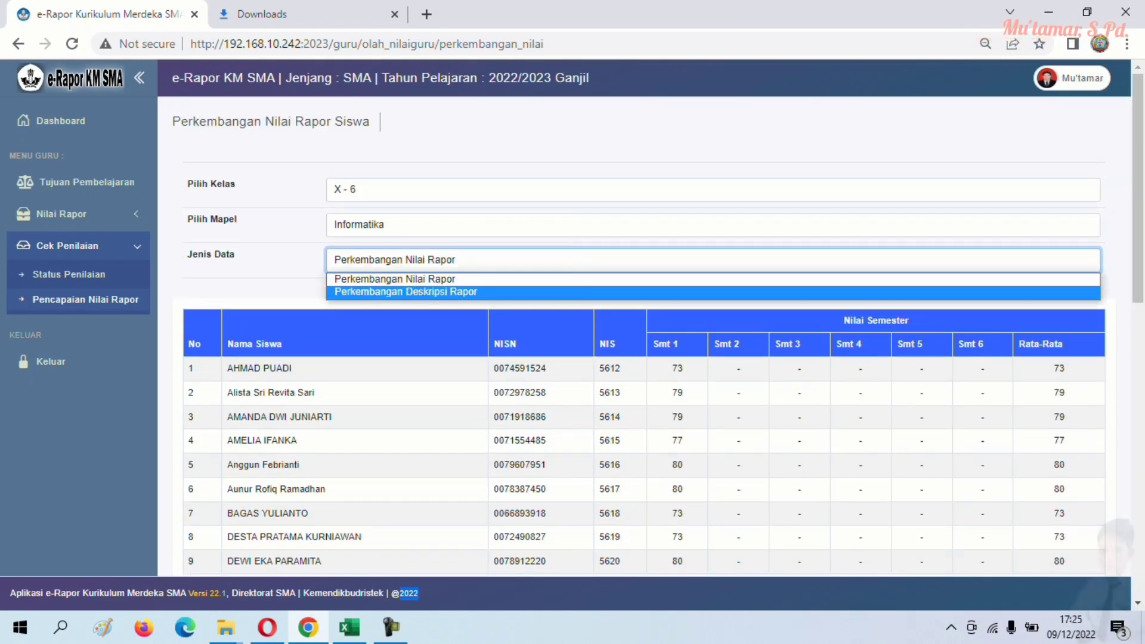
key(Return)
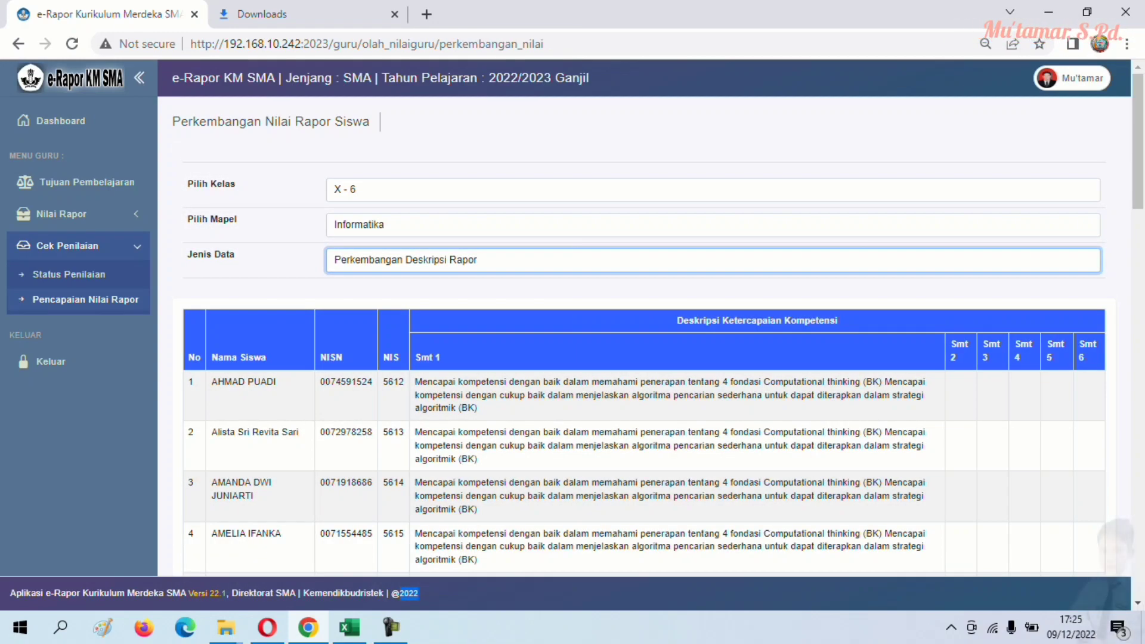
scroll(645, 334, down, 10)
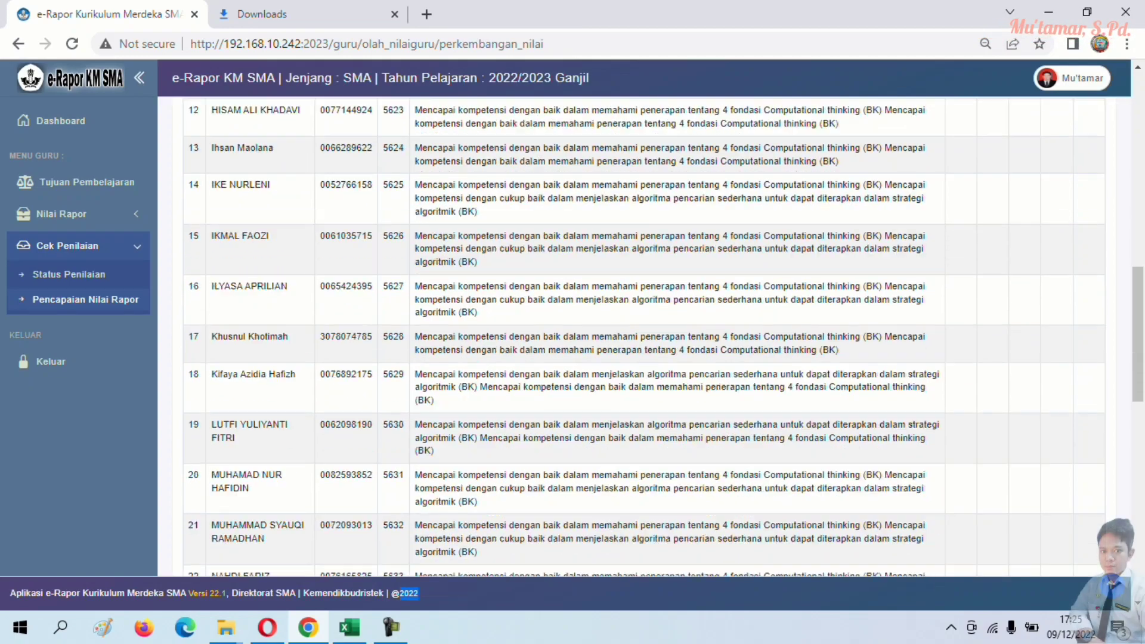
scroll(644, 334, down, 10)
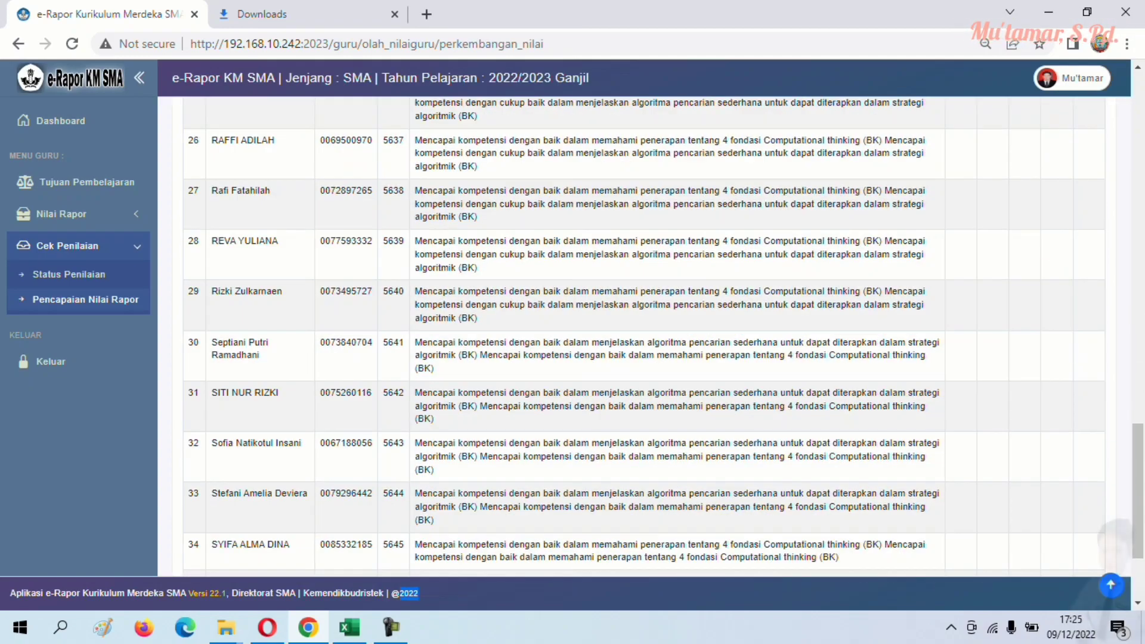
scroll(644, 334, up, 20)
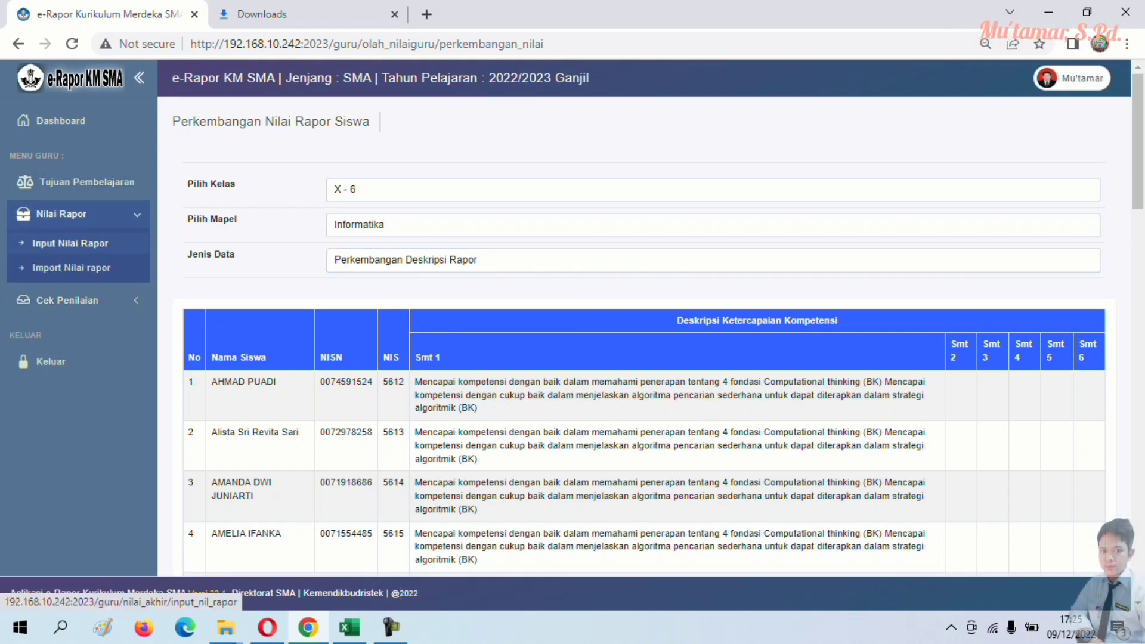
click(71, 244)
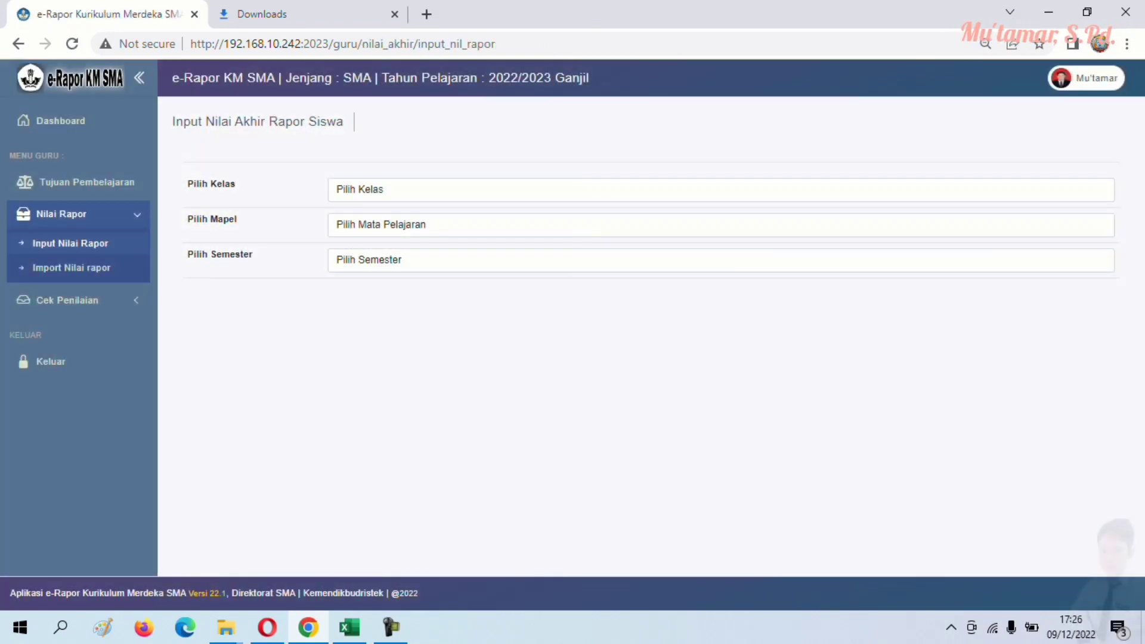
click(417, 189)
- Load the final grades for class X-6, Informatika, Semester 1
click(358, 219)
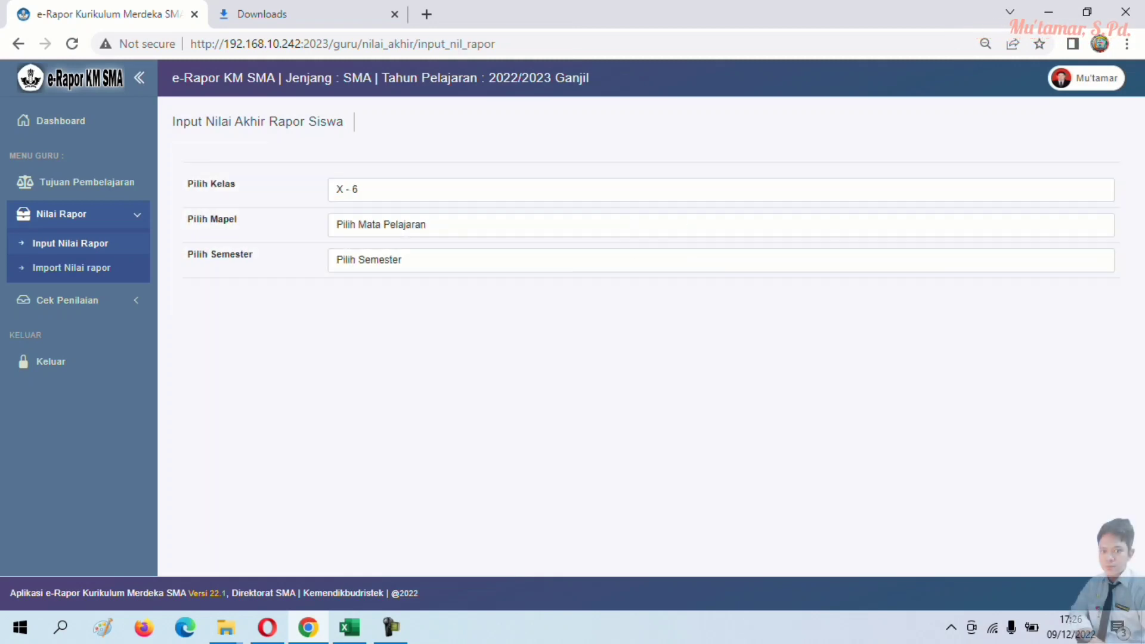
click(418, 225)
click(364, 257)
click(418, 260)
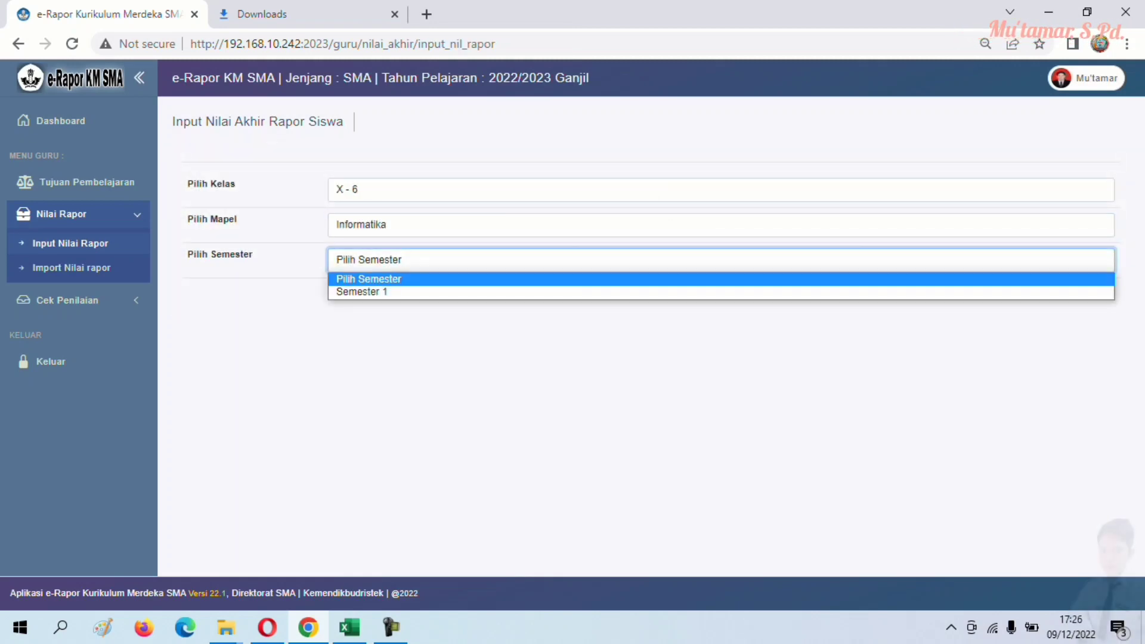
click(358, 289)
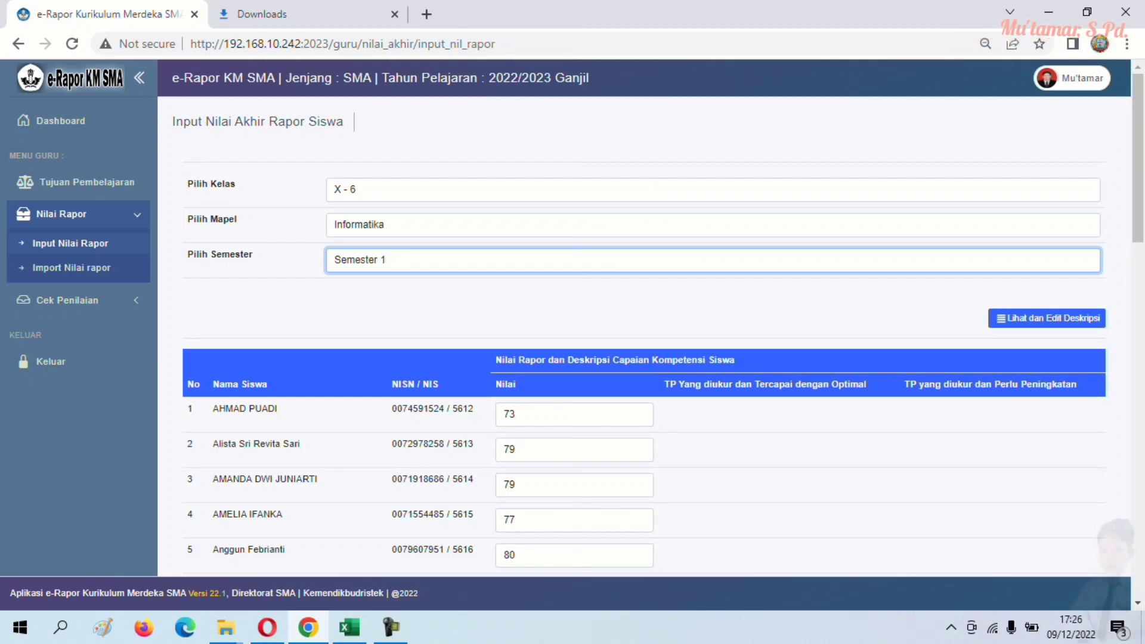
scroll(644, 334, down, 8)
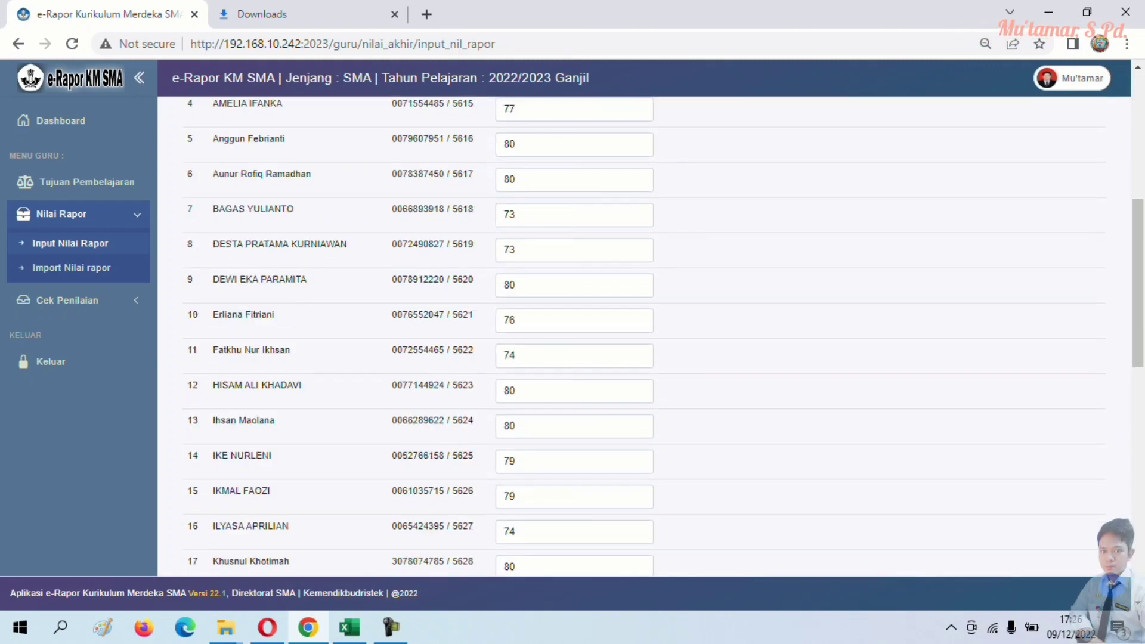
scroll(644, 334, down, 11)
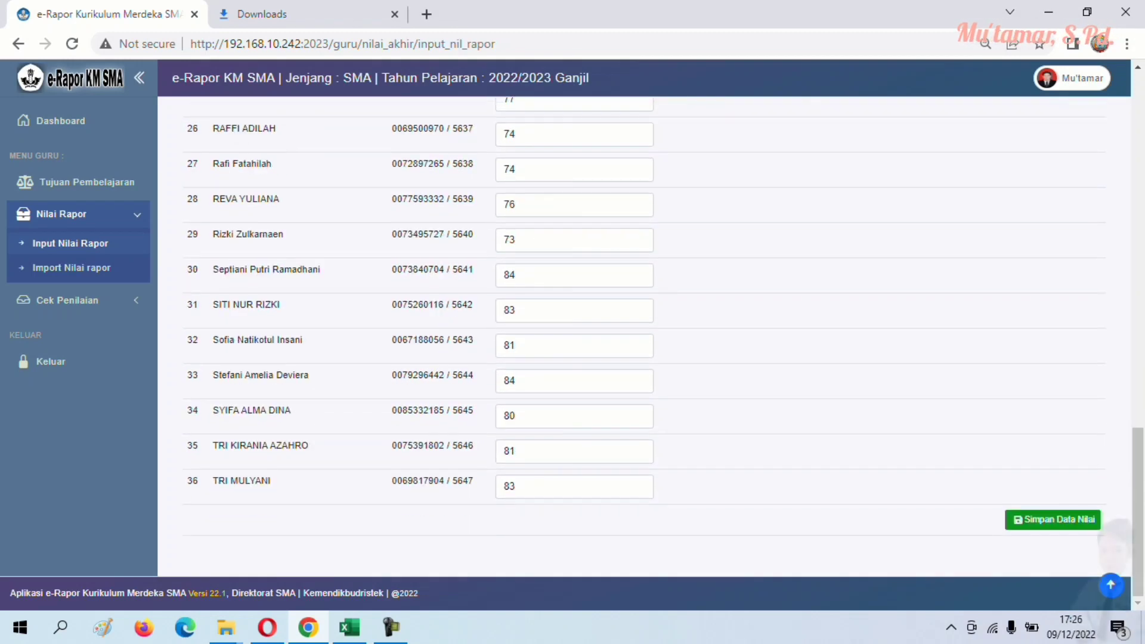
scroll(645, 335, up, 18)
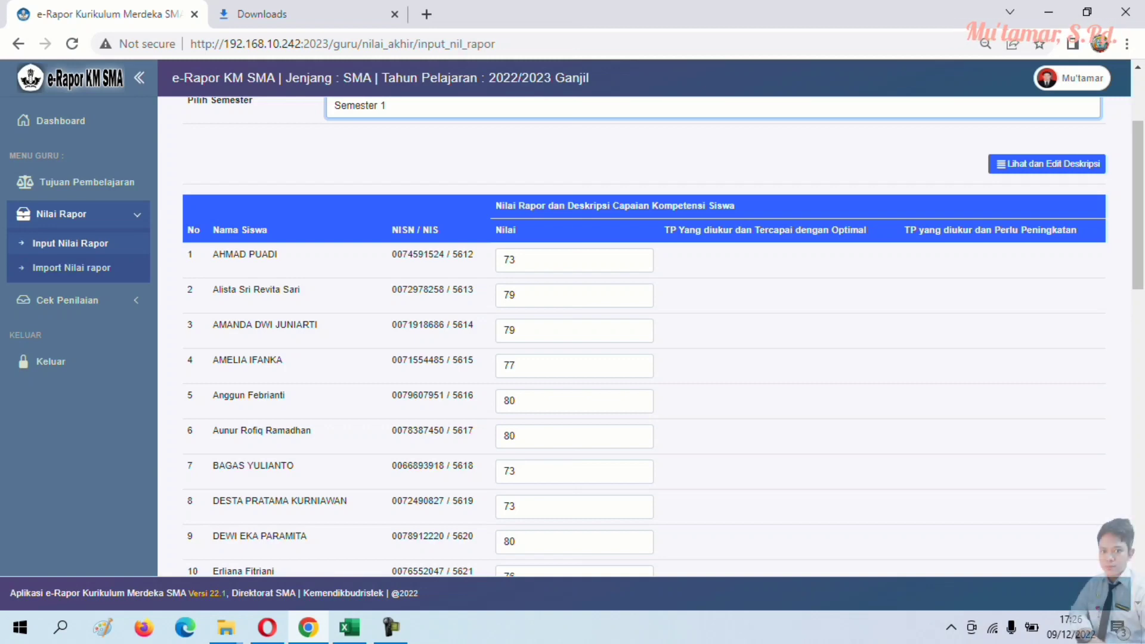
- Check the first student's grade and scroll through all 36 imported grades
click(574, 260)
scroll(645, 334, down, 7)
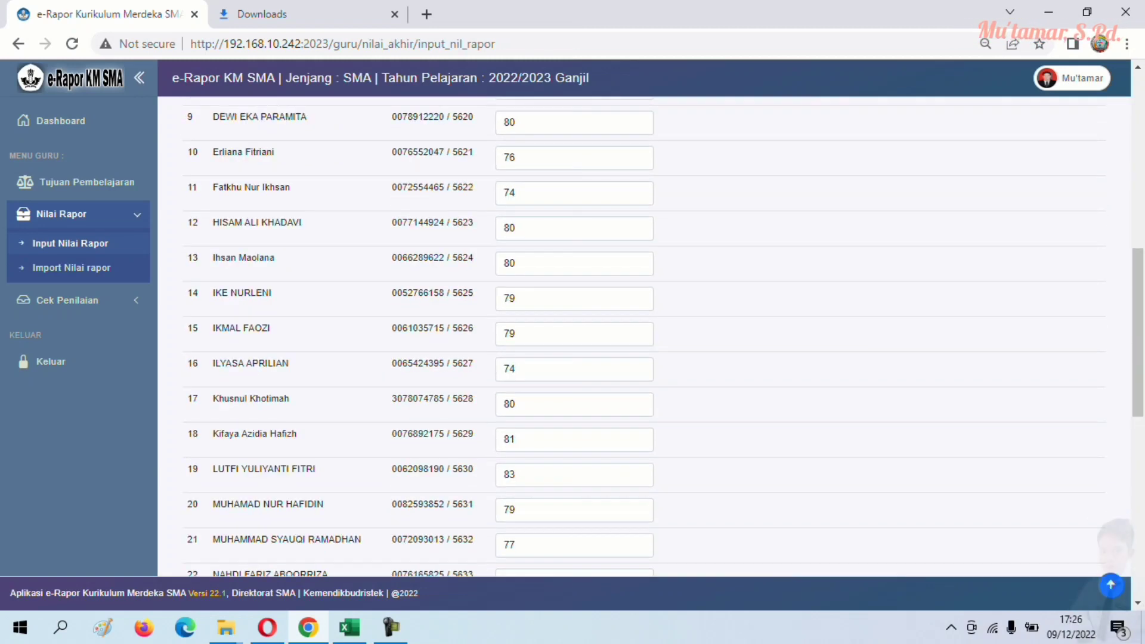
scroll(644, 334, down, 4)
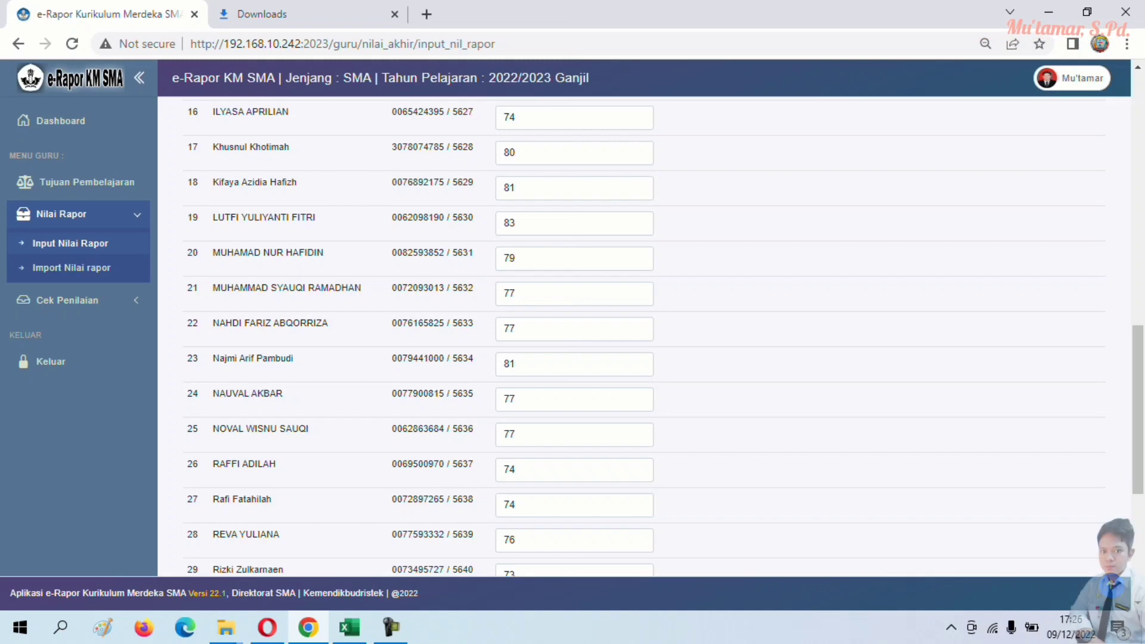
scroll(645, 334, down, 4)
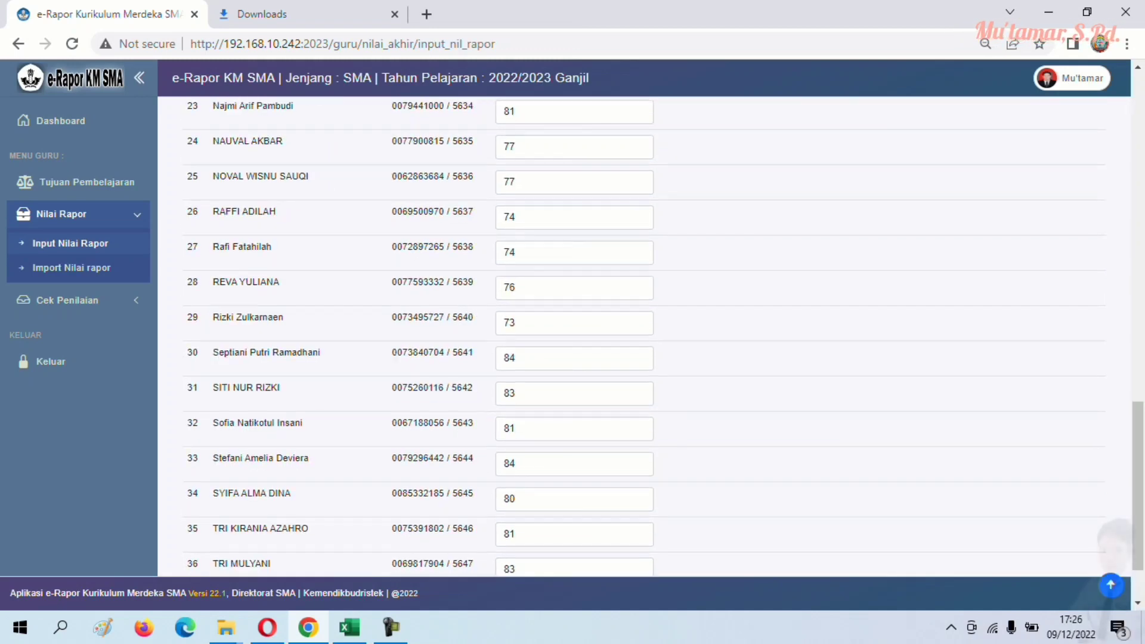
scroll(644, 334, down, 2)
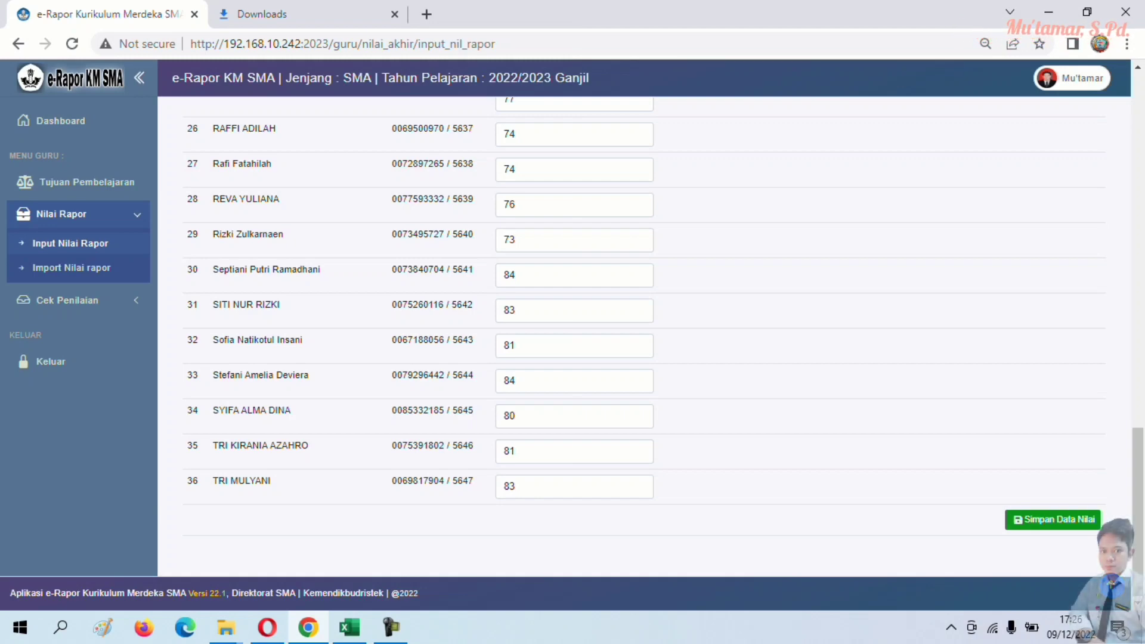
scroll(645, 334, up, 14)
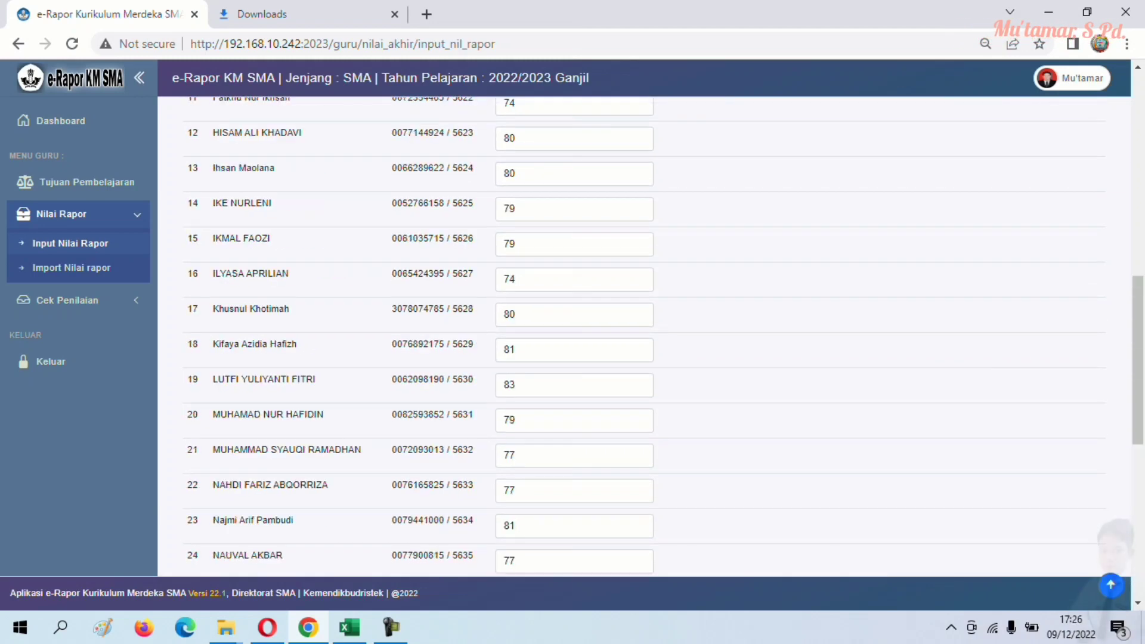
click(83, 300)
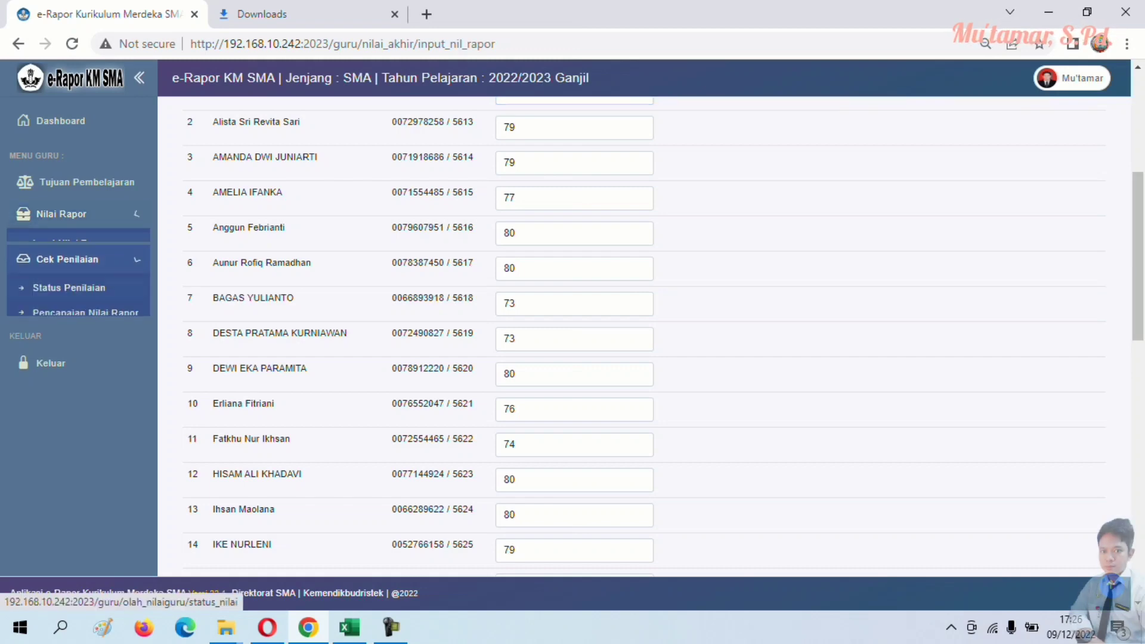
- On Pencapaian Nilai Rapor, select class X-6 and the Informatika subject
click(83, 300)
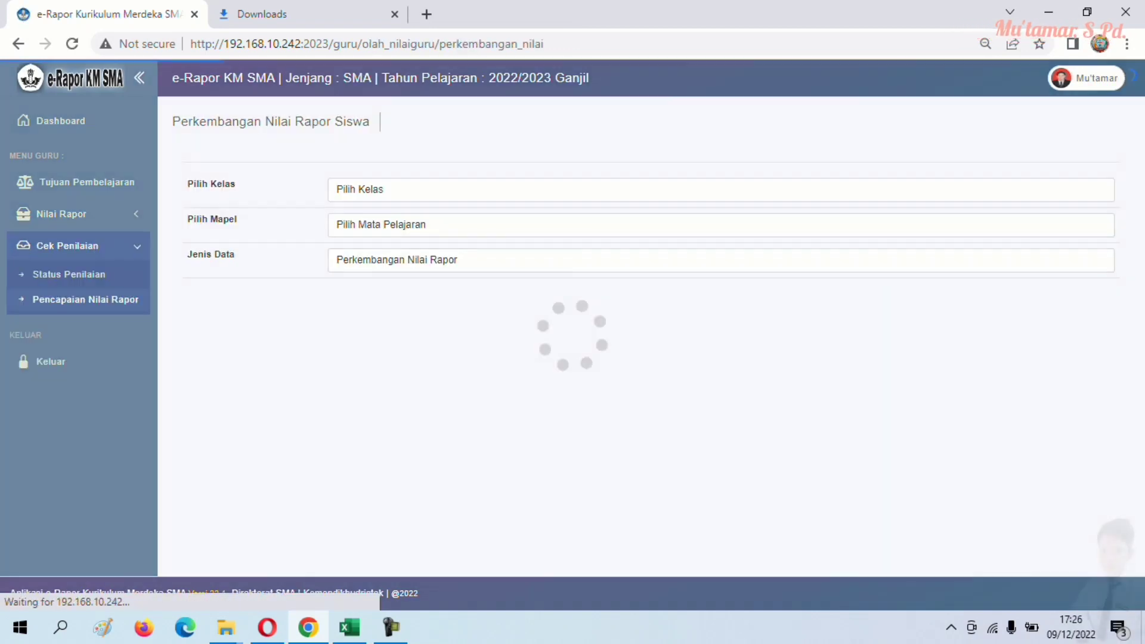
click(716, 190)
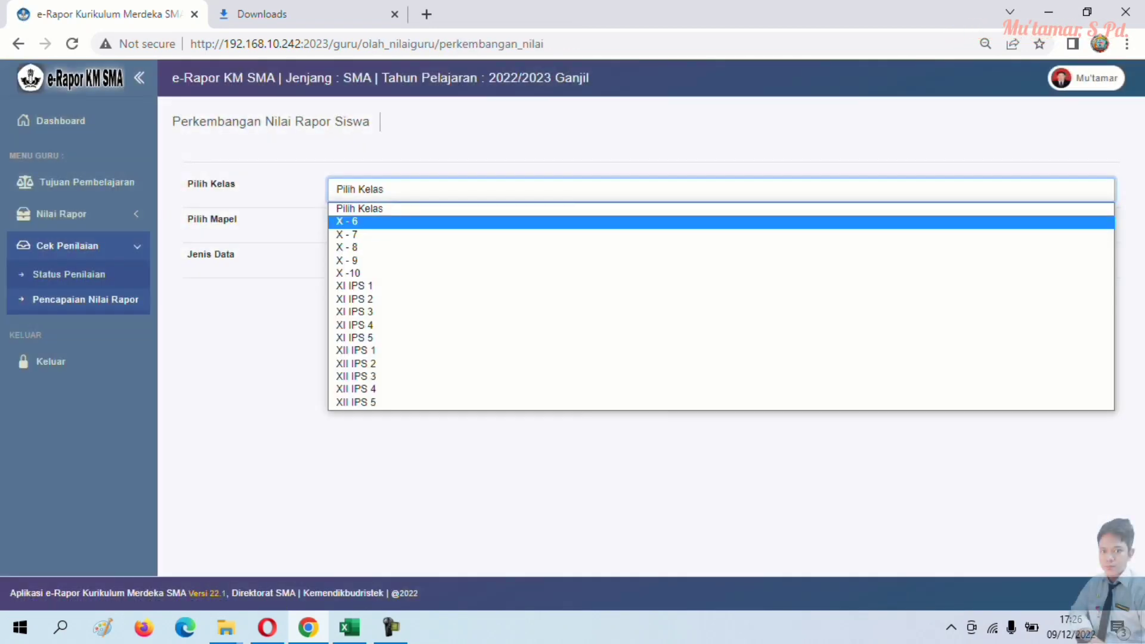
click(358, 222)
click(716, 225)
click(361, 257)
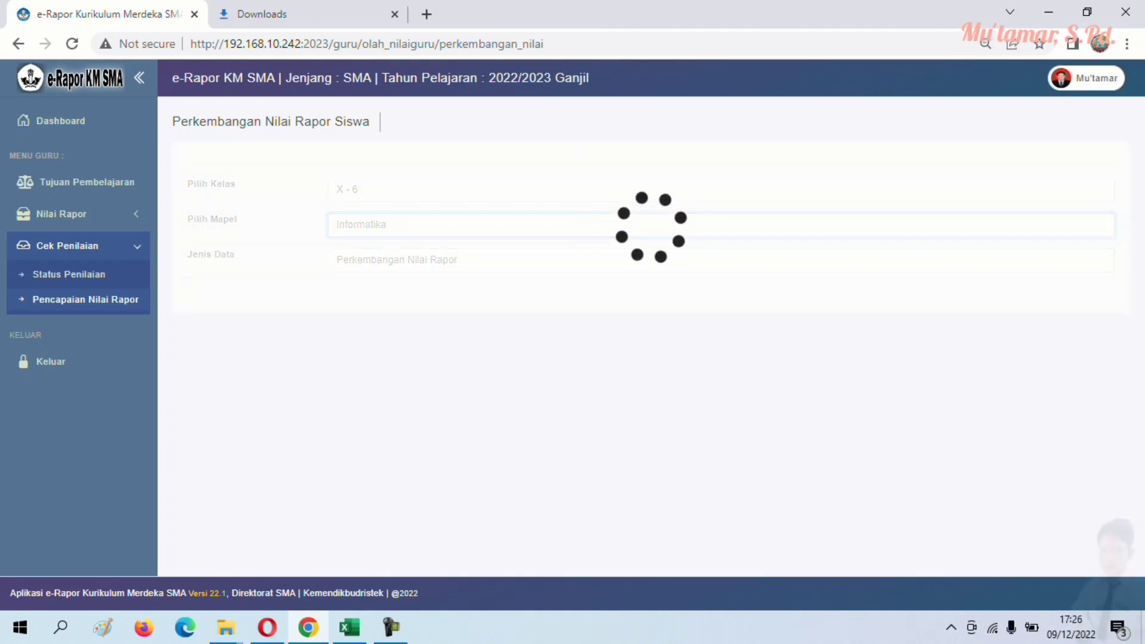
click(716, 258)
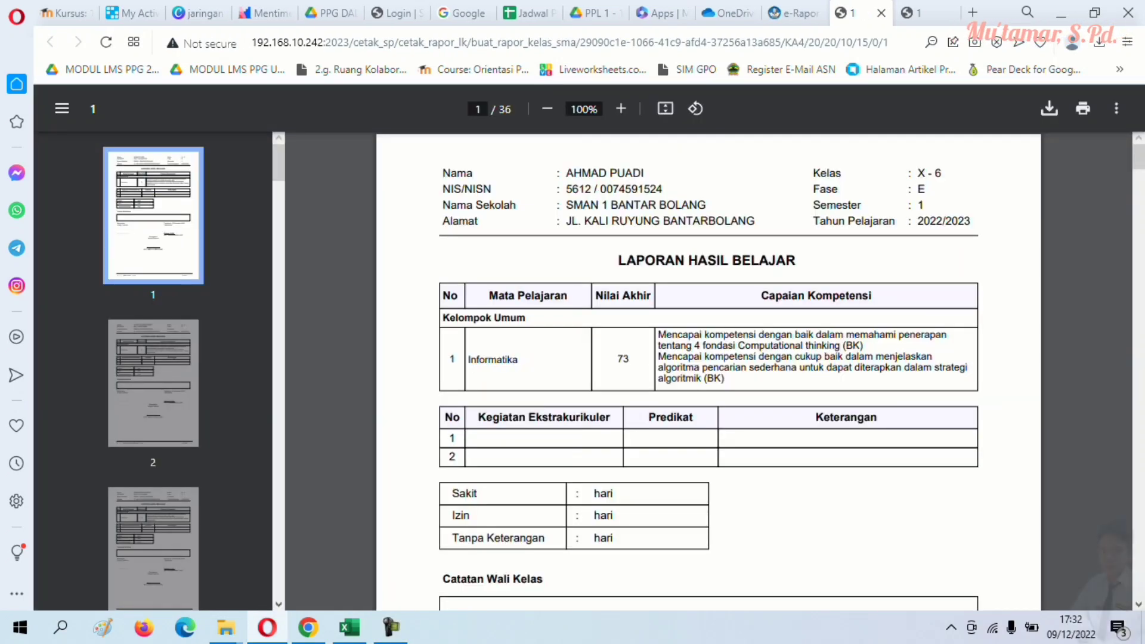
- Scroll through pages 1–6 of the X - 6 report PDF, then return to Chrome's e-Rapor window
scroll(709, 370, down, 5)
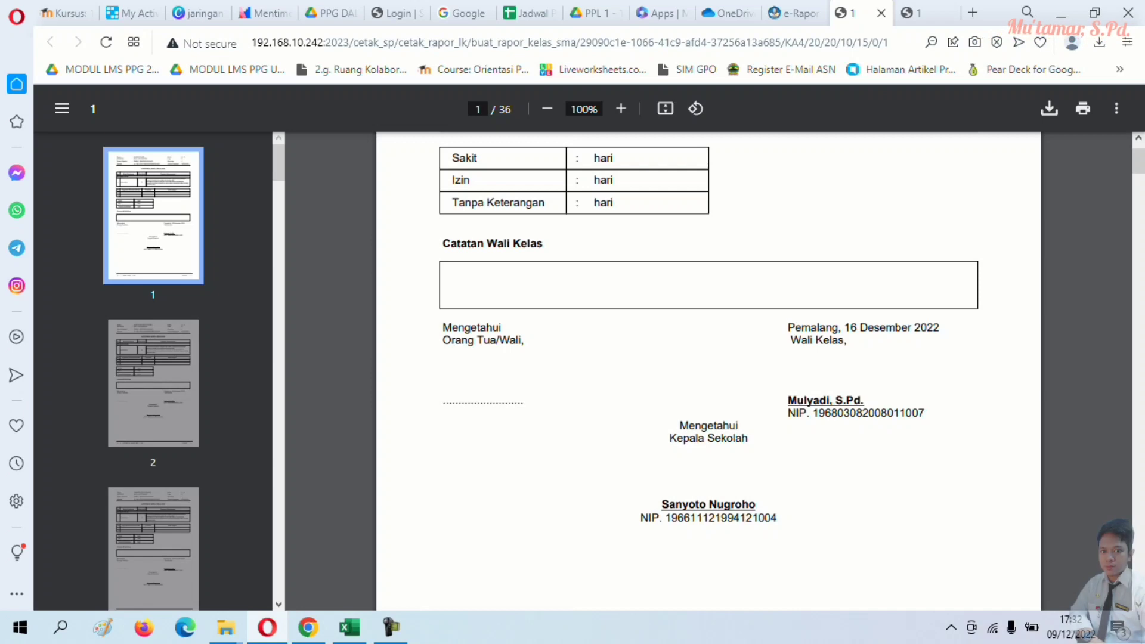
scroll(709, 370, up, 1)
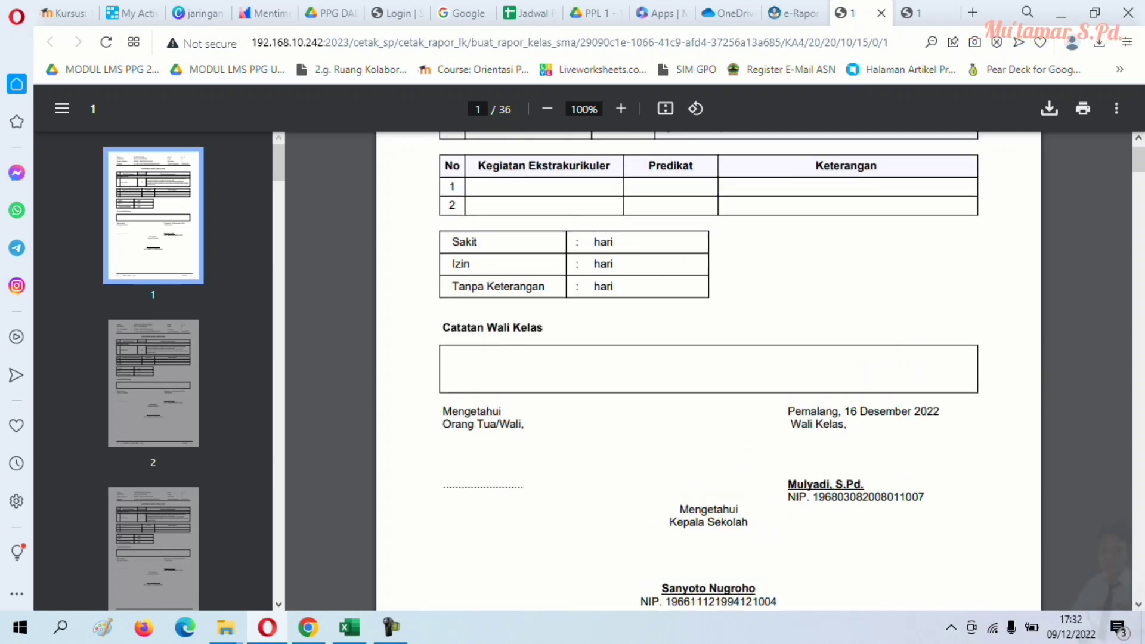
scroll(709, 370, down, 12)
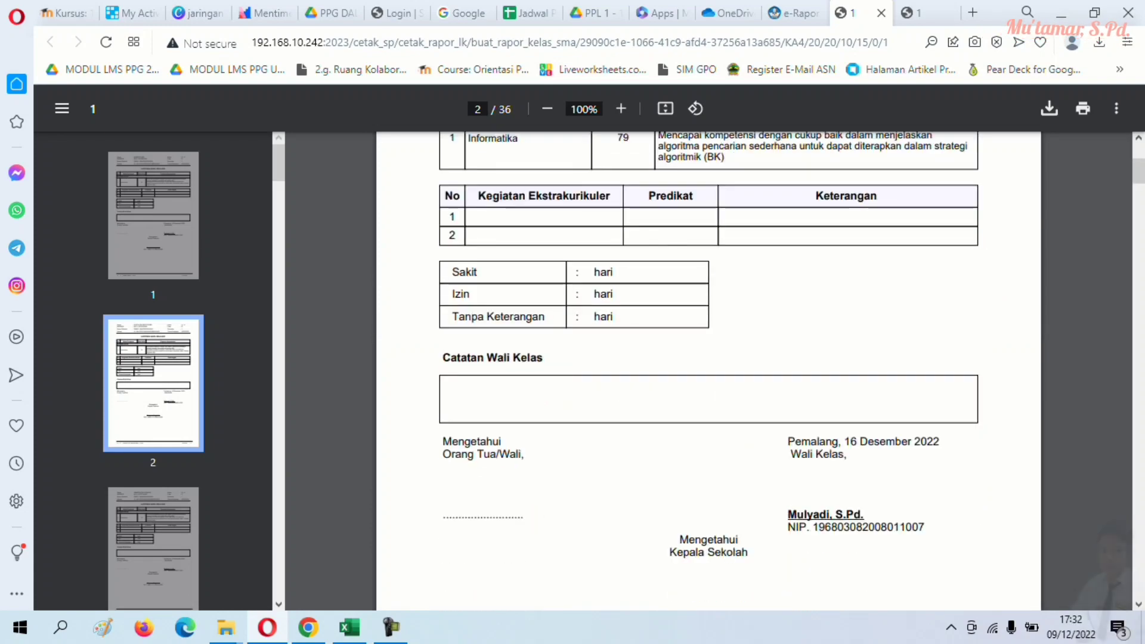
scroll(709, 370, up, 3)
scroll(709, 370, down, 12)
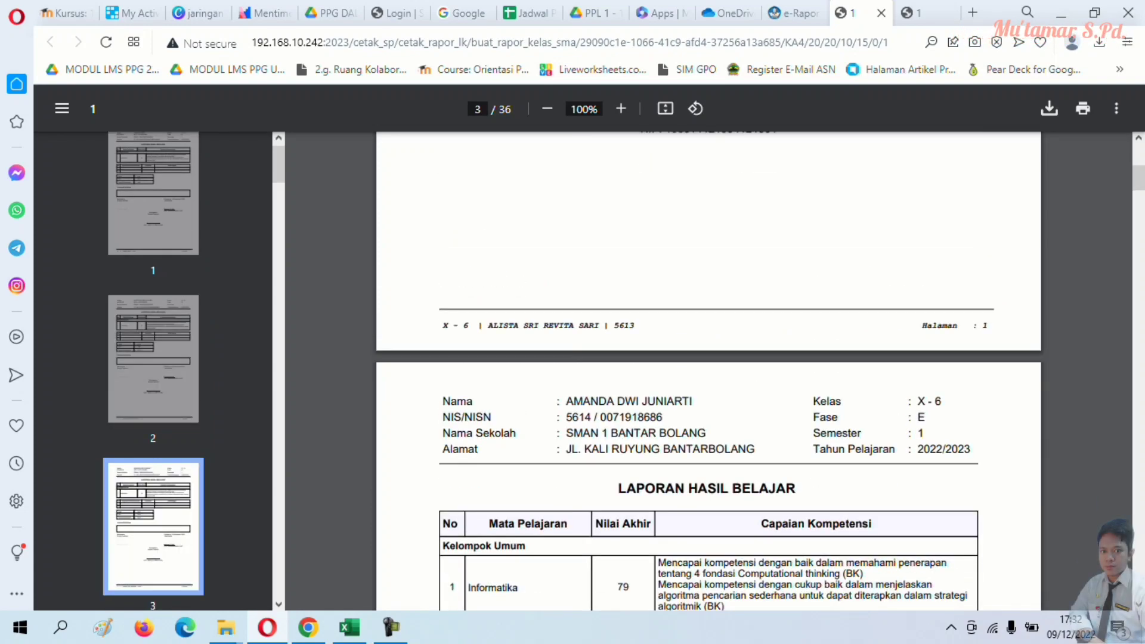
scroll(709, 370, down, 12)
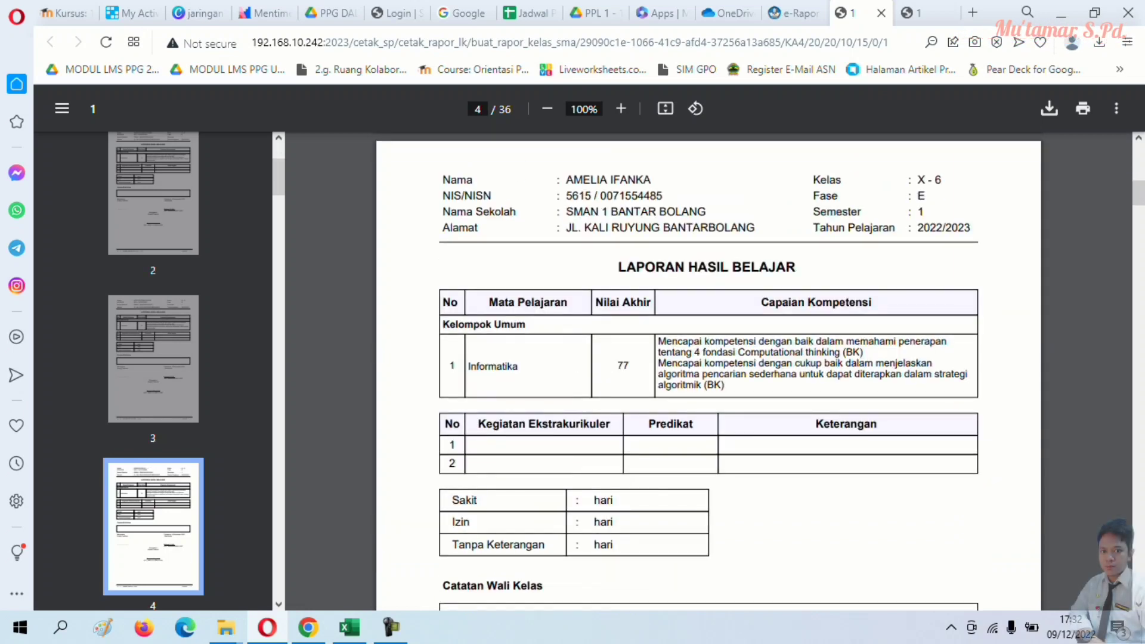
scroll(709, 370, down, 20)
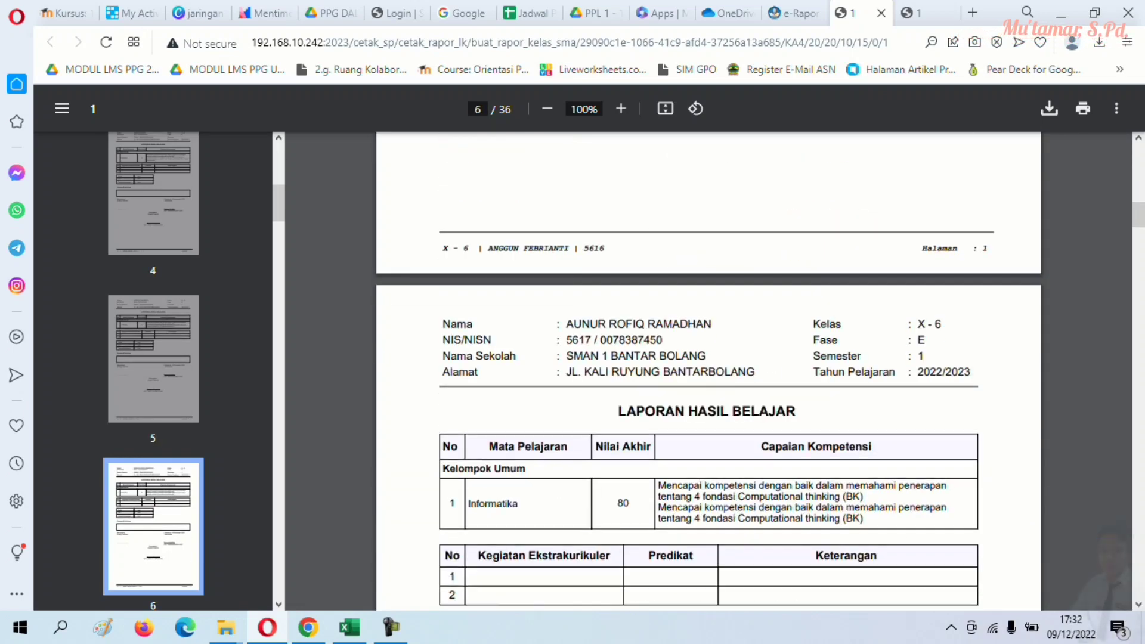
scroll(708, 370, down, 8)
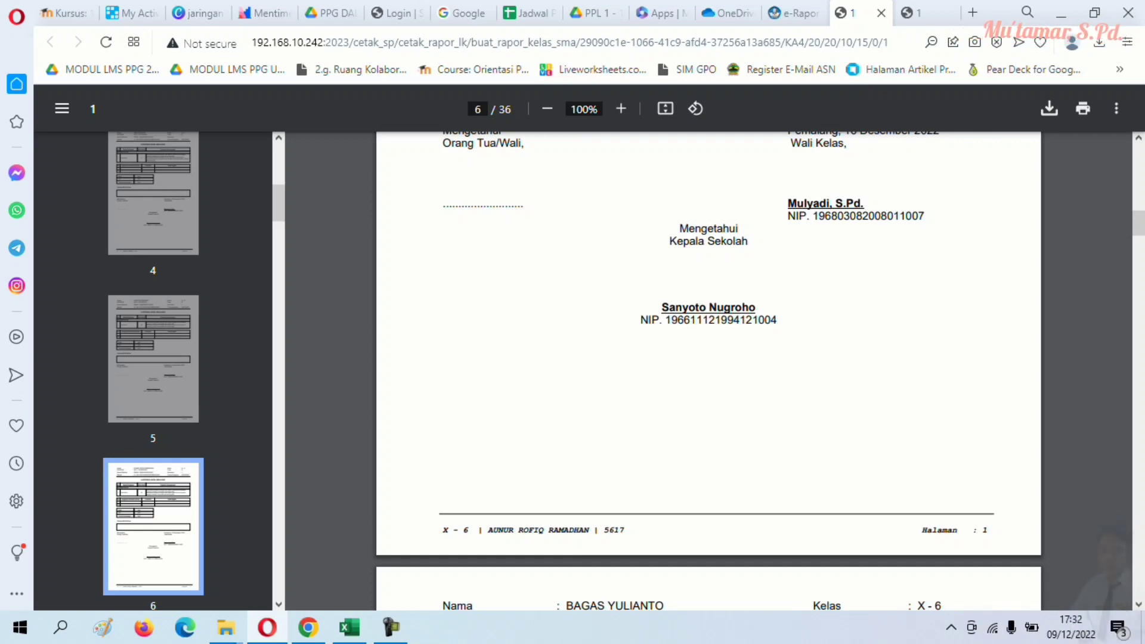
mouse_move(308, 628)
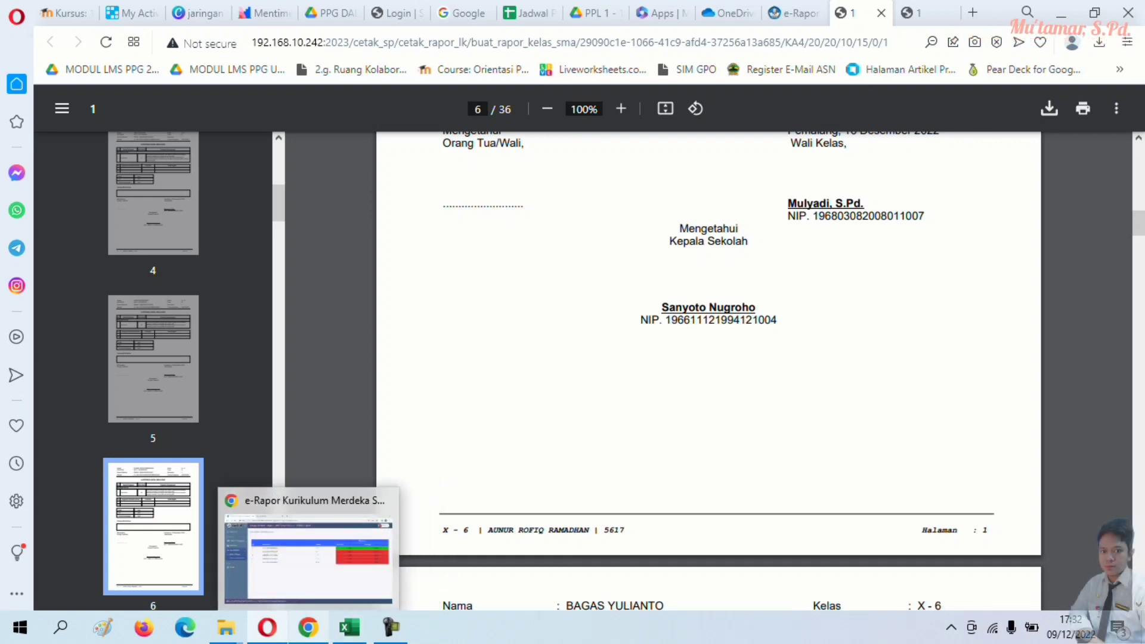
click(309, 555)
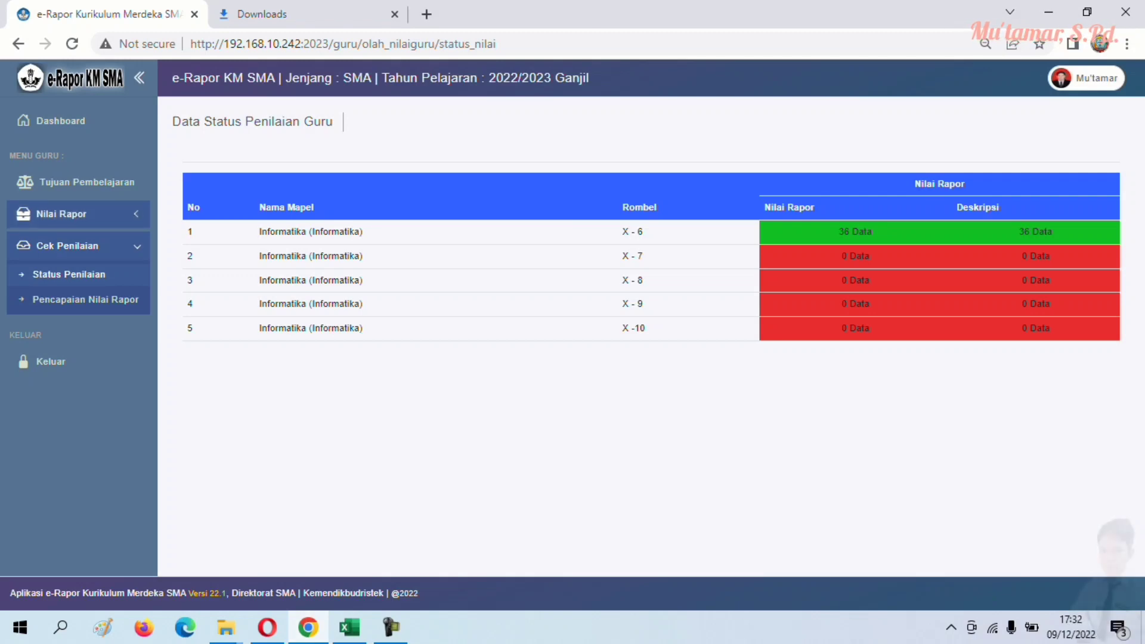
- Download the X - 7 Informatika Semester 1 import template and show the downloads list
click(66, 213)
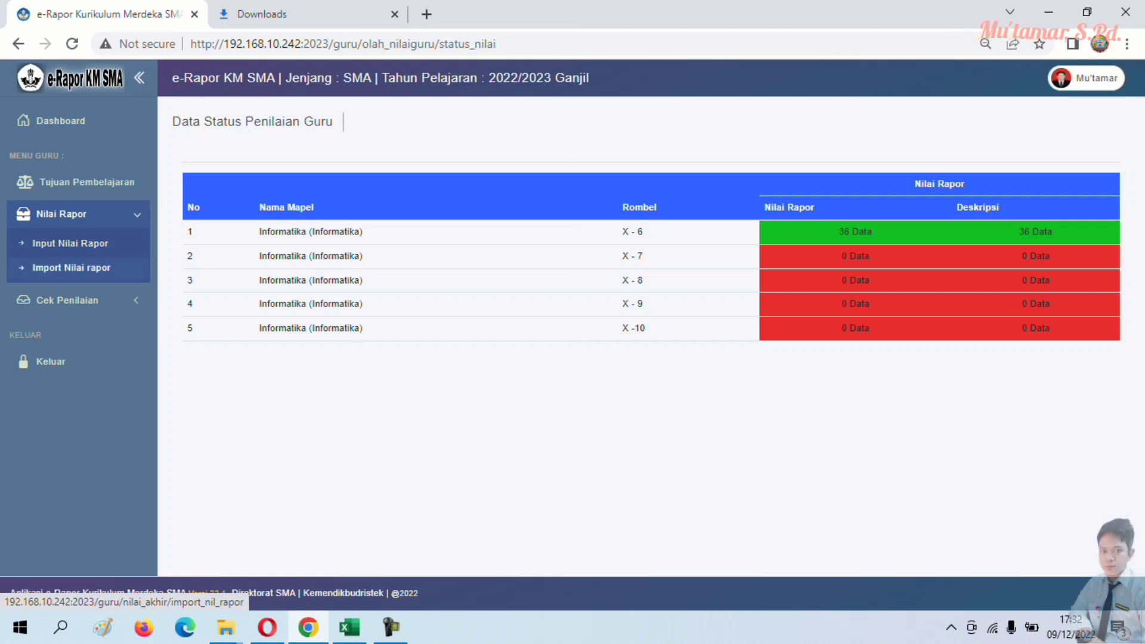
click(71, 268)
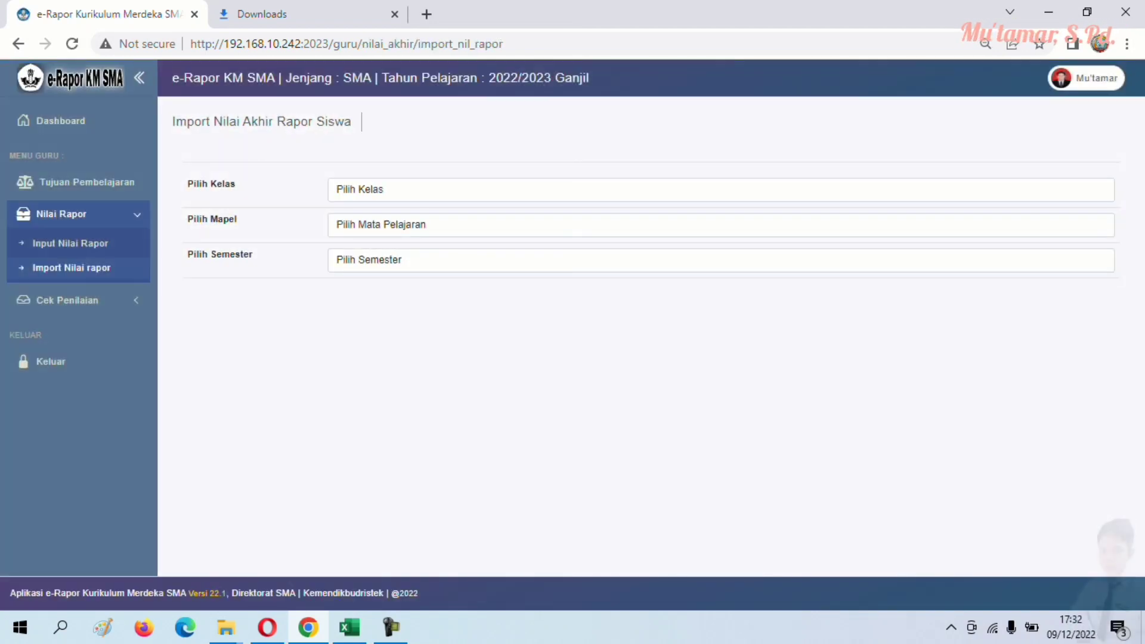
click(721, 189)
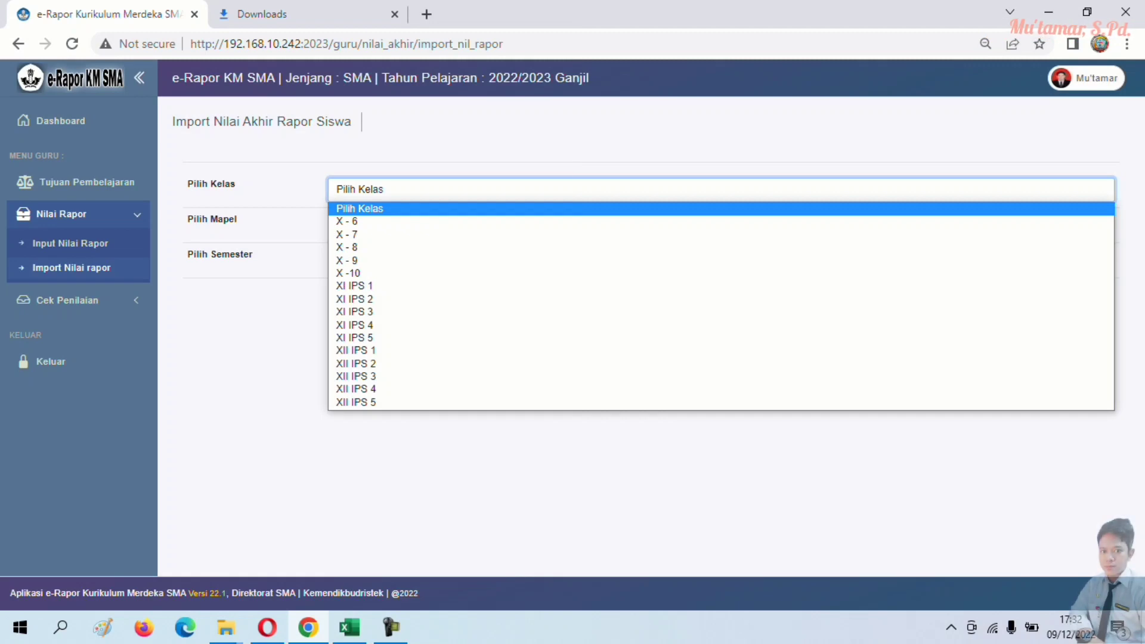
click(720, 247)
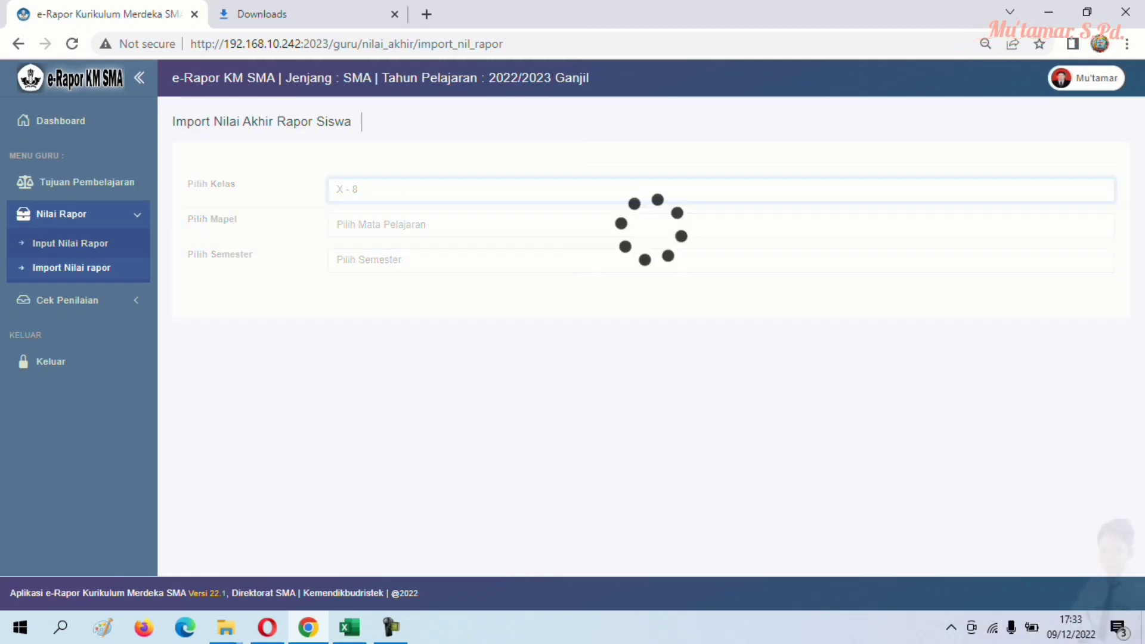
click(721, 189)
click(721, 234)
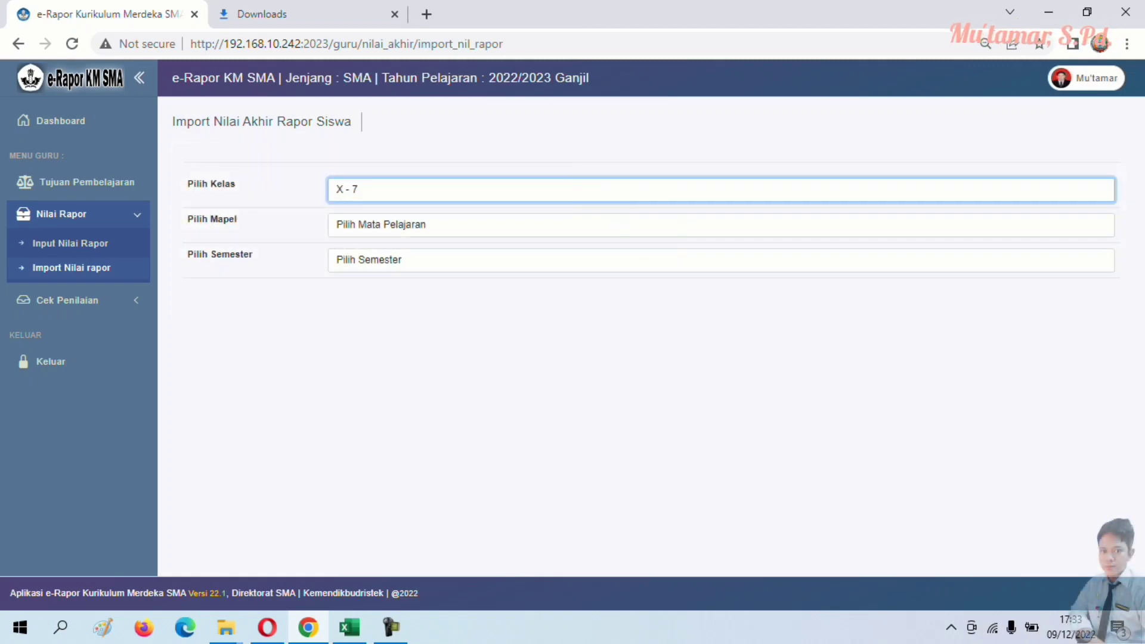
click(721, 224)
click(720, 253)
click(721, 259)
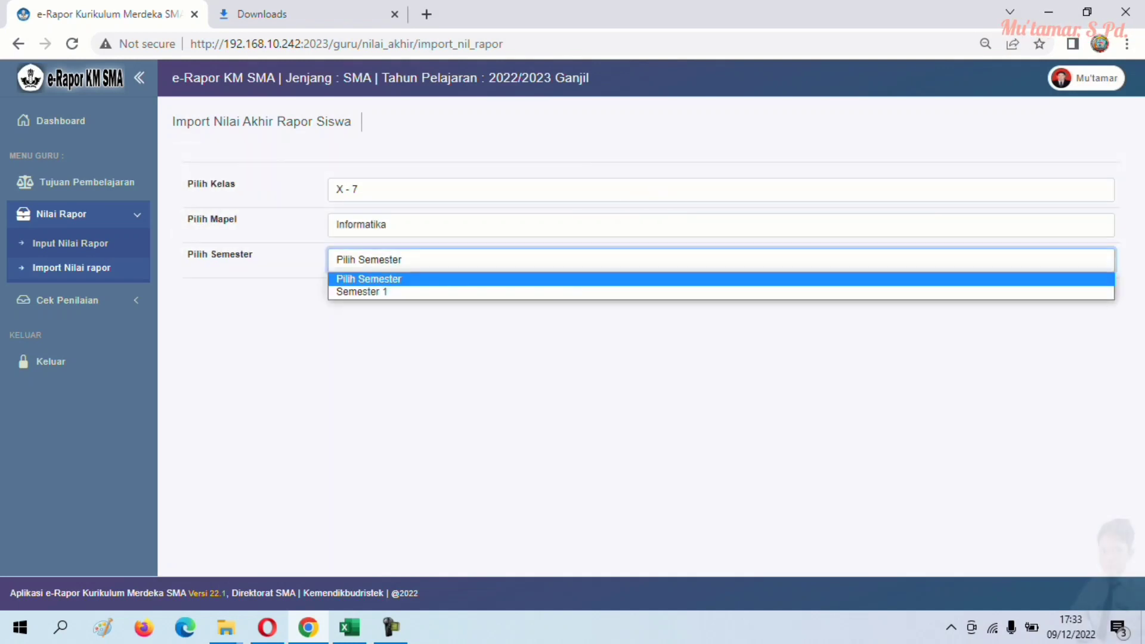
click(720, 289)
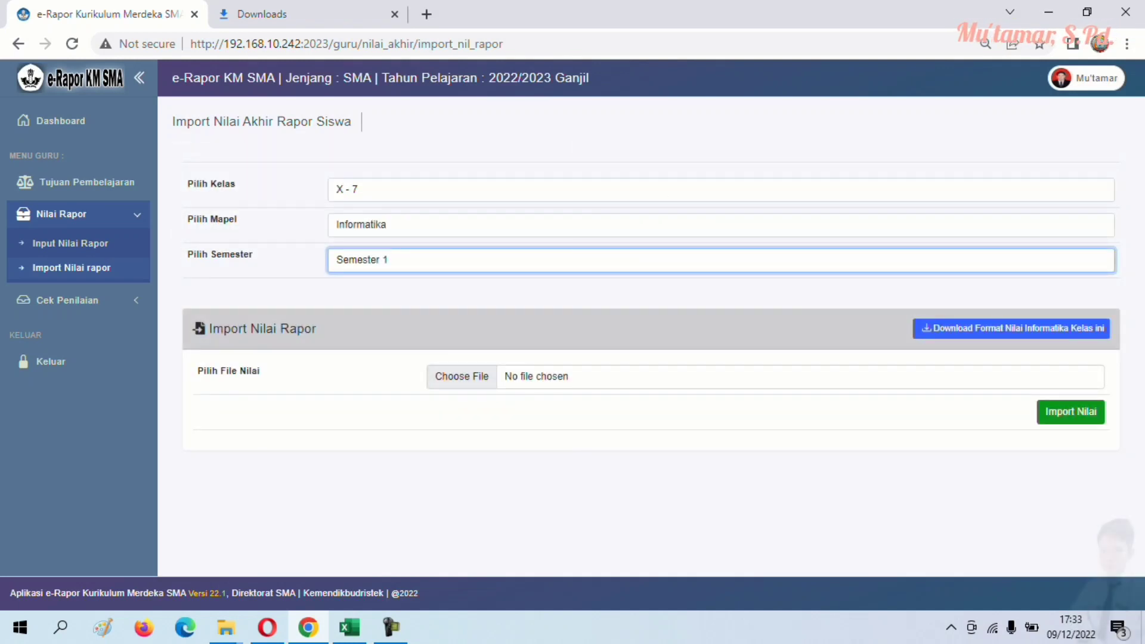
click(1011, 328)
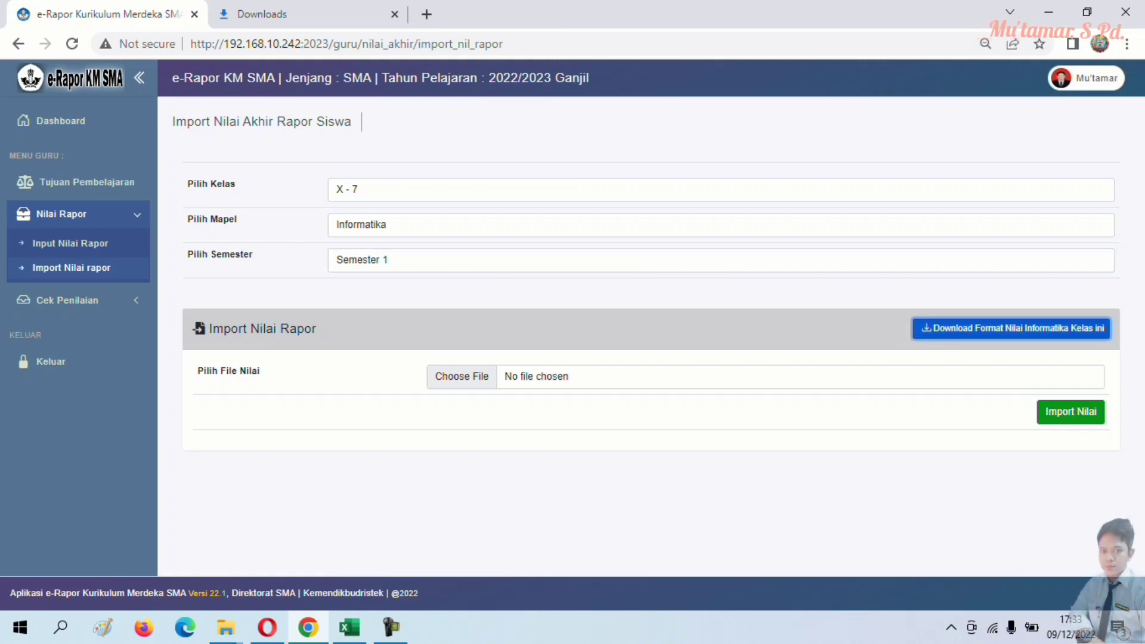
click(1081, 587)
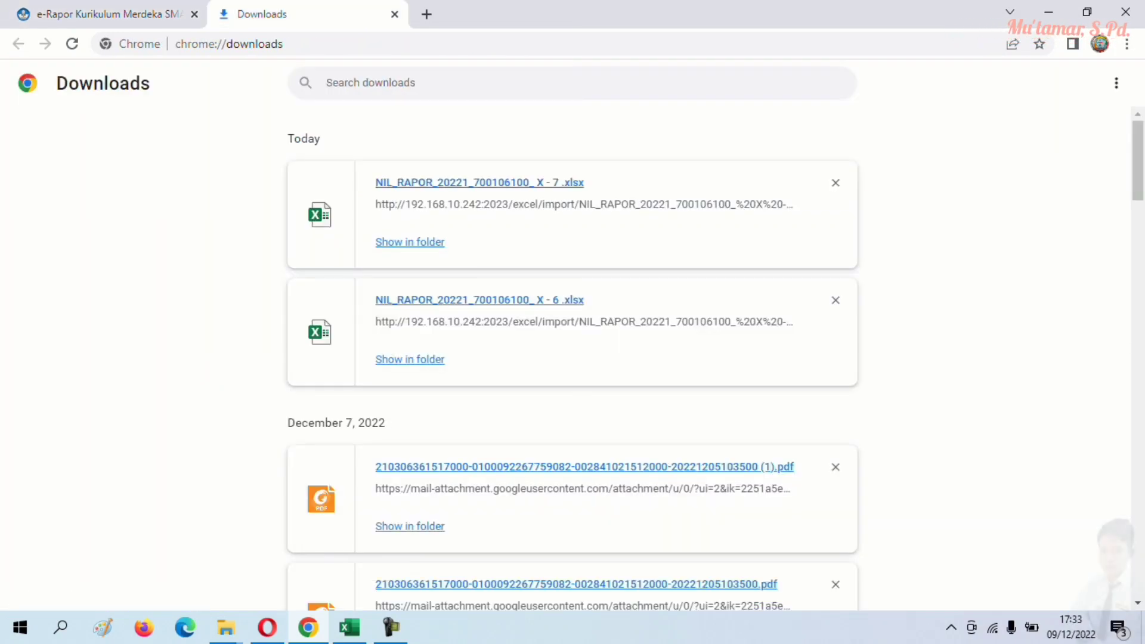
- Move the X - 7 template from Downloads into DATA (D:) > IMPORT RAPOR and open it in Excel
click(410, 242)
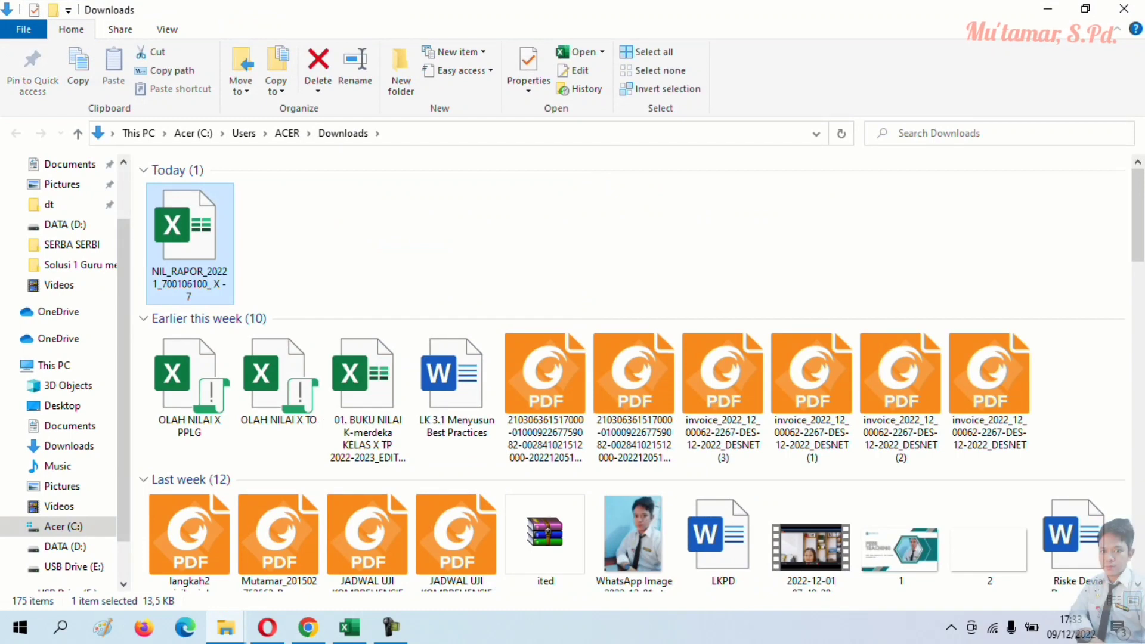
right_click(191, 186)
click(229, 493)
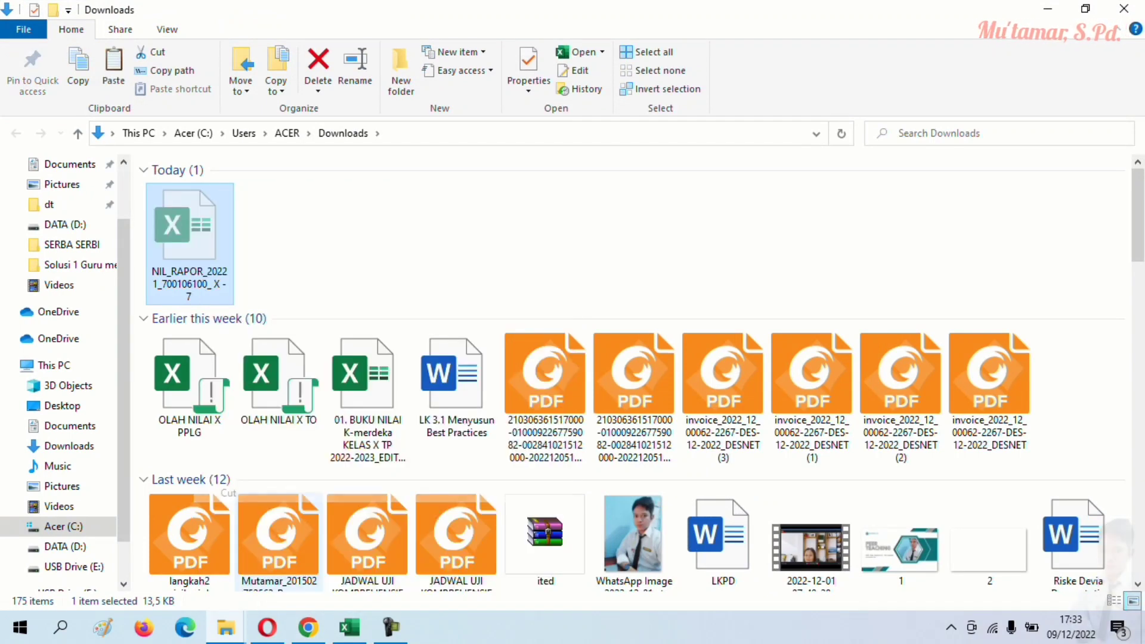
click(60, 546)
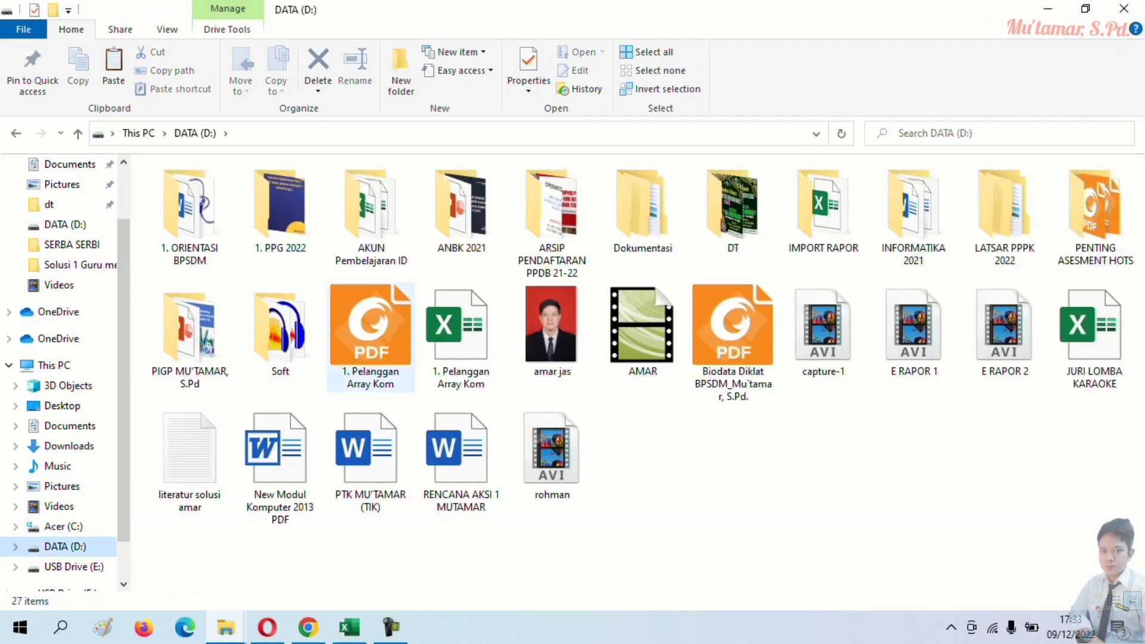
double_click(823, 208)
right_click(375, 275)
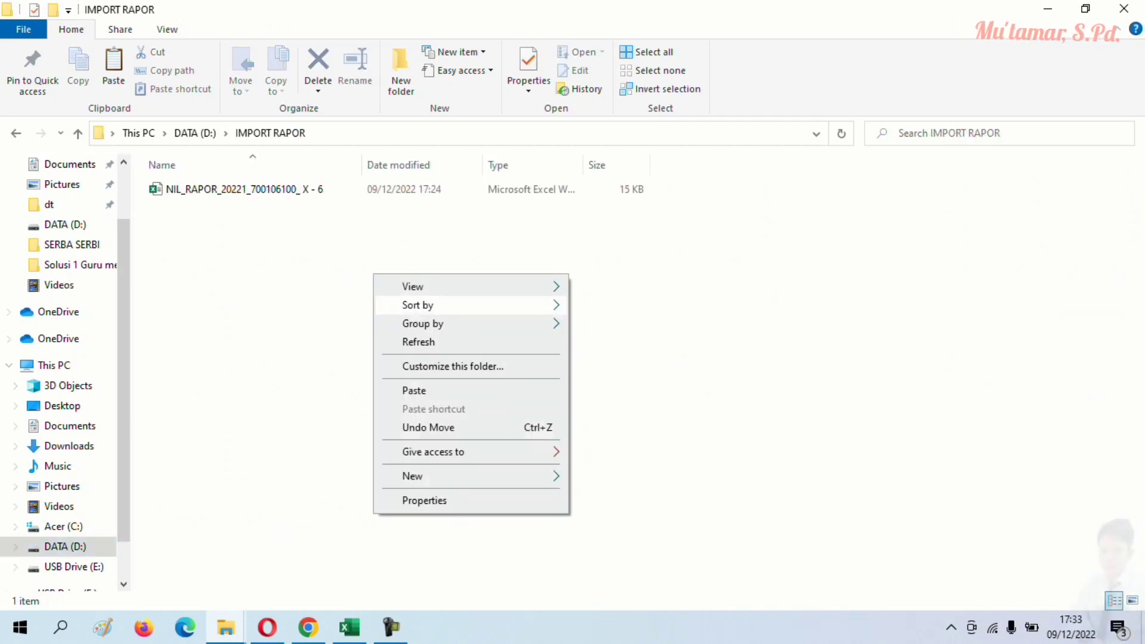
click(418, 390)
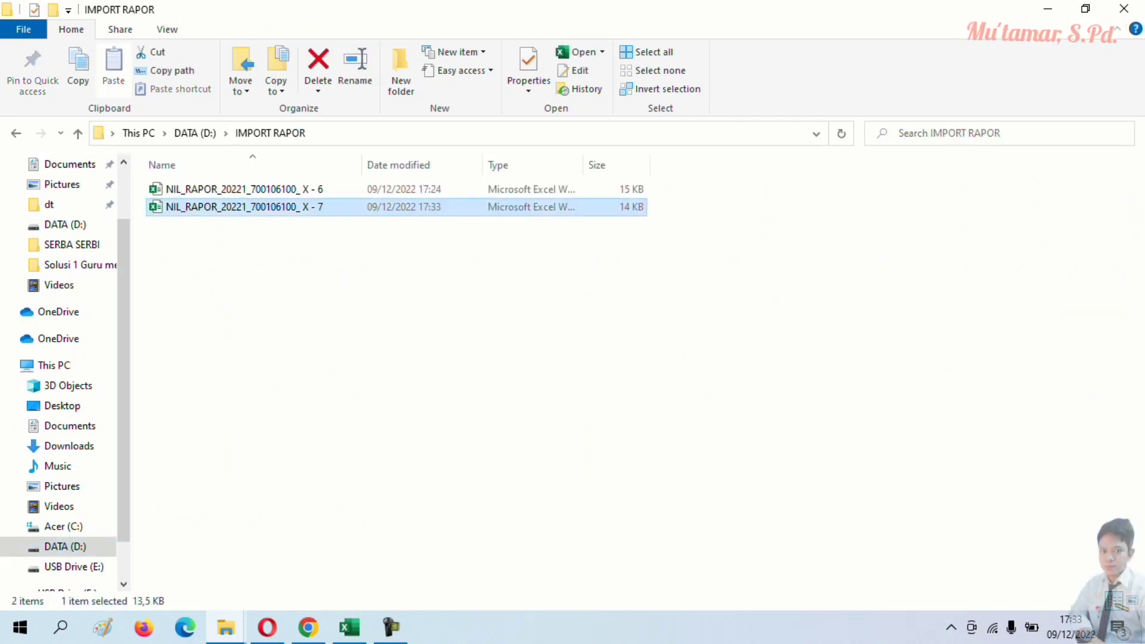
click(417, 382)
double_click(262, 207)
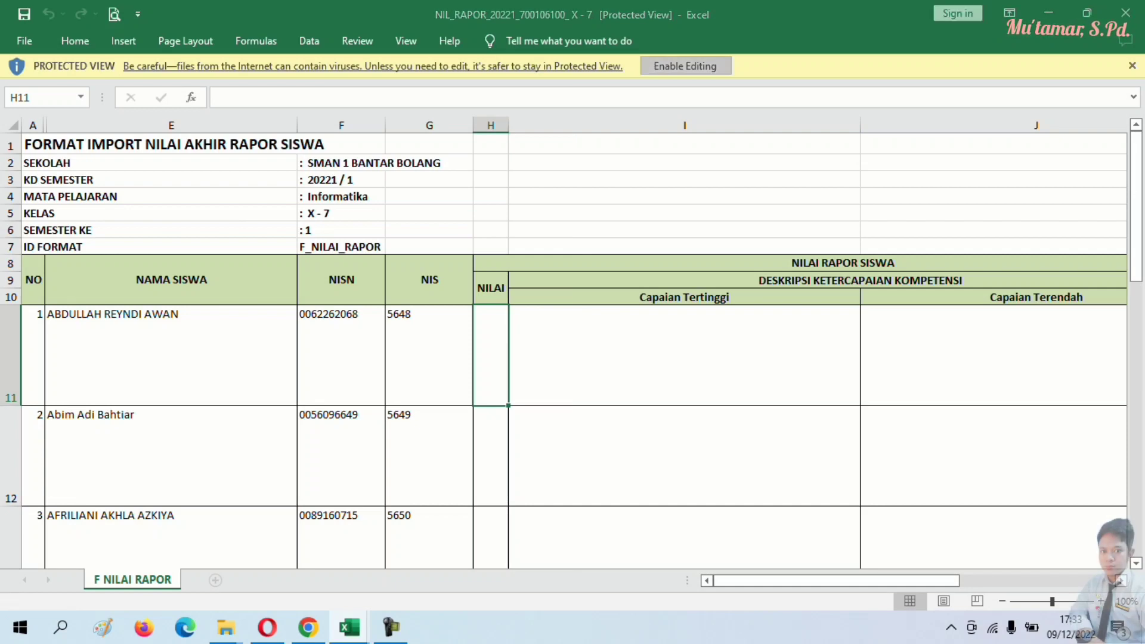
- Enable editing in the X - 7 template, then select the column E grades on NR X.7
click(686, 66)
click(684, 331)
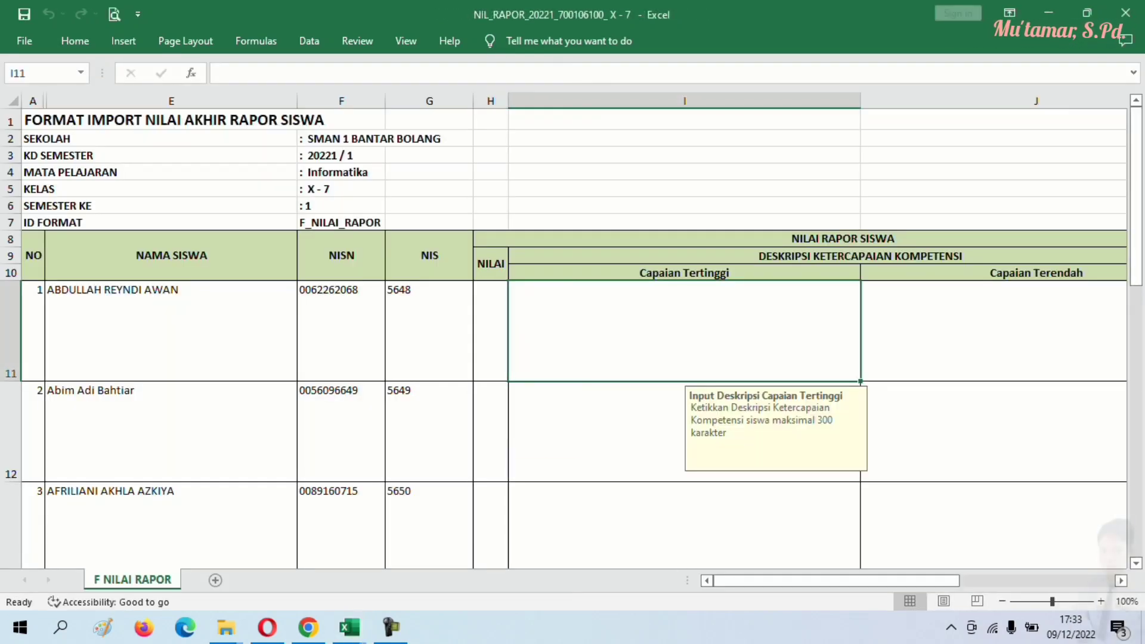
mouse_move(349, 627)
click(250, 549)
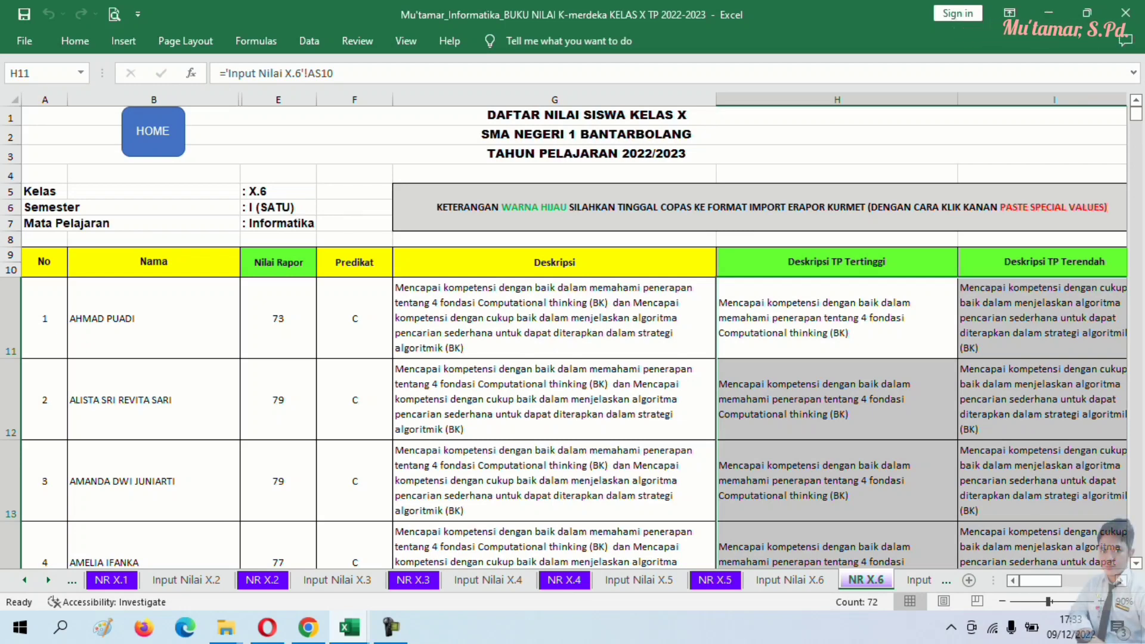
scroll(573, 358, right, 2)
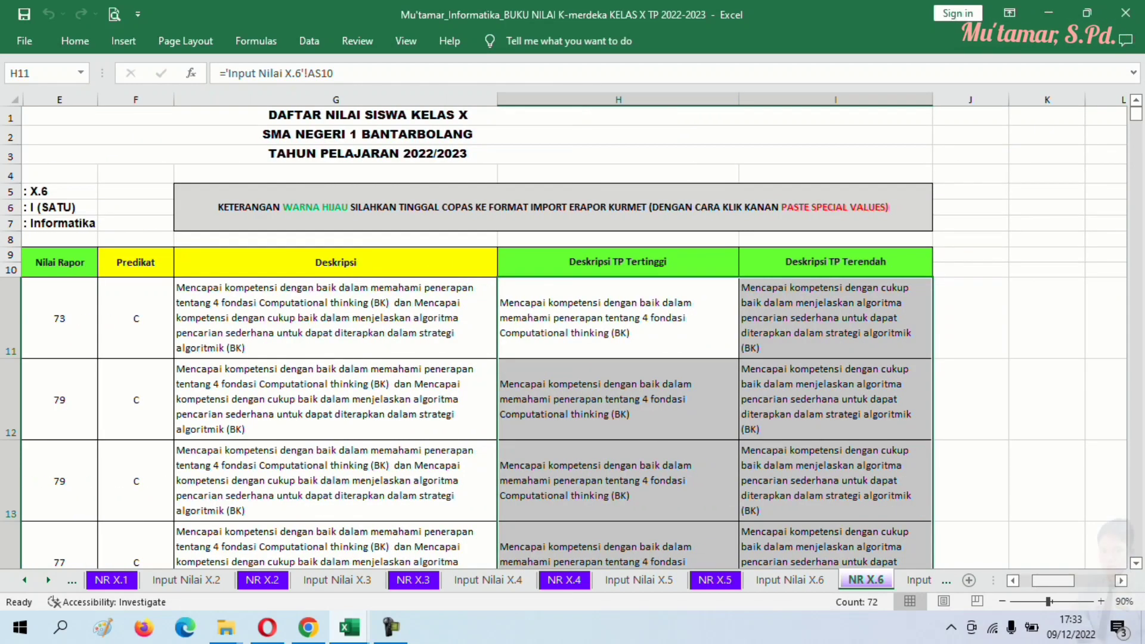
key(ctrl+Page_Down)
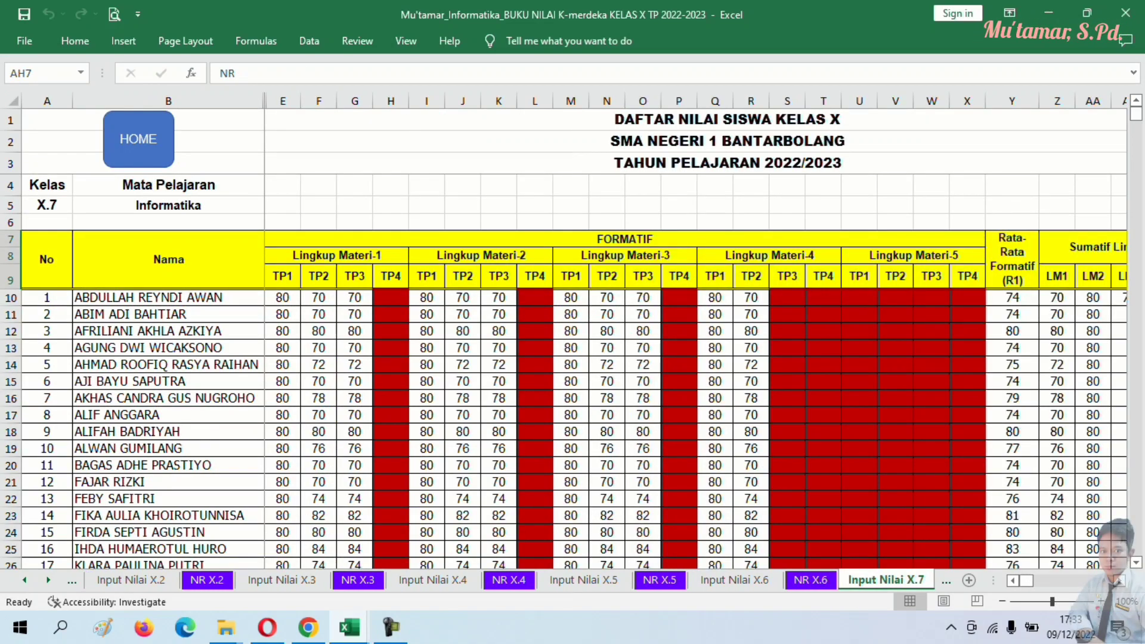
key(ctrl+Page_Down)
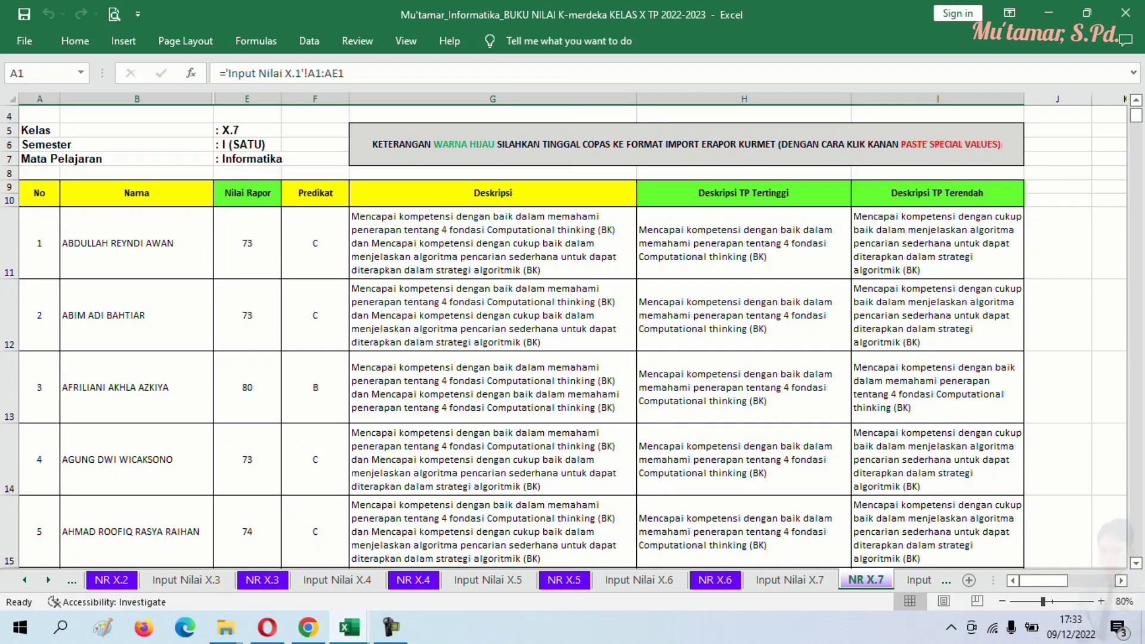
drag(247, 202, 248, 494)
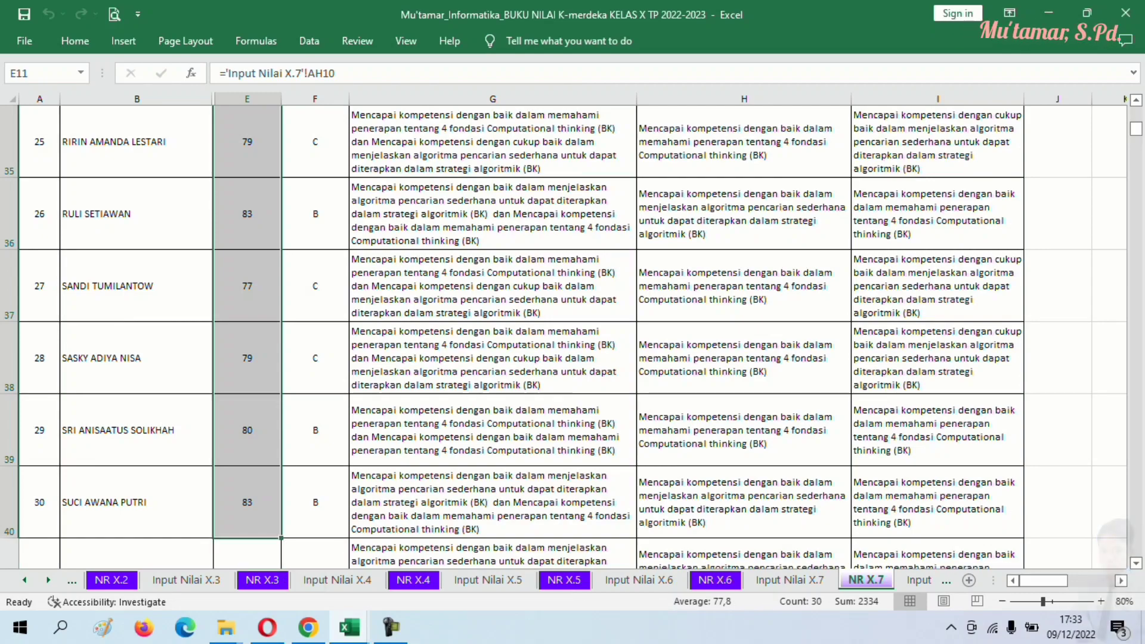
- Copy the X.7 report grades in column E, from row 11 down, on NR X.7
right_click(248, 494)
key(Escape)
scroll(573, 334, up, 10)
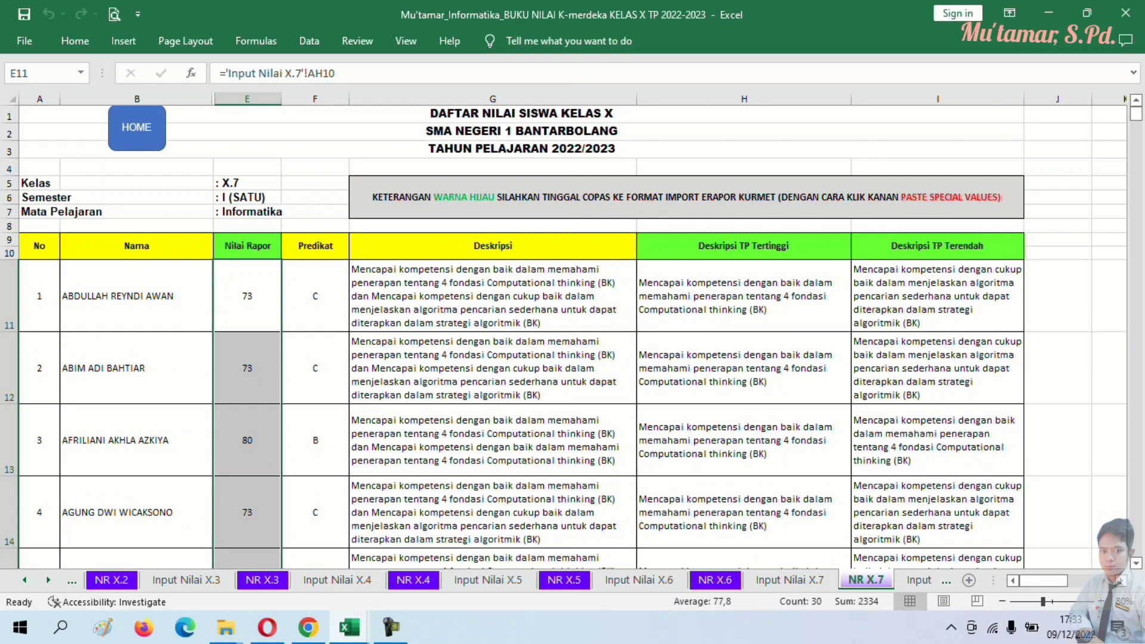
click(247, 440)
drag(247, 296, 257, 420)
right_click(257, 420)
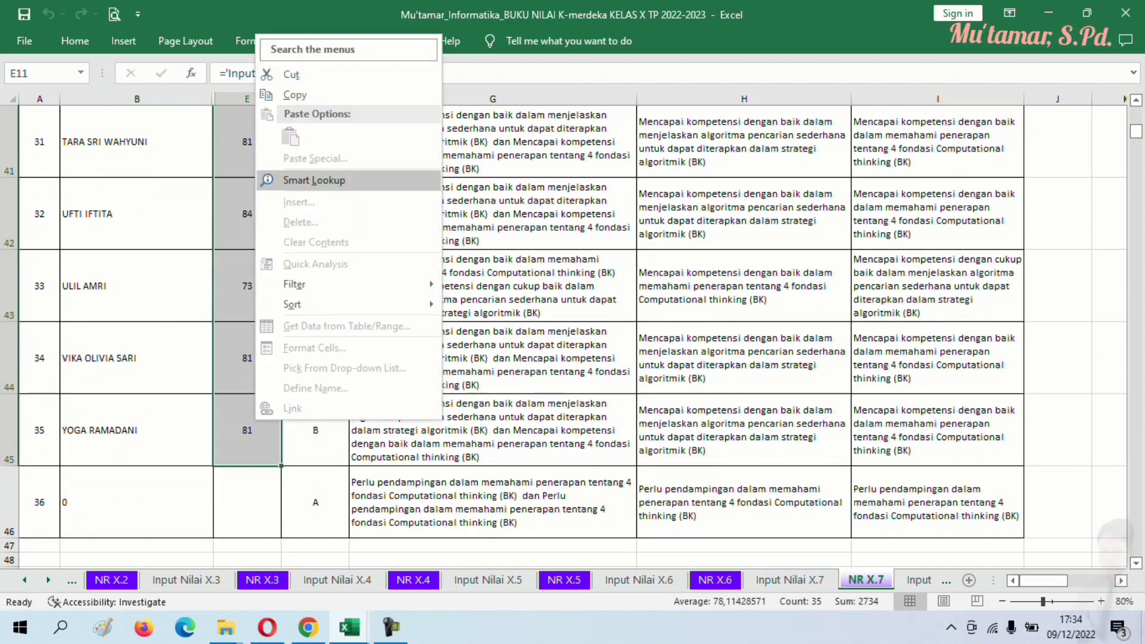
click(295, 94)
- Paste the grades as values into the X - 7 template's NILAI column from H11
scroll(418, 299, up, 12)
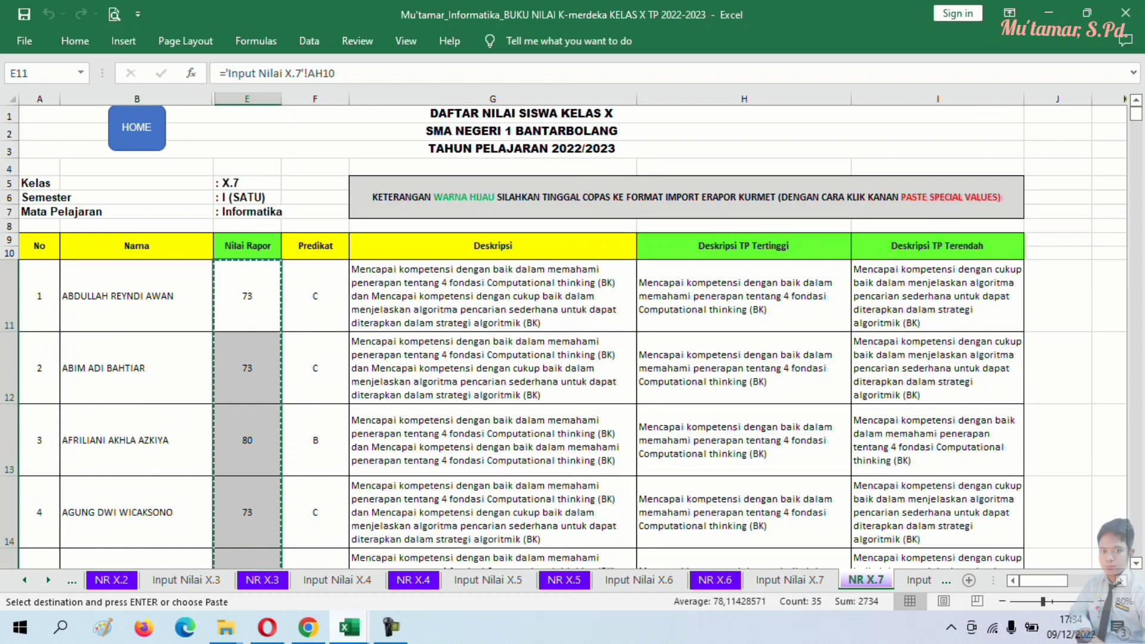
mouse_move(350, 628)
click(439, 555)
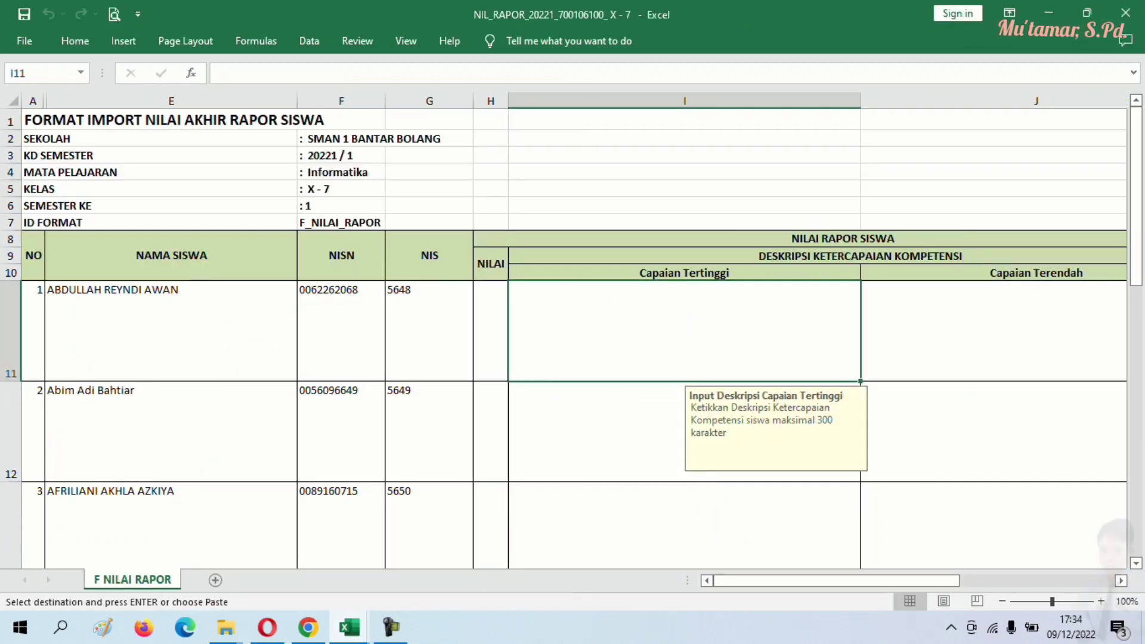
click(490, 328)
right_click(490, 328)
click(556, 301)
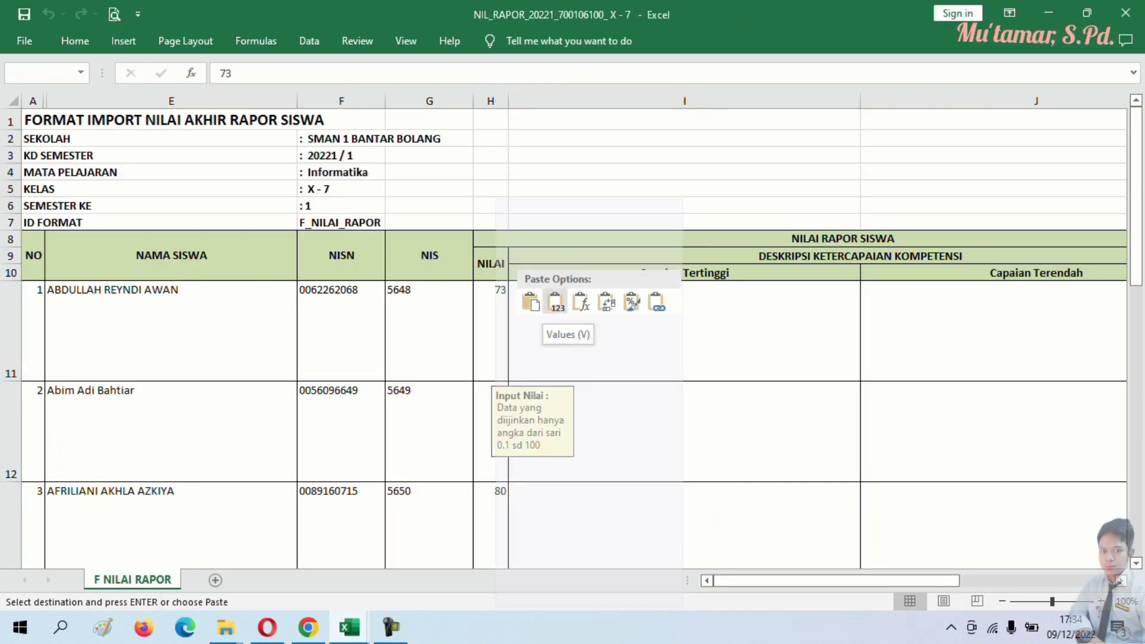
scroll(567, 334, down, 19)
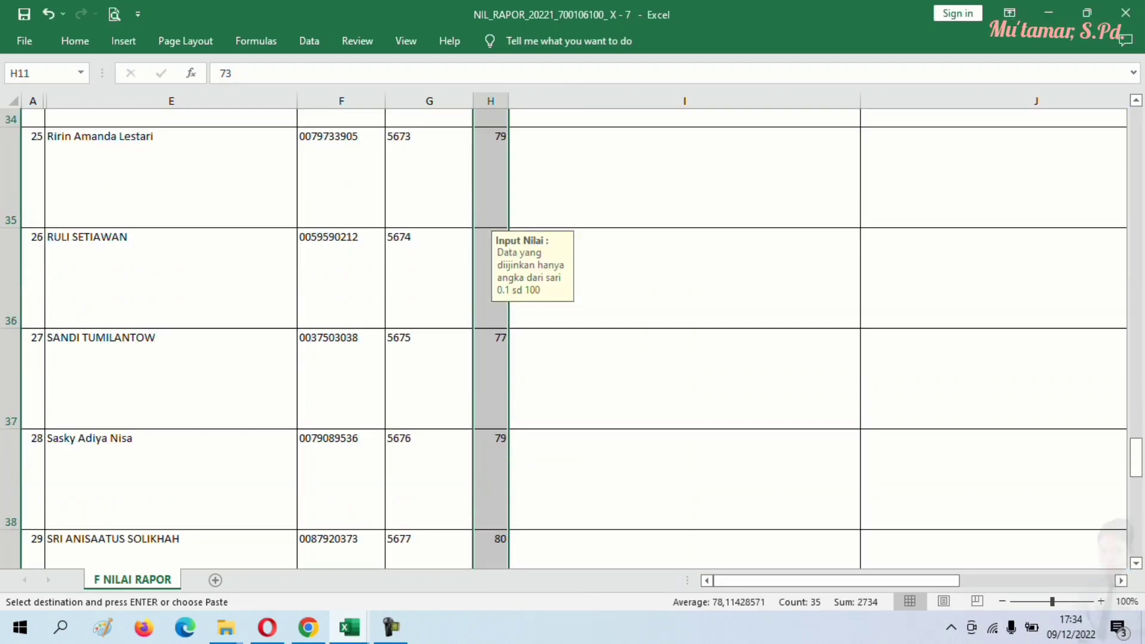
scroll(567, 334, up, 6)
scroll(566, 334, down, 2)
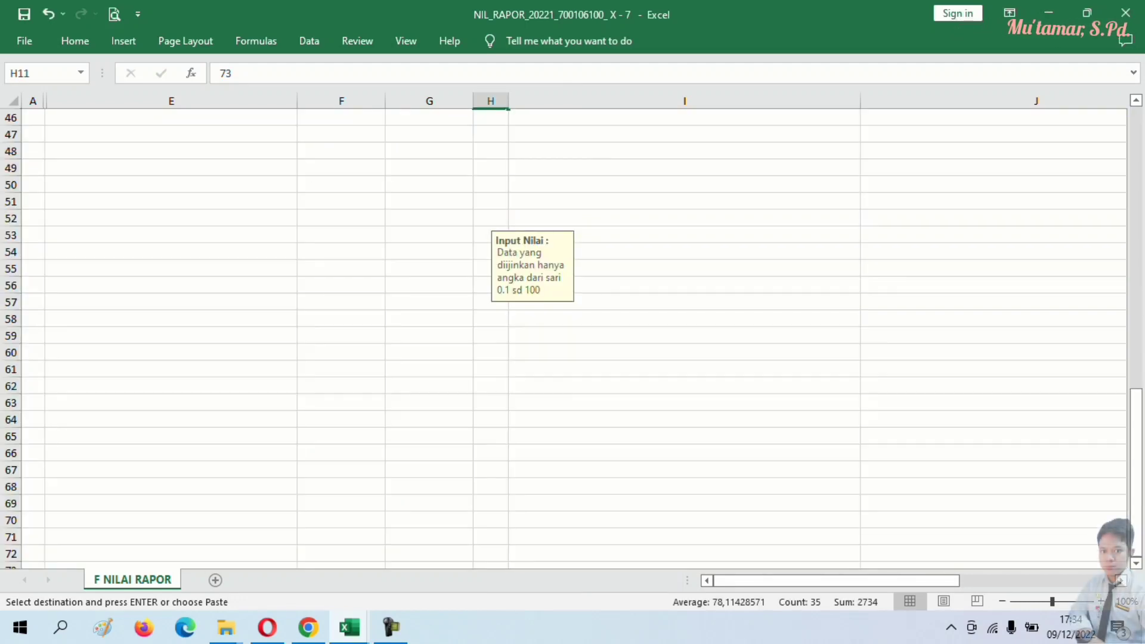
scroll(567, 334, up, 1)
scroll(567, 334, up, 14)
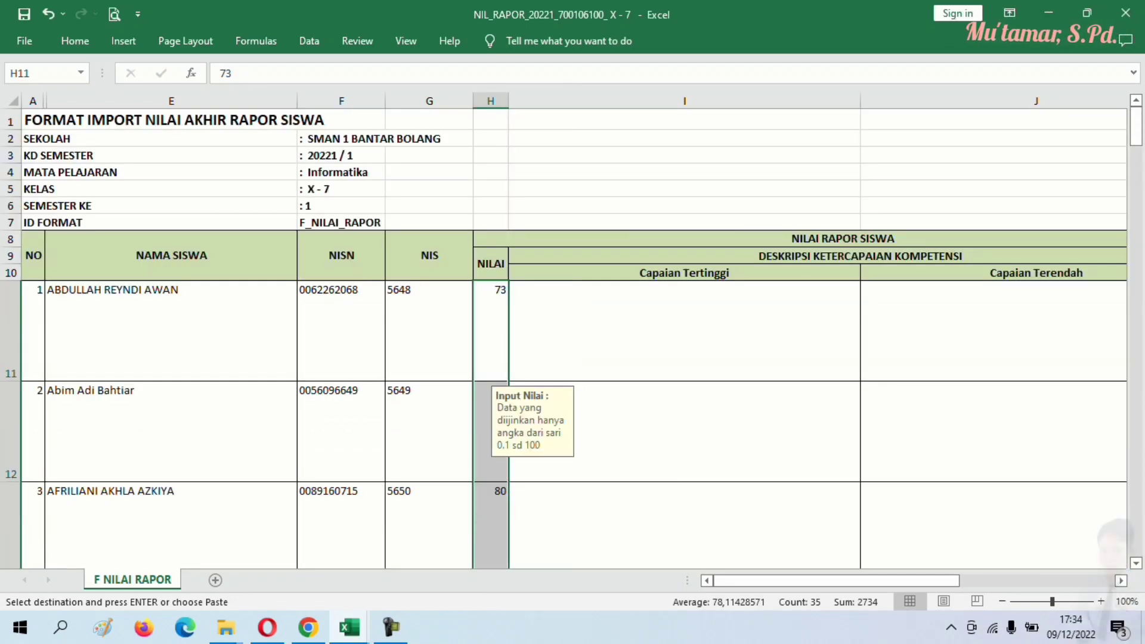
- Back in the grade workbook, select the highest and lowest TP descriptions
mouse_move(350, 627)
click(257, 546)
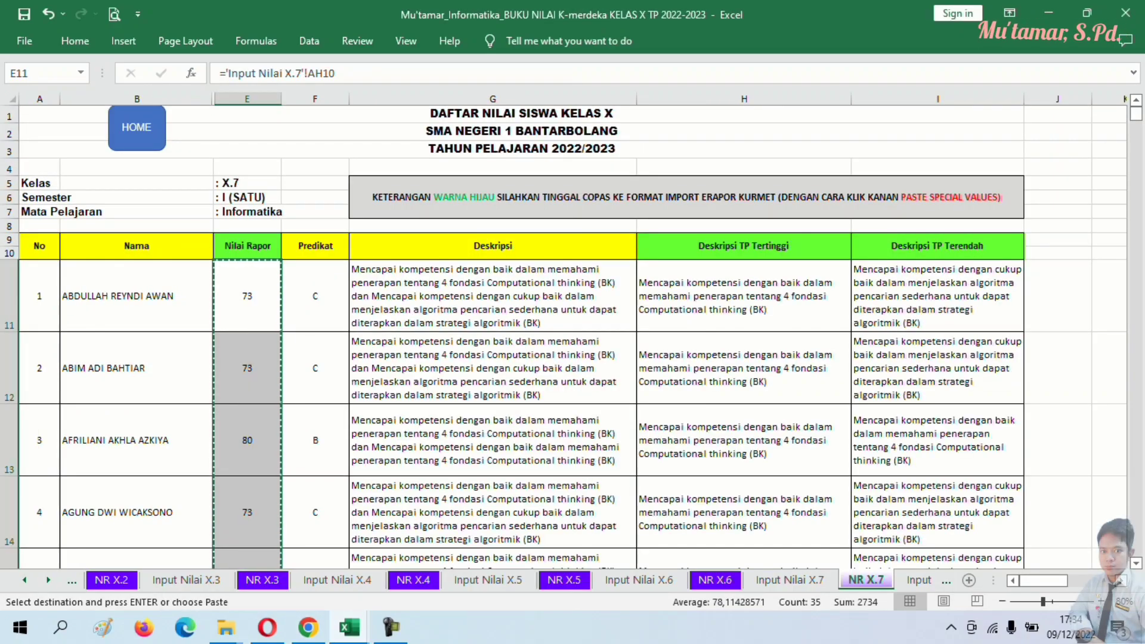
drag(744, 296, 1025, 540)
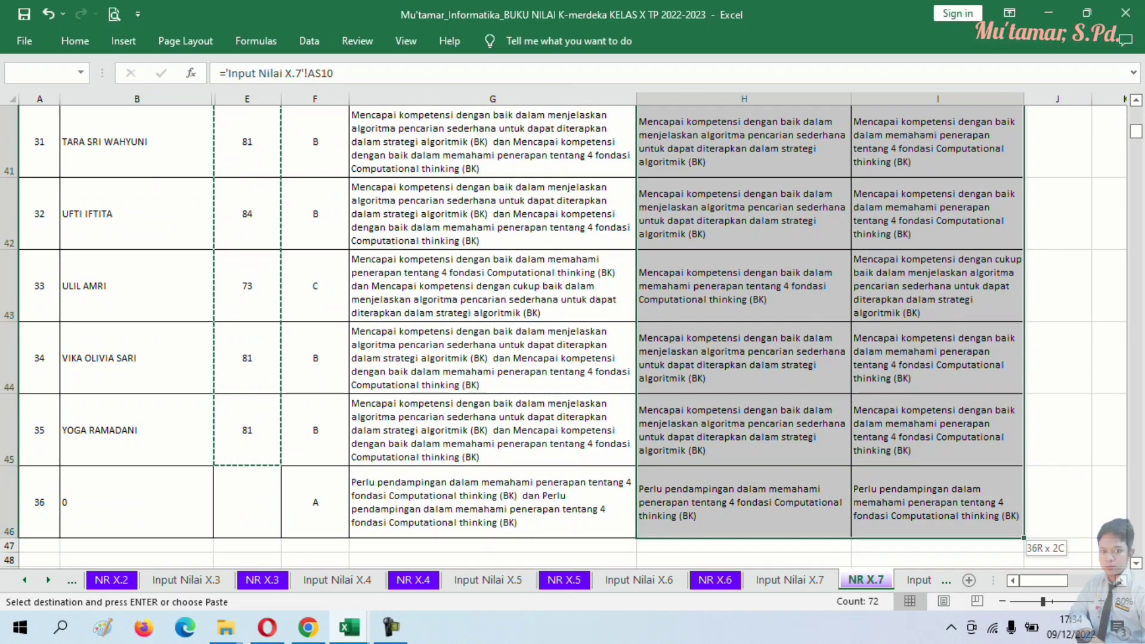
- Copy the NR X.7 descriptions H11:I46 and try pasting values at NIL_RAPOR I11; the protected-sheet warning blocks it
right_click(896, 115)
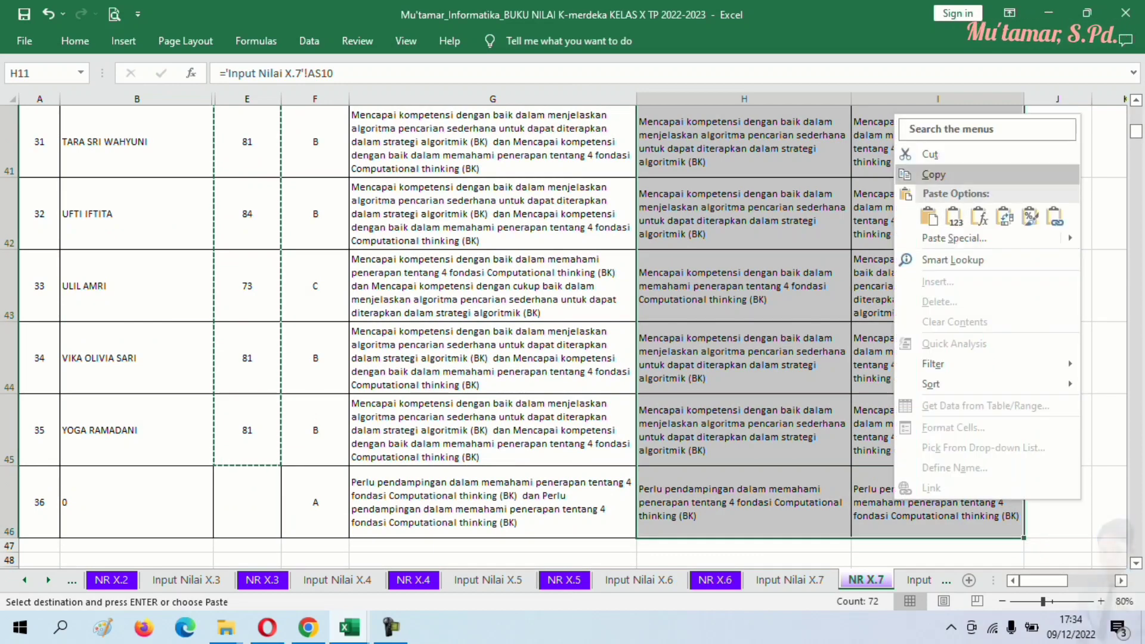
click(934, 175)
click(349, 627)
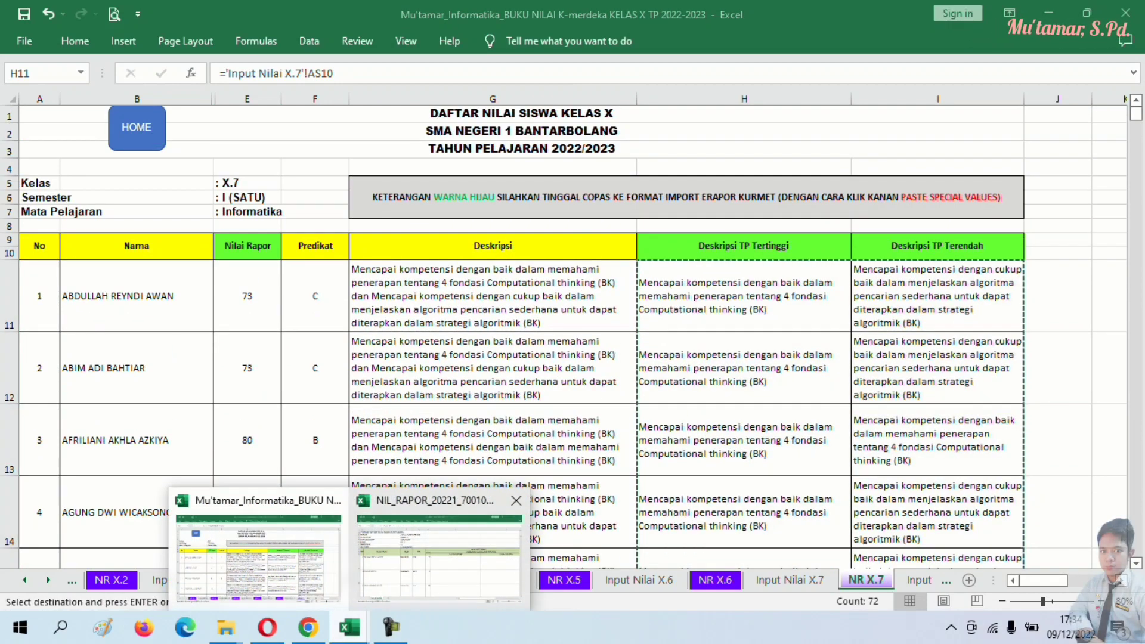
click(440, 558)
right_click(652, 325)
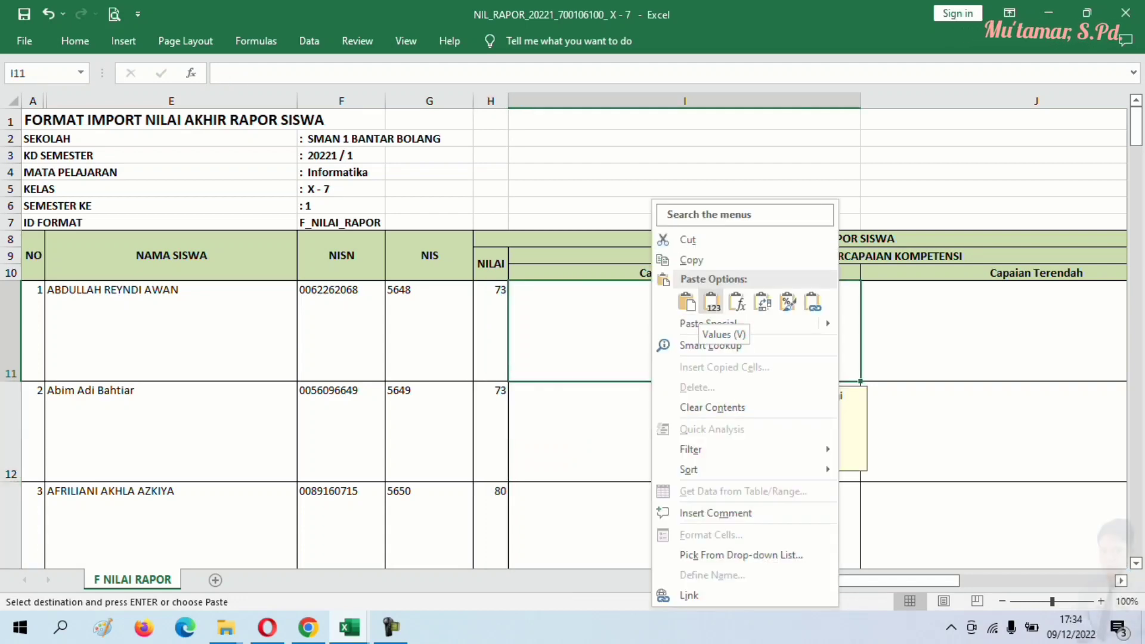
click(713, 303)
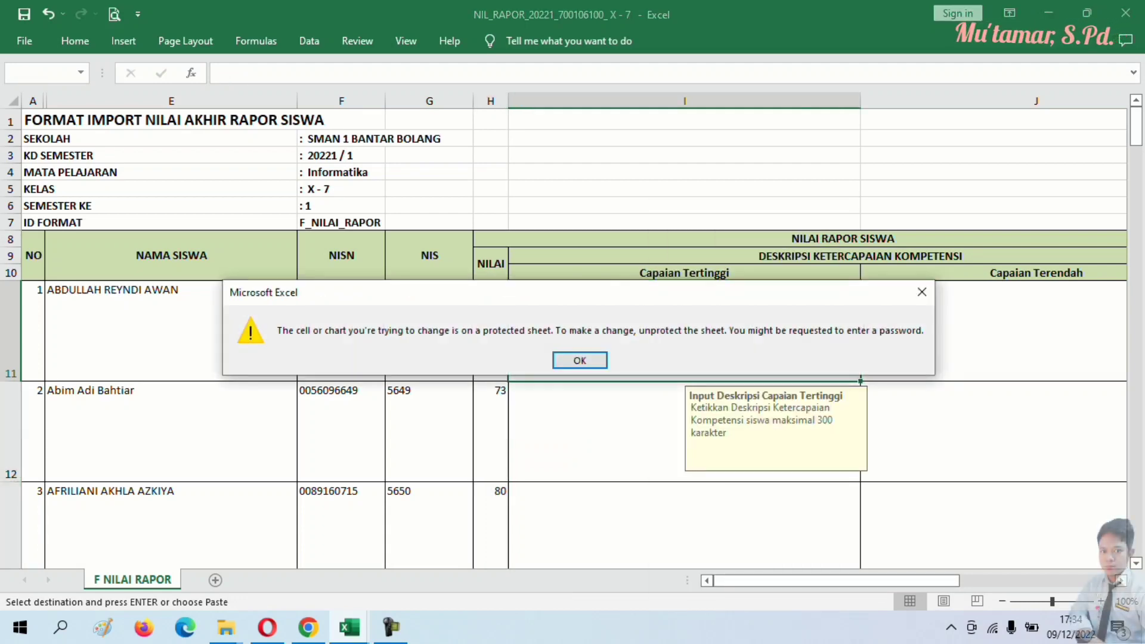
click(580, 360)
right_click(598, 344)
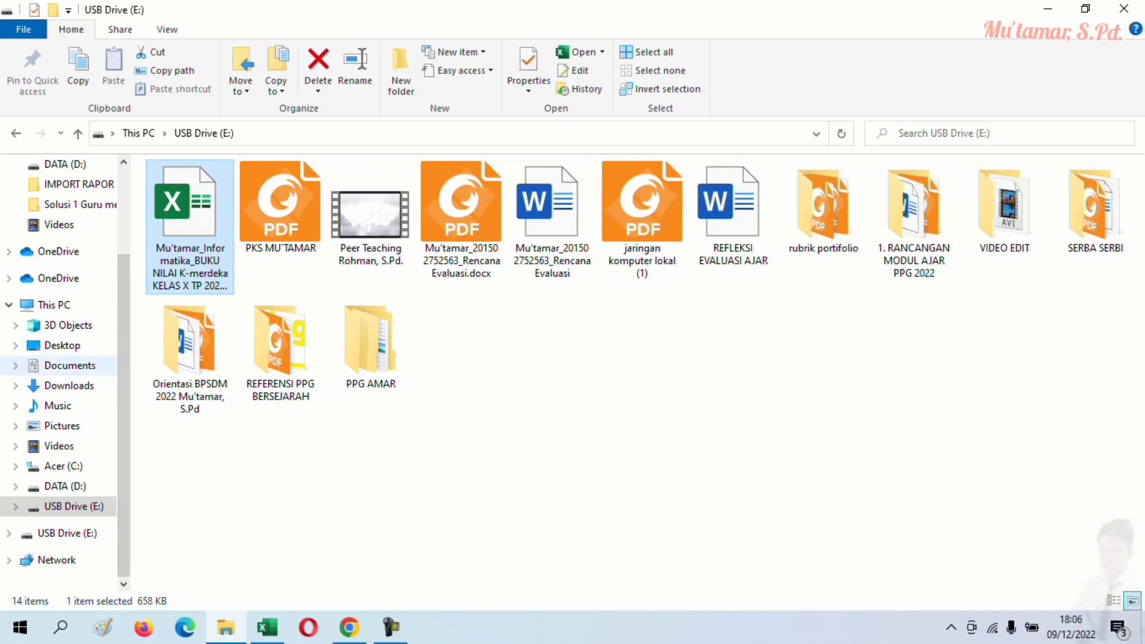
- Open the NIL_RAPOR X-7 template from Downloads, check its description columns, then switch to e-Rapor
click(69, 386)
double_click(190, 239)
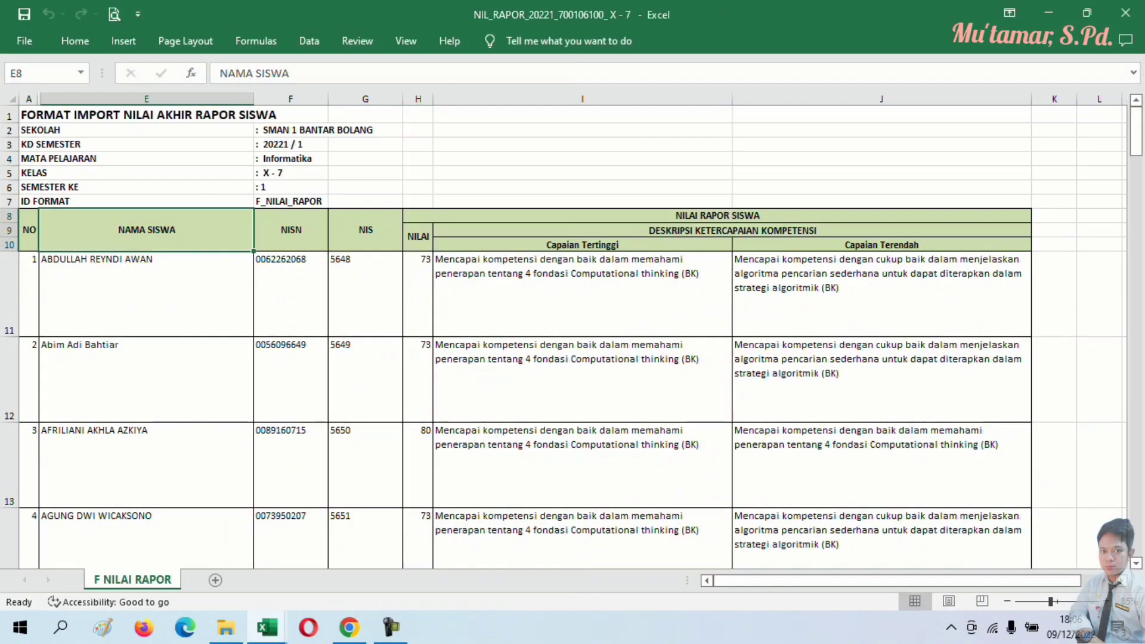
click(583, 380)
click(882, 299)
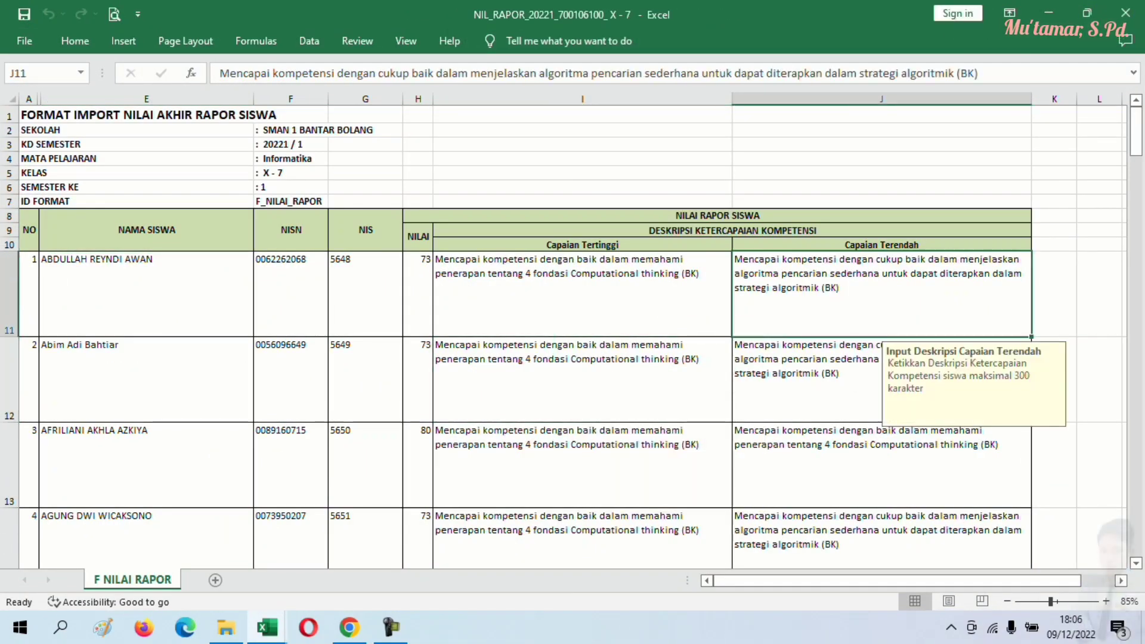
scroll(571, 337, down, 5)
scroll(572, 336, up, 4)
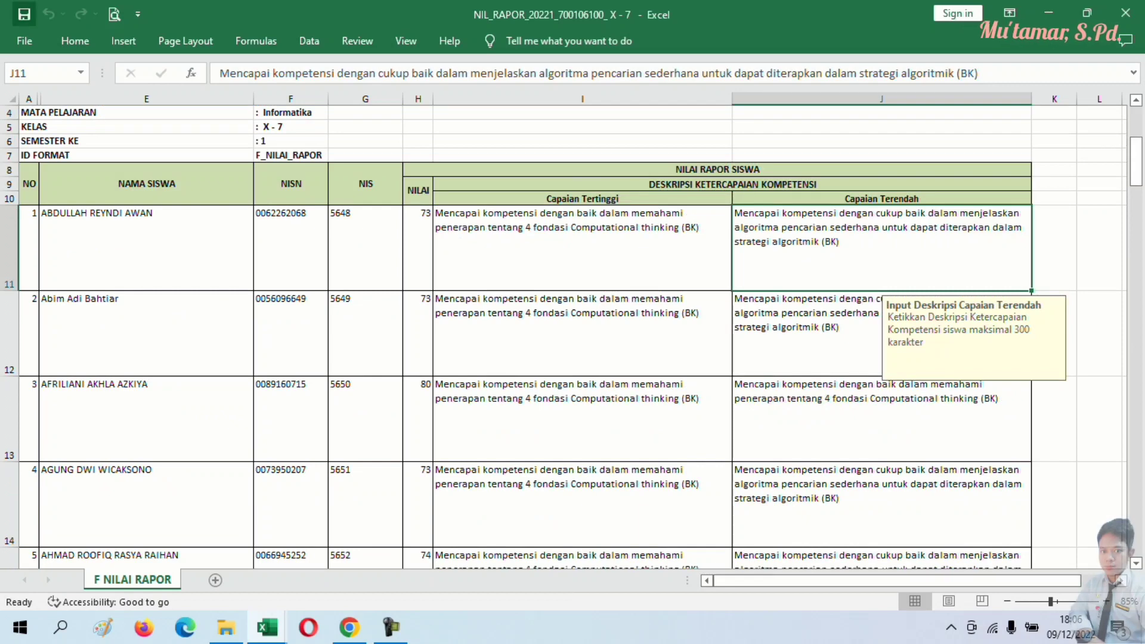
key(alt+Tab)
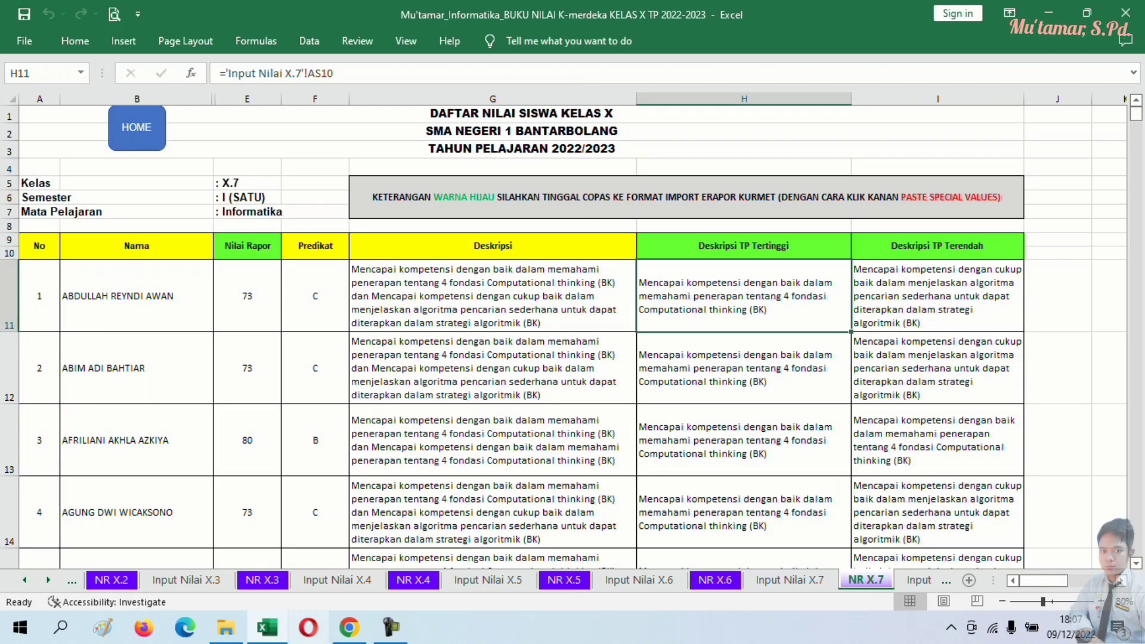
key(alt+Tab)
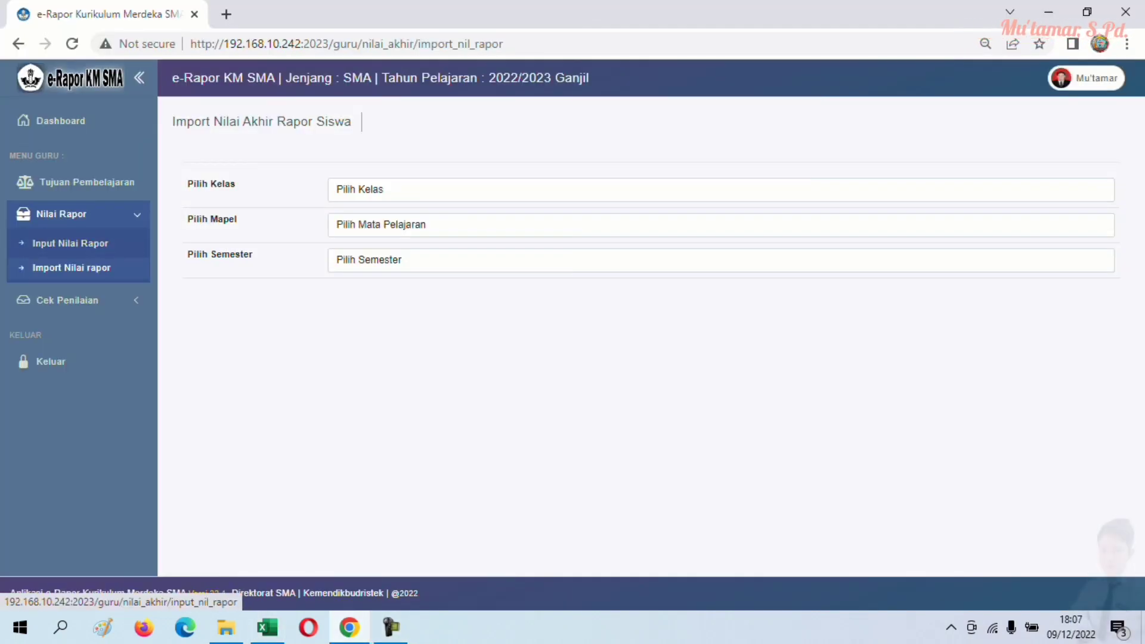
- Select class X - 7, Informatika and Semester 1 on the import page and start the import
click(417, 190)
click(418, 235)
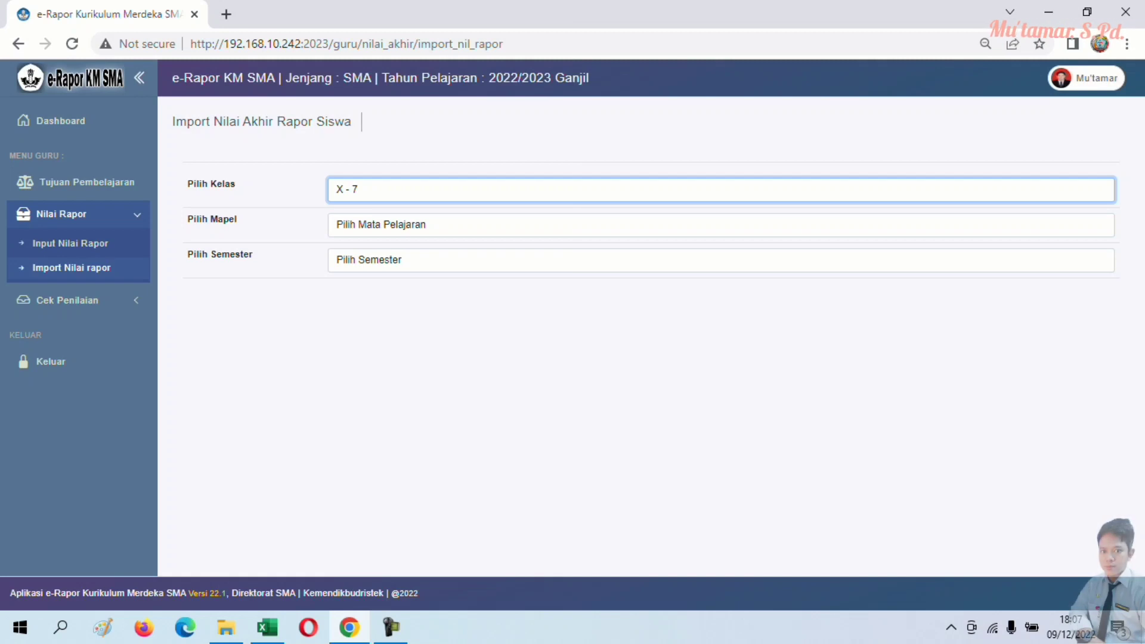
click(418, 225)
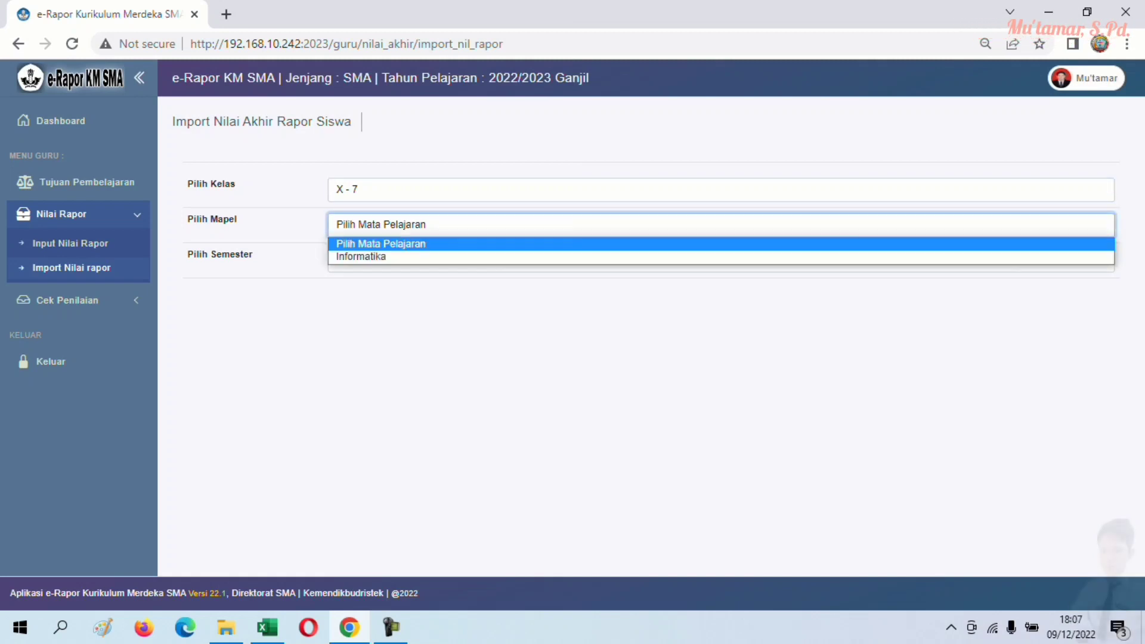
click(418, 256)
click(418, 260)
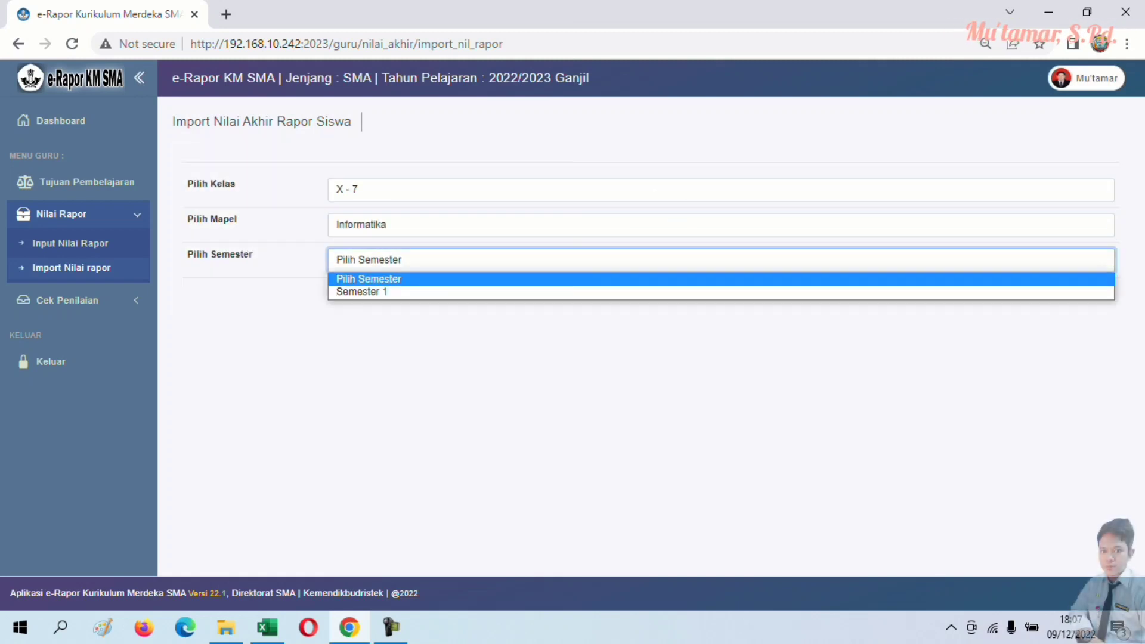
click(418, 290)
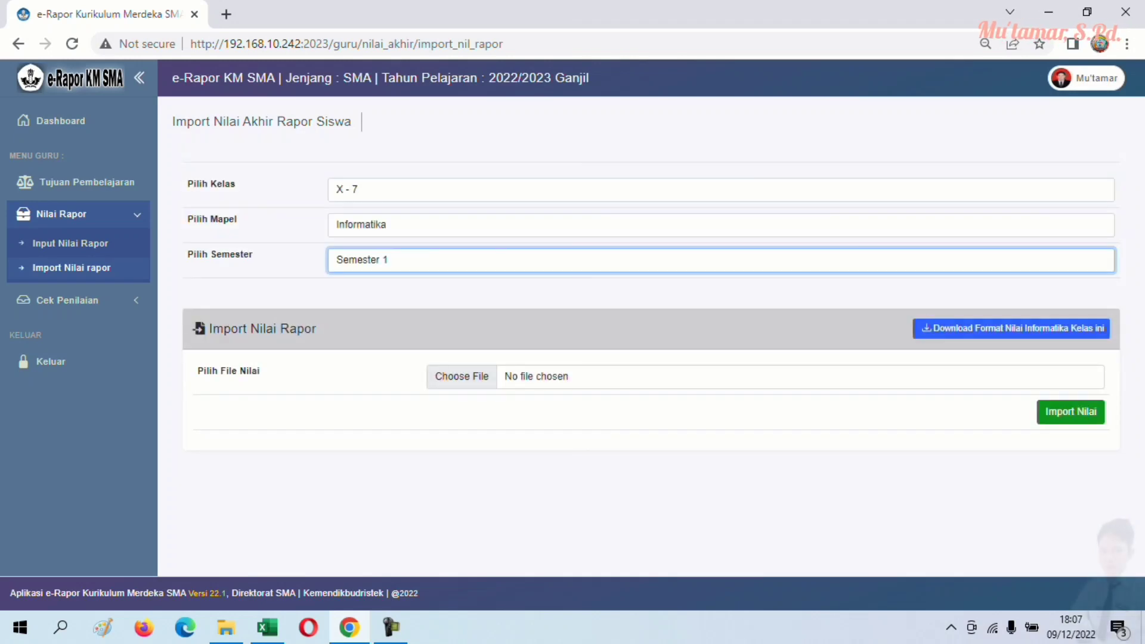
click(1071, 412)
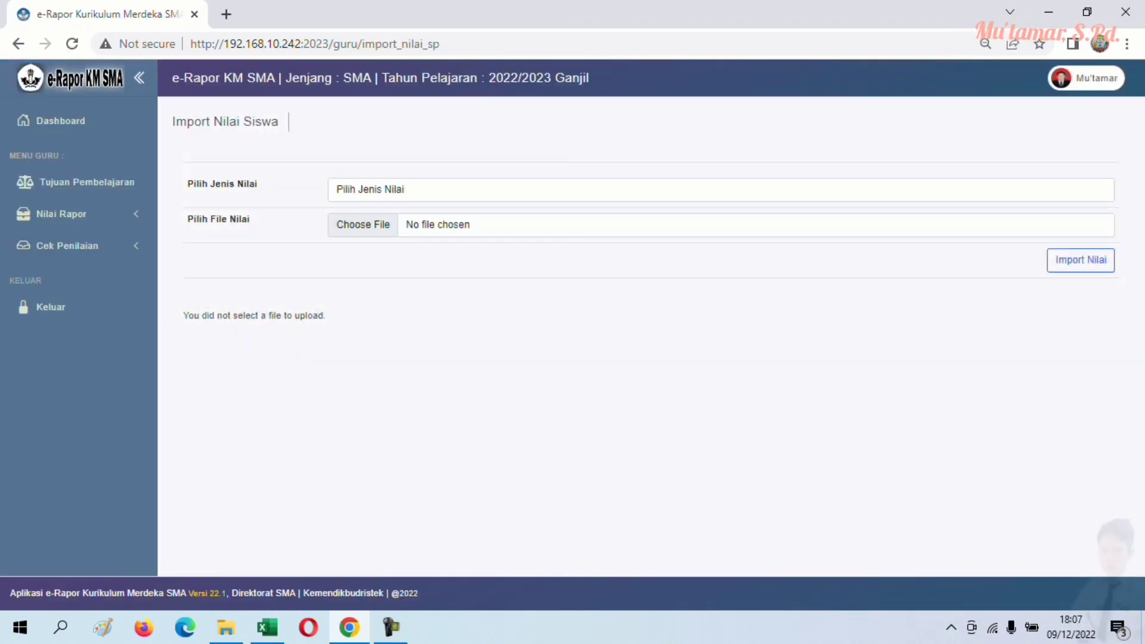
- Reopen Import Nilai rapor and reselect class X - 7, Informatika, Semester 1
click(418, 189)
click(418, 207)
click(62, 214)
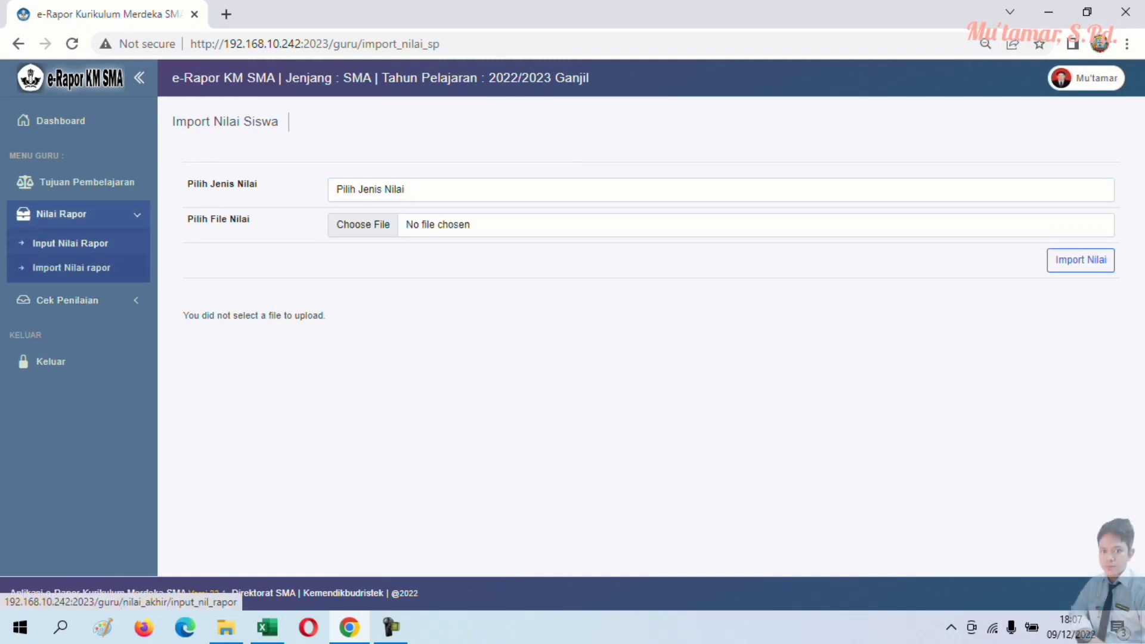
click(71, 268)
click(418, 189)
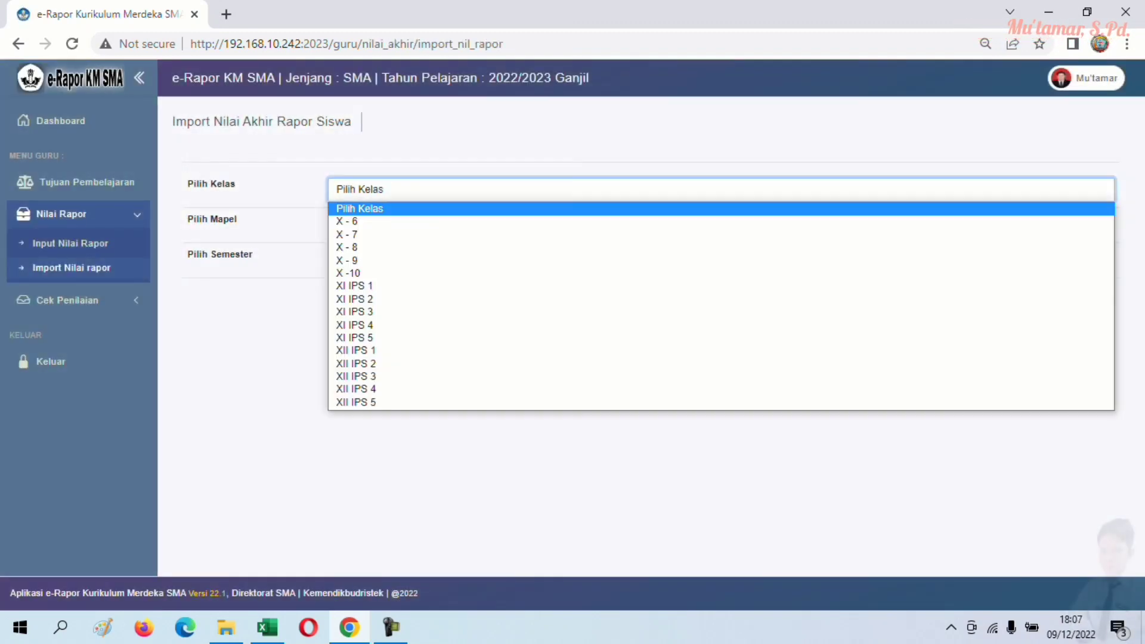
click(346, 234)
click(418, 224)
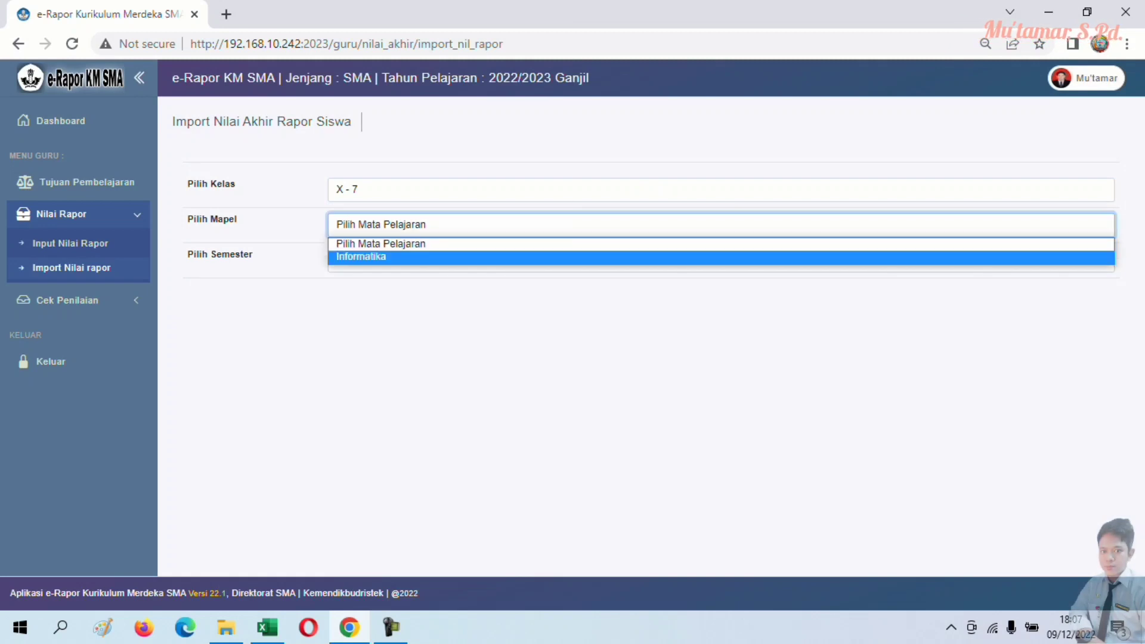
click(361, 257)
click(418, 260)
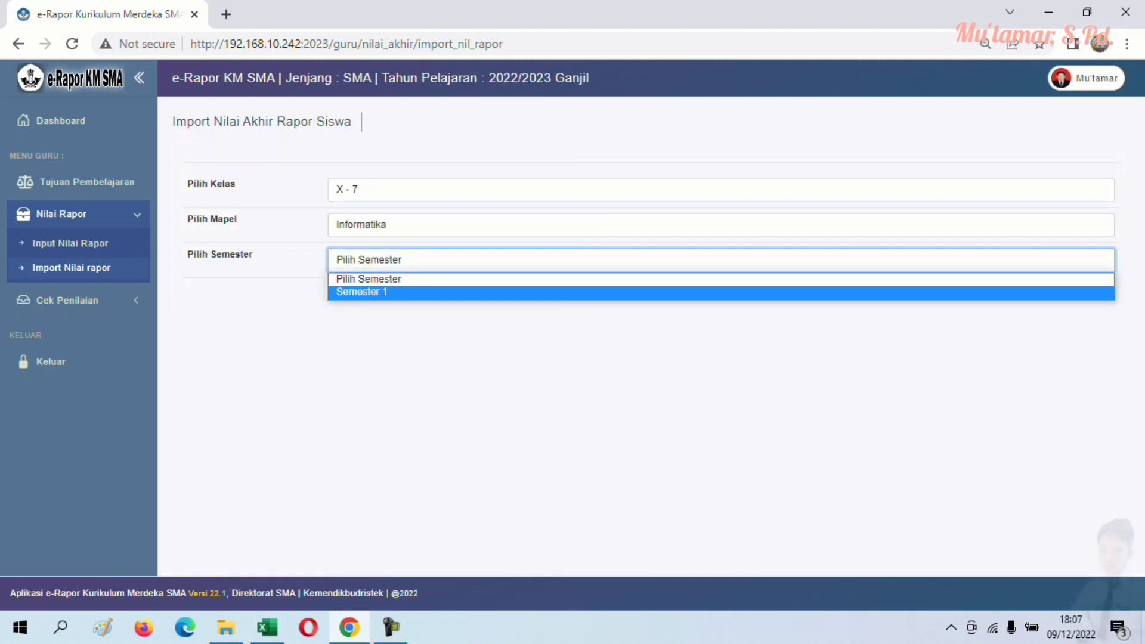
click(362, 291)
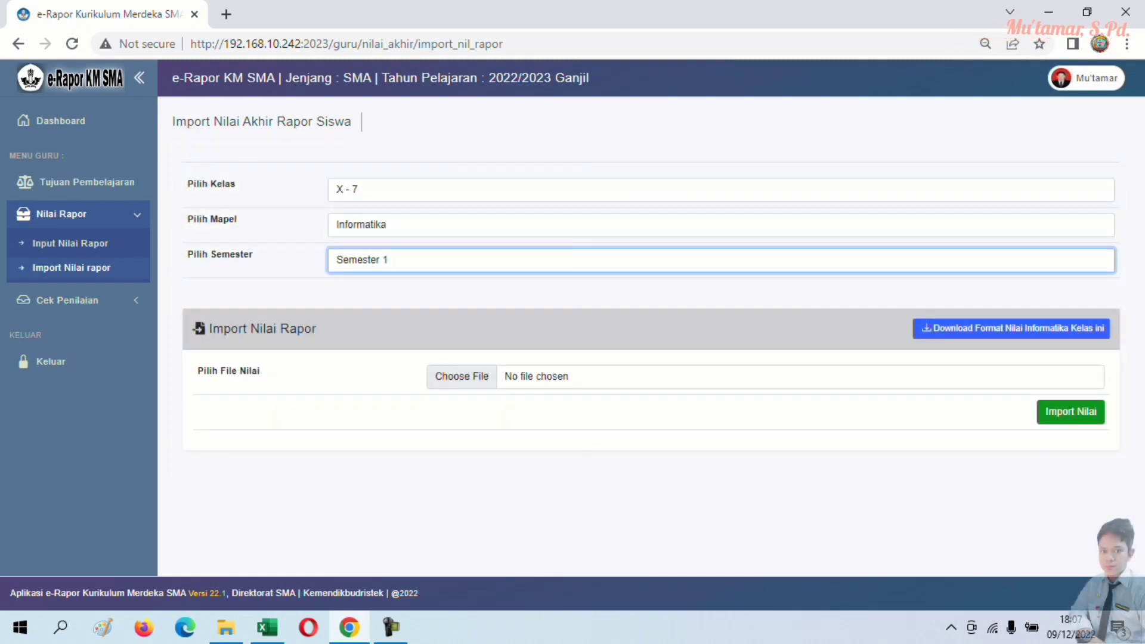
- Attach the X - 7 template from Downloads as the grade file, then open Status Penilaian
click(461, 376)
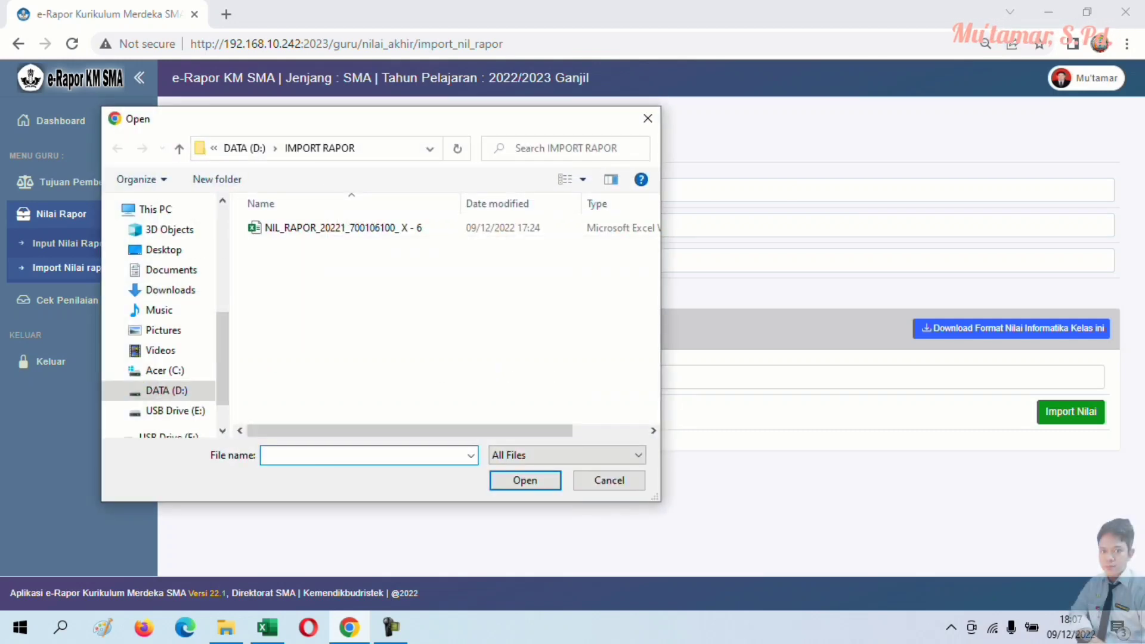
click(170, 290)
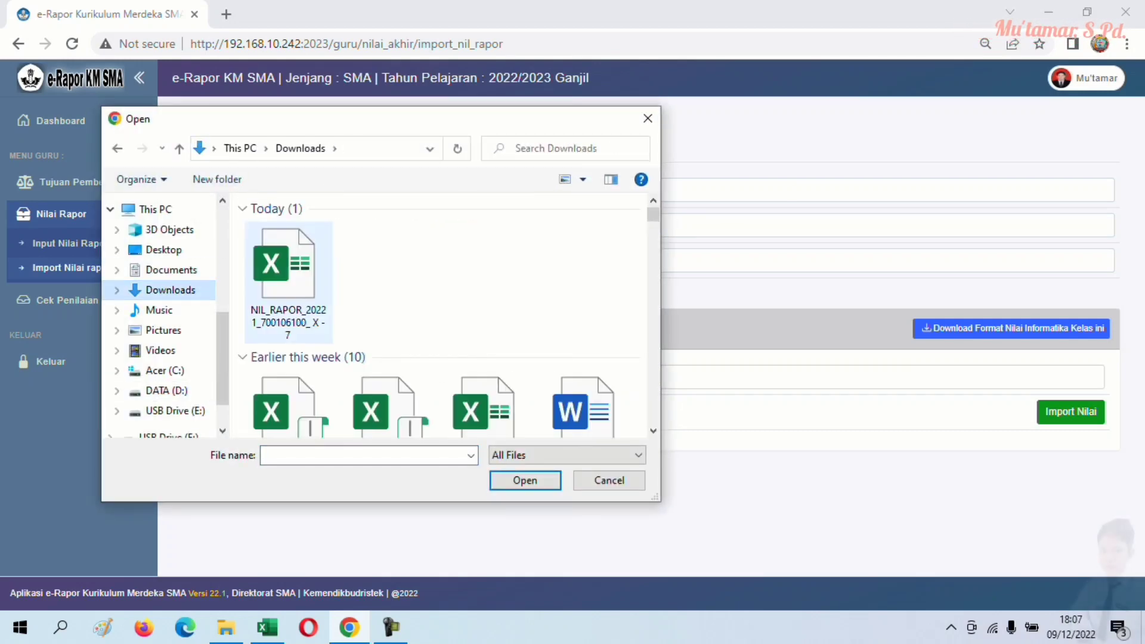
click(288, 280)
double_click(288, 280)
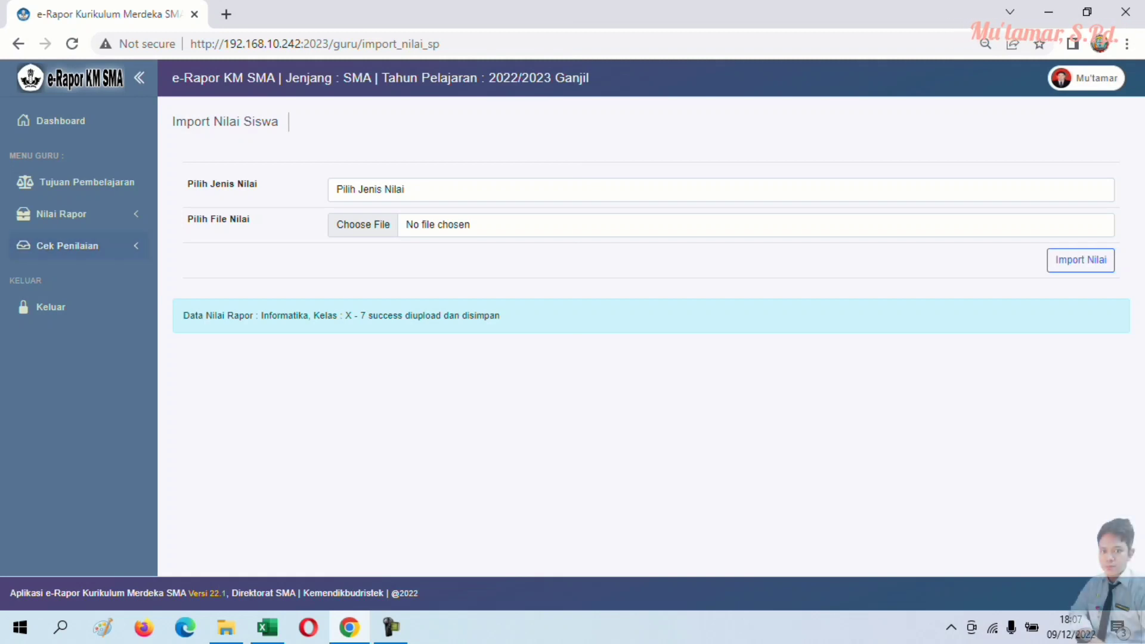
click(66, 245)
click(69, 274)
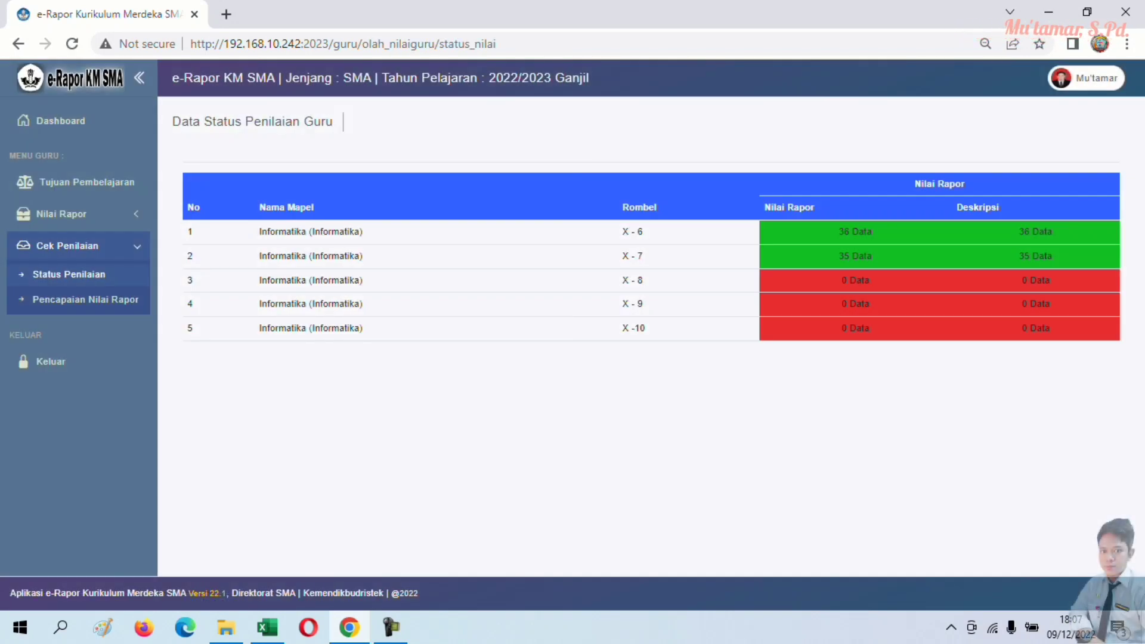
- Show X - 7's Informatika competency descriptions in Pencapaian Nilai Rapor
click(85, 299)
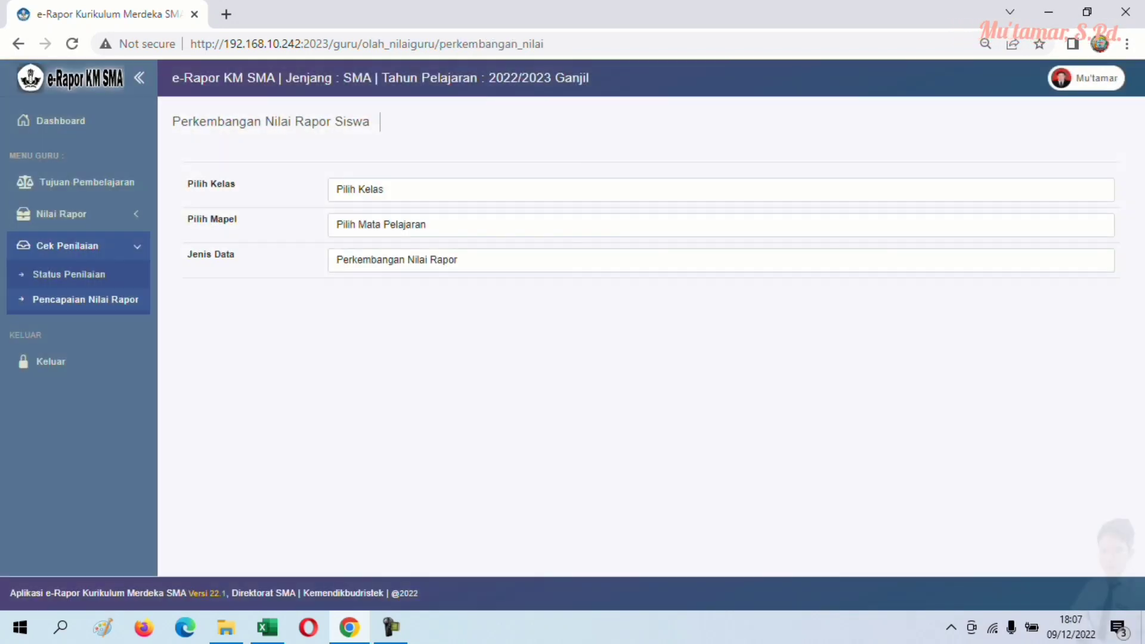
click(720, 189)
click(358, 232)
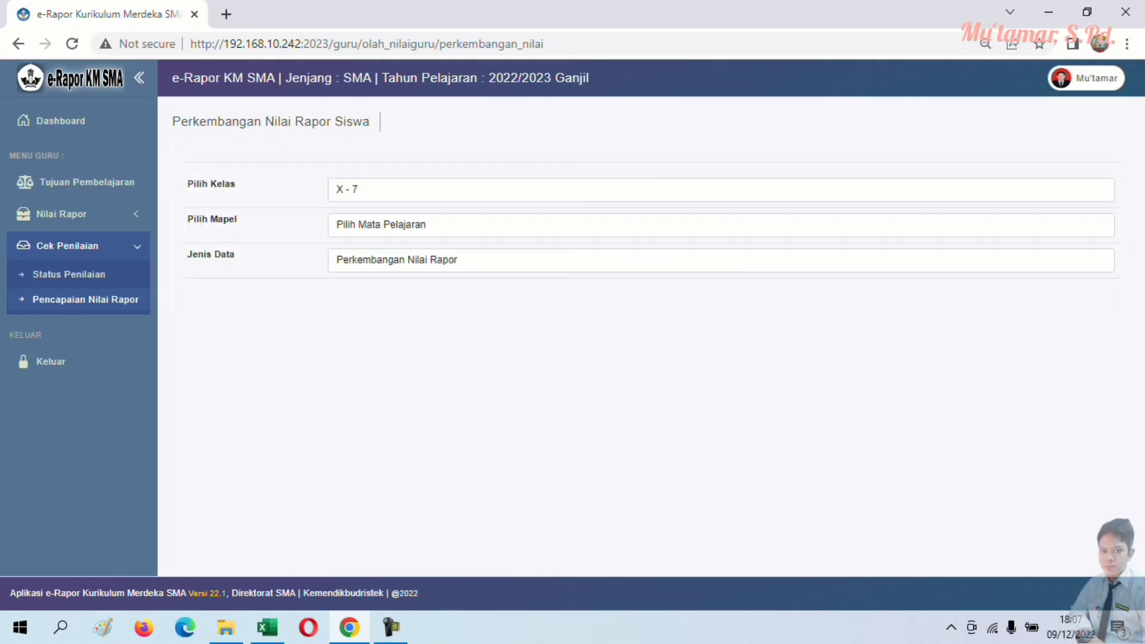
click(720, 225)
click(358, 256)
click(713, 260)
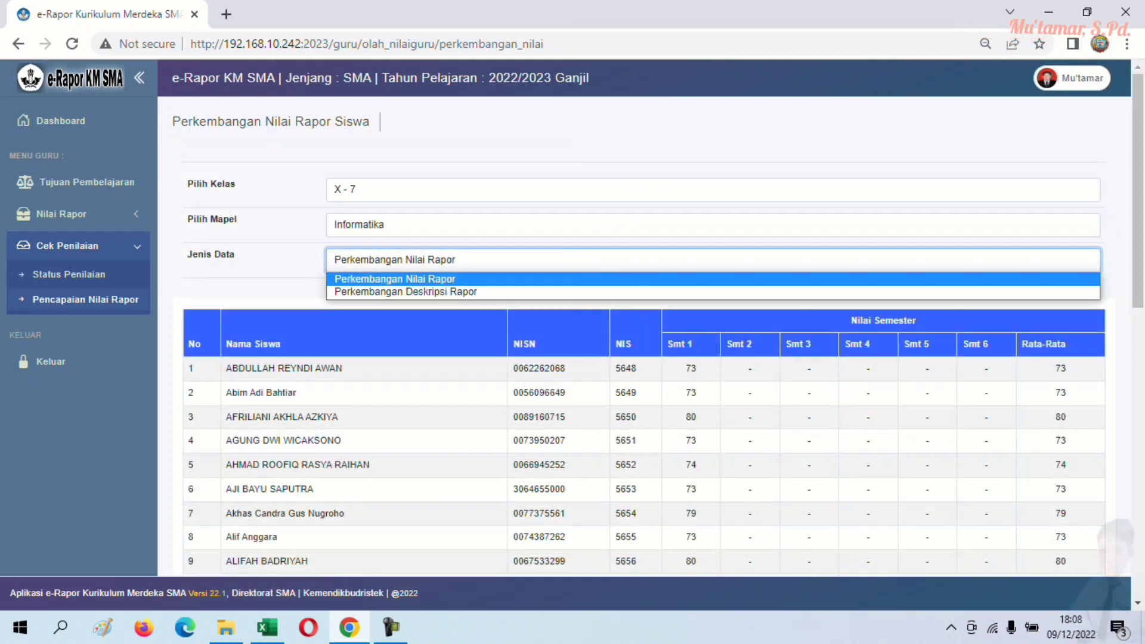
click(406, 292)
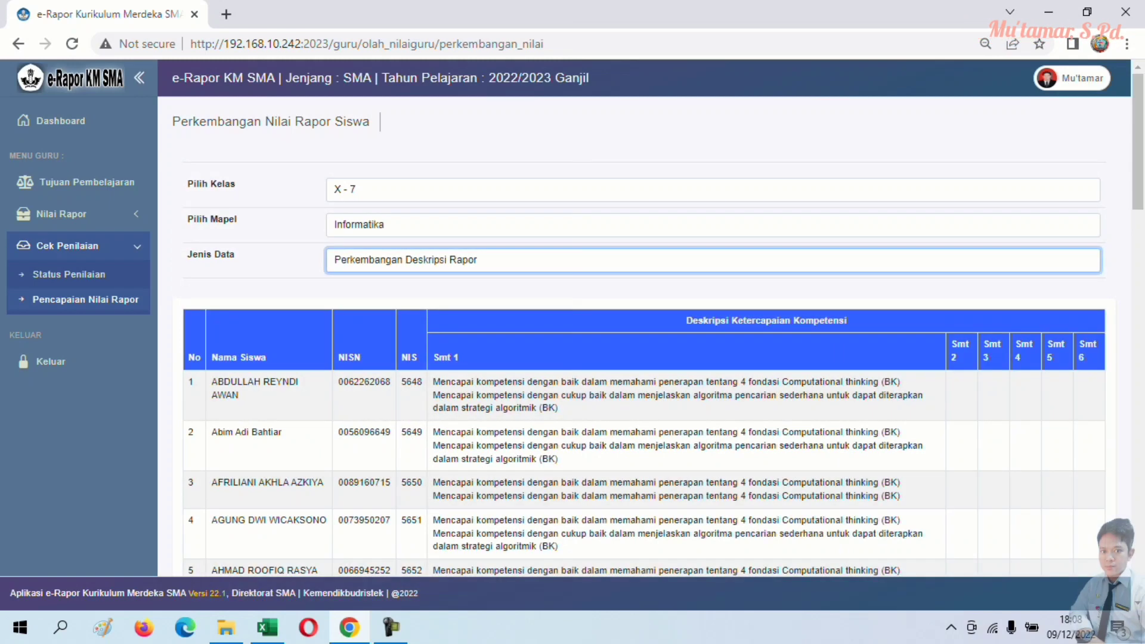
- Switch Jenis Data back to report grades and review the X - 7 grade table
scroll(644, 335, down, 1)
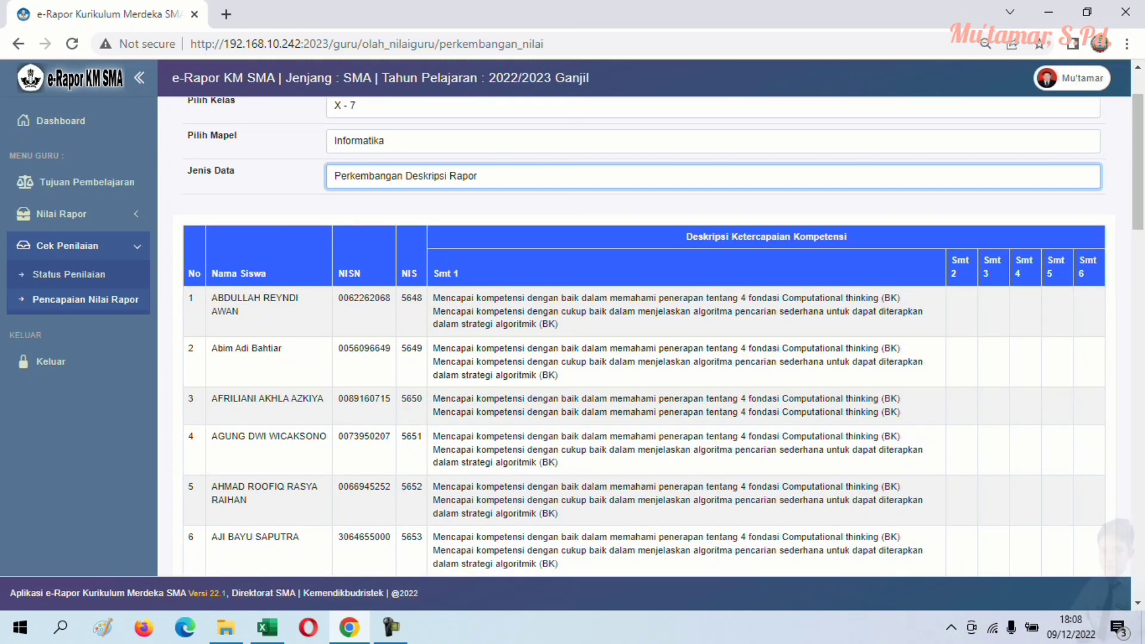
key(alt+Down)
key(Up)
key(Return)
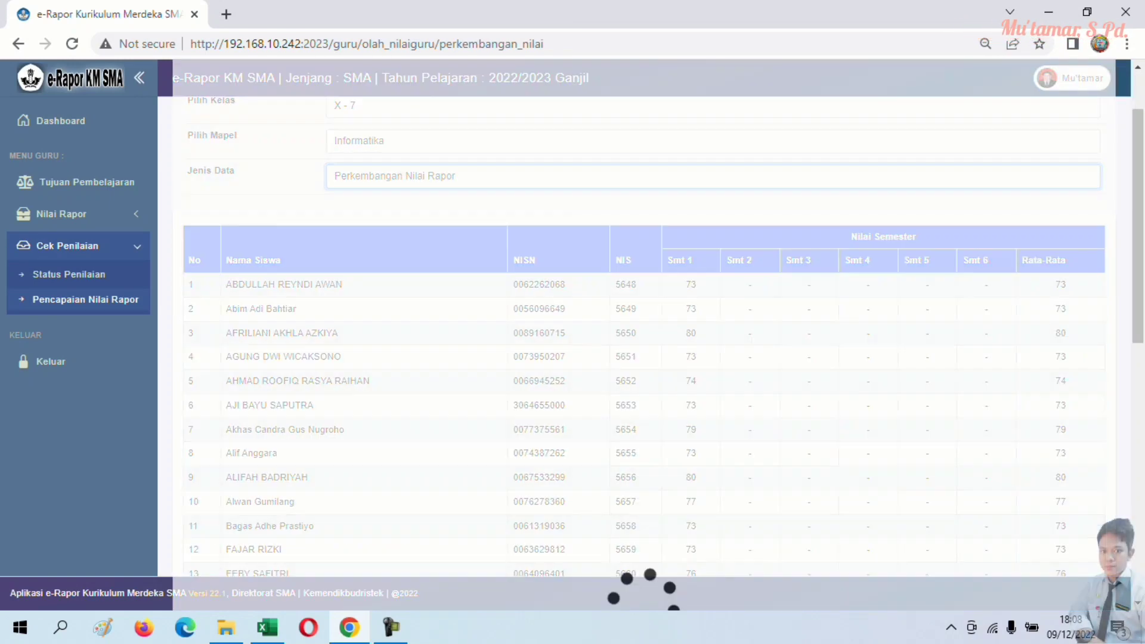
scroll(644, 334, down, 3)
scroll(644, 334, up, 5)
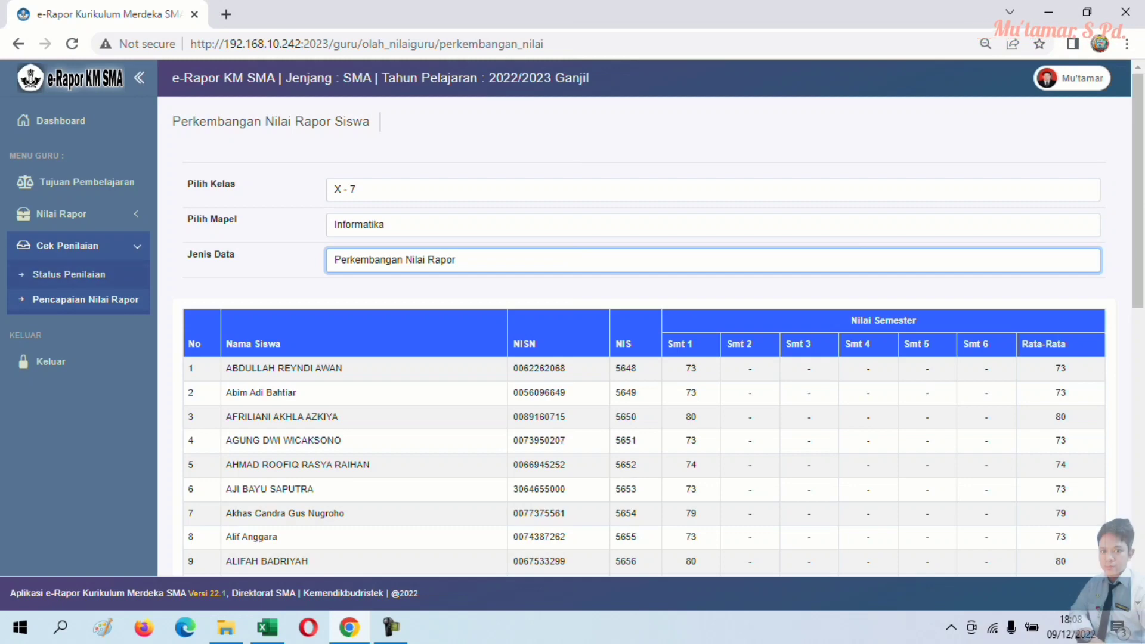
- Return to the empty Import Nilai rapor form under Nilai Rapor
click(68, 246)
click(61, 214)
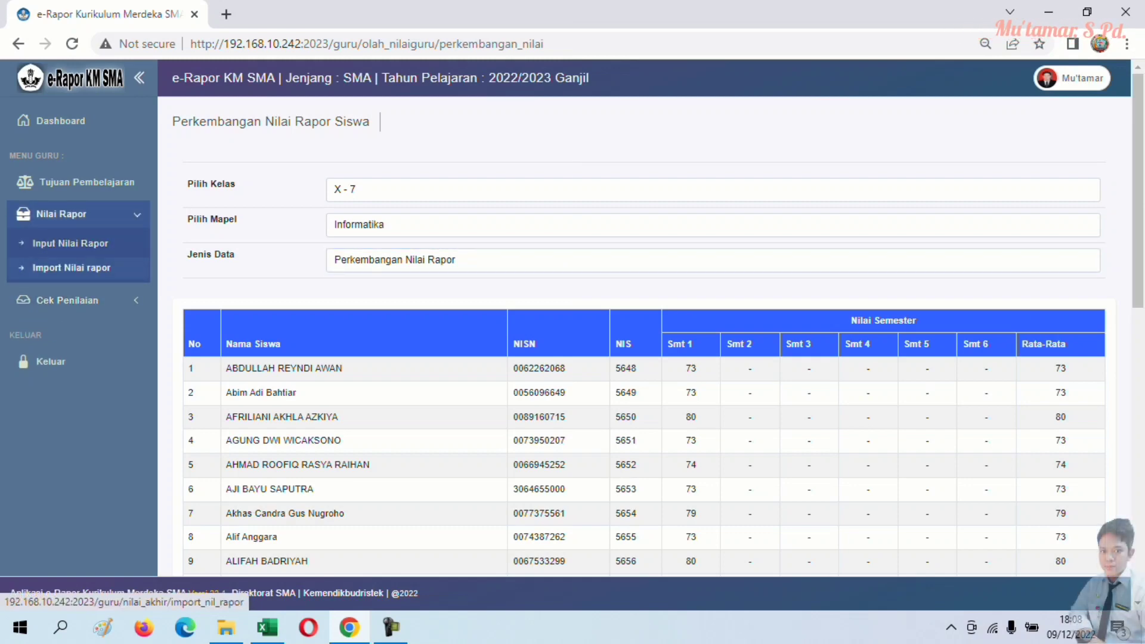
click(71, 268)
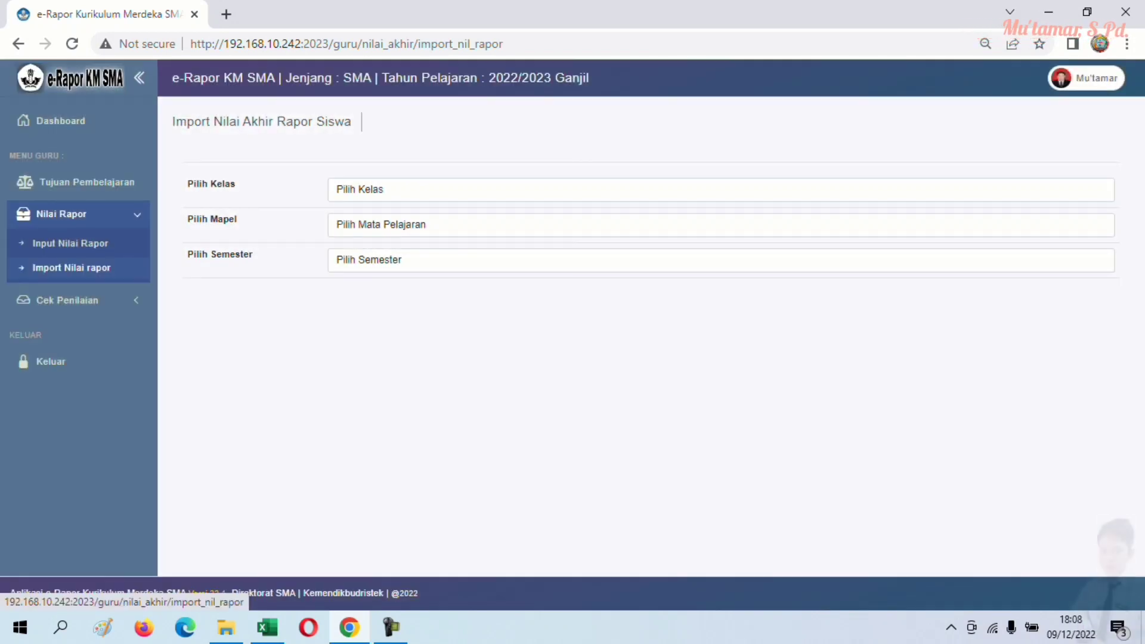
click(71, 268)
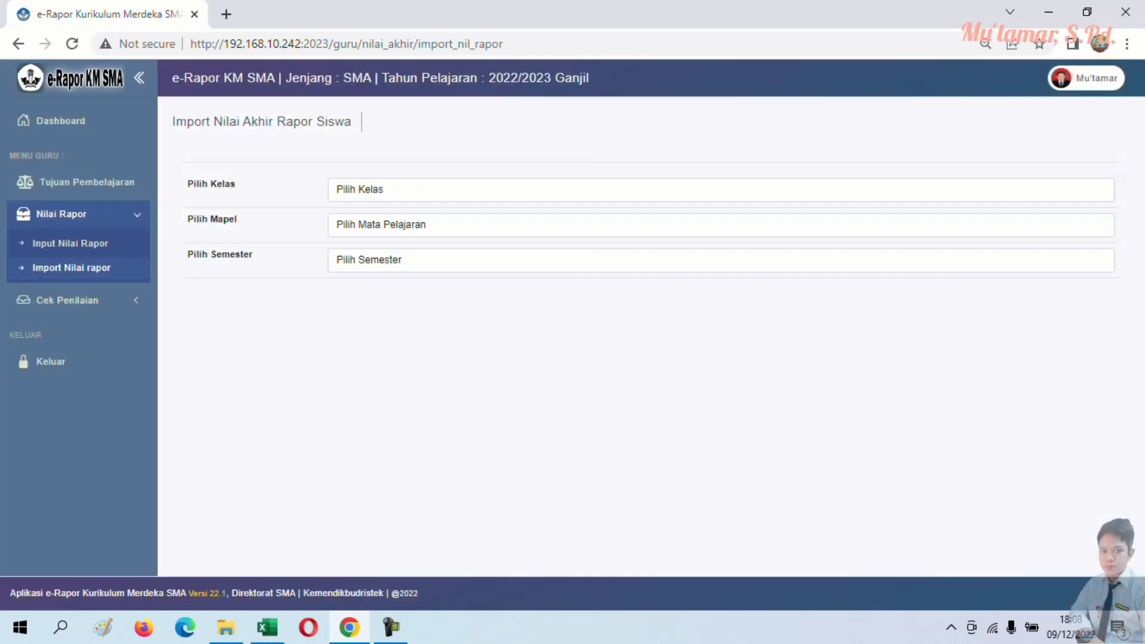
click(721, 189)
- Download the Informatika Semester 1 import template for X - 8 and locate it from the downloads list
click(358, 245)
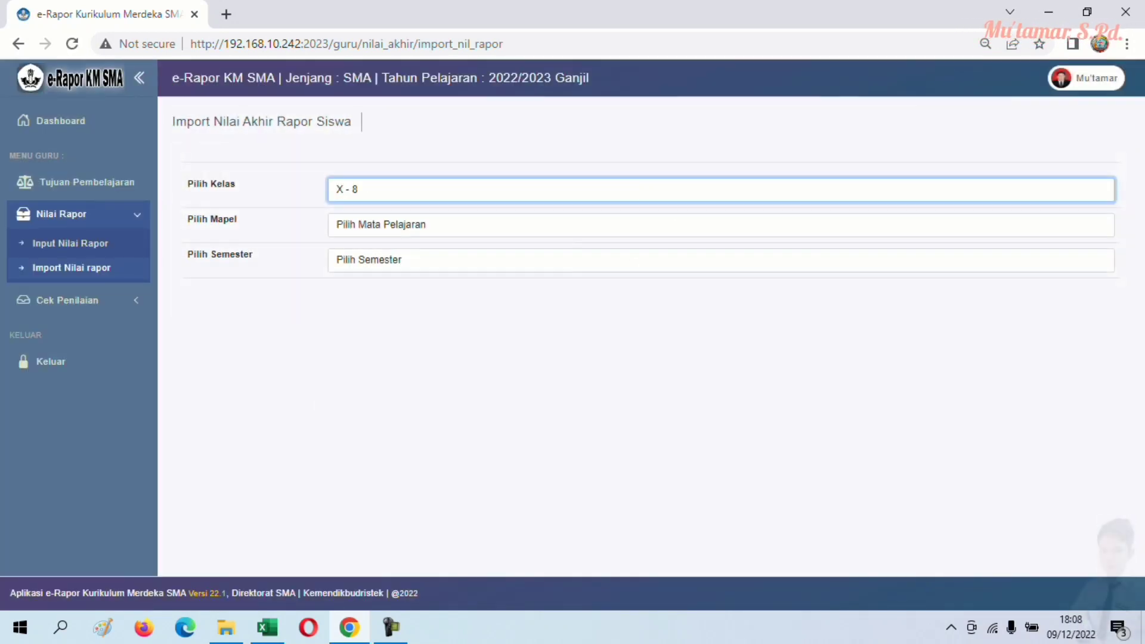
click(721, 224)
click(358, 256)
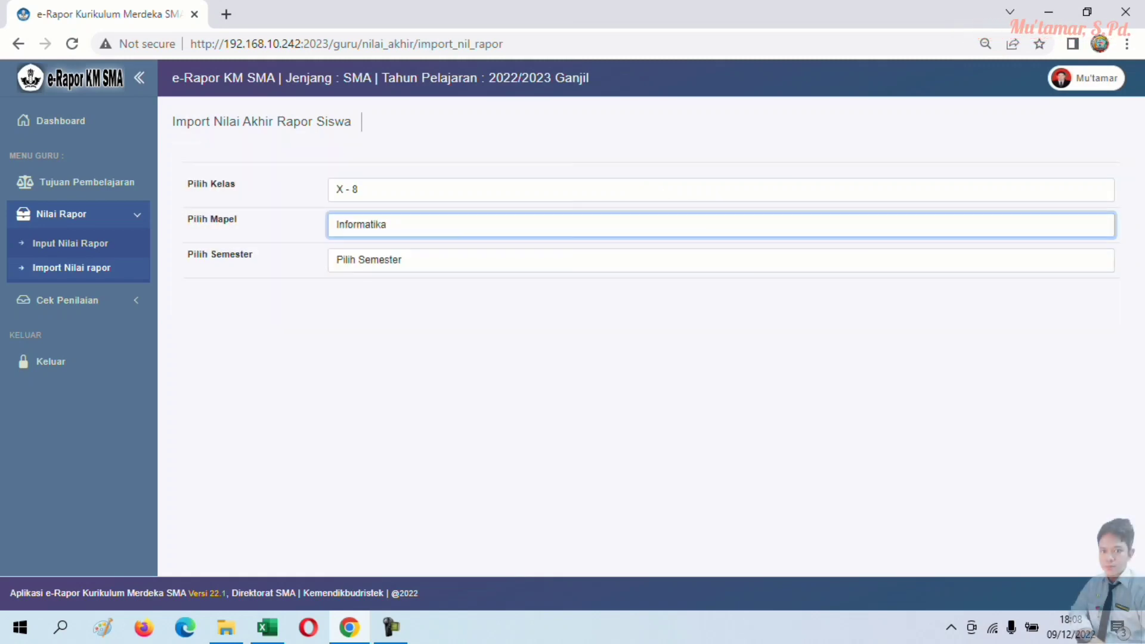
click(721, 260)
click(362, 291)
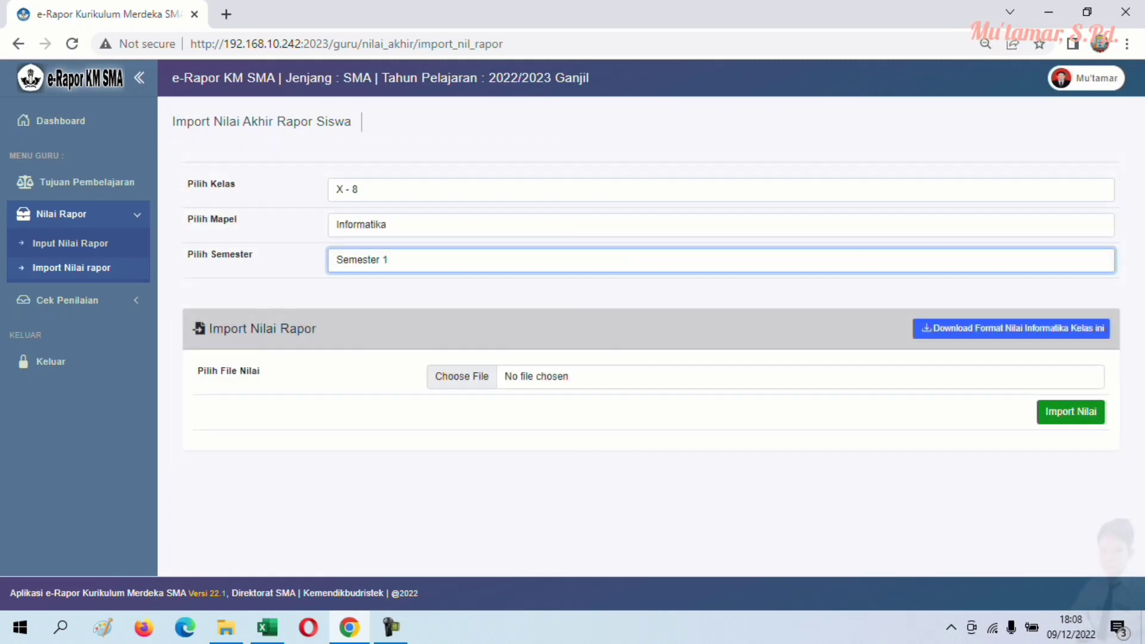
click(1012, 328)
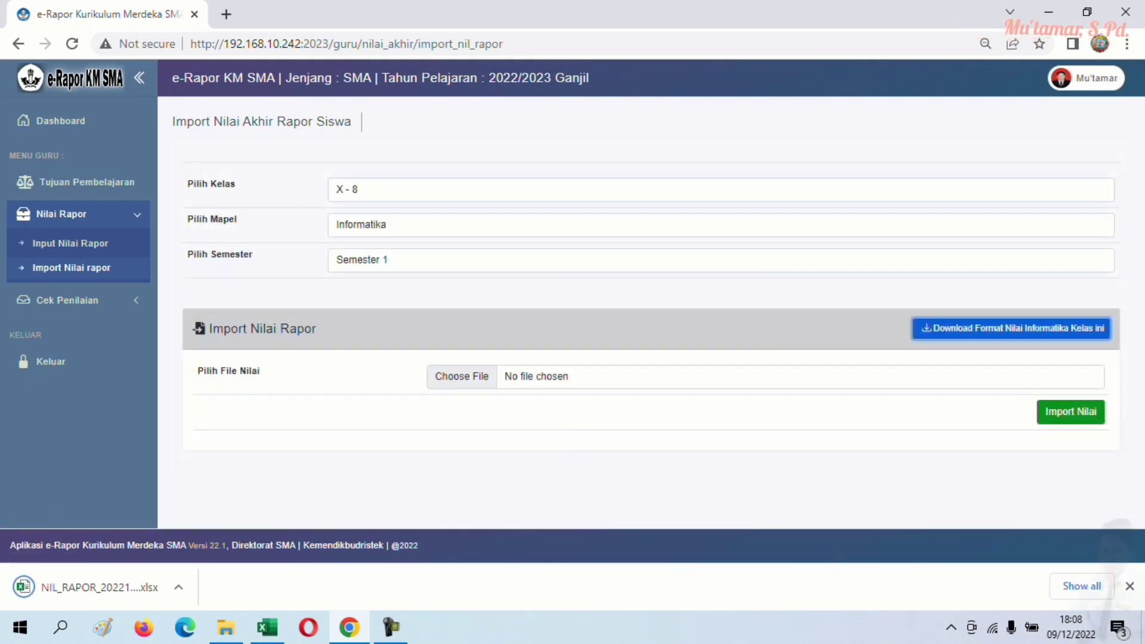
key(ctrl+j)
click(410, 242)
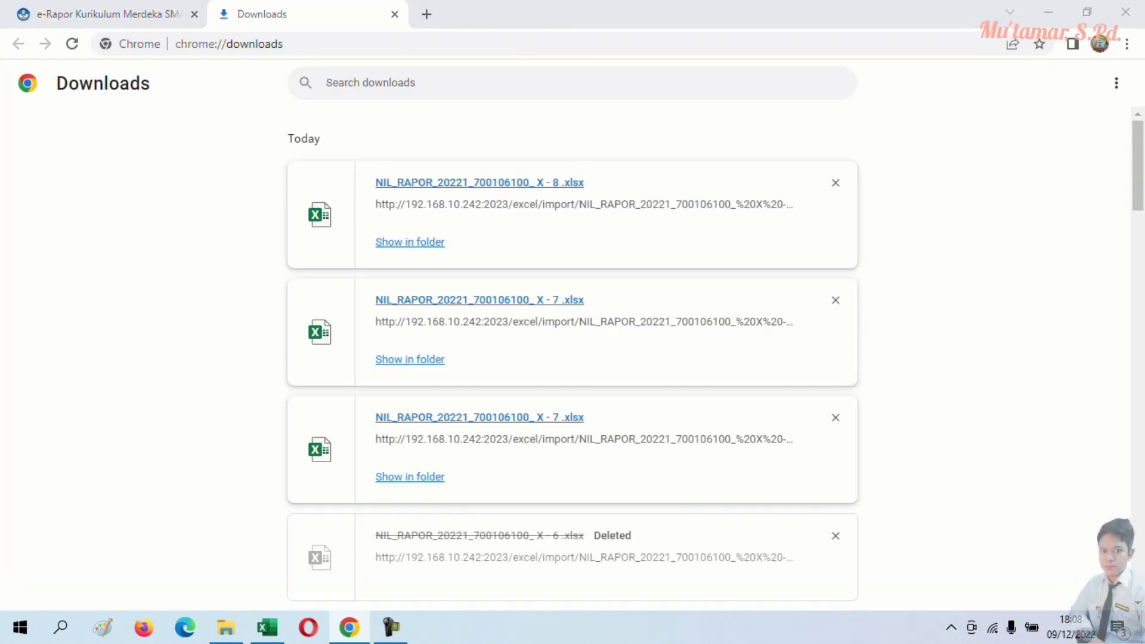
- Move the X - 7 and X - 8 templates from Downloads into DATA (D:) > IMPORT RAPOR
drag(632, 373, 370, 359)
right_click(399, 361)
click(437, 493)
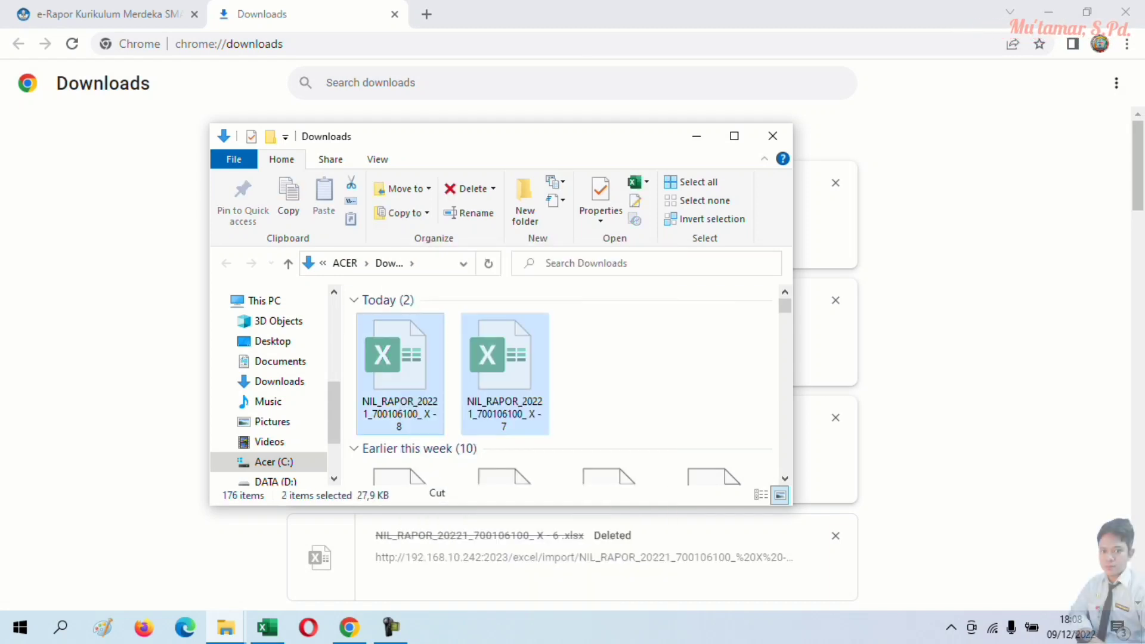
scroll(275, 388, down, 3)
click(276, 395)
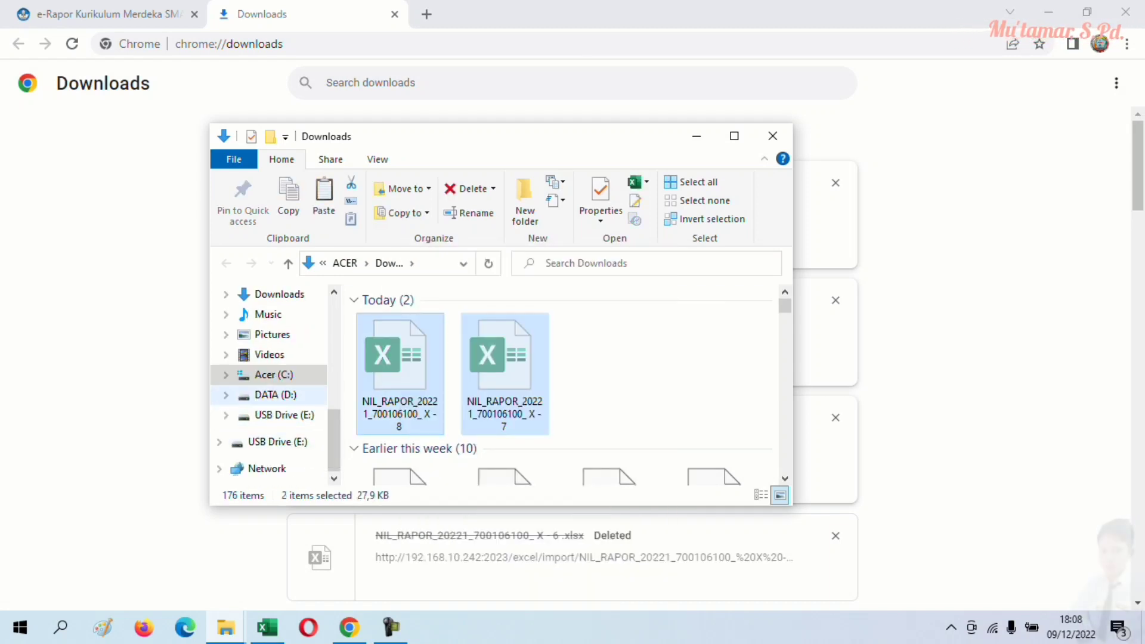
click(284, 415)
click(276, 395)
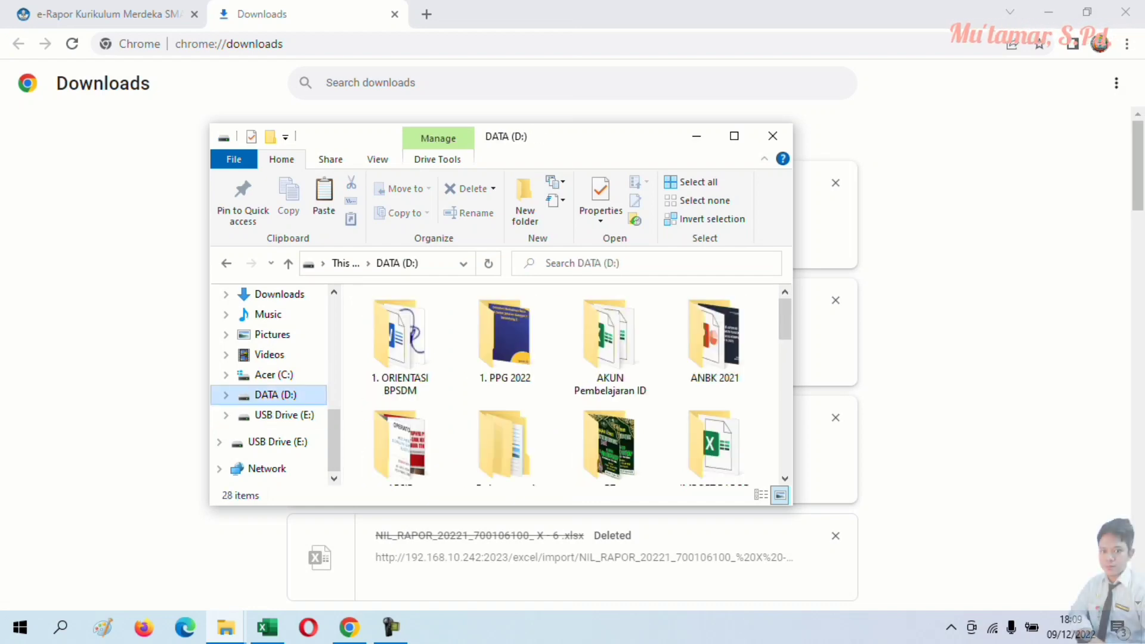
scroll(597, 388, down, 3)
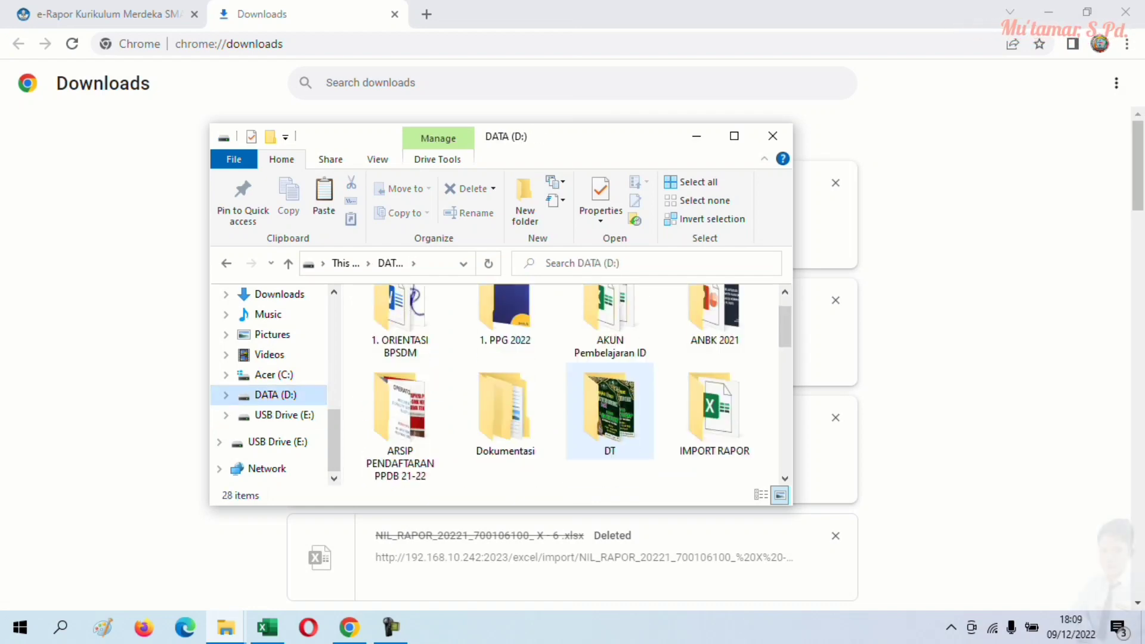
click(734, 136)
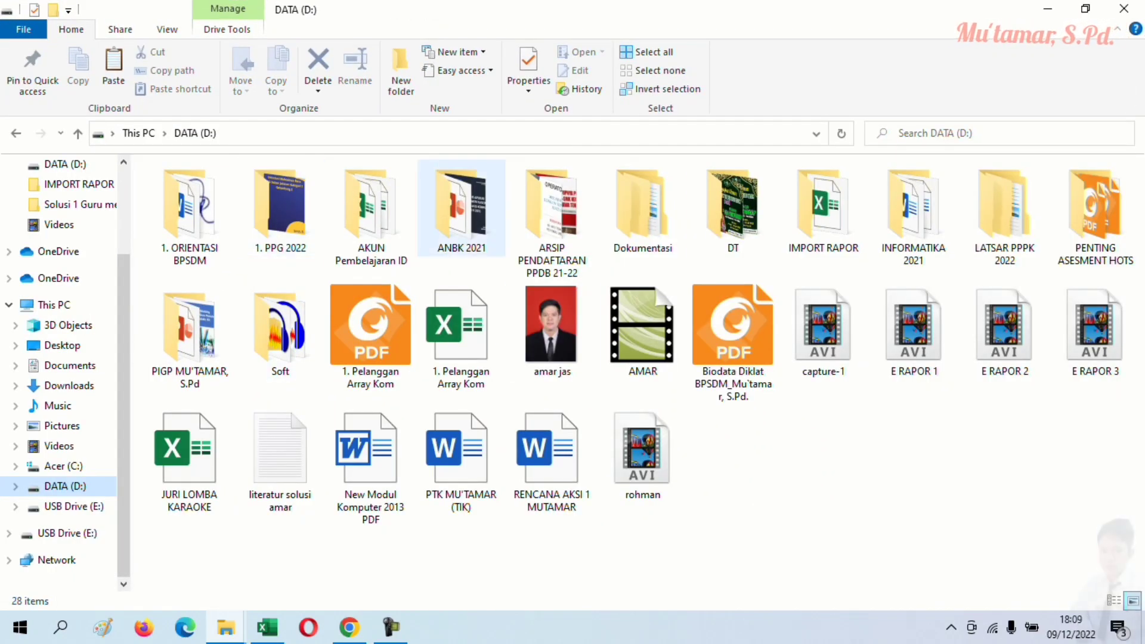
double_click(824, 209)
right_click(483, 286)
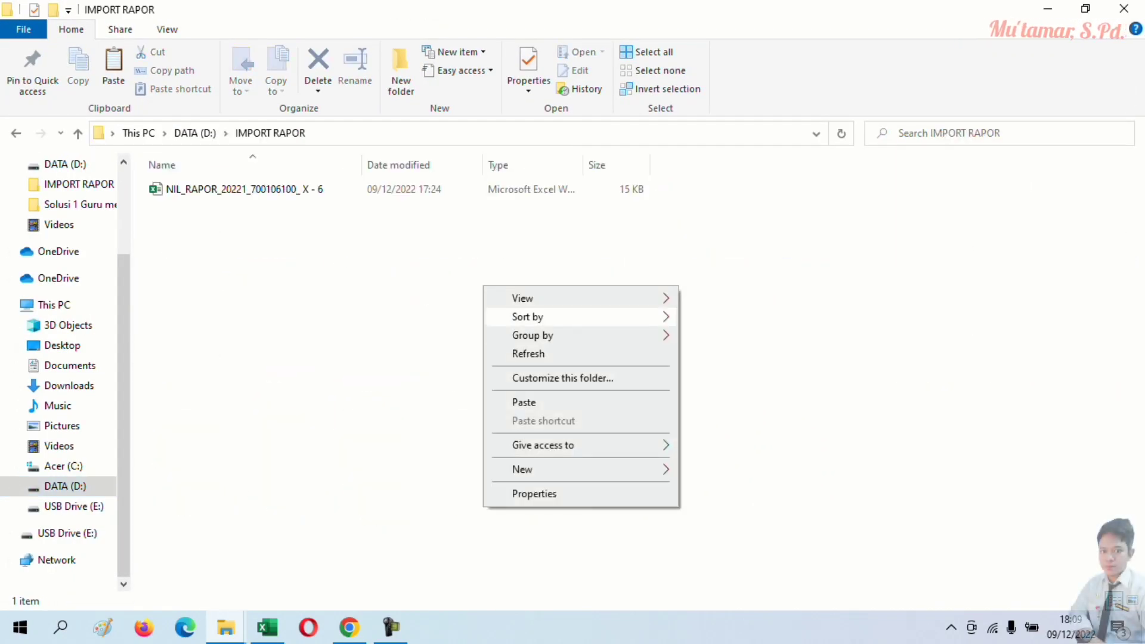
click(520, 402)
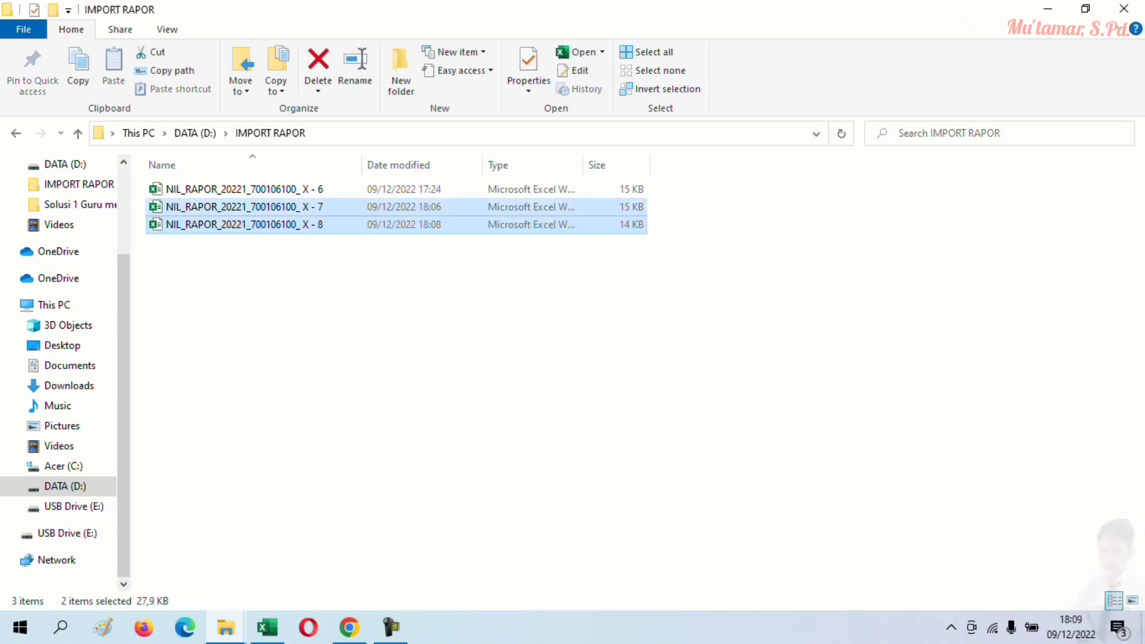
- Open the X - 8 template from IMPORT RAPOR in Excel
click(520, 402)
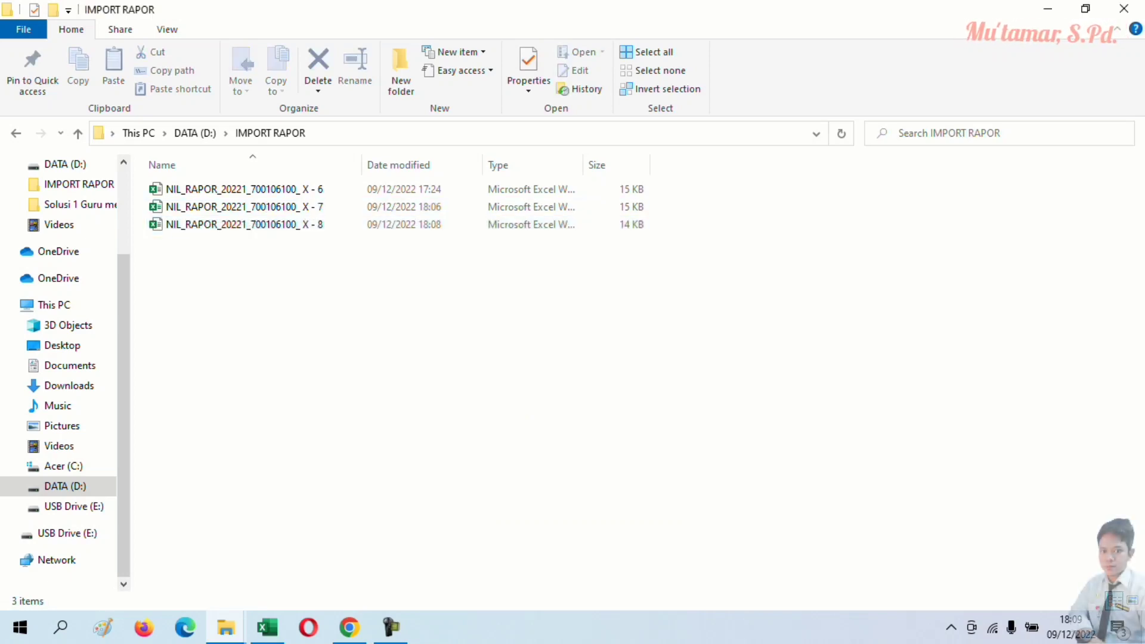
click(268, 628)
click(267, 628)
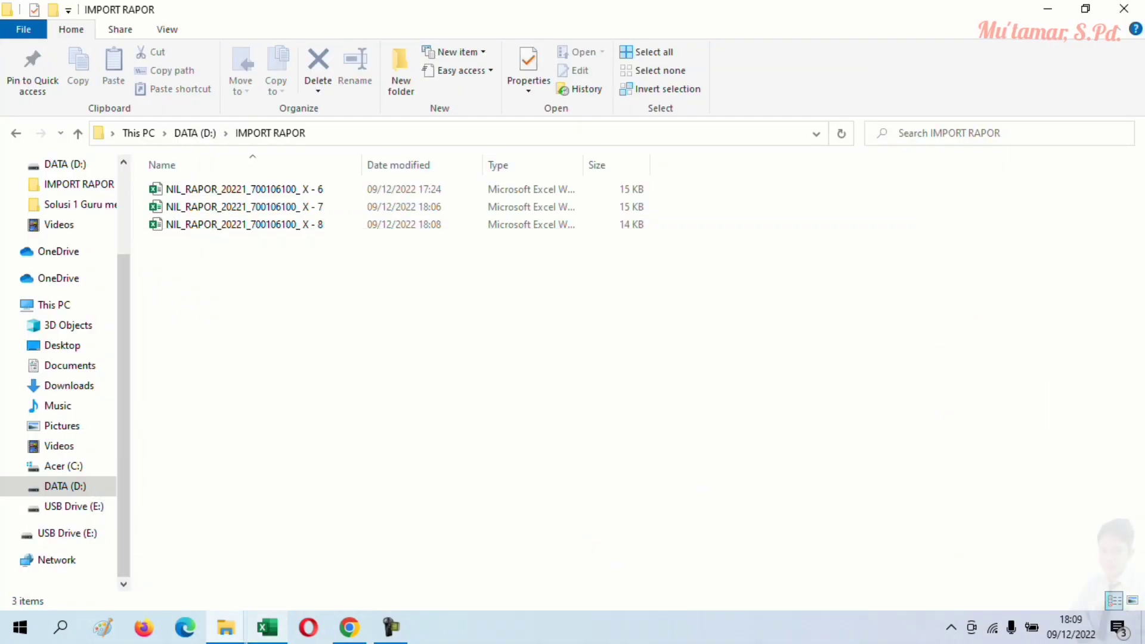
double_click(245, 225)
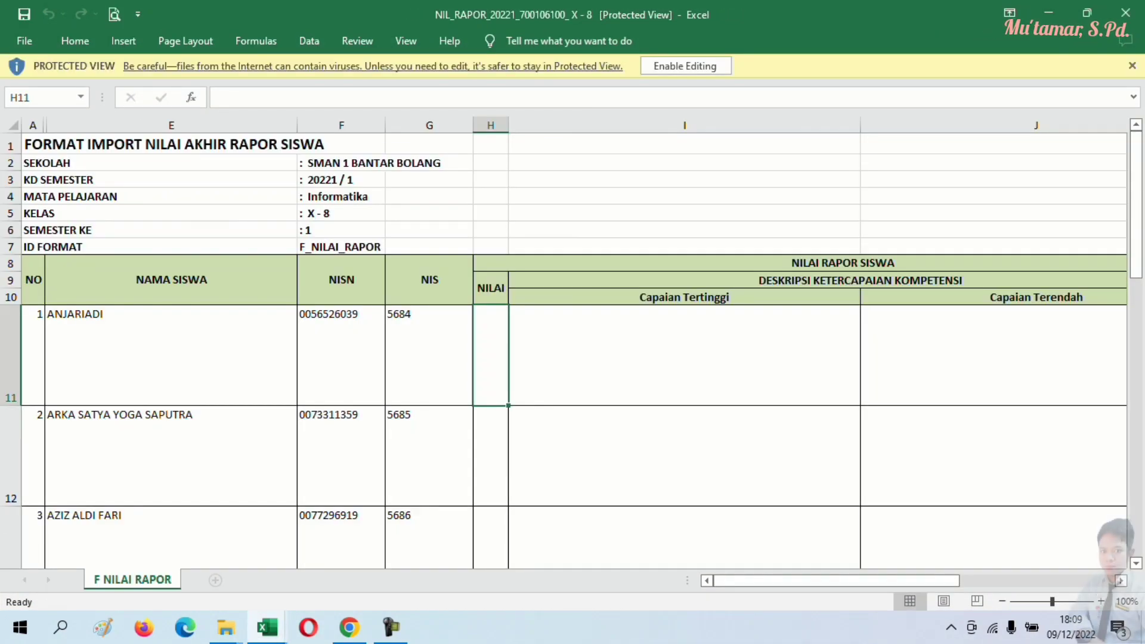
- Enable editing, then copy the report grades E11:E46 from the NR X.8 sheet
click(686, 66)
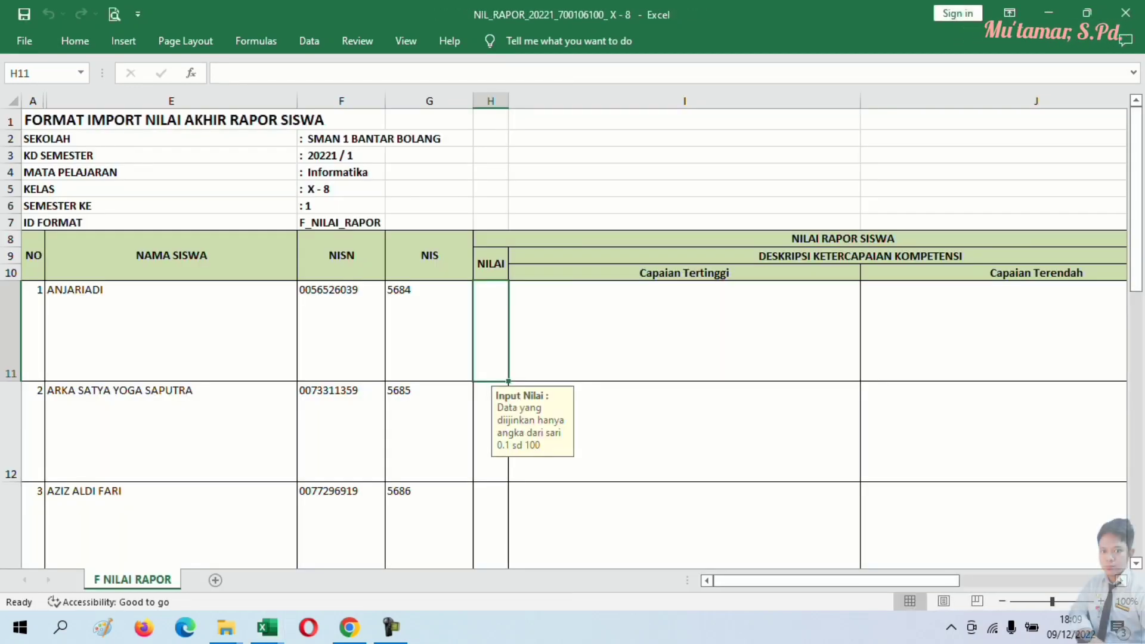
click(267, 628)
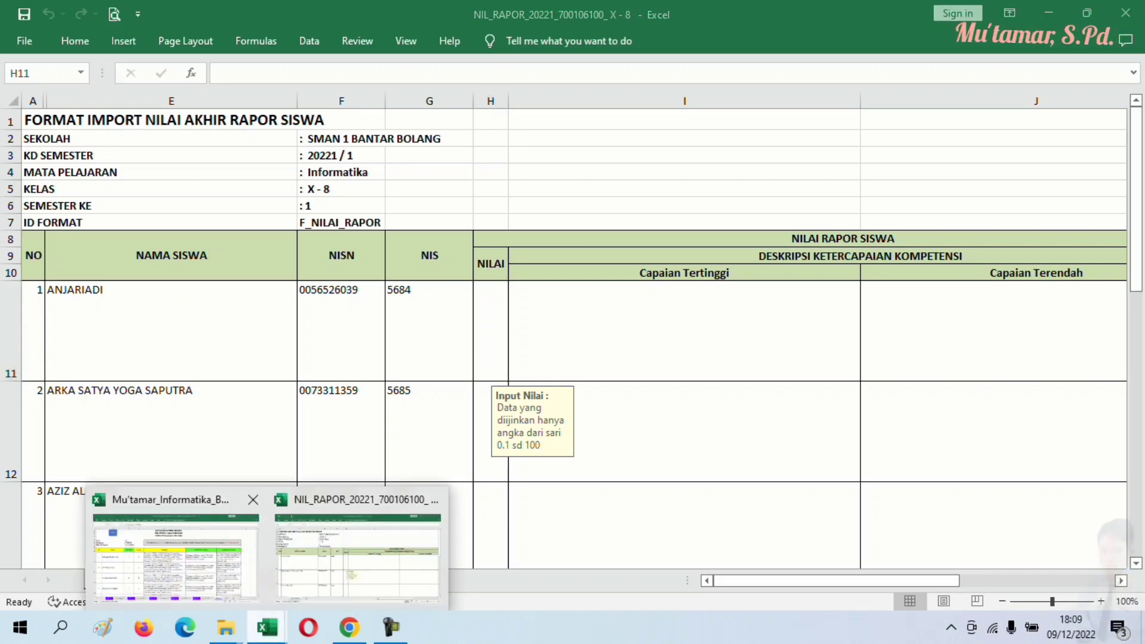
click(176, 555)
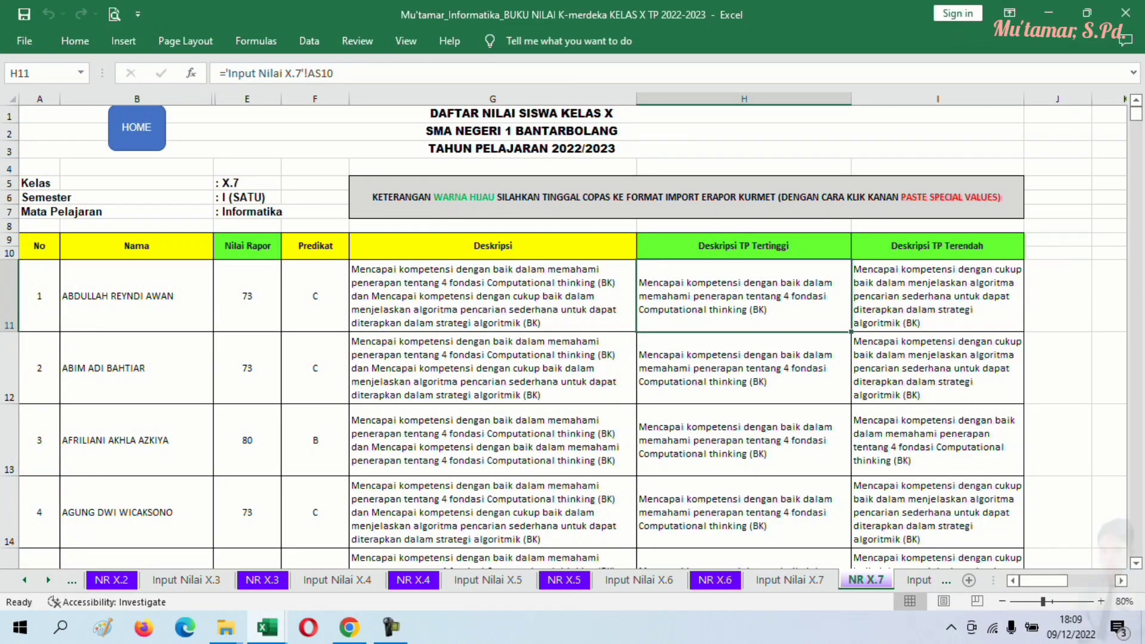
click(918, 580)
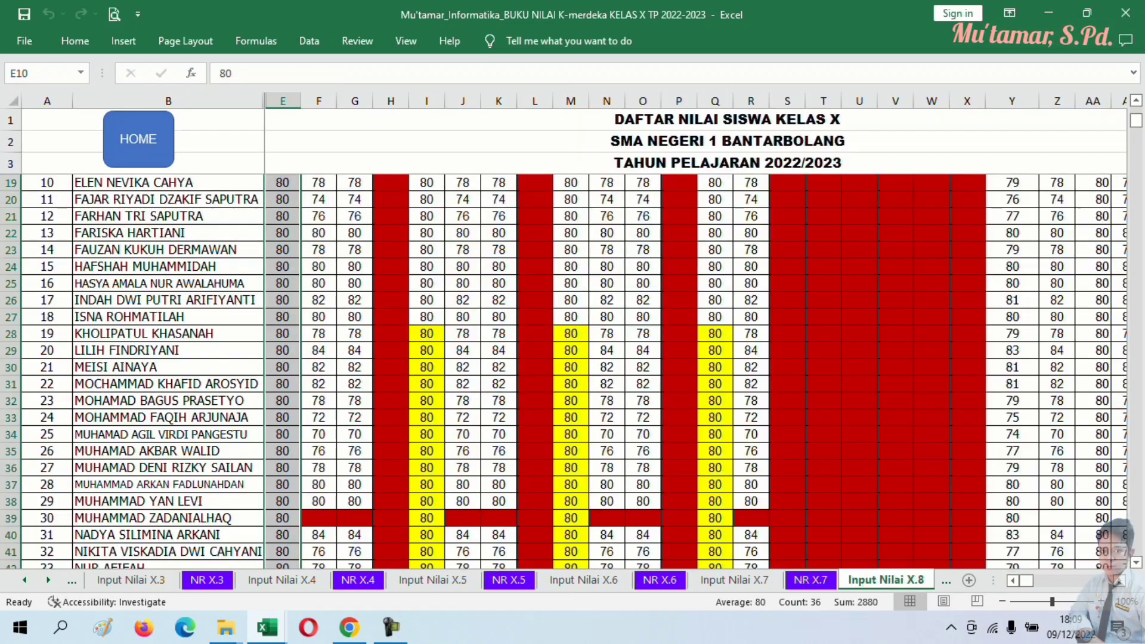
key(ctrl+Page_Down)
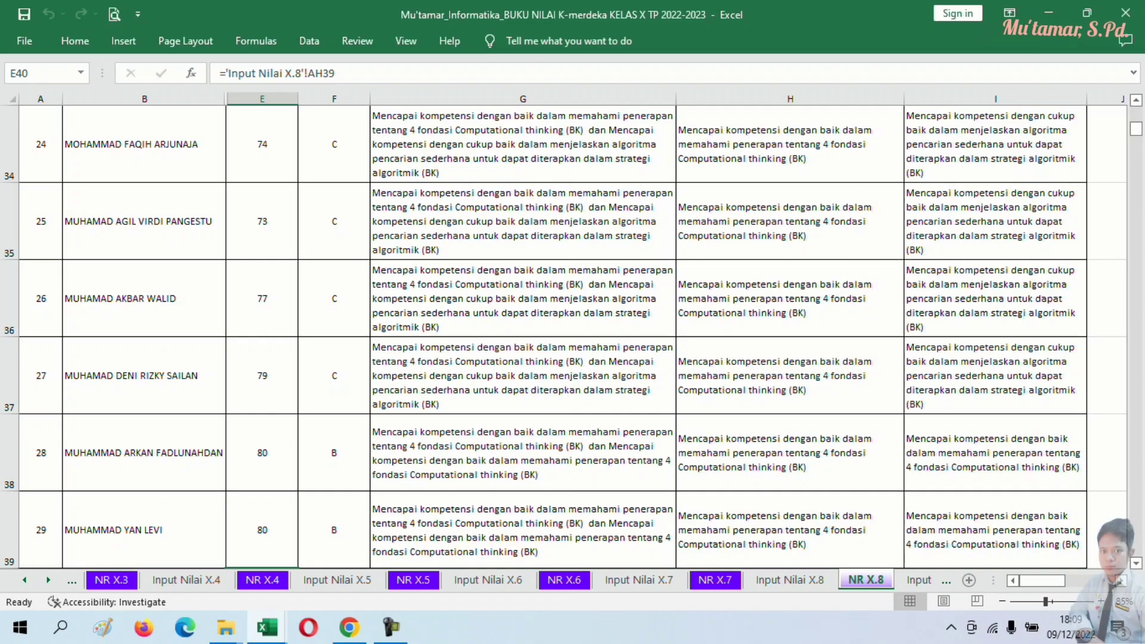
scroll(572, 335, up, 11)
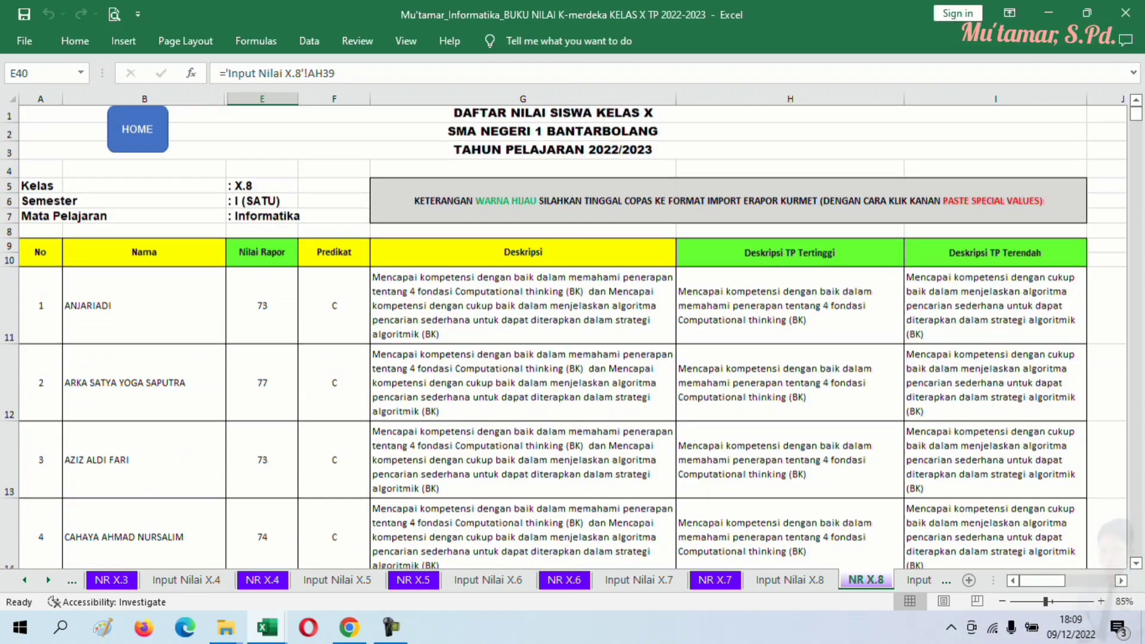
drag(263, 306, 281, 486)
right_click(264, 457)
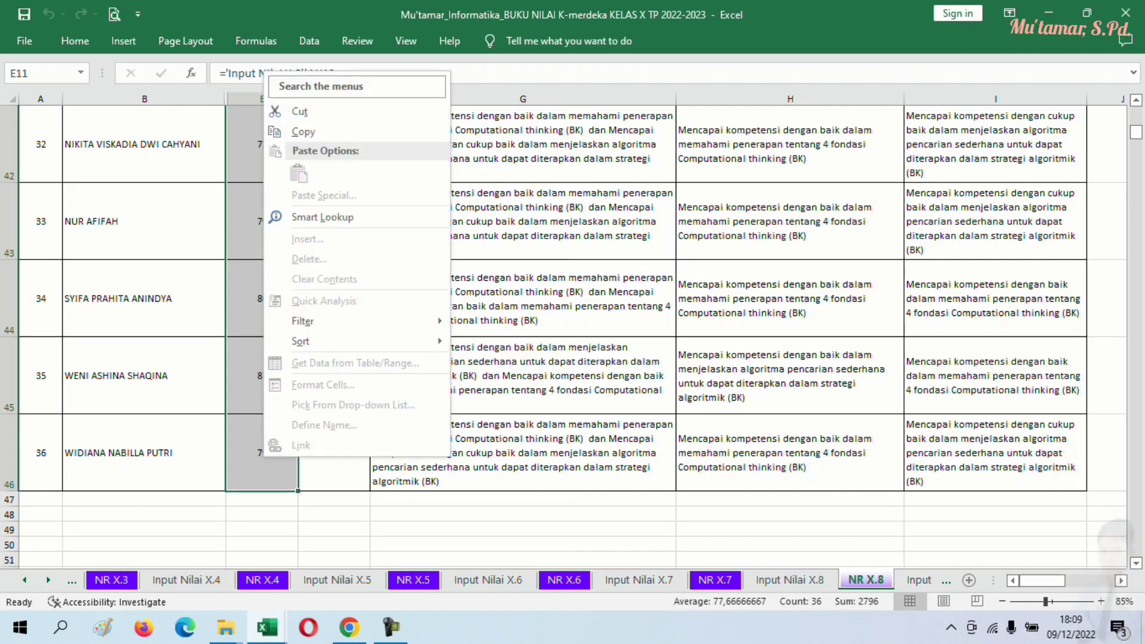
click(303, 131)
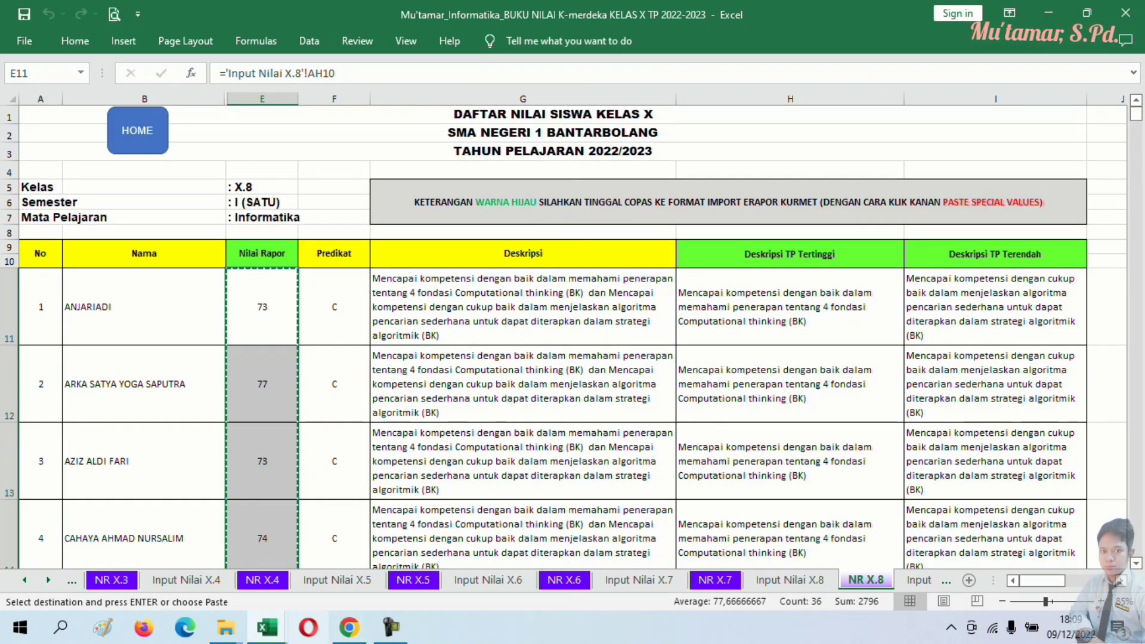
- Paste the grades as values into the X - 8 template's NILAI column from H11
click(268, 627)
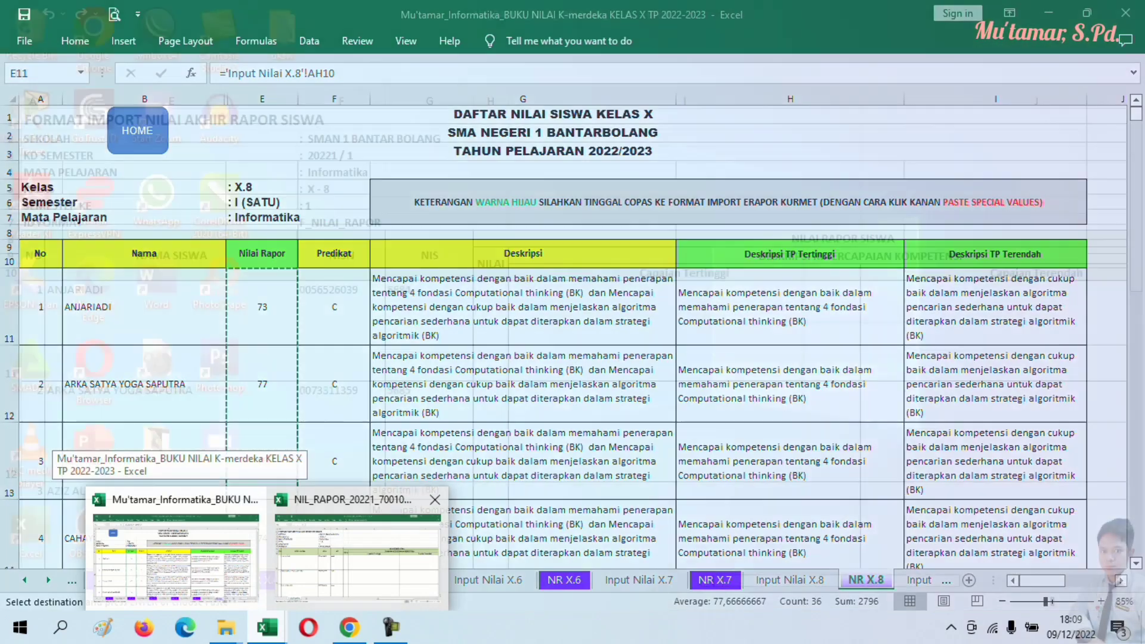
click(356, 557)
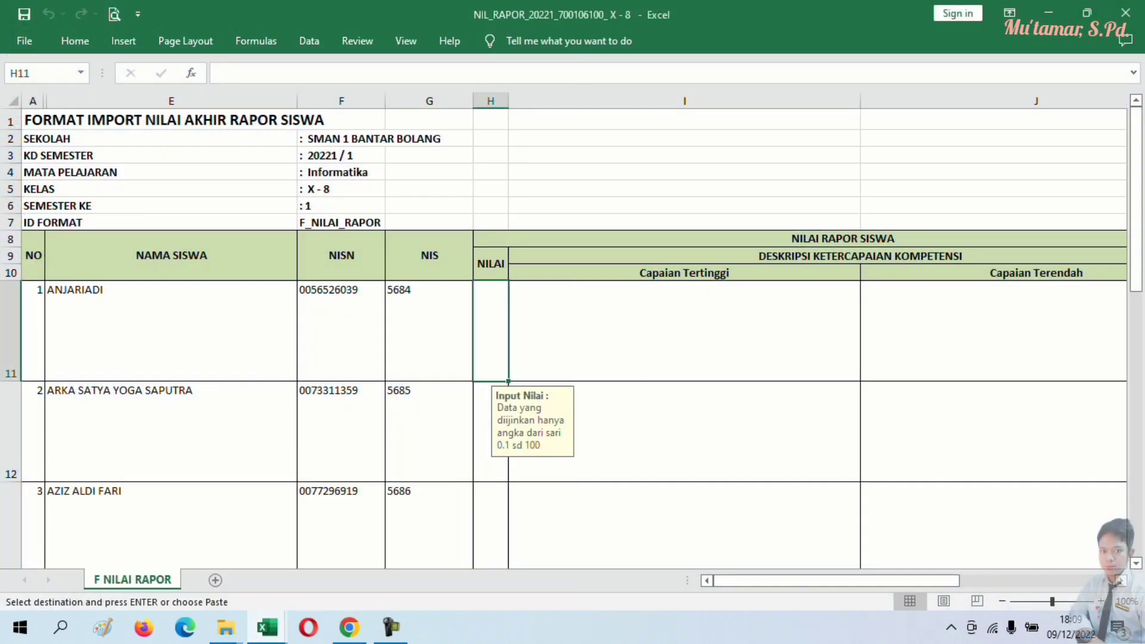
right_click(489, 331)
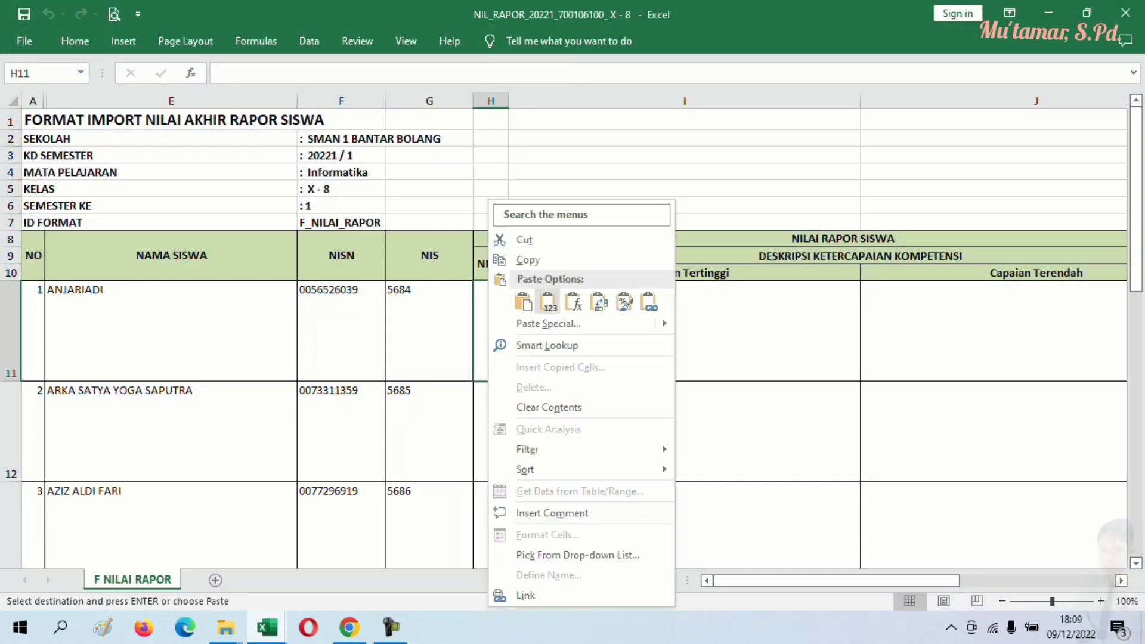
click(547, 303)
click(548, 303)
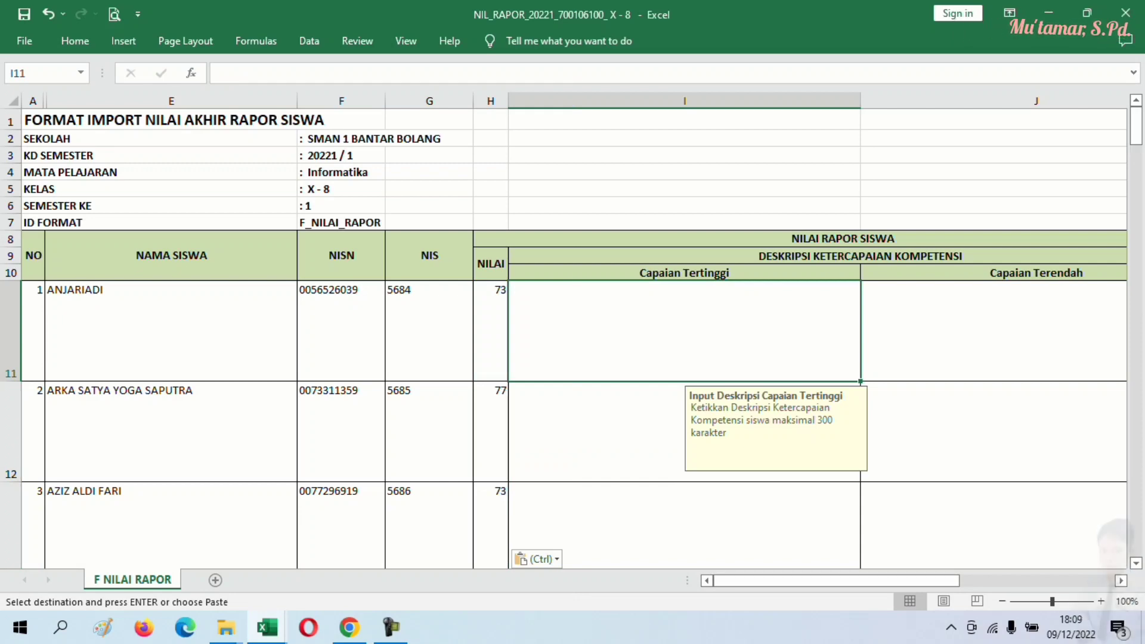
click(266, 628)
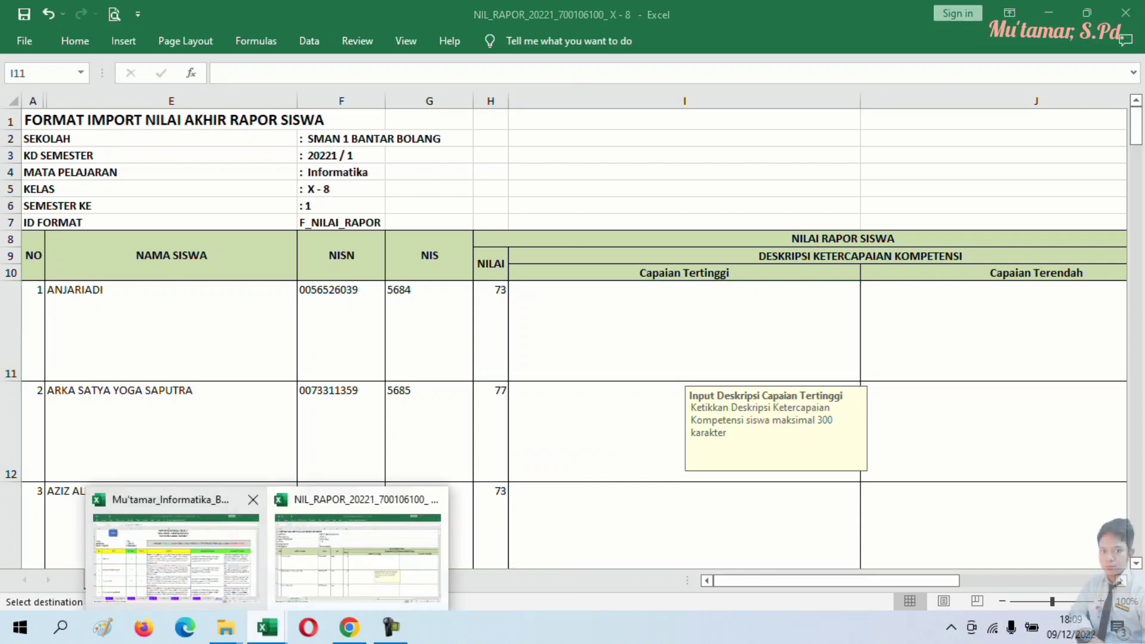
click(176, 558)
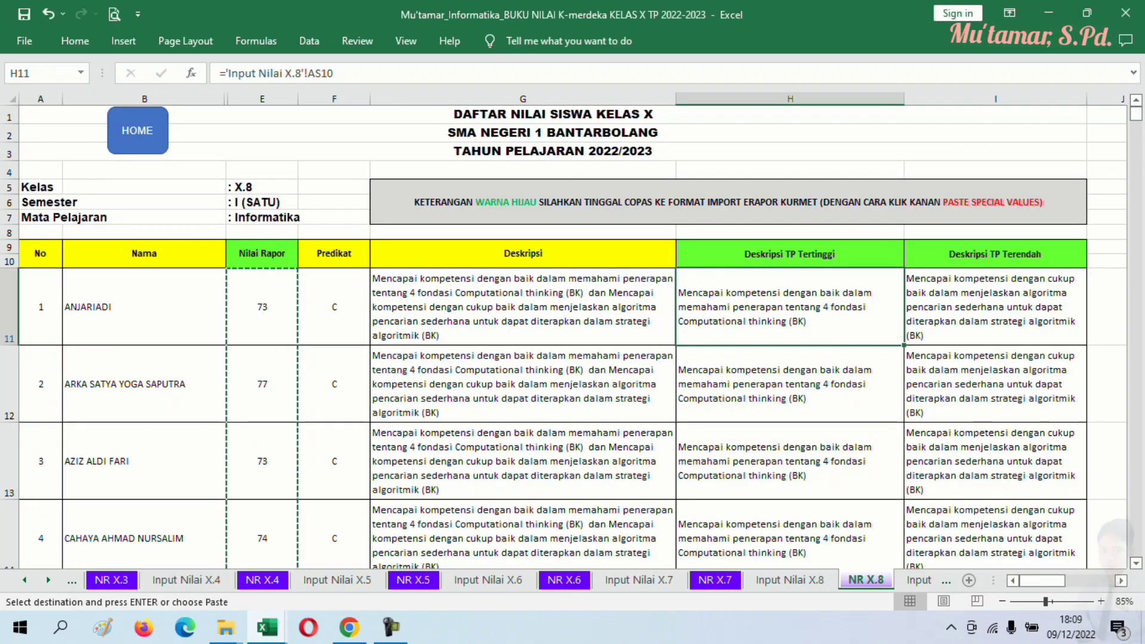
- Copy NR X.8 descriptions H11:I46 and paste them as values at the template's I11
drag(776, 307, 1056, 472)
right_click(769, 457)
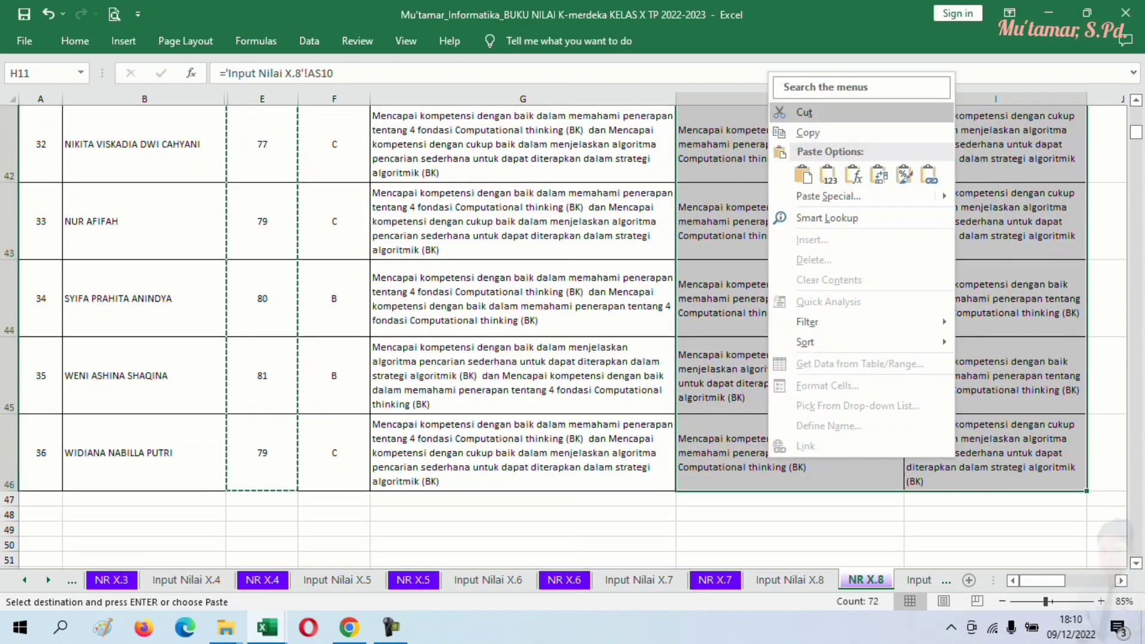
click(808, 133)
scroll(807, 238, up, 14)
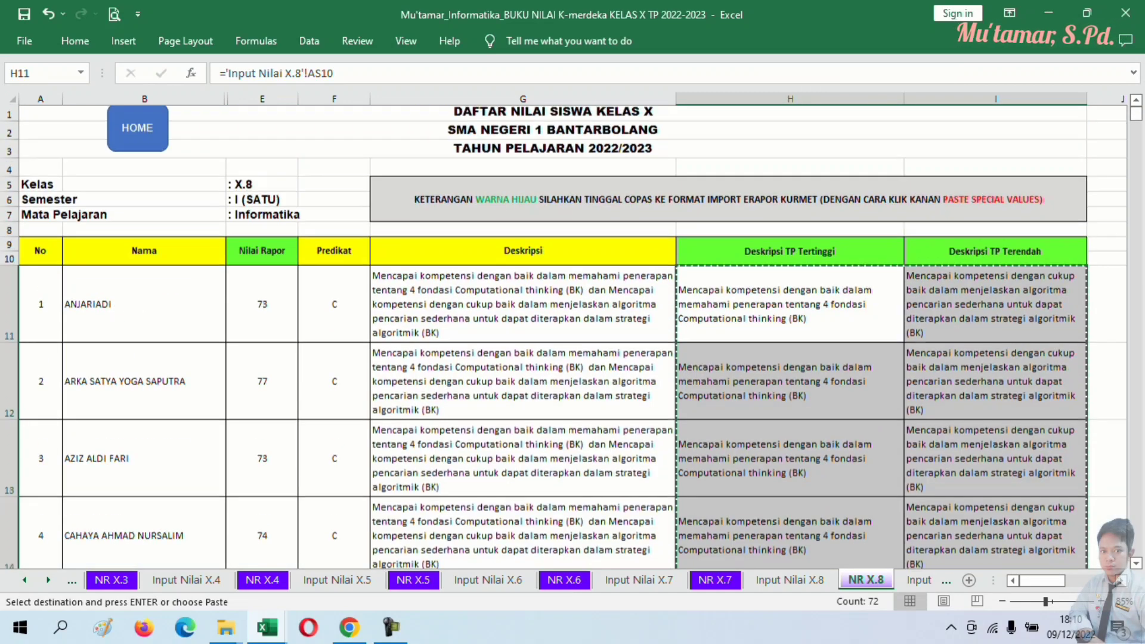
mouse_move(267, 627)
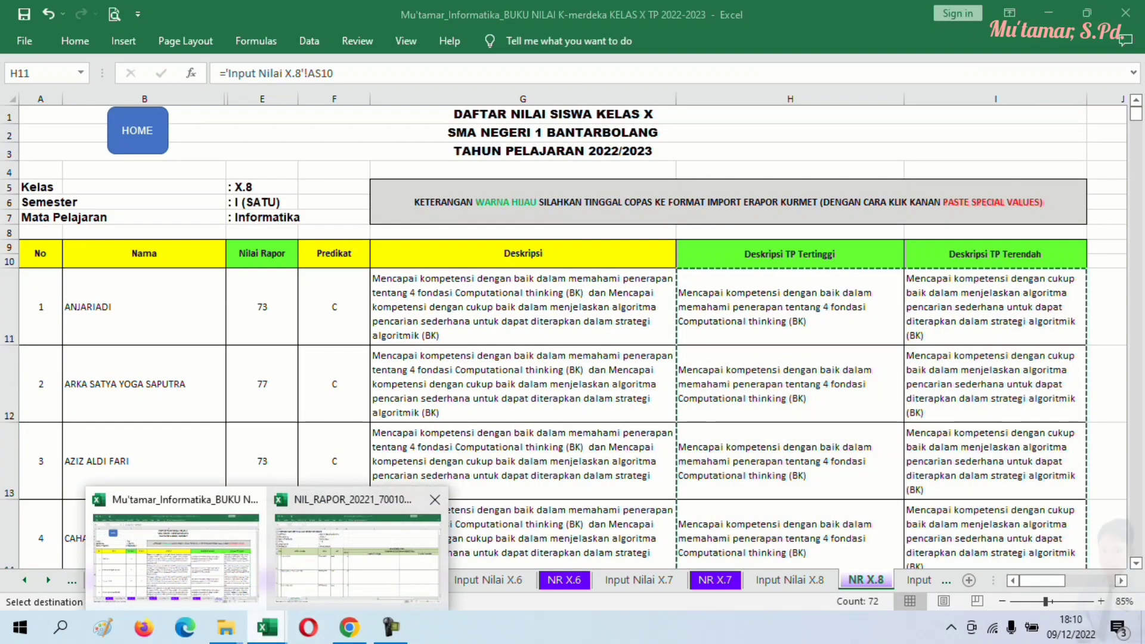
click(364, 542)
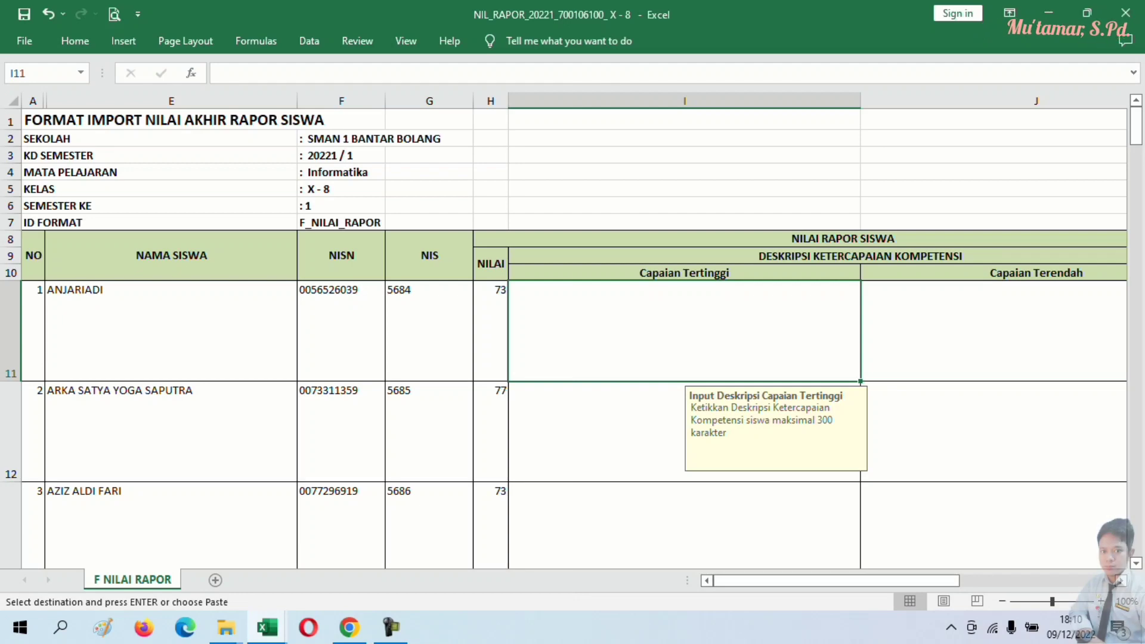
right_click(641, 324)
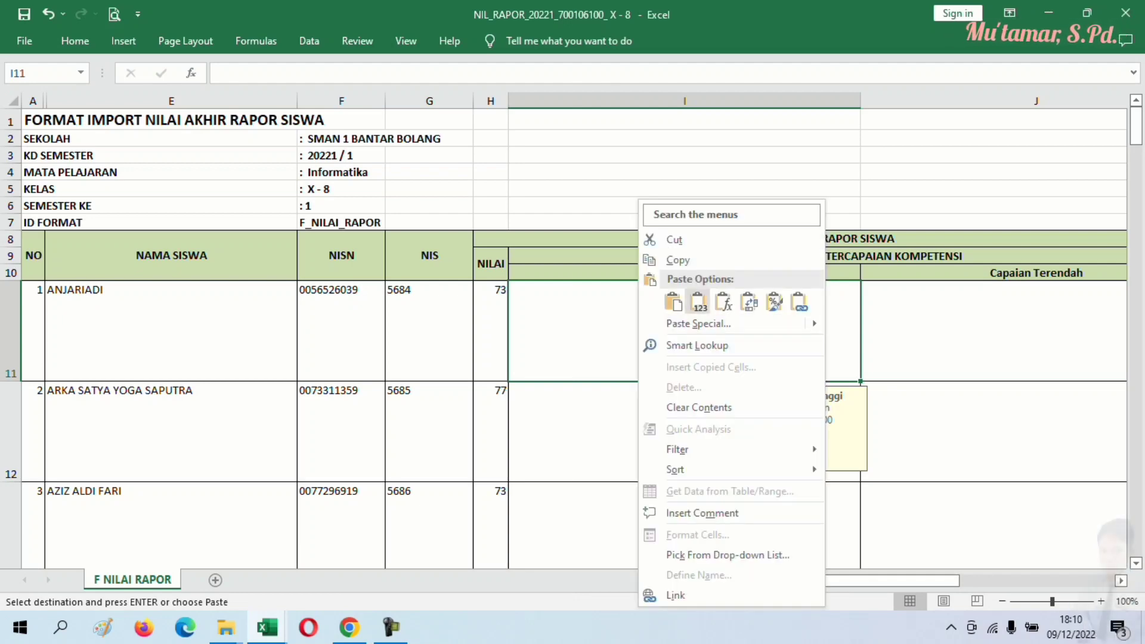
click(699, 303)
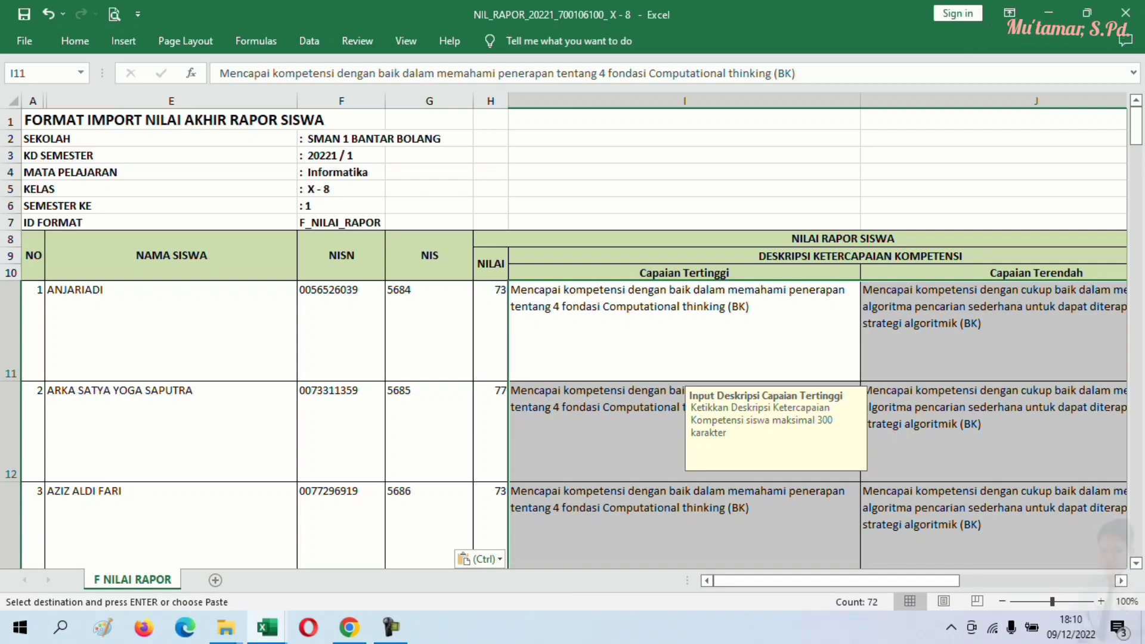
scroll(572, 334, down, 17)
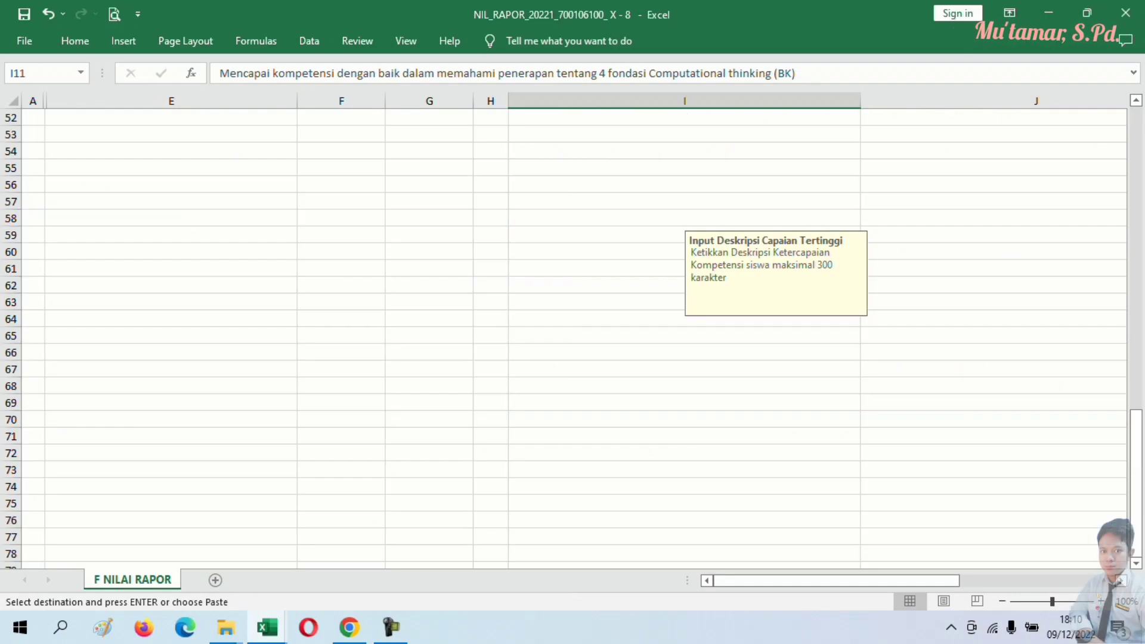
scroll(573, 334, up, 16)
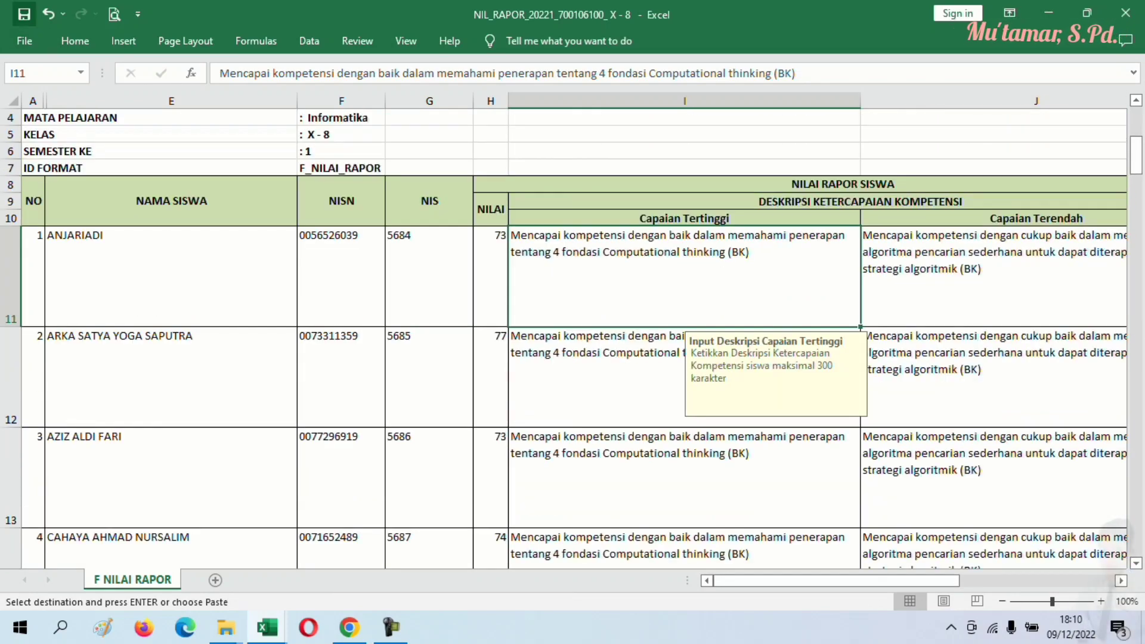
- Exit copy mode and go back to the e-Rapor import page in Chrome
key(Escape)
key(alt+Tab)
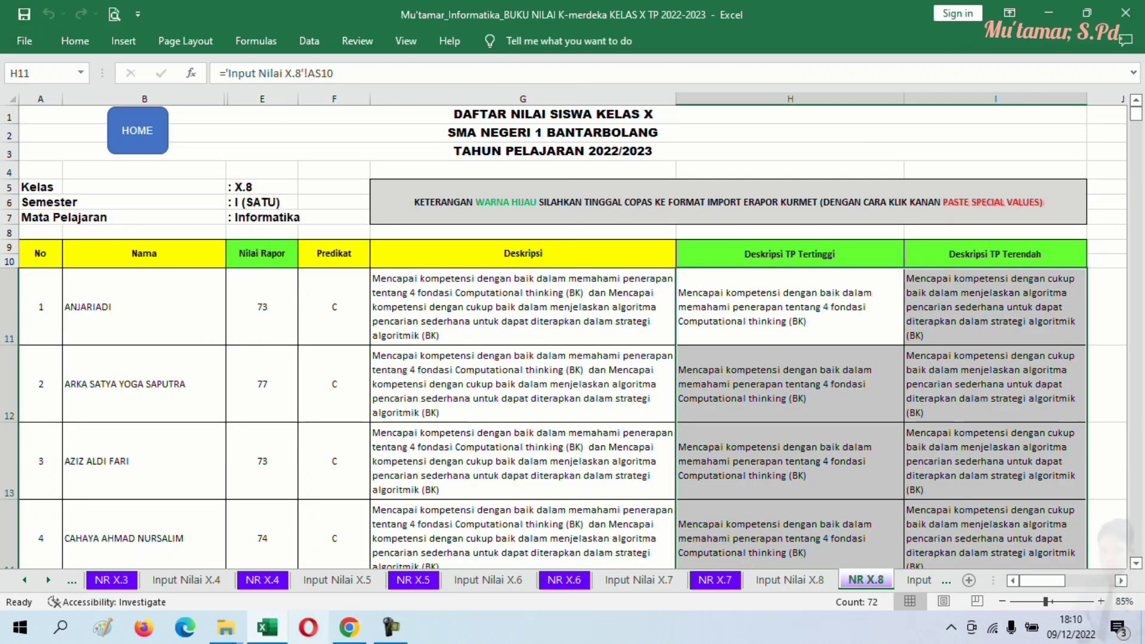
key(alt+Tab)
key(ctrl+shift+Tab)
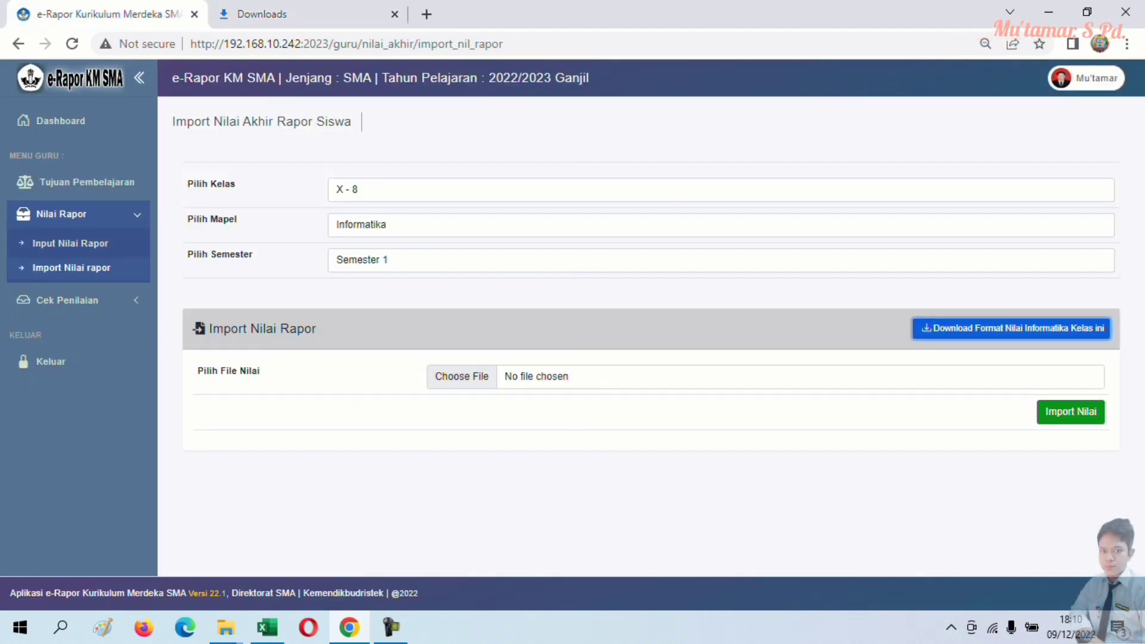
- Set the import form to class X - 8, Informatika, Semester 1 and begin choosing the grade file
click(71, 268)
click(477, 189)
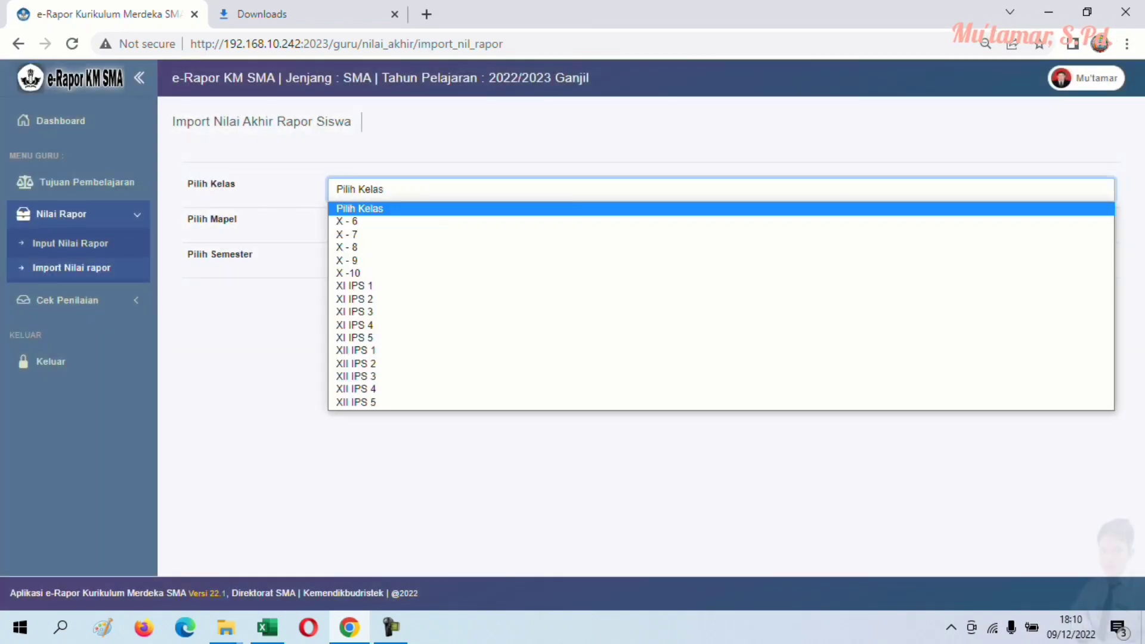
click(347, 247)
click(478, 224)
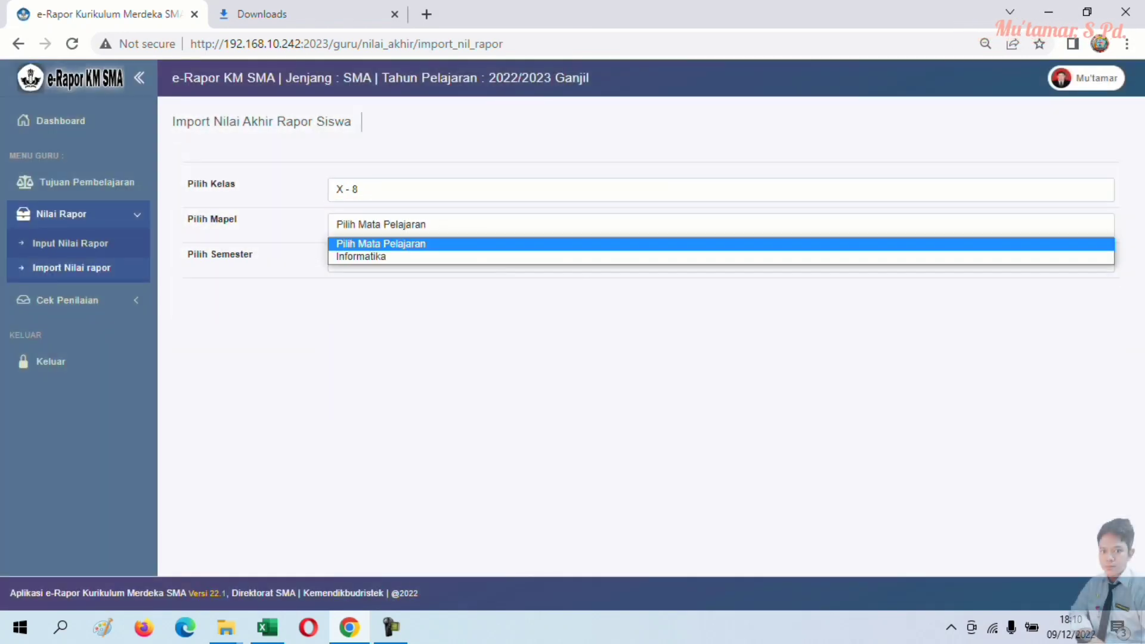
click(362, 257)
click(478, 260)
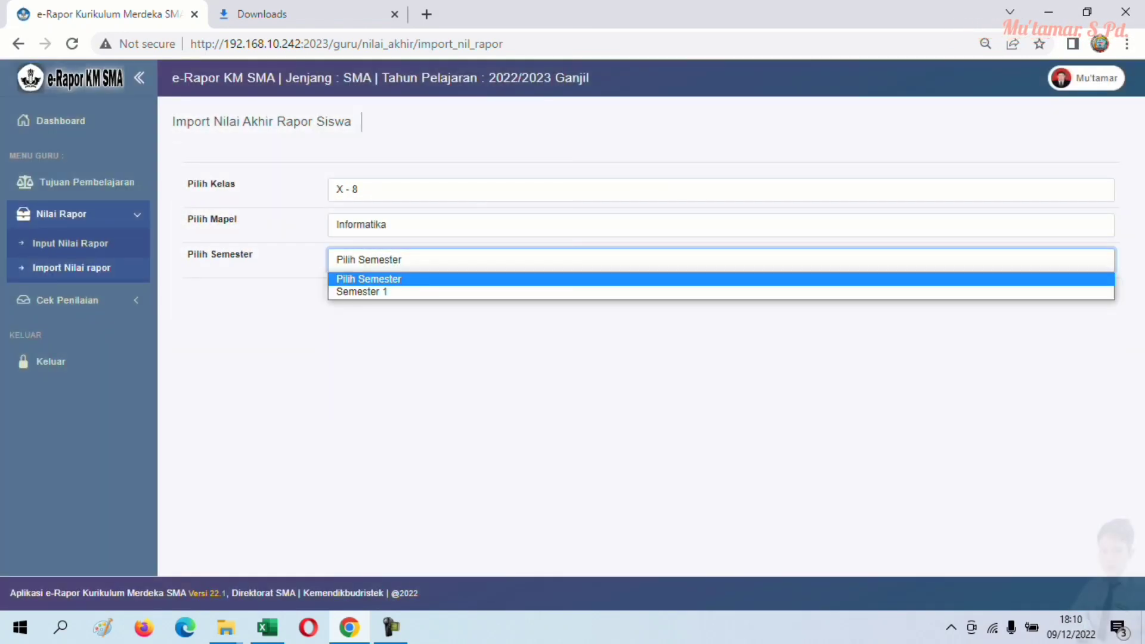
click(361, 291)
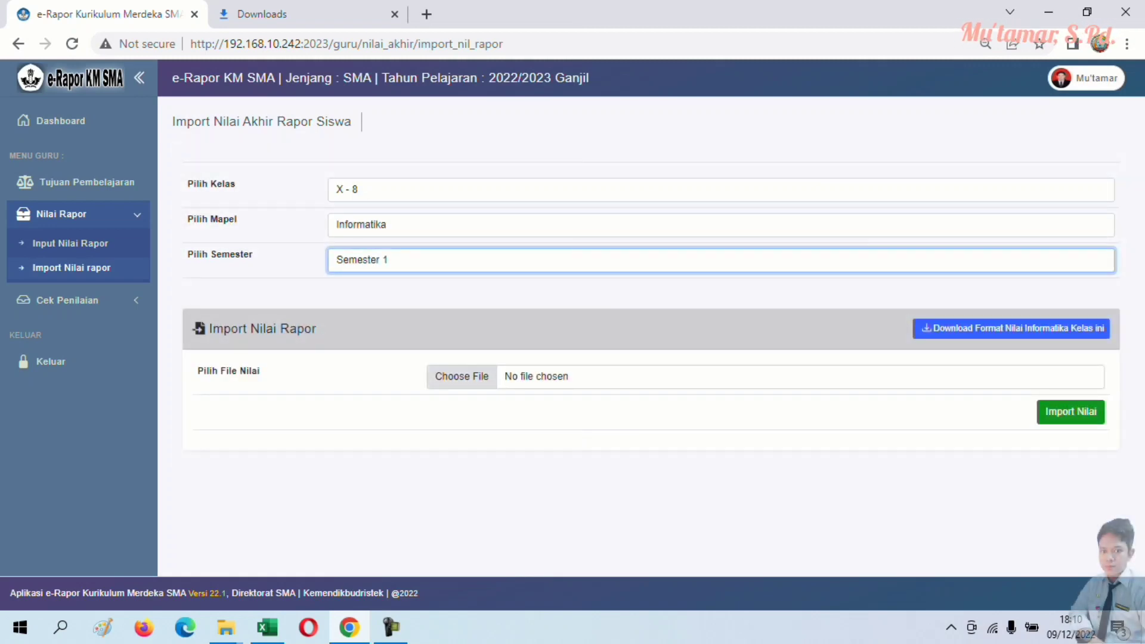
click(462, 376)
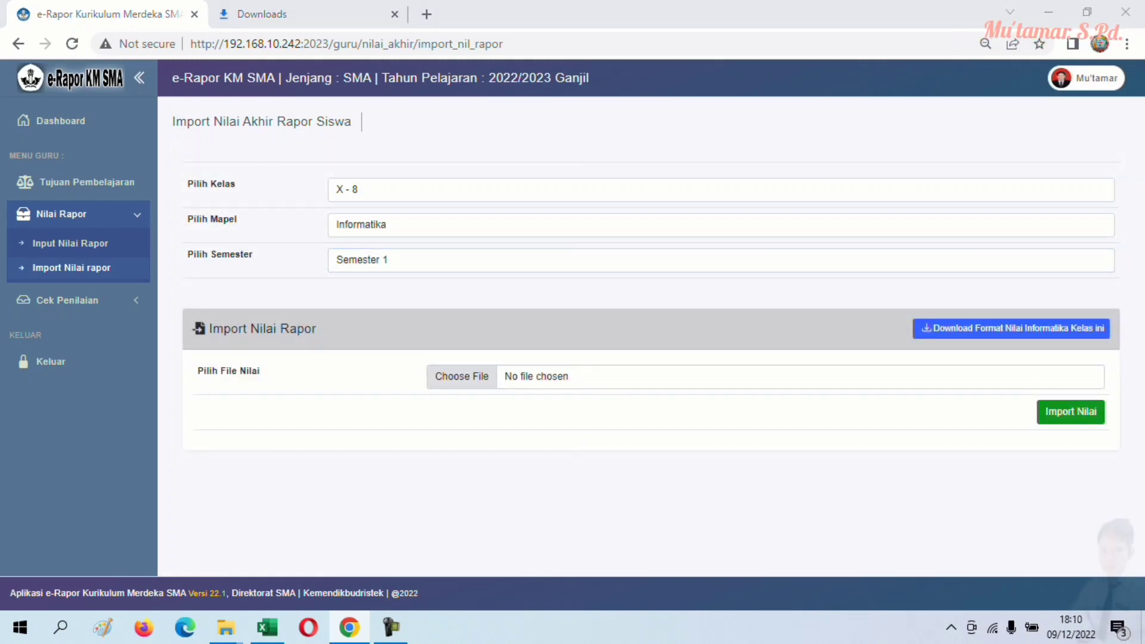
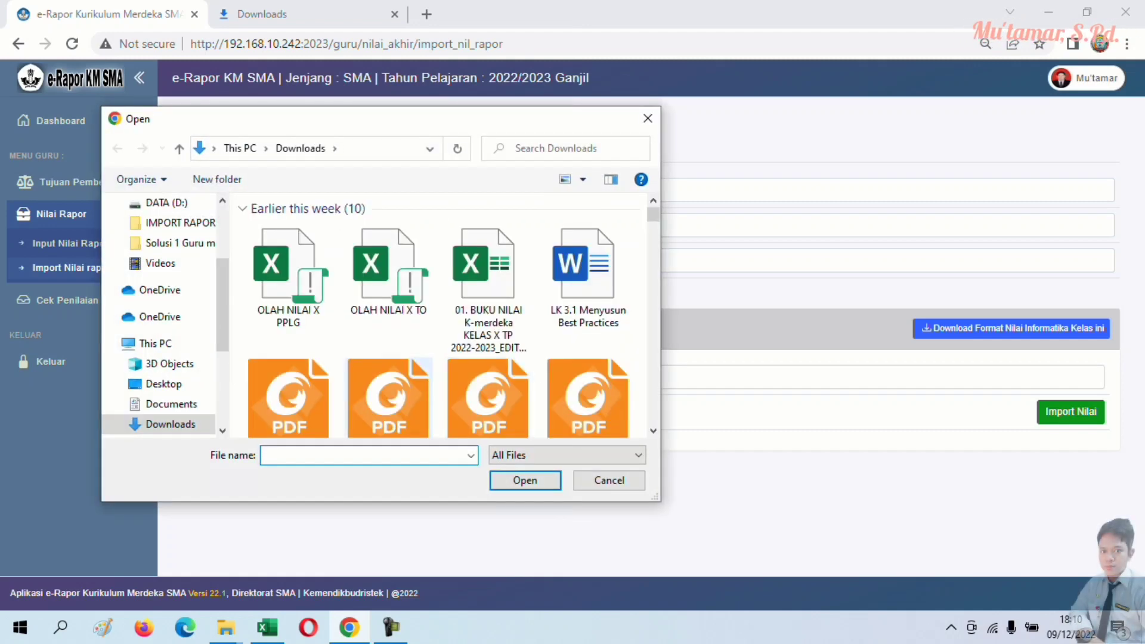
- Upload and import the X - 8 Informatika file from DATA (D:) > IMPORT RAPOR, then open Status Penilaian
scroll(161, 328, down, 5)
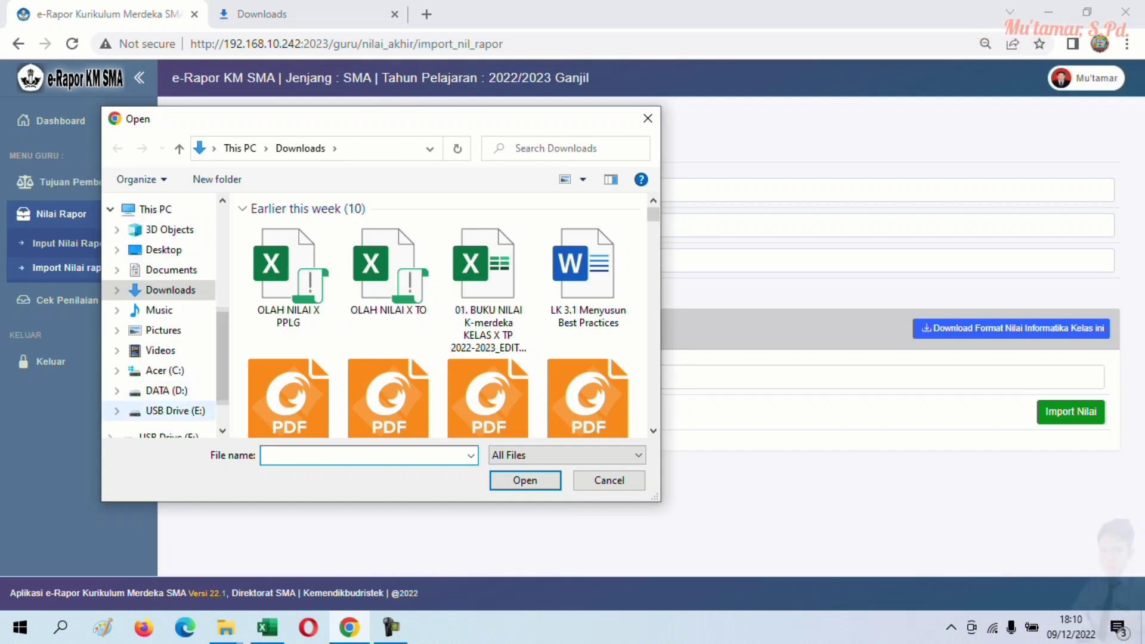
click(167, 390)
double_click(298, 329)
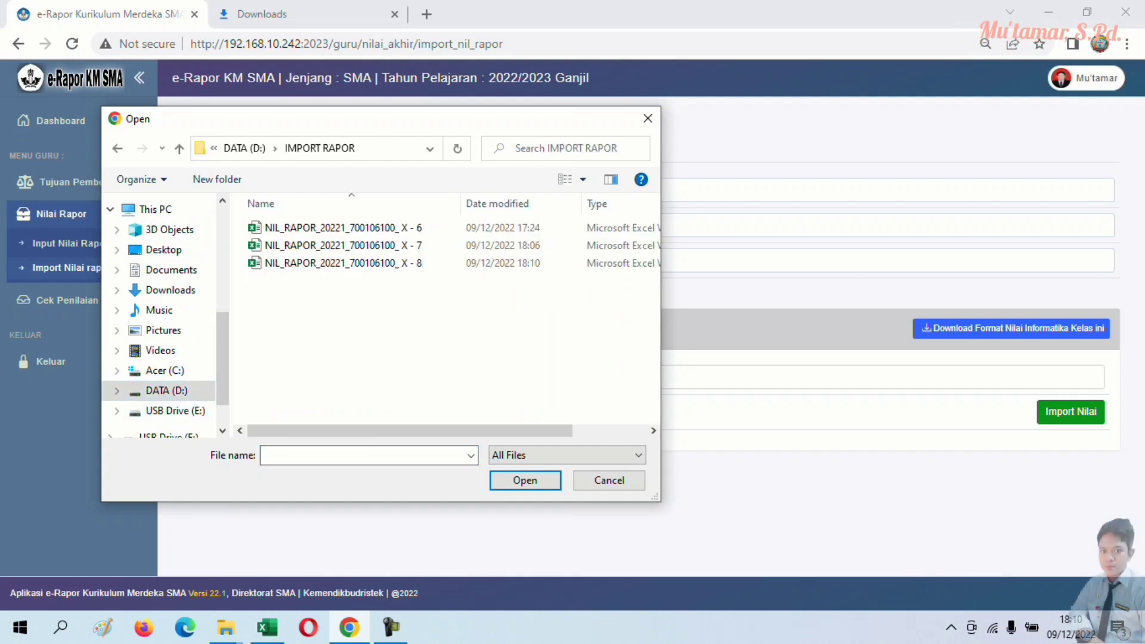
double_click(334, 263)
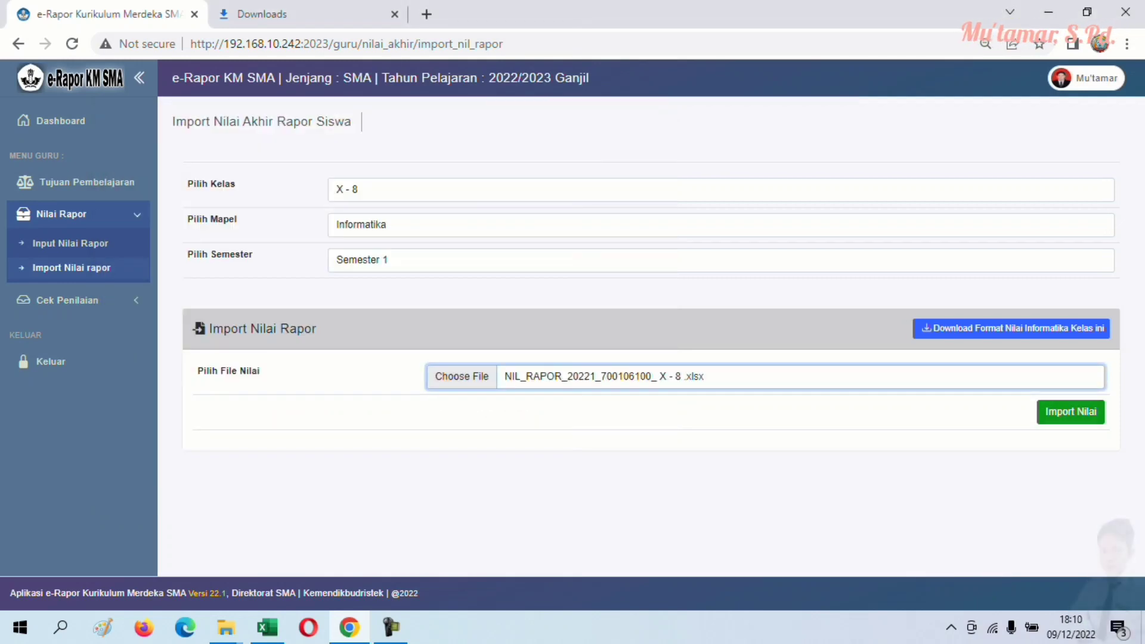
click(1071, 412)
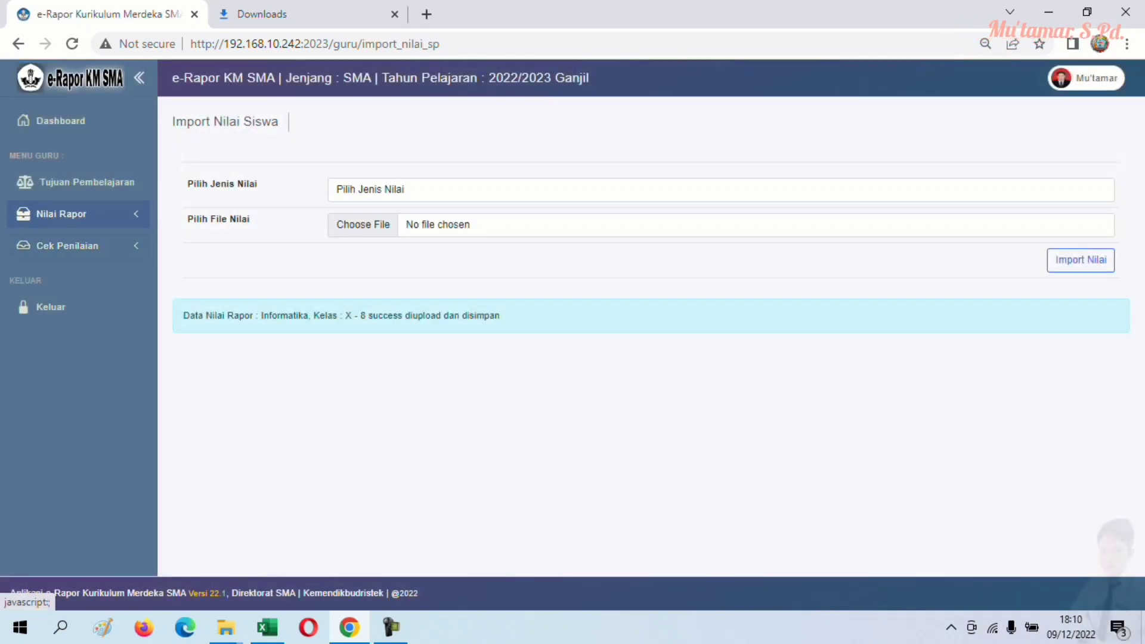
click(67, 246)
click(69, 273)
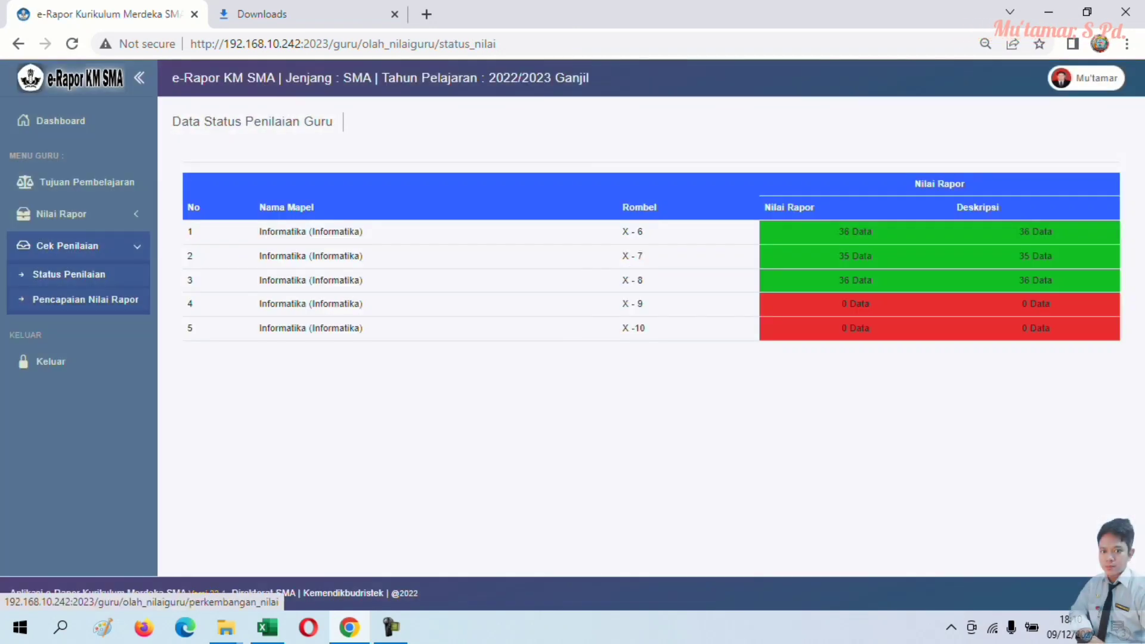
- Open Pencapaian Nilai Rapor for class X - 8 and subject Informatika
click(85, 299)
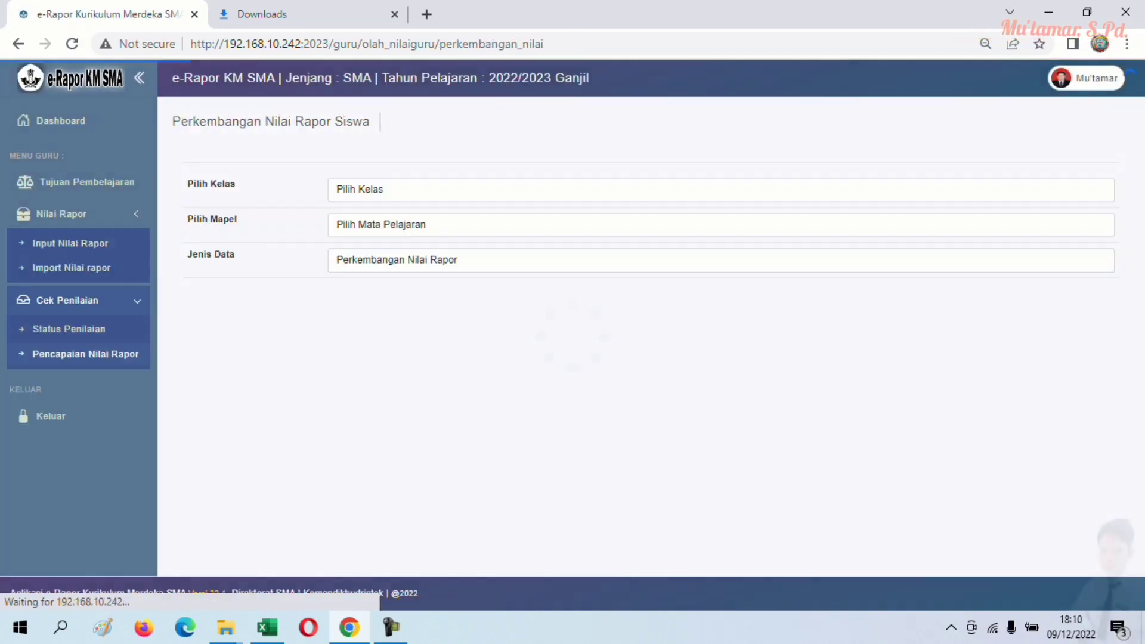
click(721, 190)
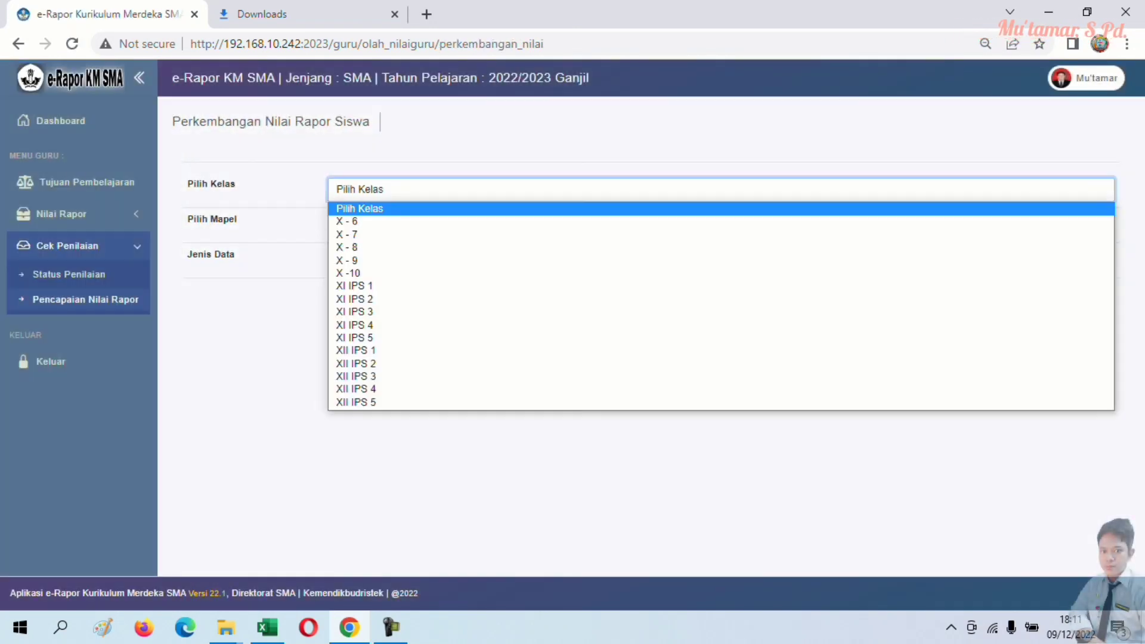
click(352, 220)
click(721, 224)
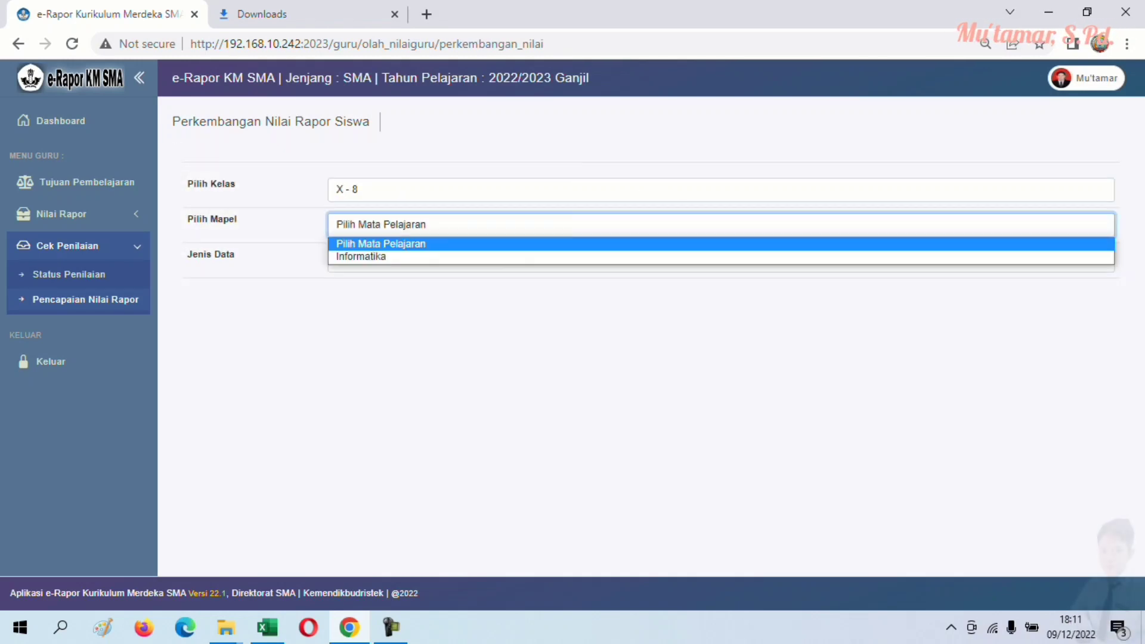
click(358, 253)
- Switch Jenis Data to descriptions and back to semester report grades, then expand Nilai Rapor
click(713, 259)
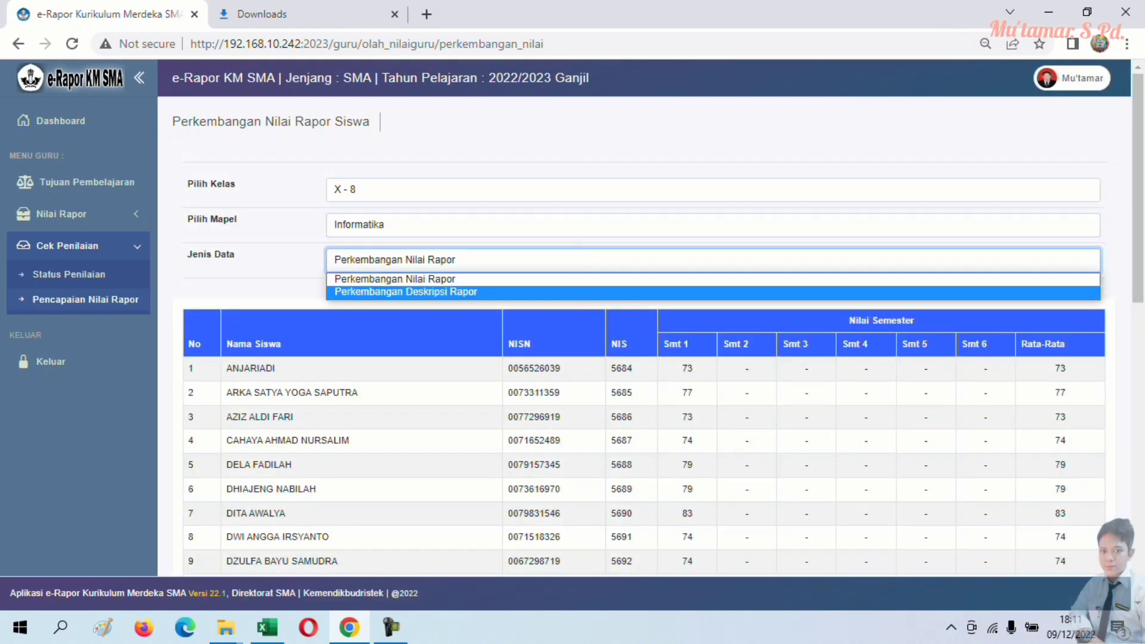
click(406, 291)
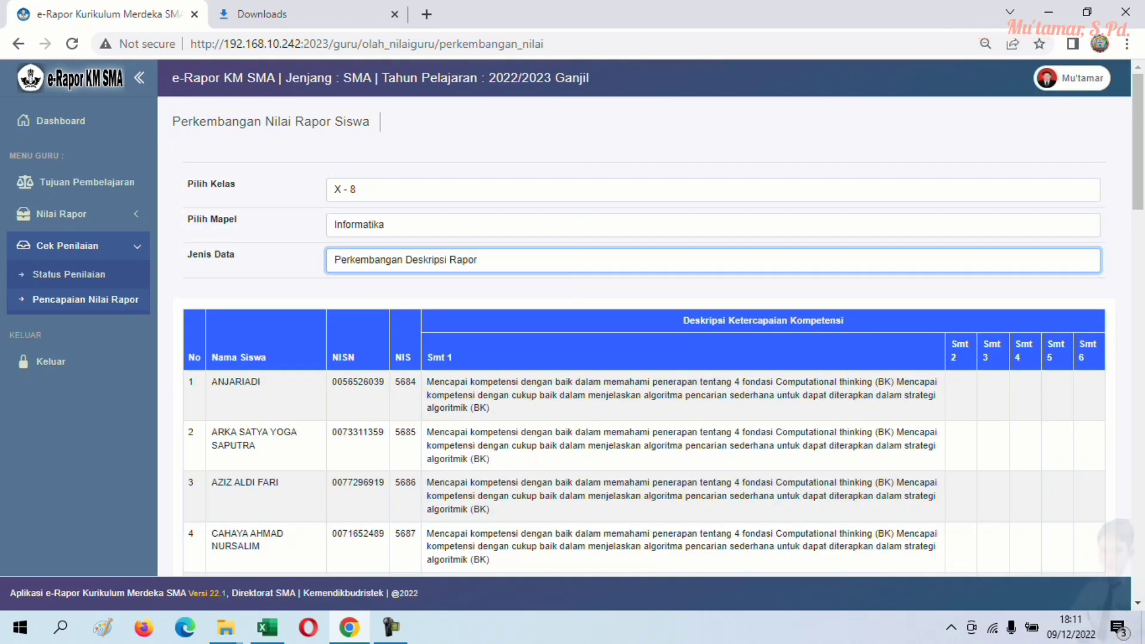
click(713, 260)
click(406, 276)
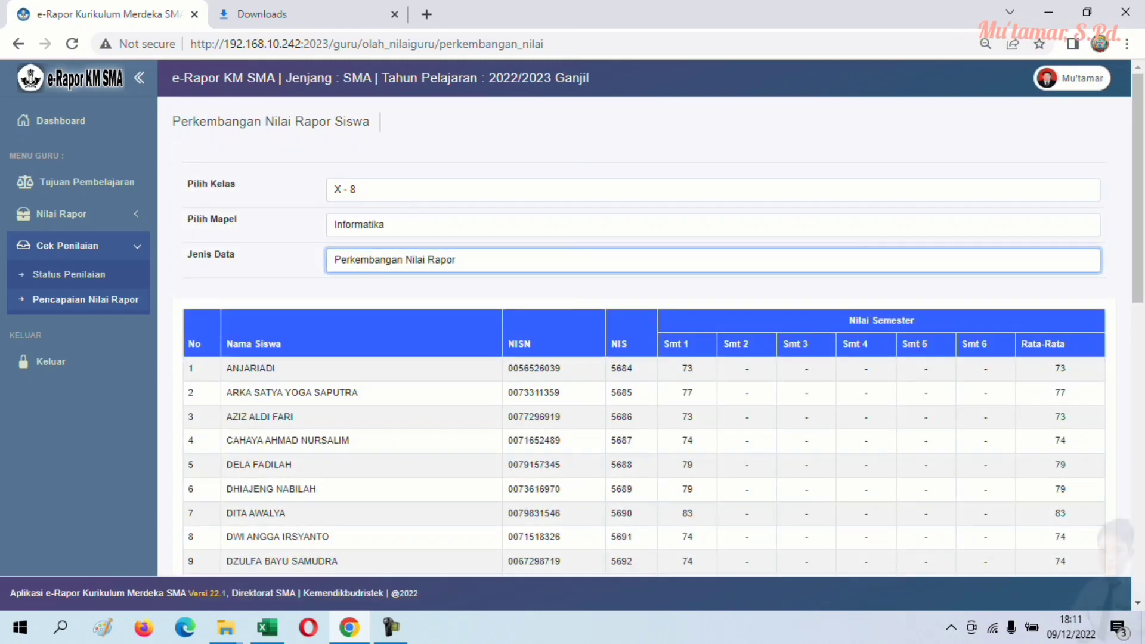
click(62, 214)
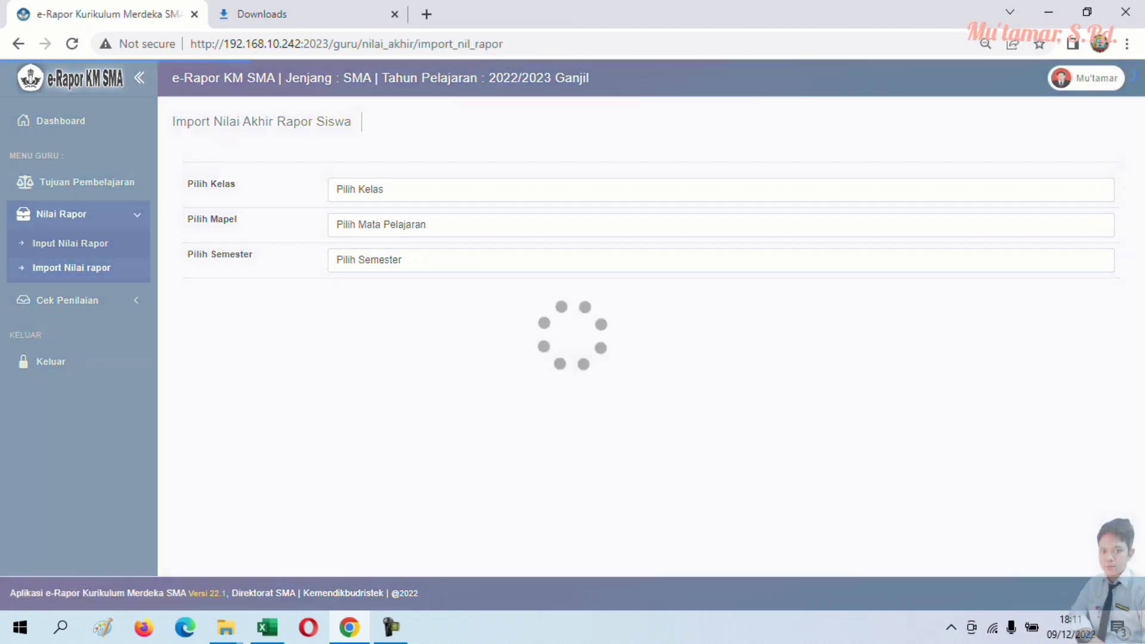
- Set the template form to class X - 9, Informatika, Semester 1
click(358, 189)
click(346, 260)
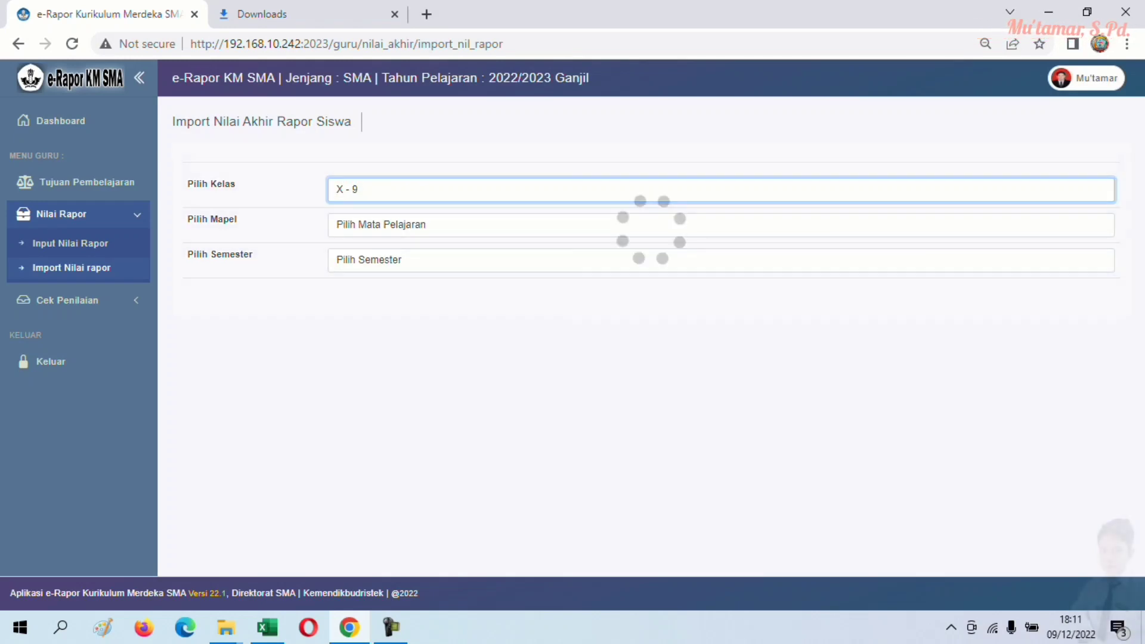
click(382, 224)
click(361, 256)
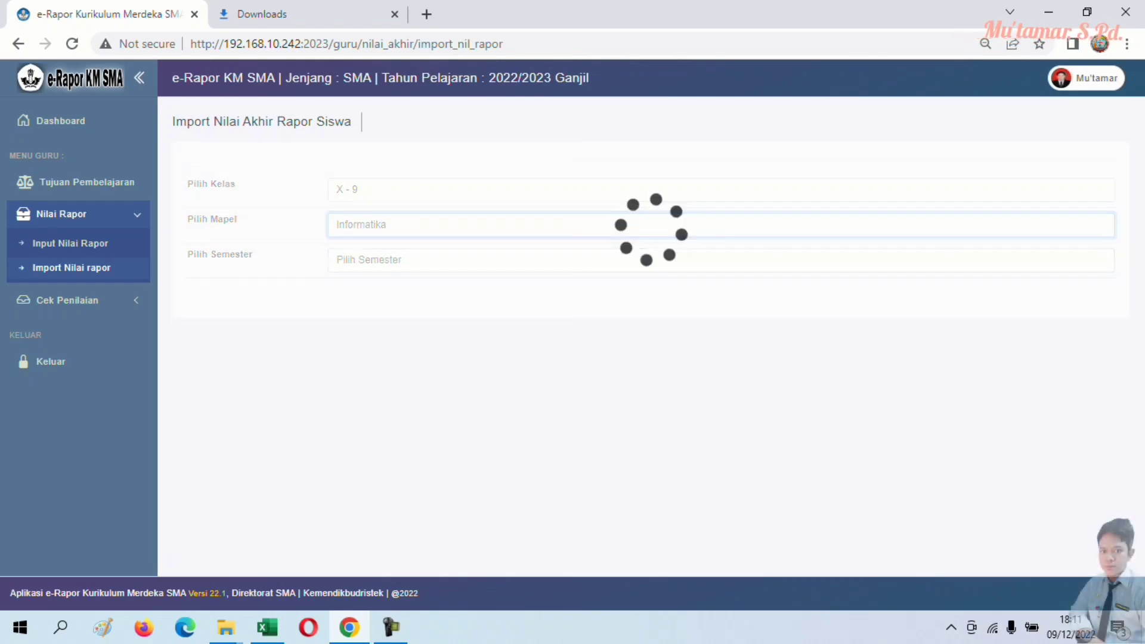
click(382, 259)
click(358, 289)
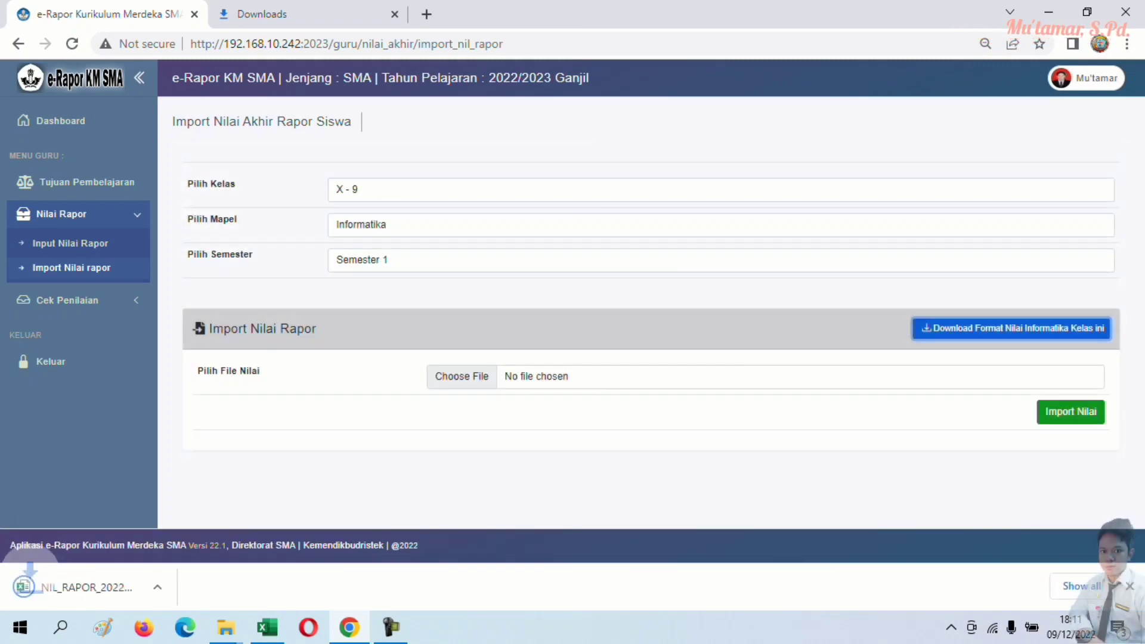
- Reveal the downloaded X - 9 template in its Downloads folder
key(ctrl+j)
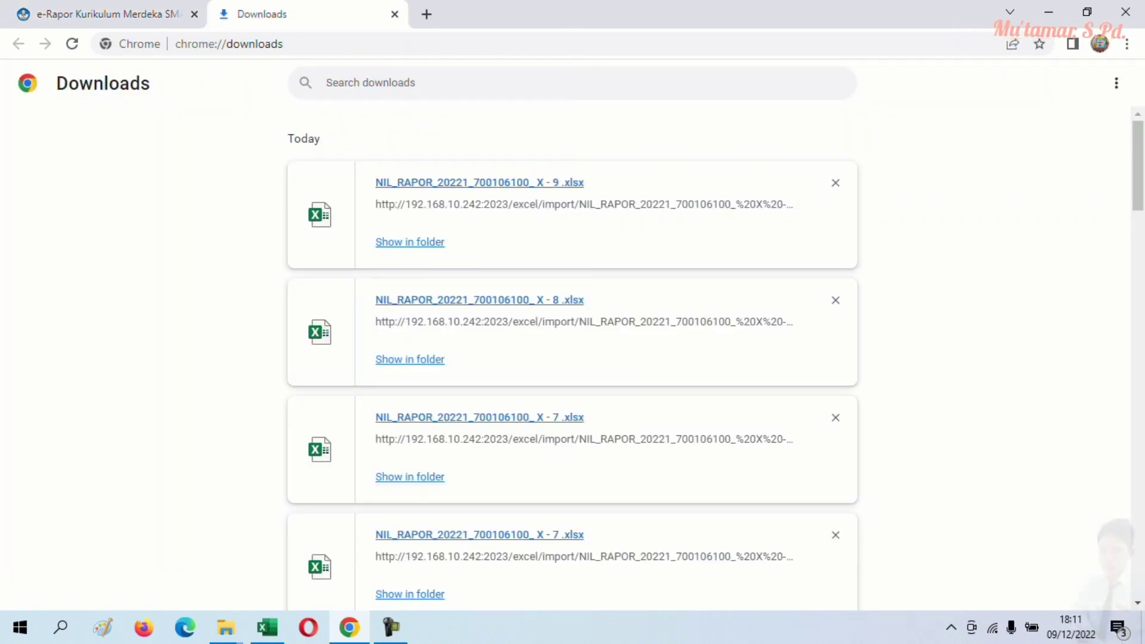
click(410, 242)
right_click(413, 360)
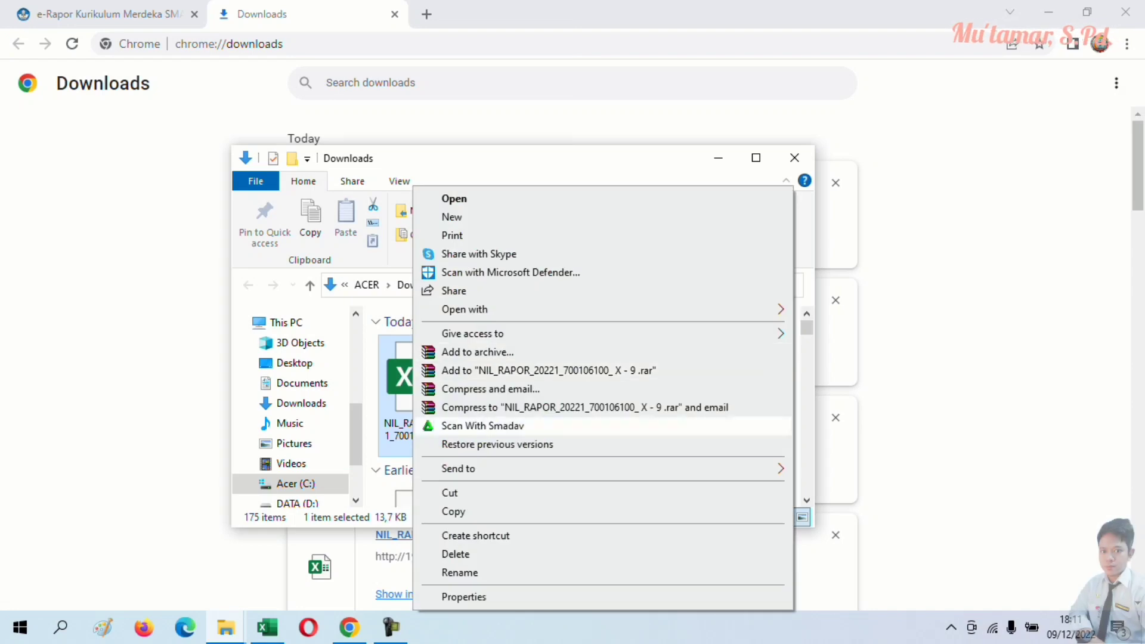
- Paste a copy of the X - 9 template into D:\IMPORT RAPOR and open it in Excel
key(Escape)
click(755, 157)
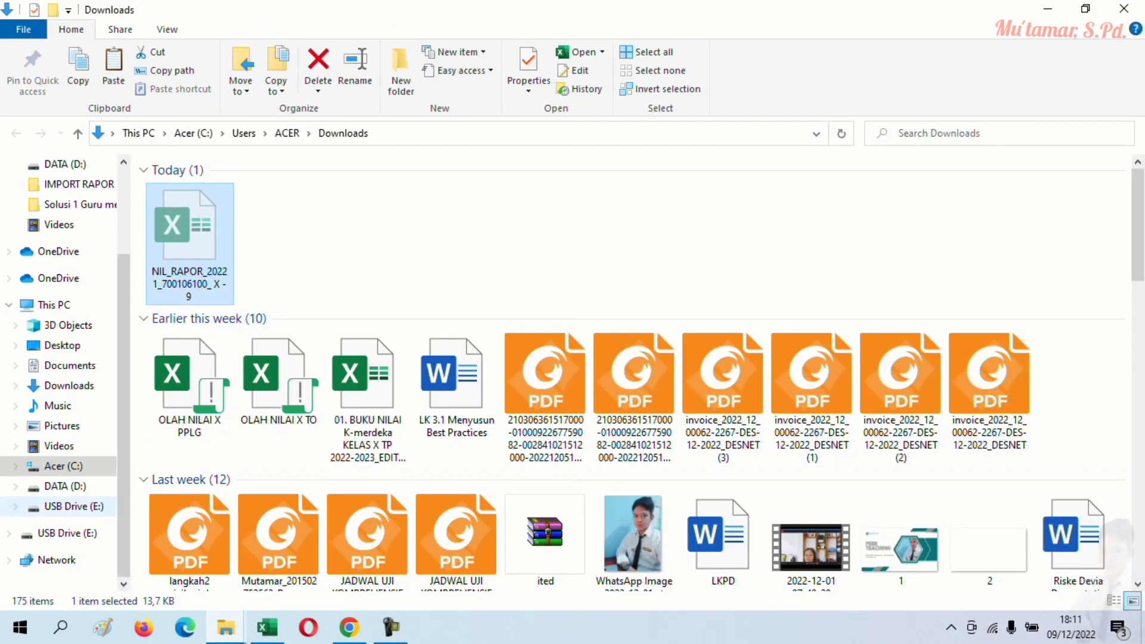
click(64, 486)
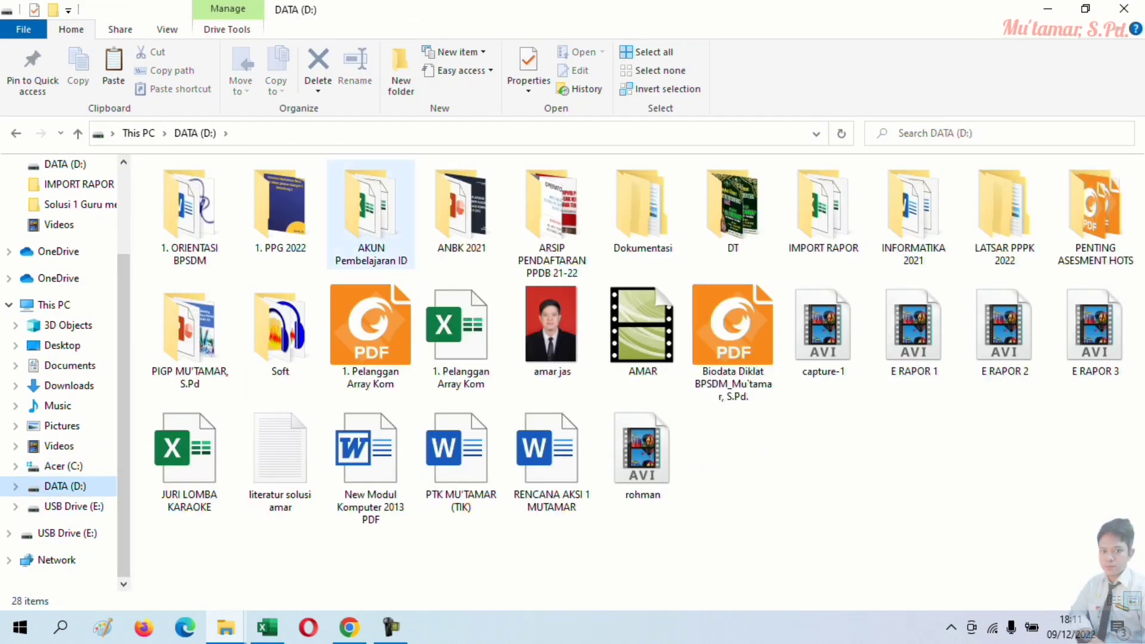
double_click(823, 209)
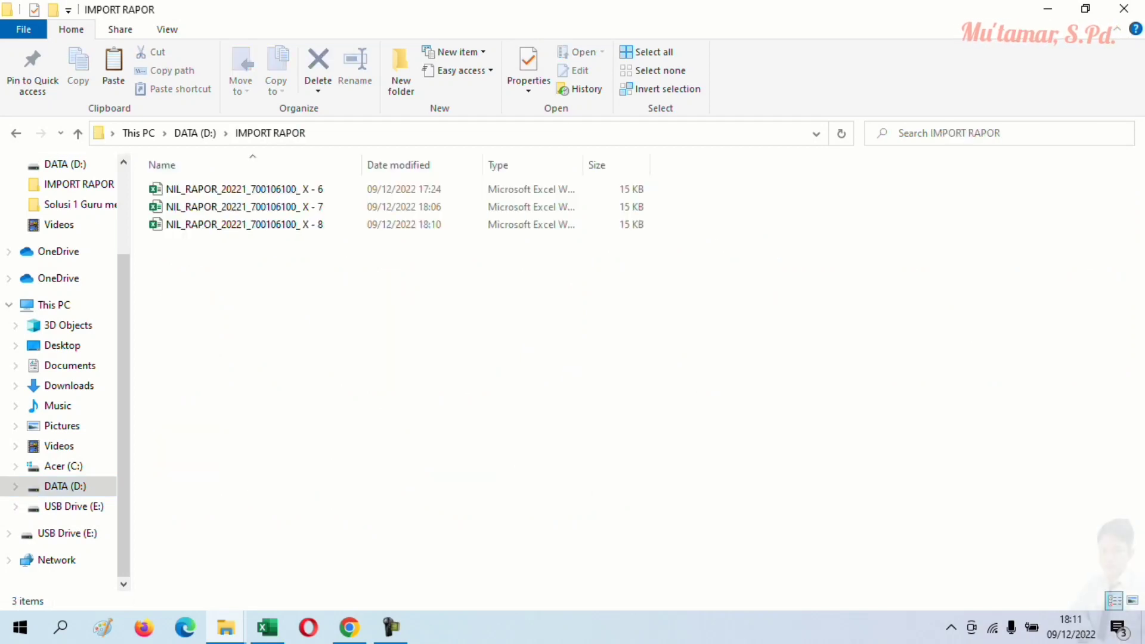
right_click(399, 311)
click(430, 424)
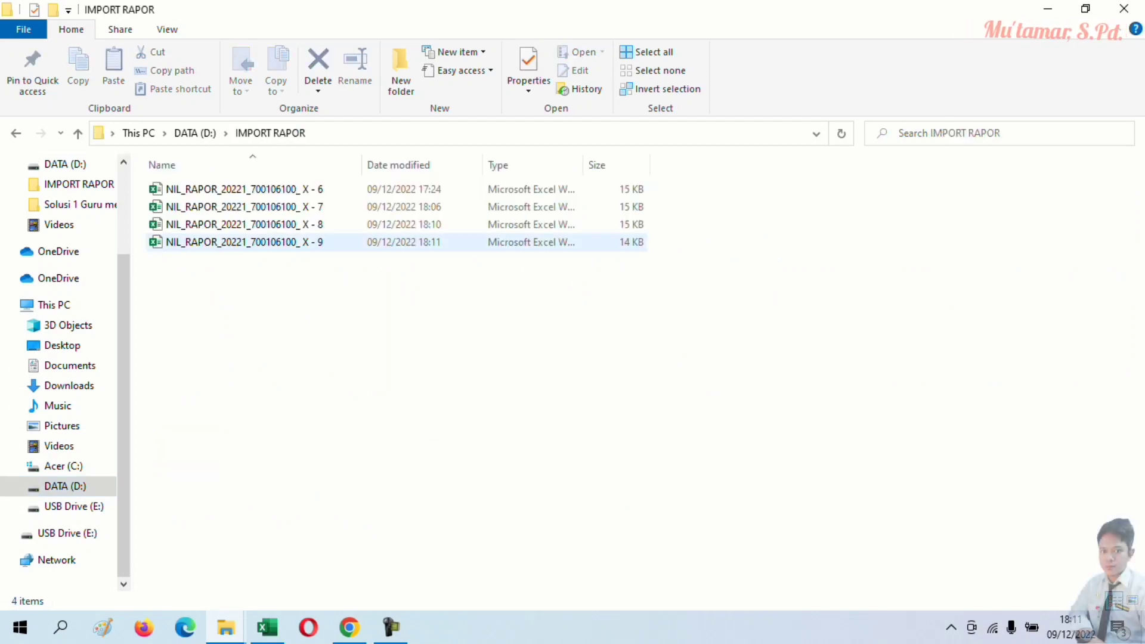
key(alt+Tab)
click(523, 307)
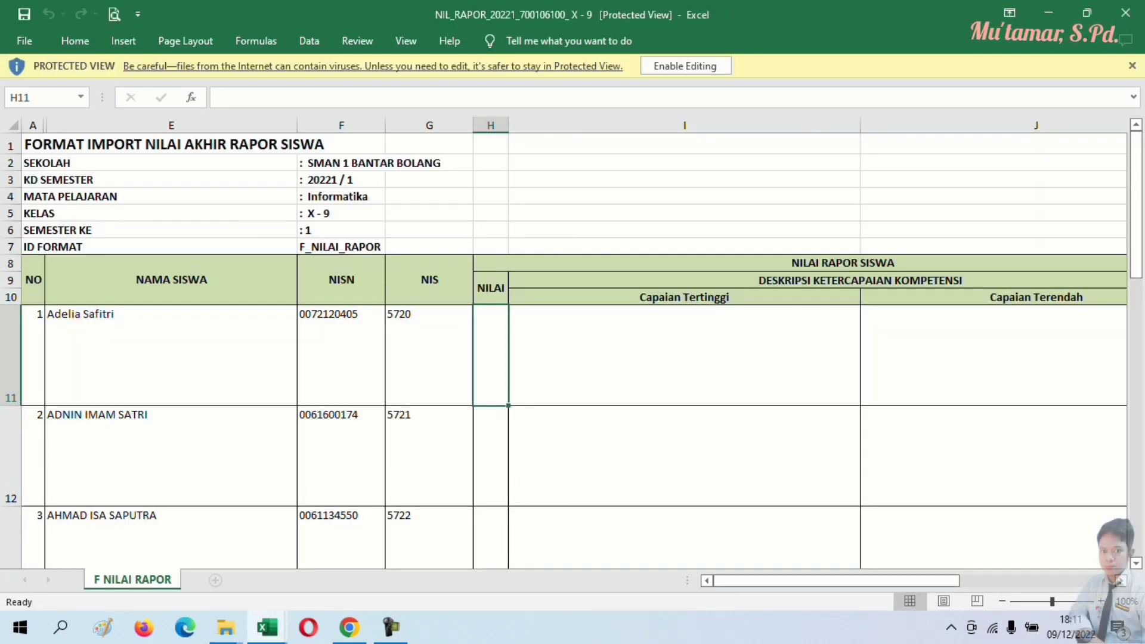
- Paste the 36 class X.9 report grades from the grade book as values into NILAI at H11
click(686, 65)
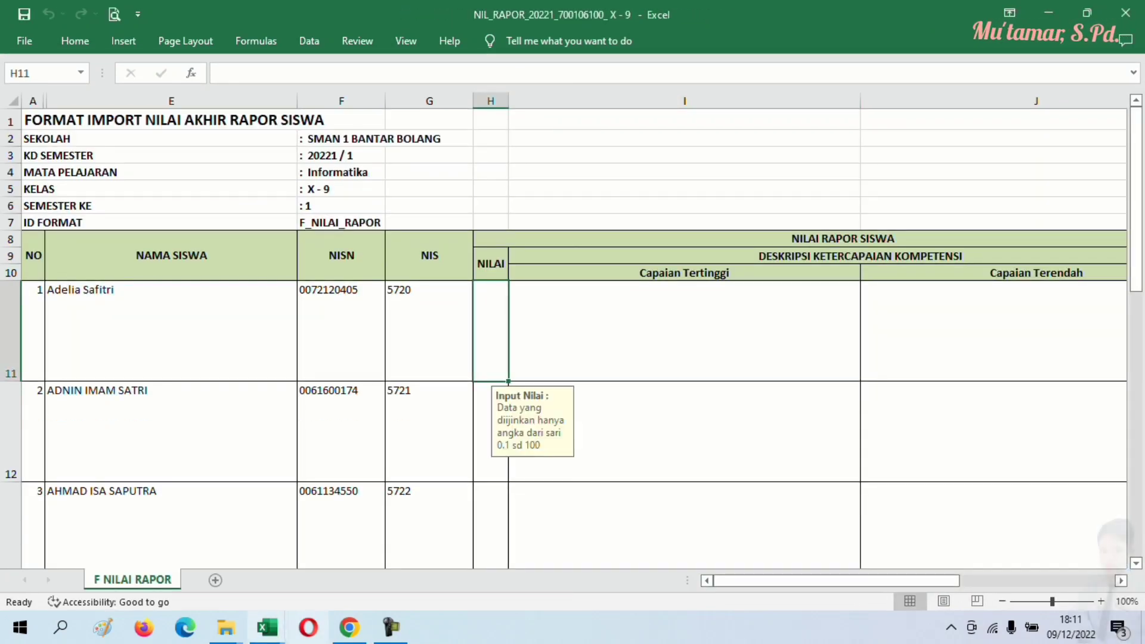
click(267, 628)
click(176, 554)
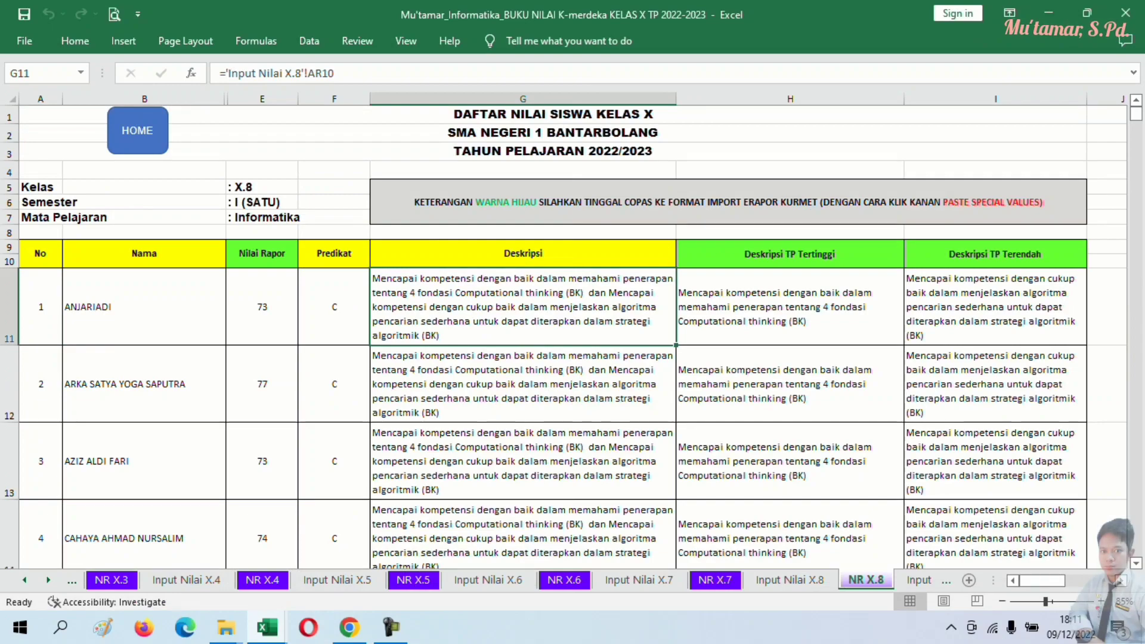
key(ctrl+Page_Down)
key(ctrl+Page_Down)
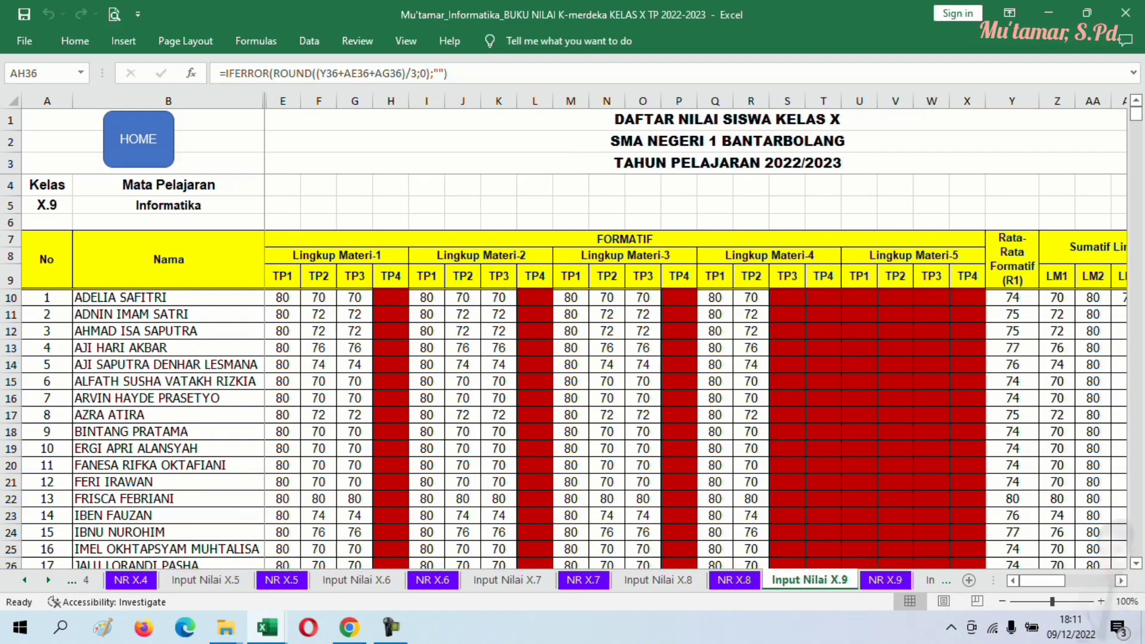
drag(262, 306, 299, 503)
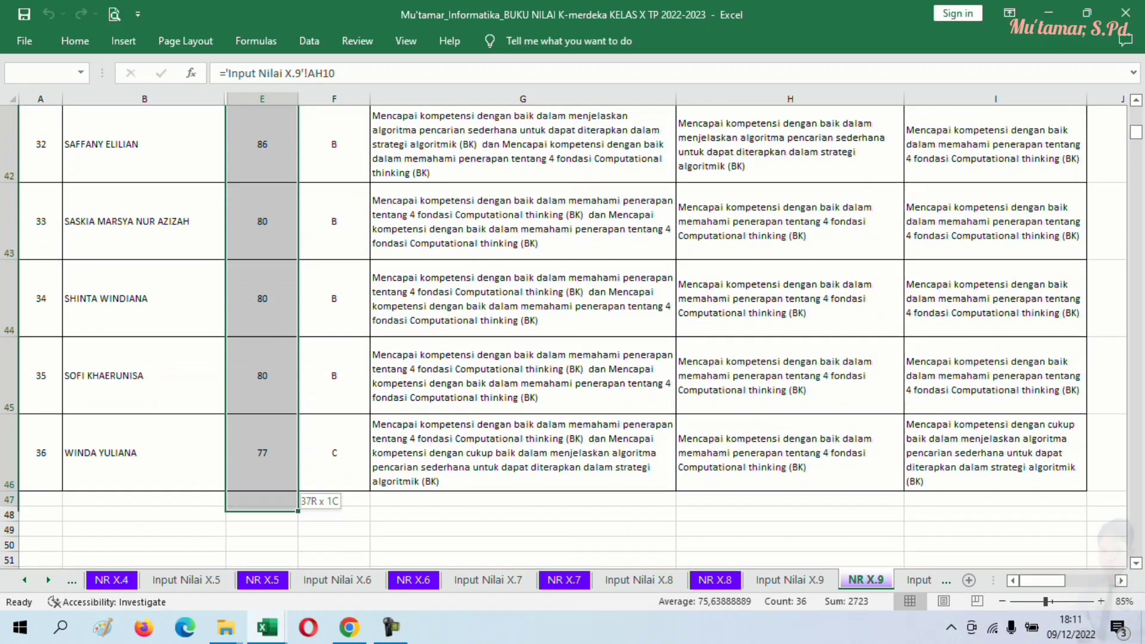
right_click(273, 460)
click(312, 135)
scroll(311, 135, up, 15)
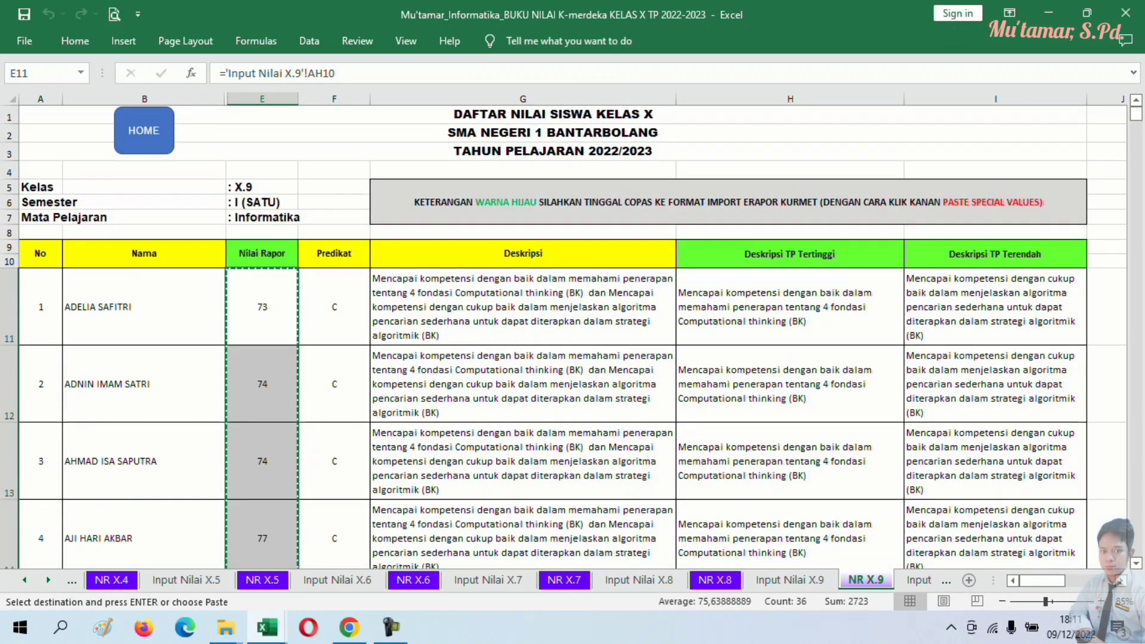
mouse_move(267, 627)
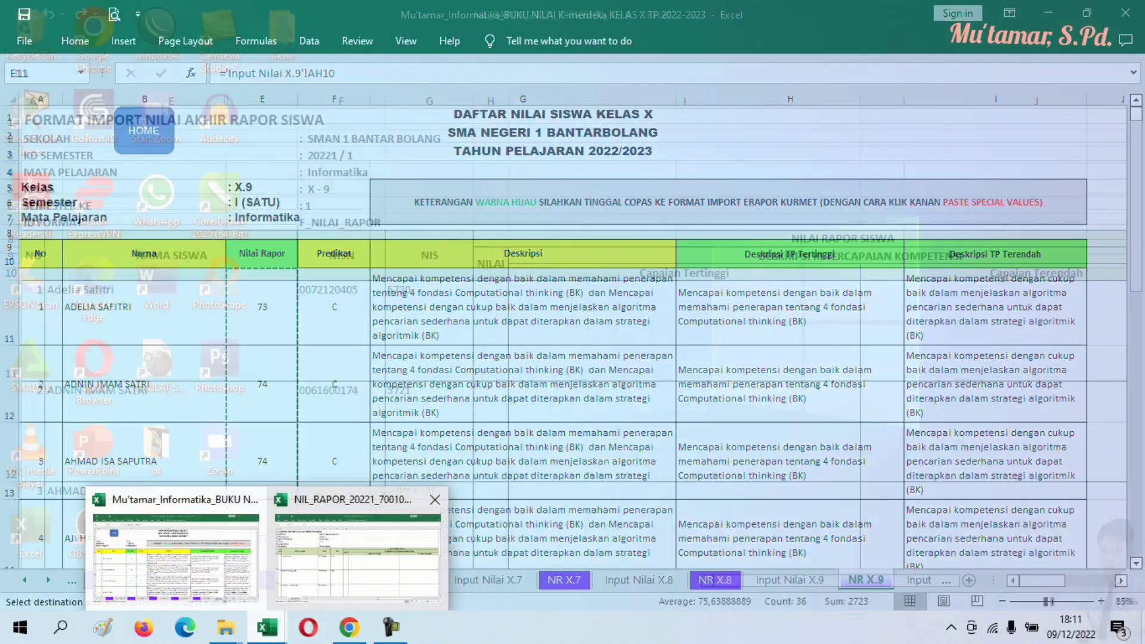
click(358, 555)
right_click(491, 334)
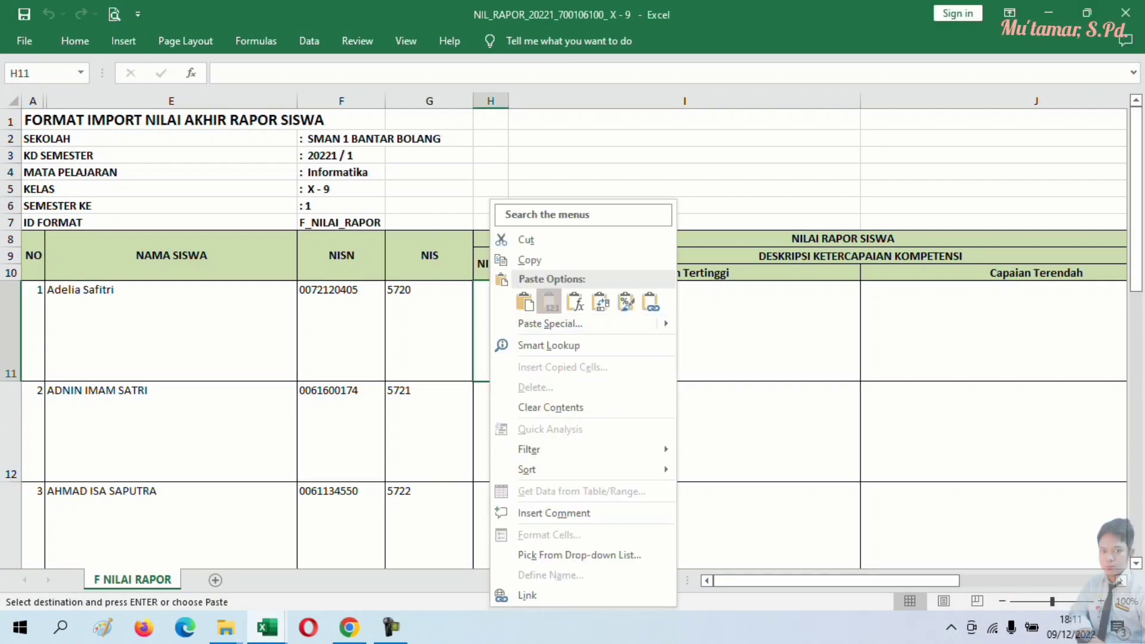
click(550, 301)
- Paste the highest and lowest achievement descriptions as values into the Capaian Tertinggi/Terendah columns
click(267, 627)
click(173, 554)
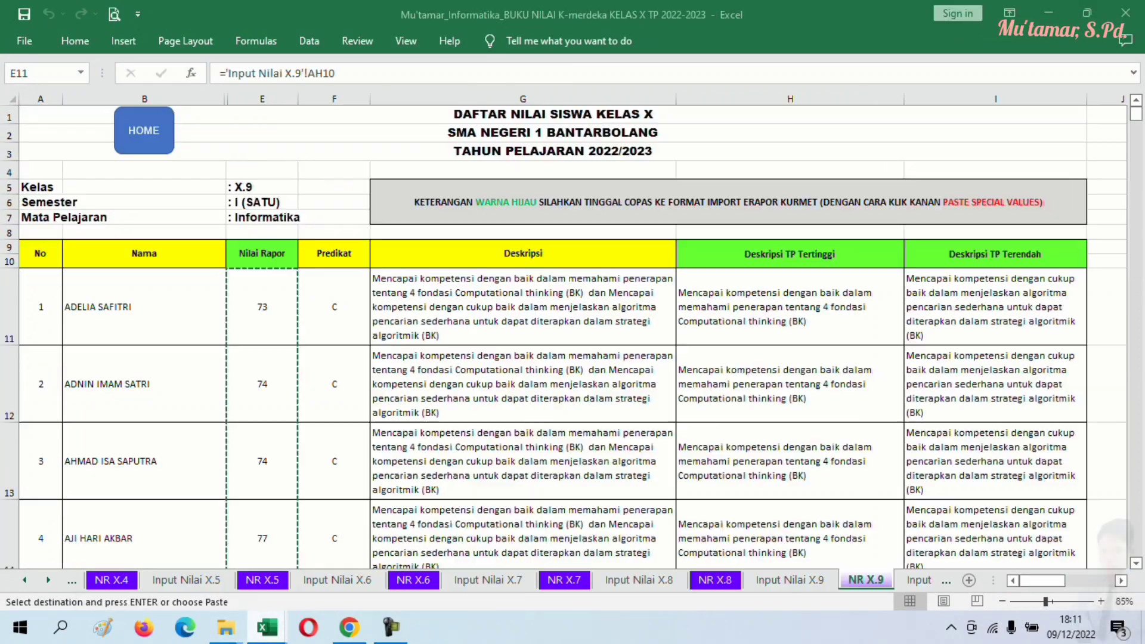
drag(790, 307, 1083, 472)
right_click(1083, 468)
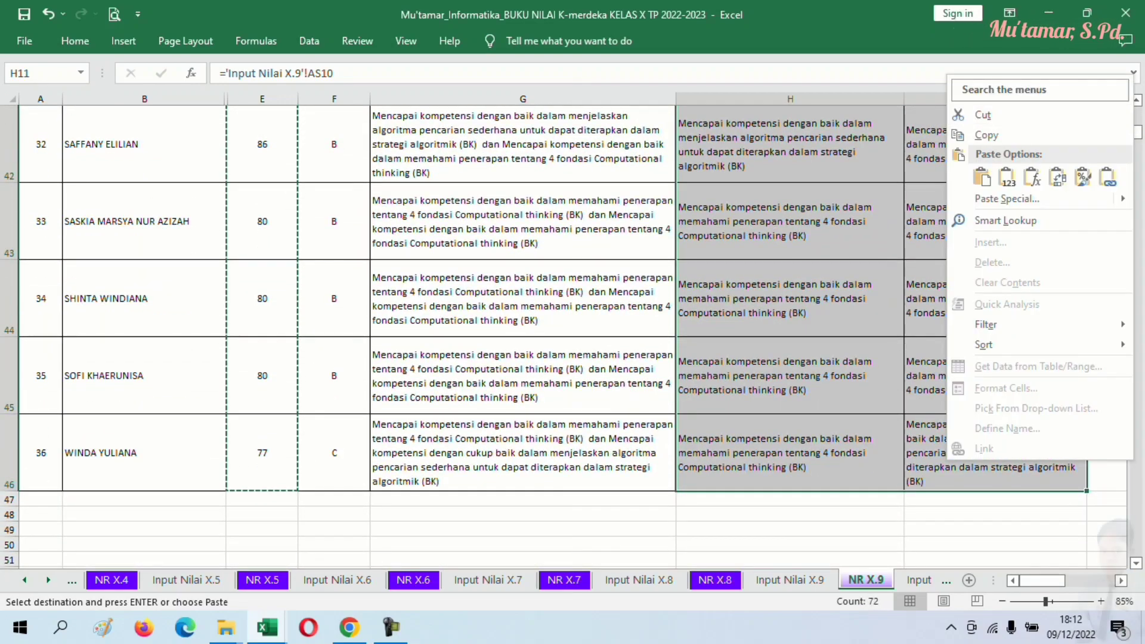
click(986, 135)
scroll(573, 358, up, 14)
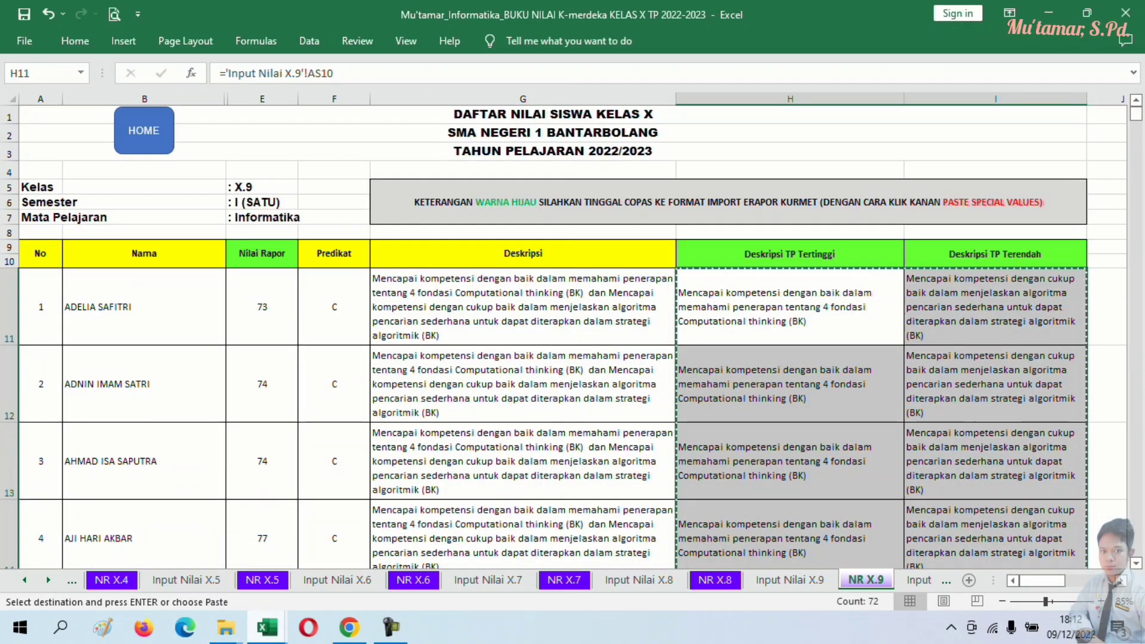
mouse_move(268, 628)
click(358, 555)
click(600, 316)
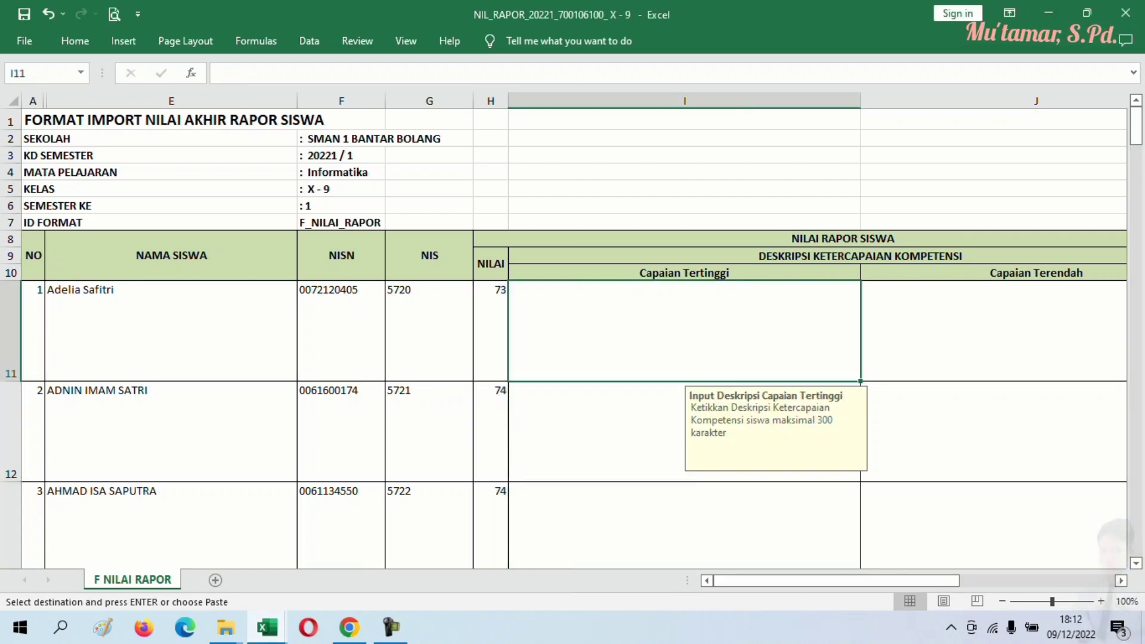
right_click(600, 316)
click(617, 298)
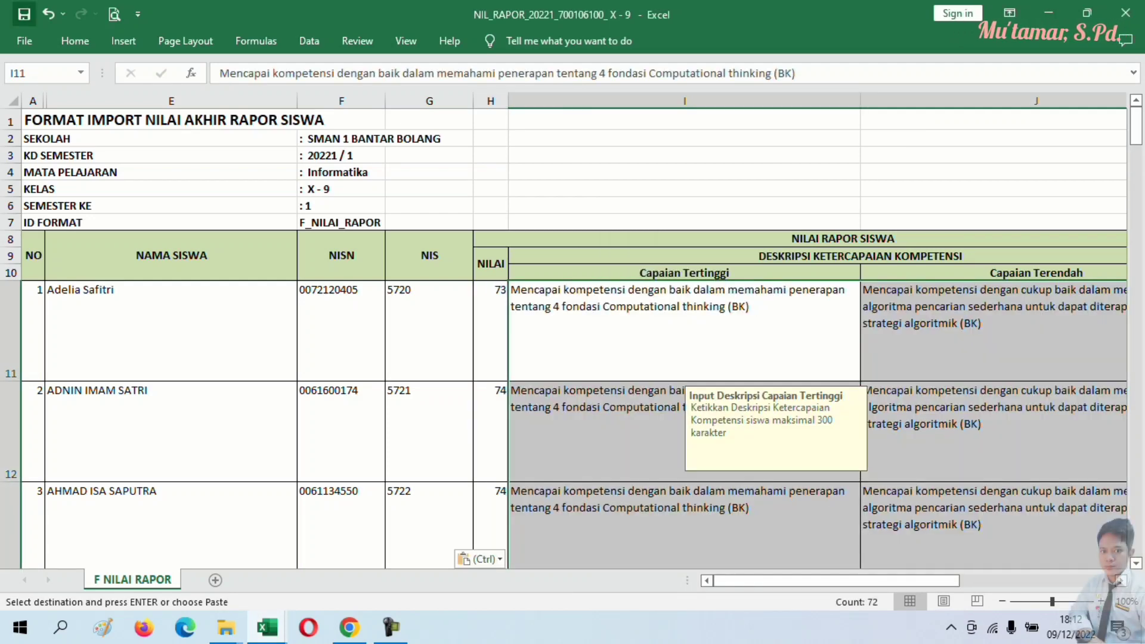
- Return to the e-Rapor import page in Chrome
key(alt+Tab)
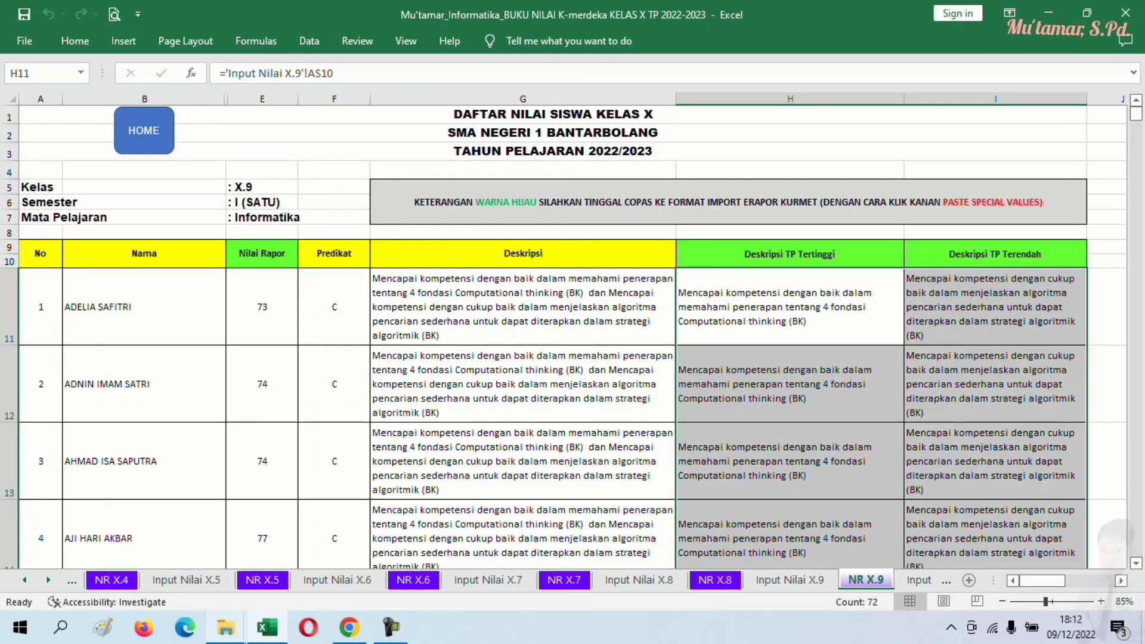
click(350, 627)
key(ctrl+shift+Tab)
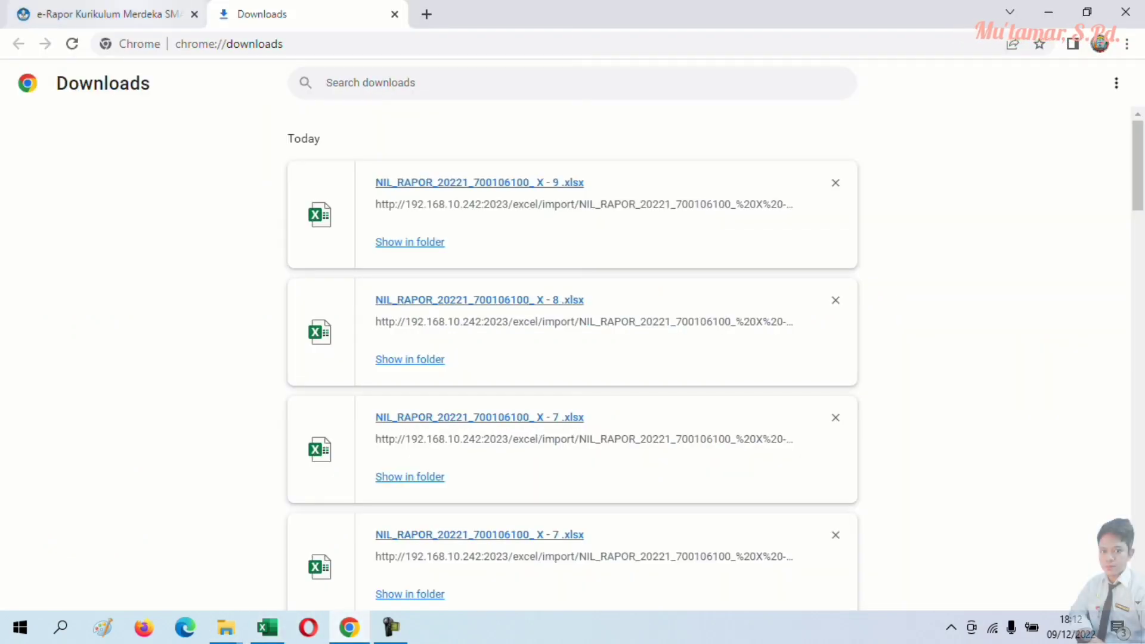
- Set the Import Nilai rapor form to class X - 9, Informatika, Semester 1
click(72, 268)
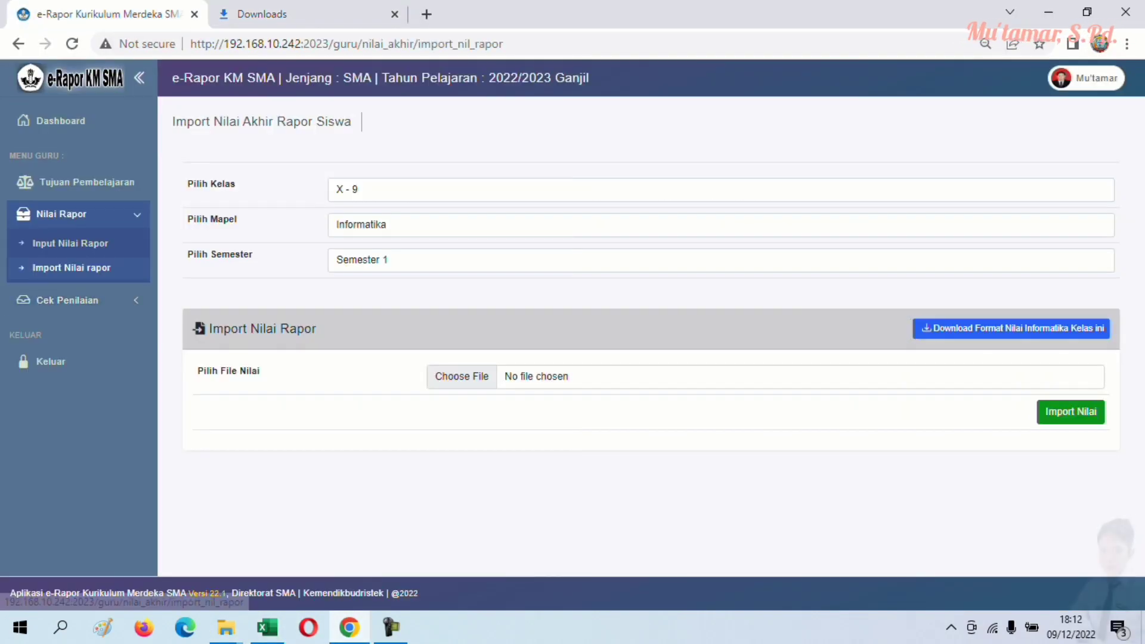
click(418, 190)
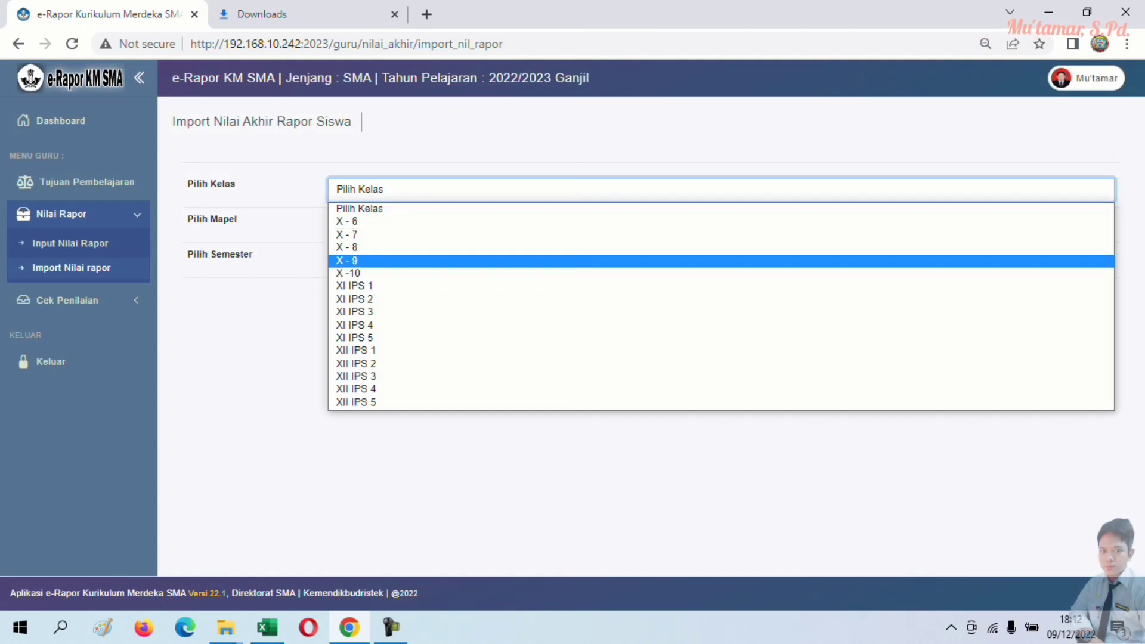
click(406, 261)
click(418, 225)
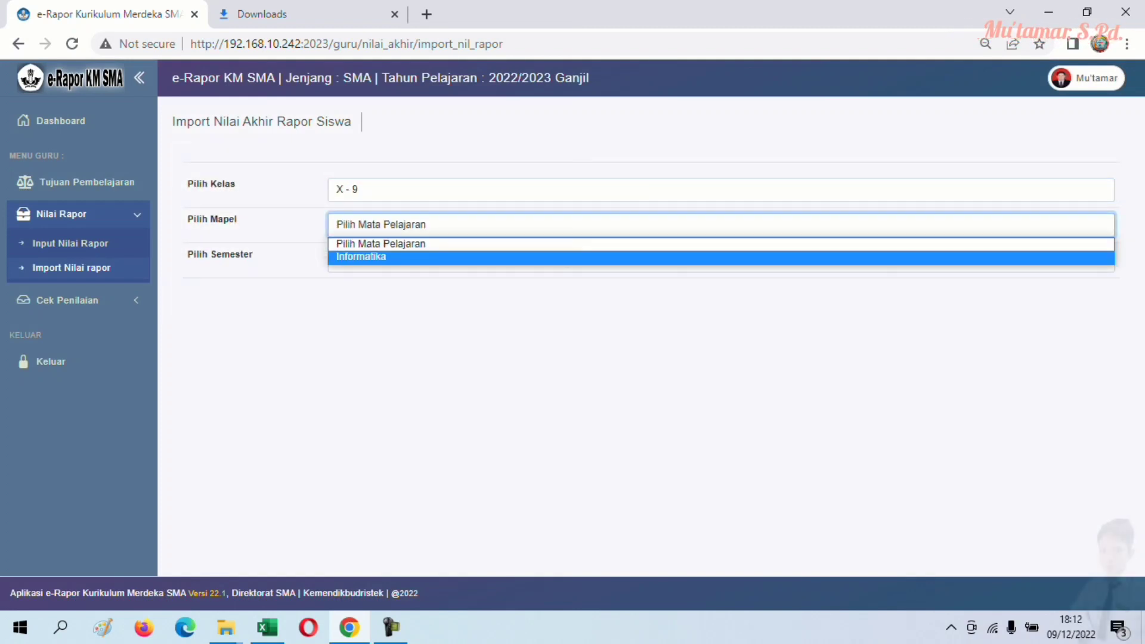
click(405, 255)
click(418, 260)
click(418, 316)
click(418, 261)
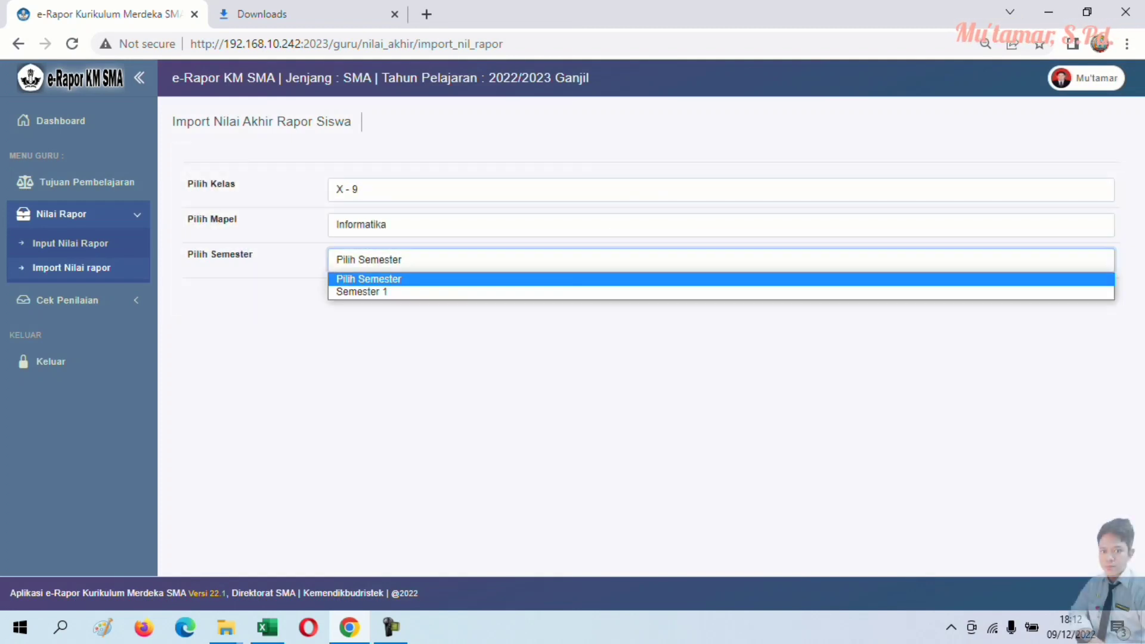
click(405, 293)
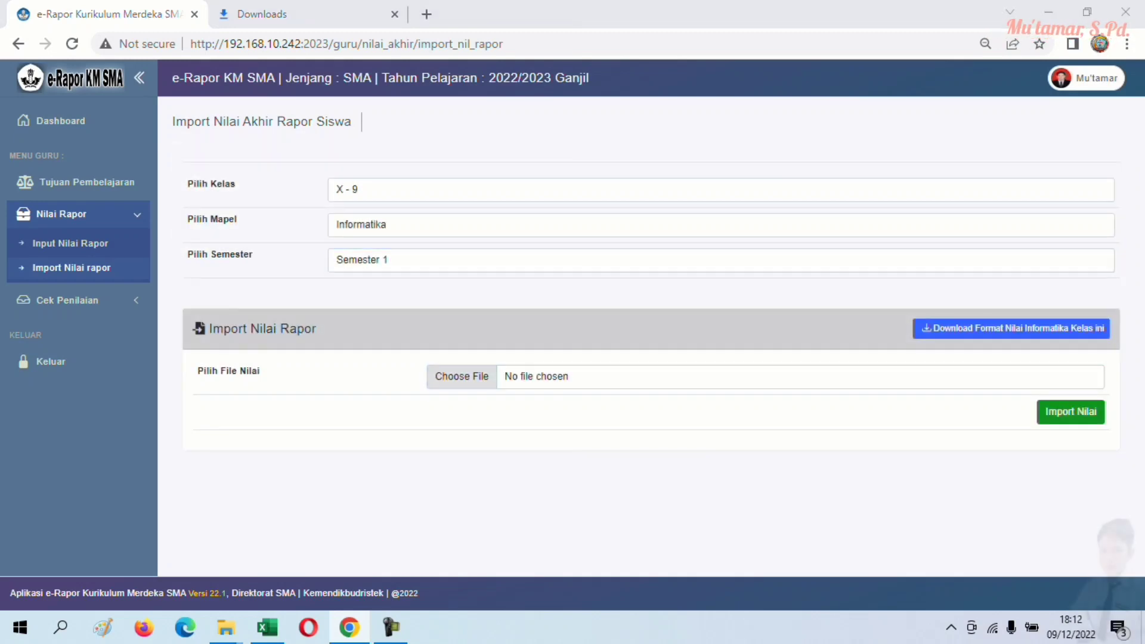
- Choose the X - 9 grades xlsx file, import it, and expand Cek Penilaian
click(461, 376)
click(343, 281)
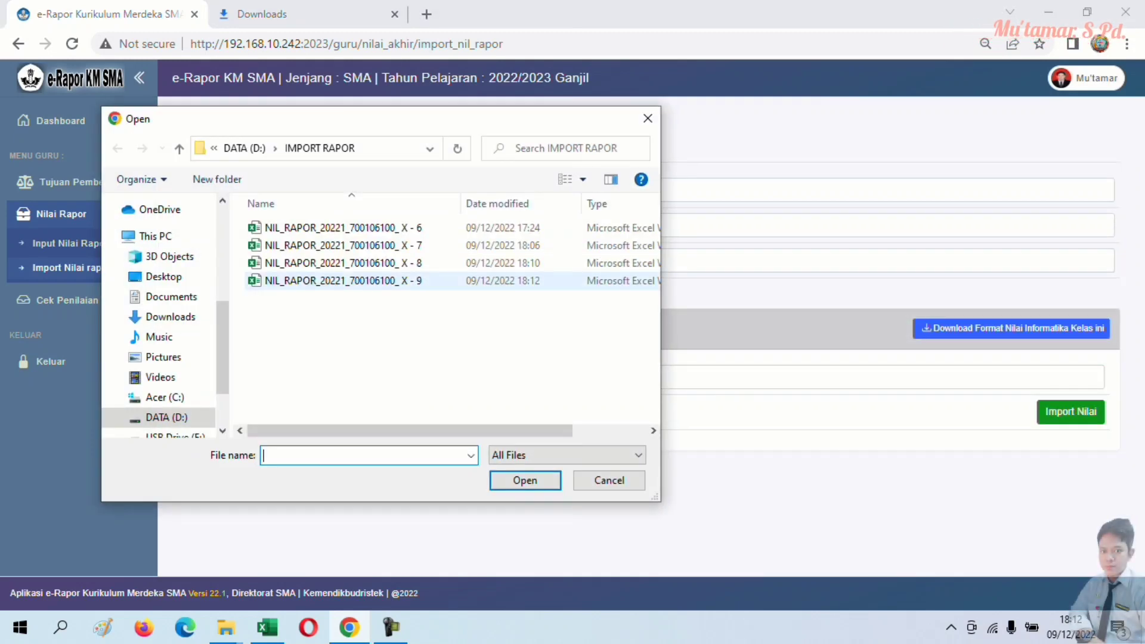
key(Return)
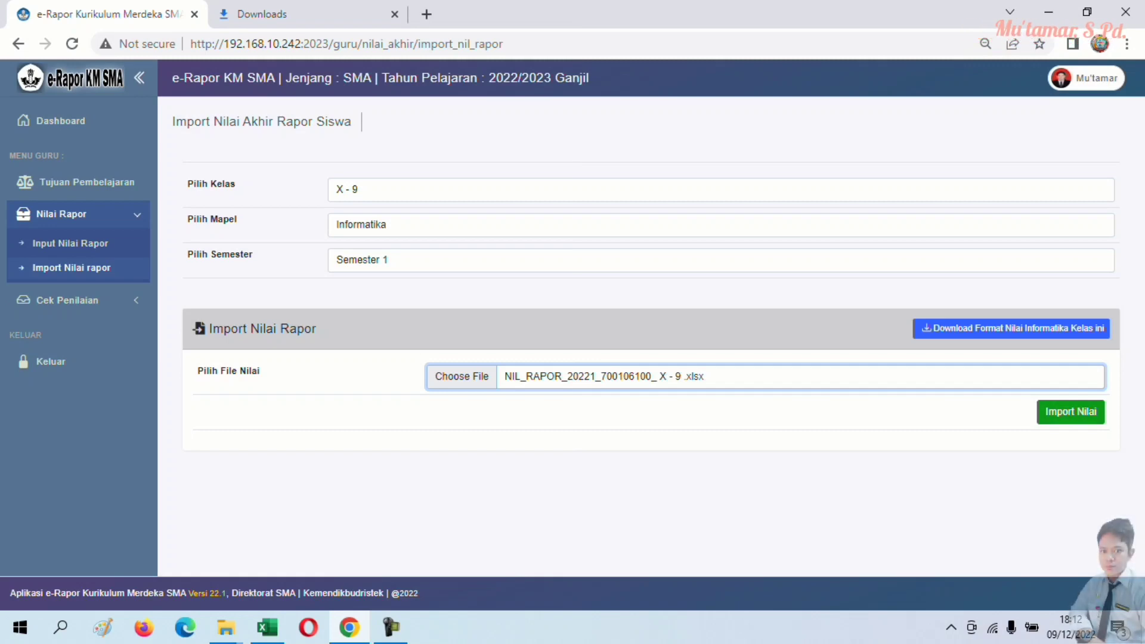
click(1070, 412)
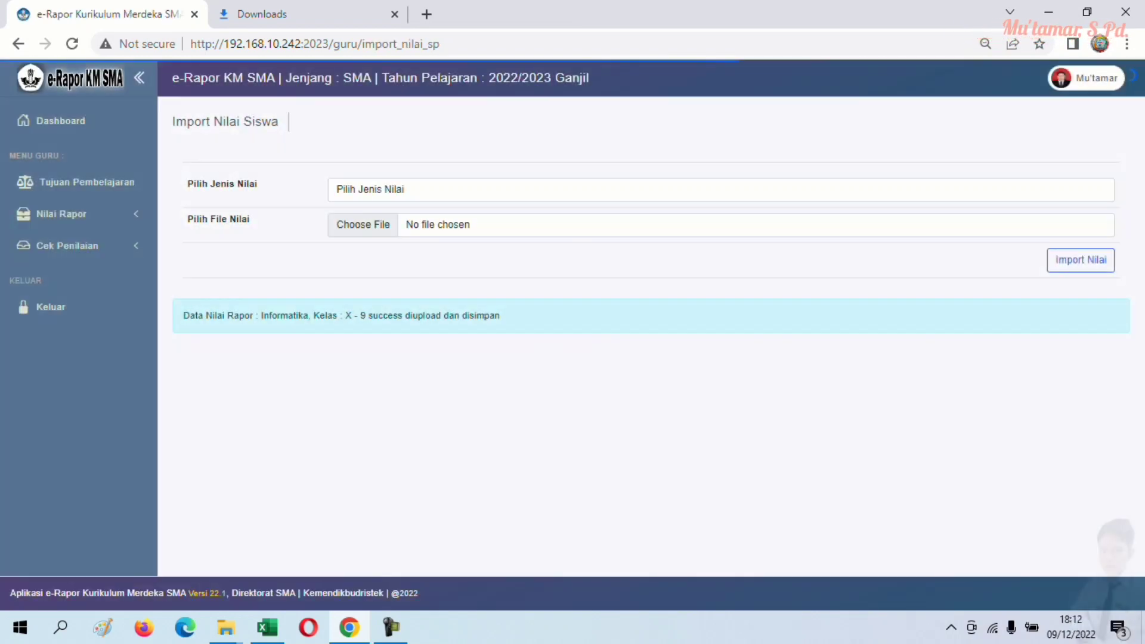
click(67, 246)
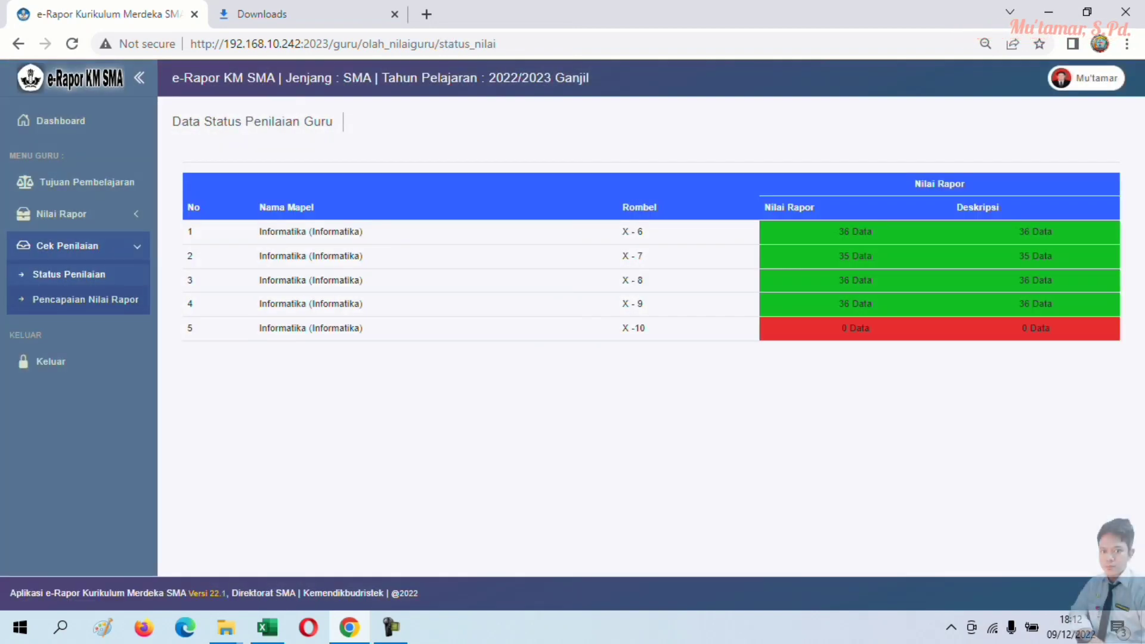
- Open Pencapaian Nilai Rapor for class X - 9 and subject Informatika
click(85, 299)
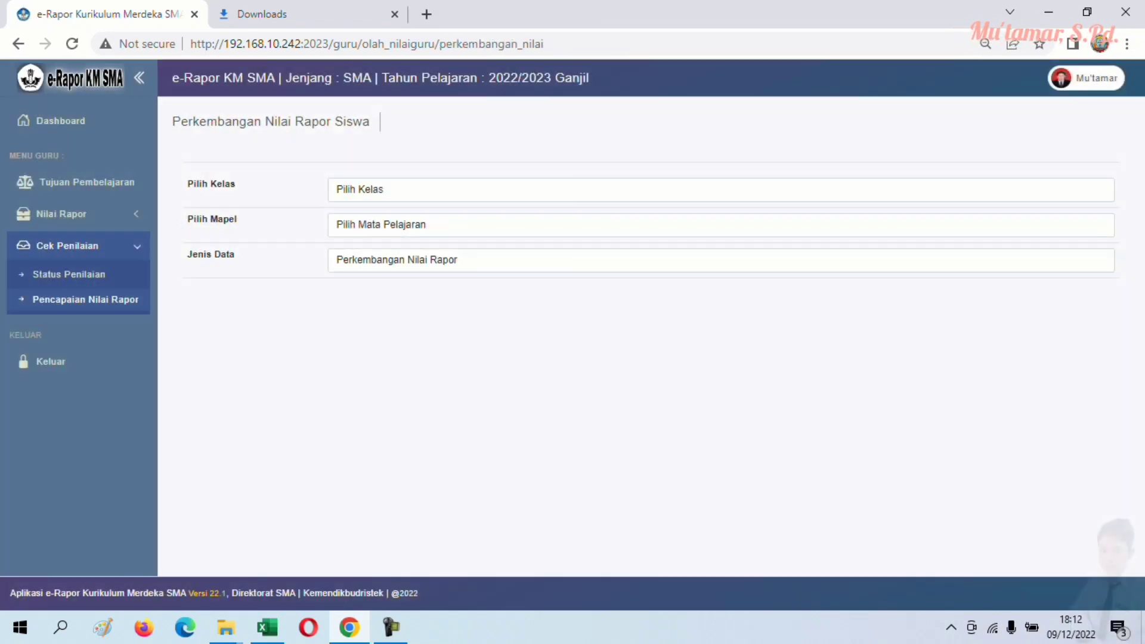
click(382, 189)
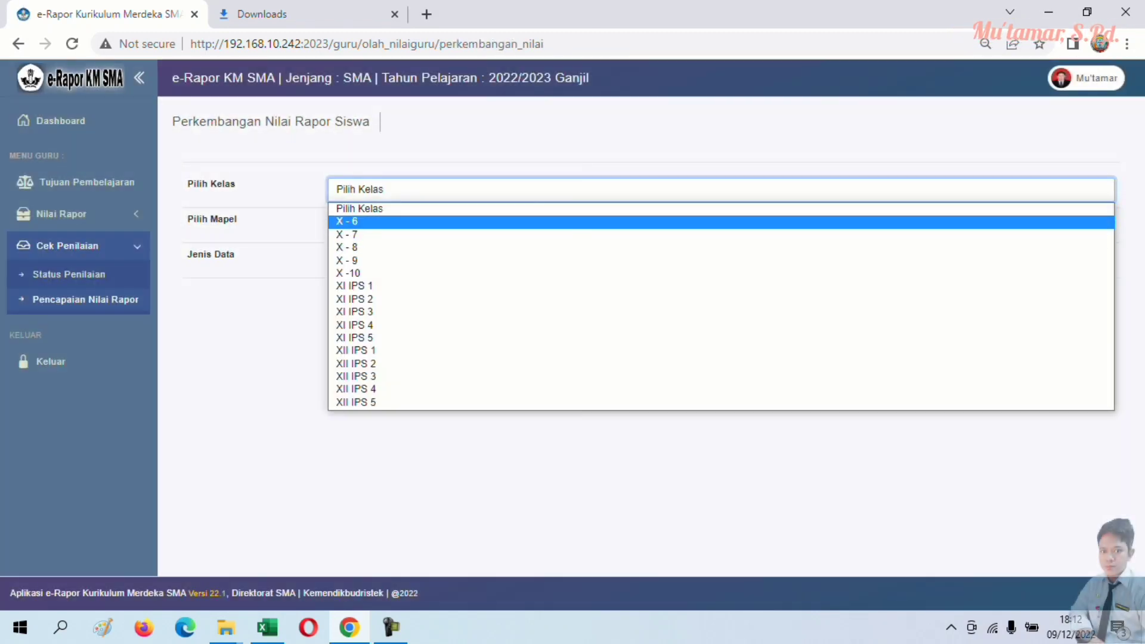
click(347, 260)
click(381, 224)
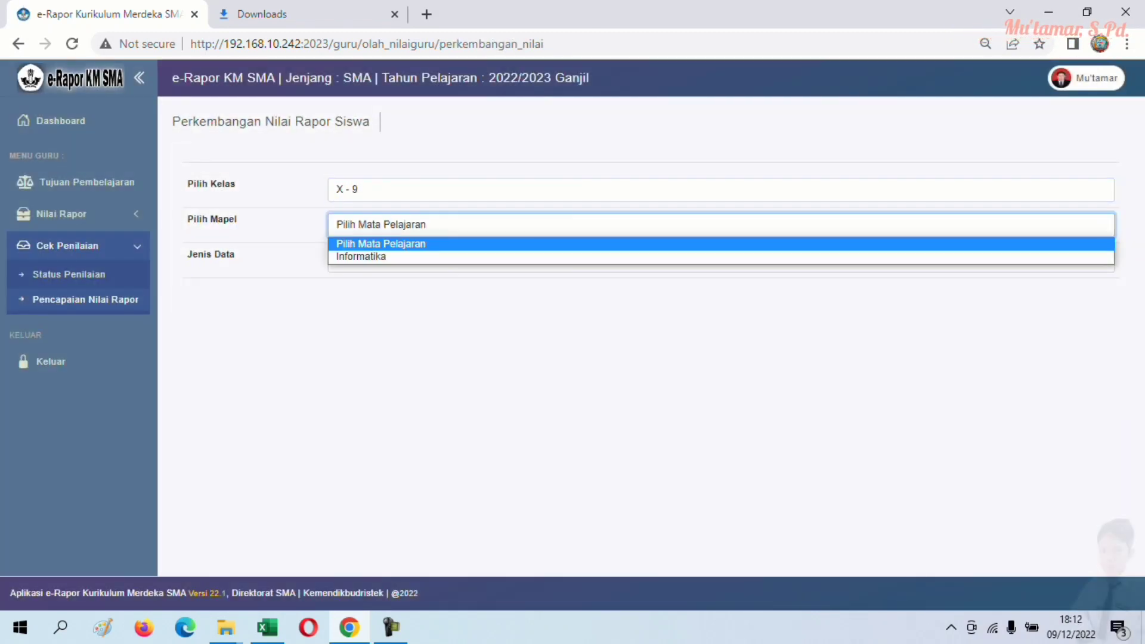
click(361, 256)
- Show Perkembangan Deskripsi Rapor, scroll the table, then go to Import Nilai rapor
click(382, 259)
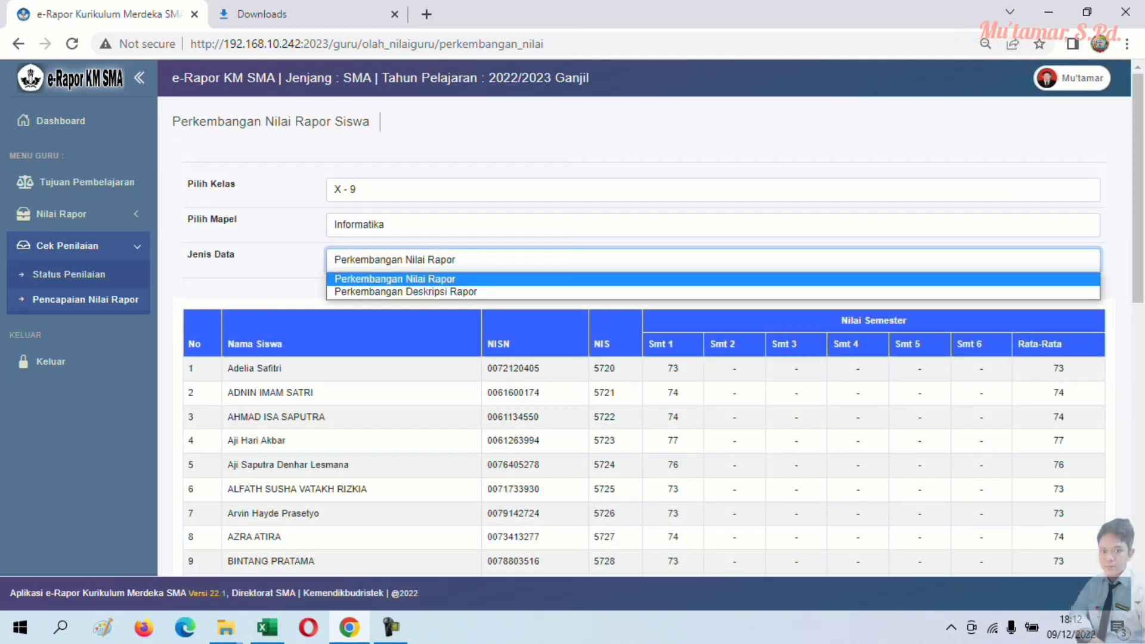
click(405, 292)
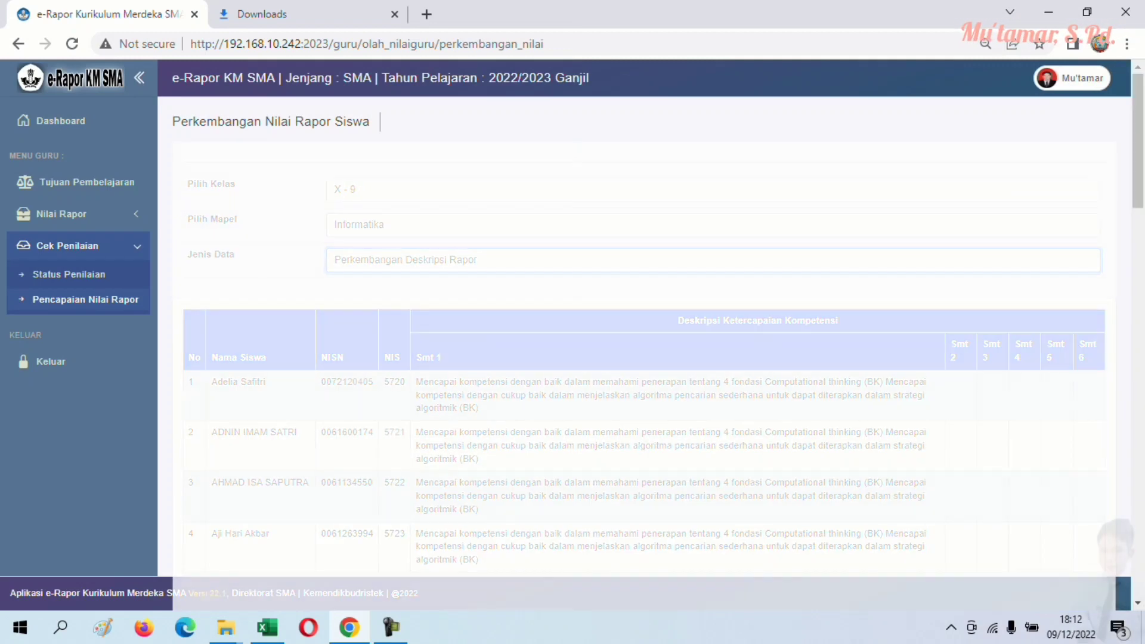
scroll(644, 417, down, 15)
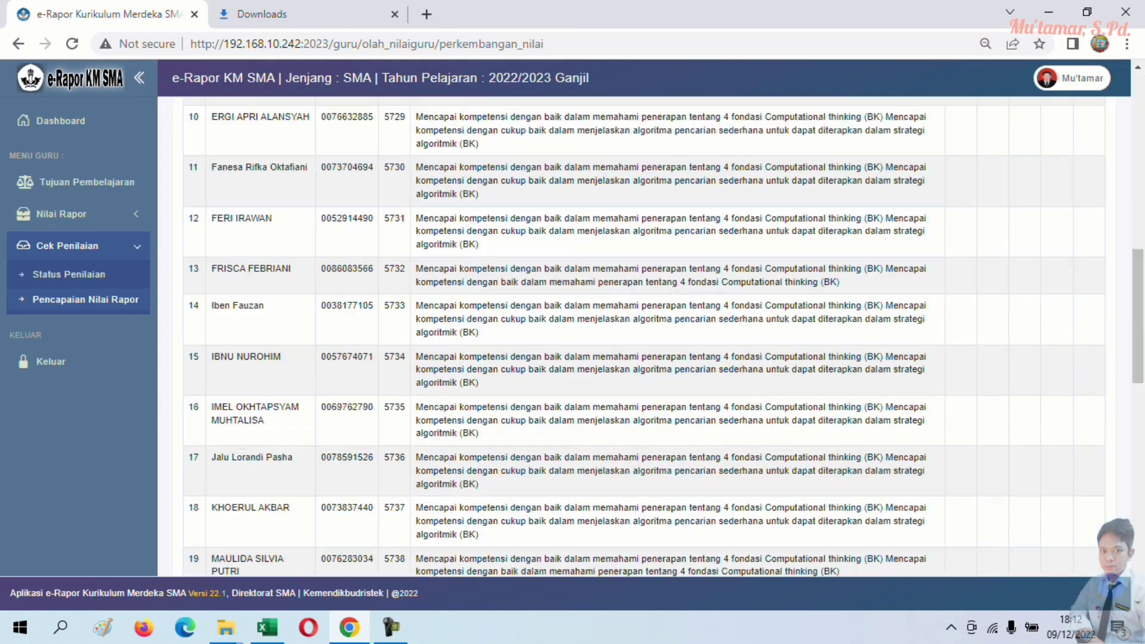
scroll(645, 417, up, 15)
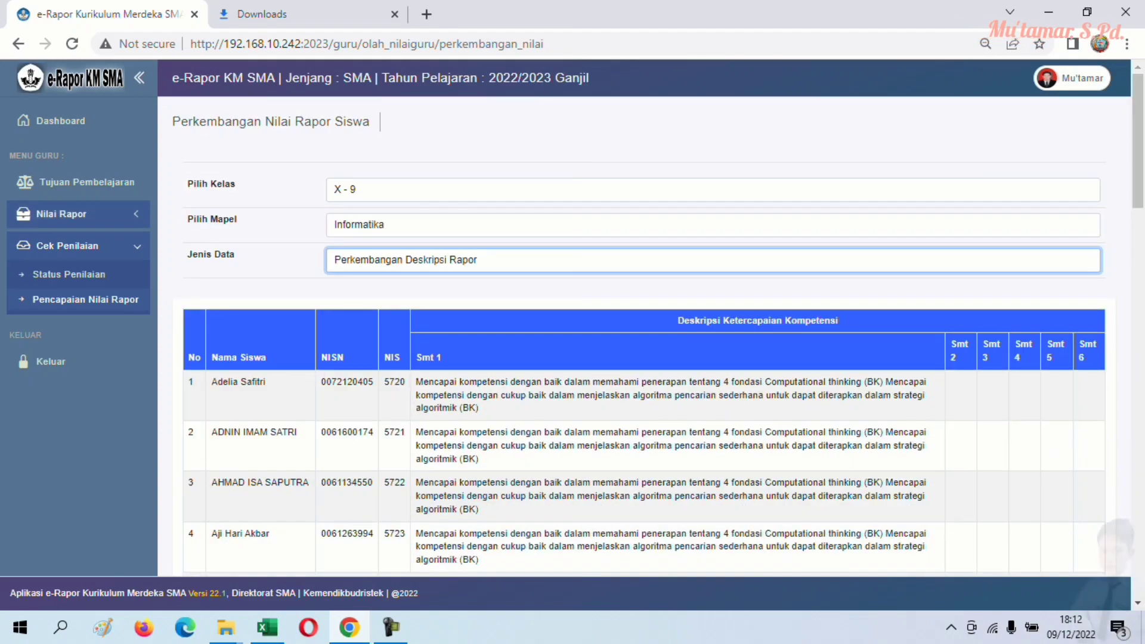
click(62, 215)
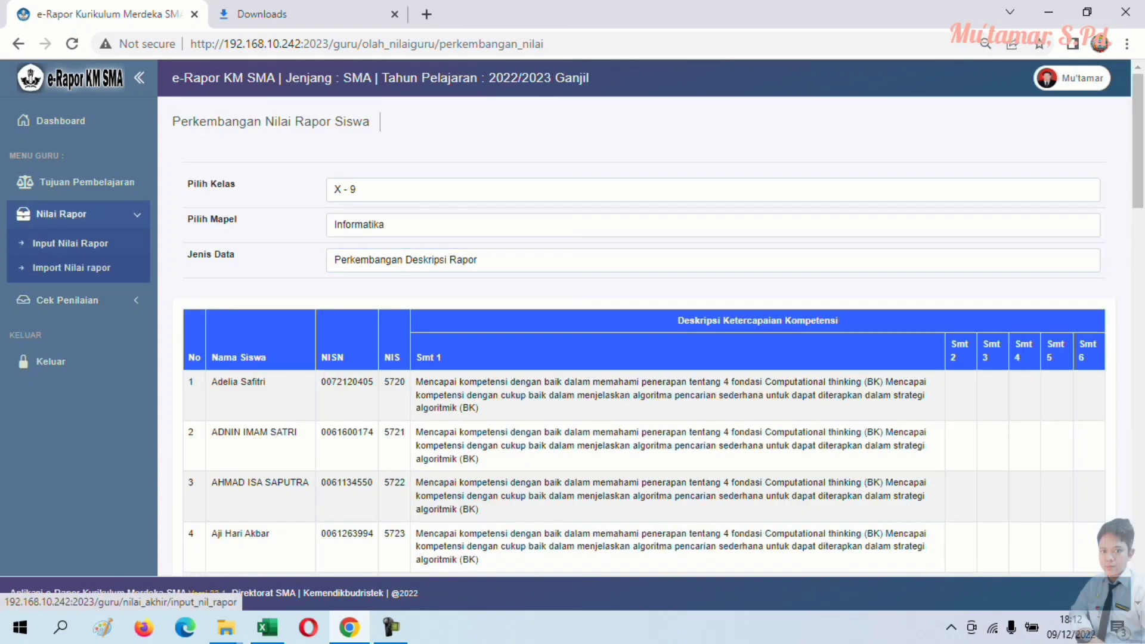
click(72, 268)
- Download the Informatika Semester 1 import template for class X -10
click(370, 189)
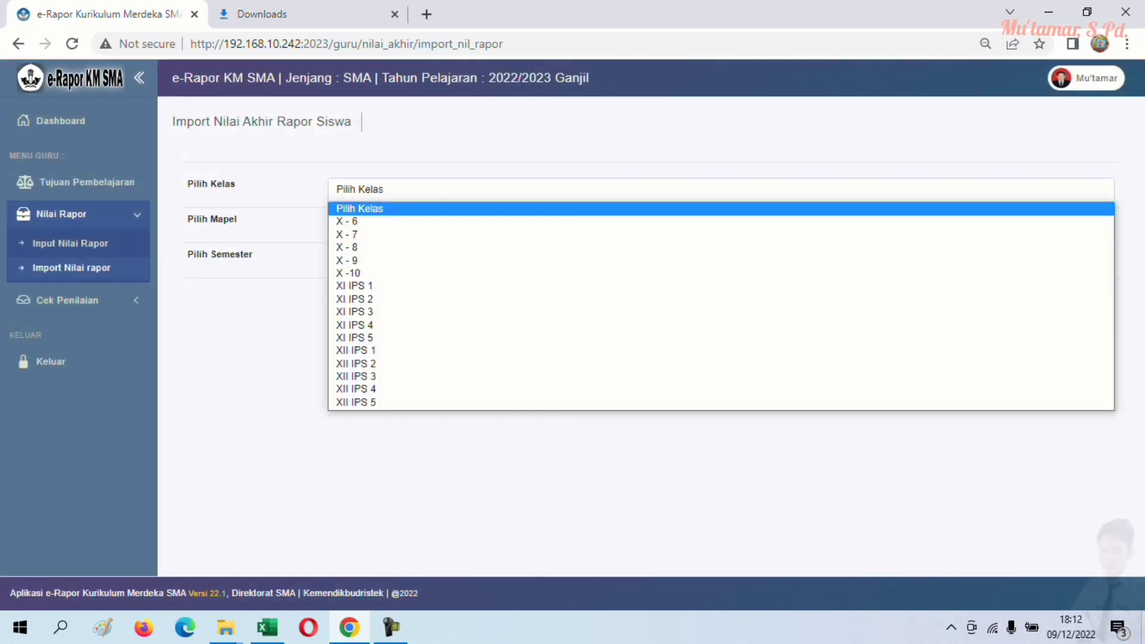
click(348, 273)
click(381, 224)
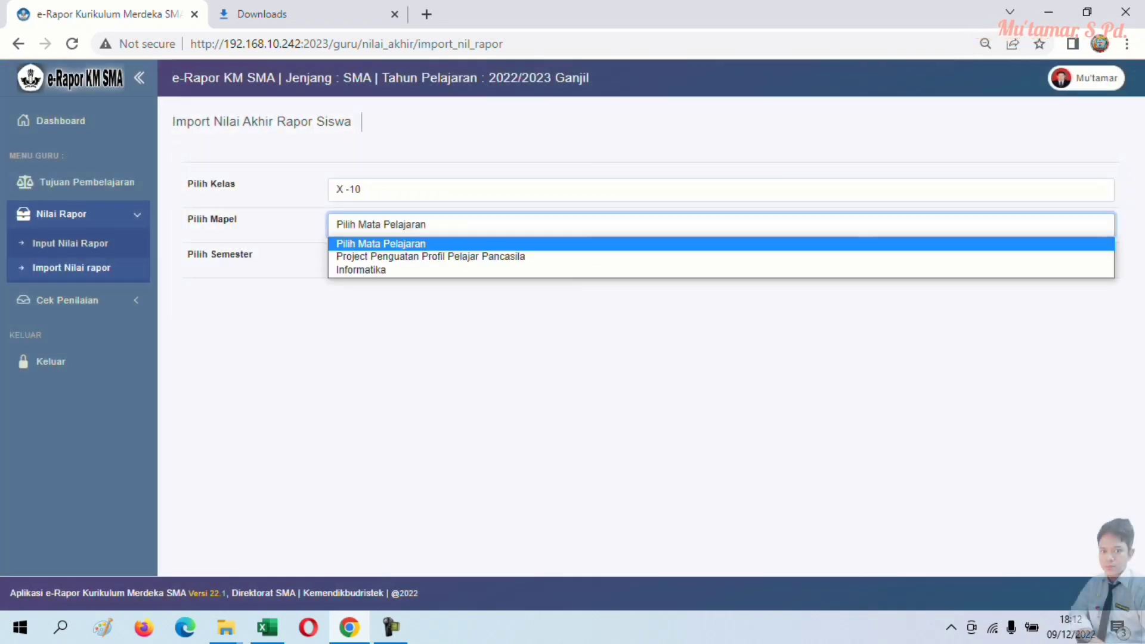
click(361, 270)
click(370, 259)
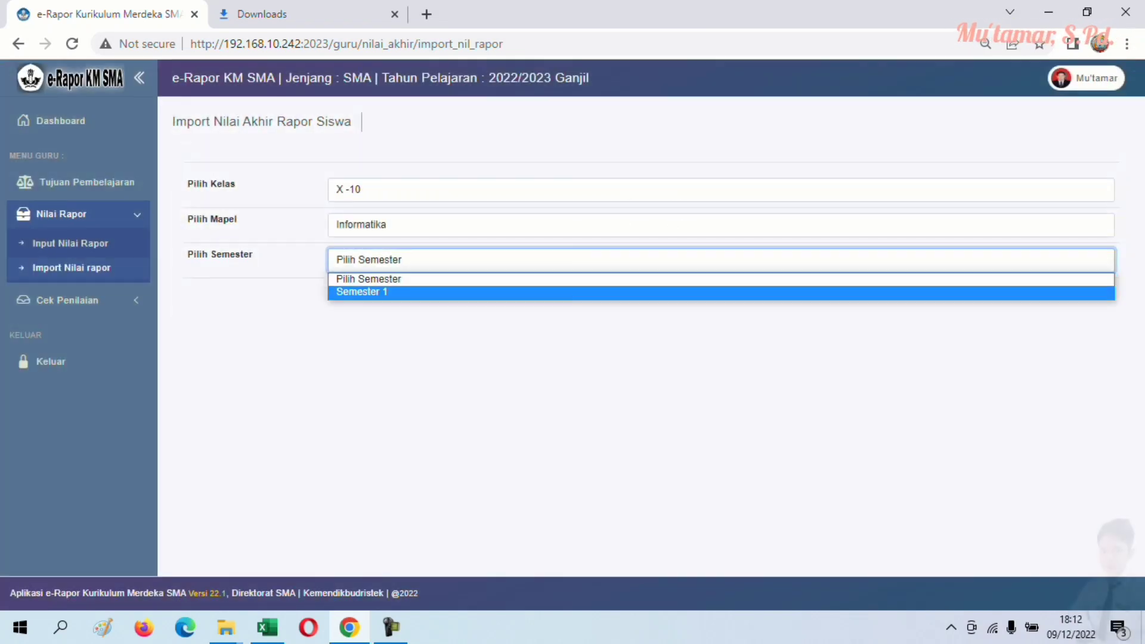
click(362, 292)
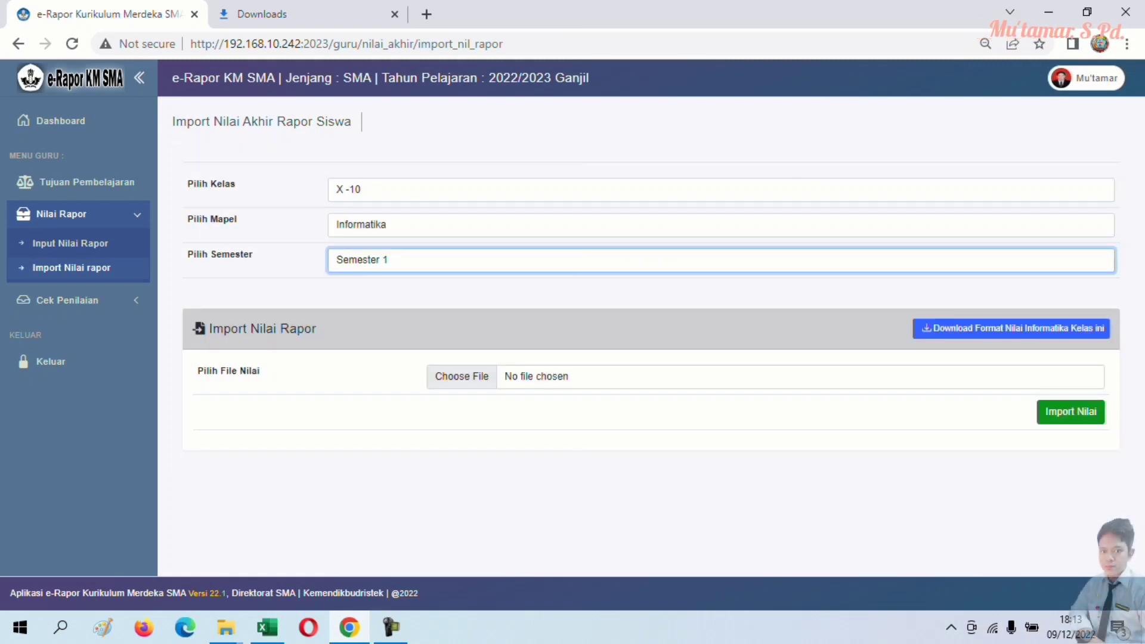
click(1011, 328)
- Move the X -10 template from Downloads into D:\IMPORT RAPOR and switch to Excel
key(ctrl+j)
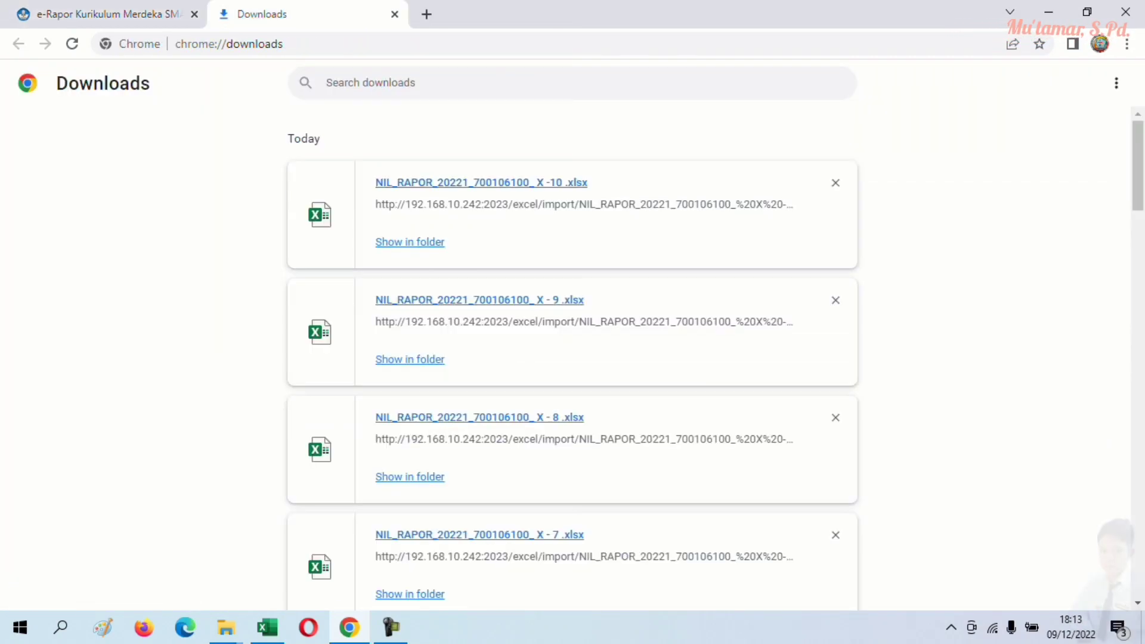
click(415, 242)
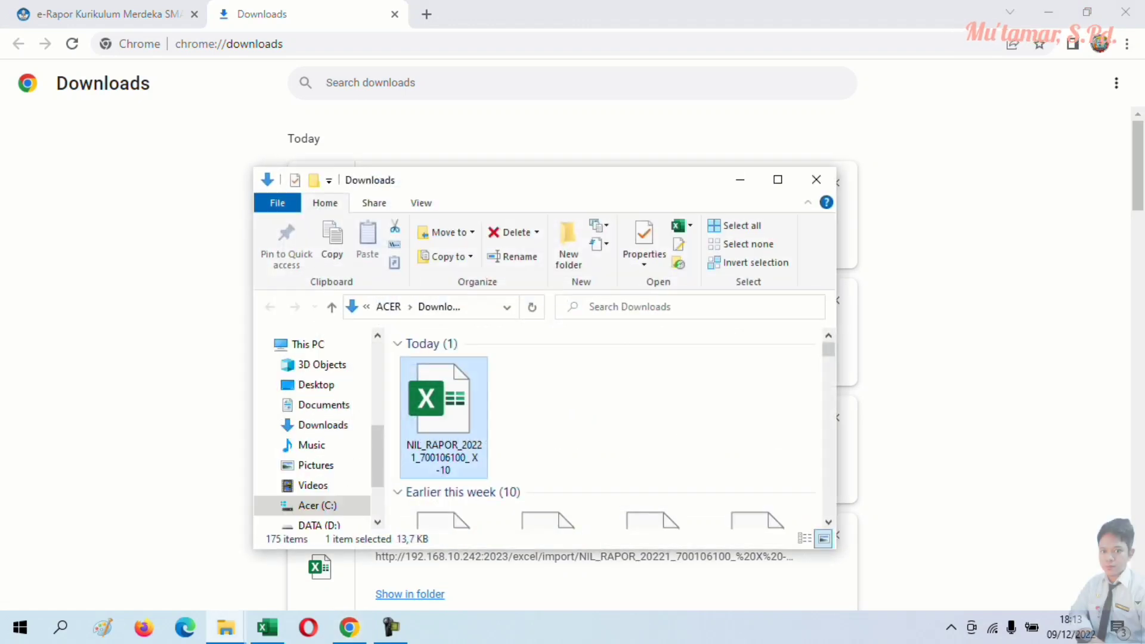
right_click(421, 391)
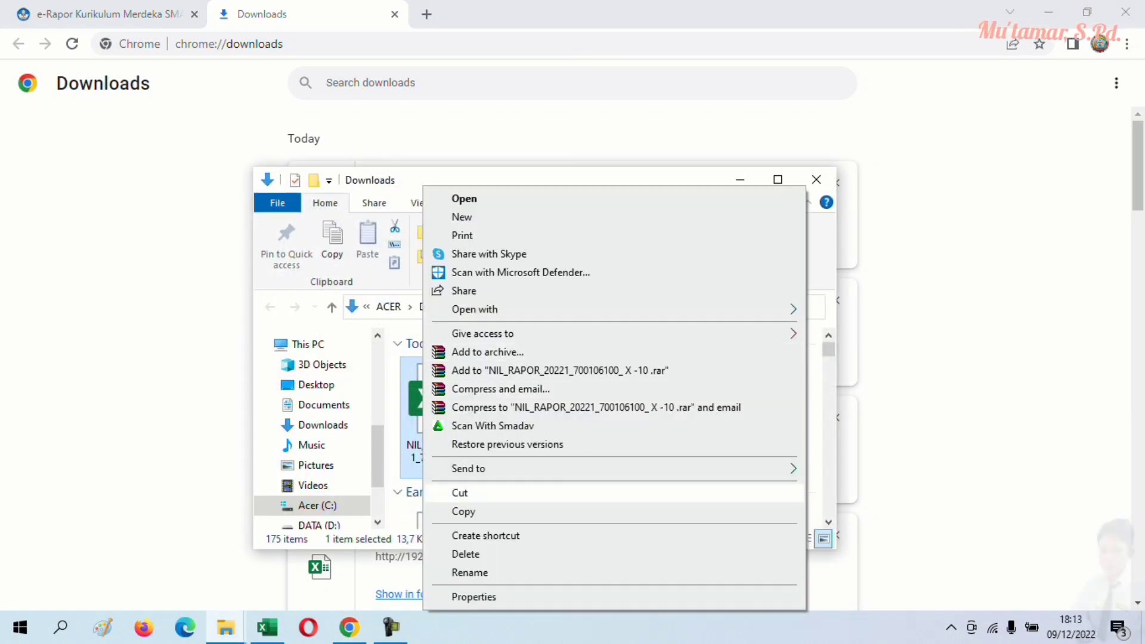
click(459, 493)
click(778, 179)
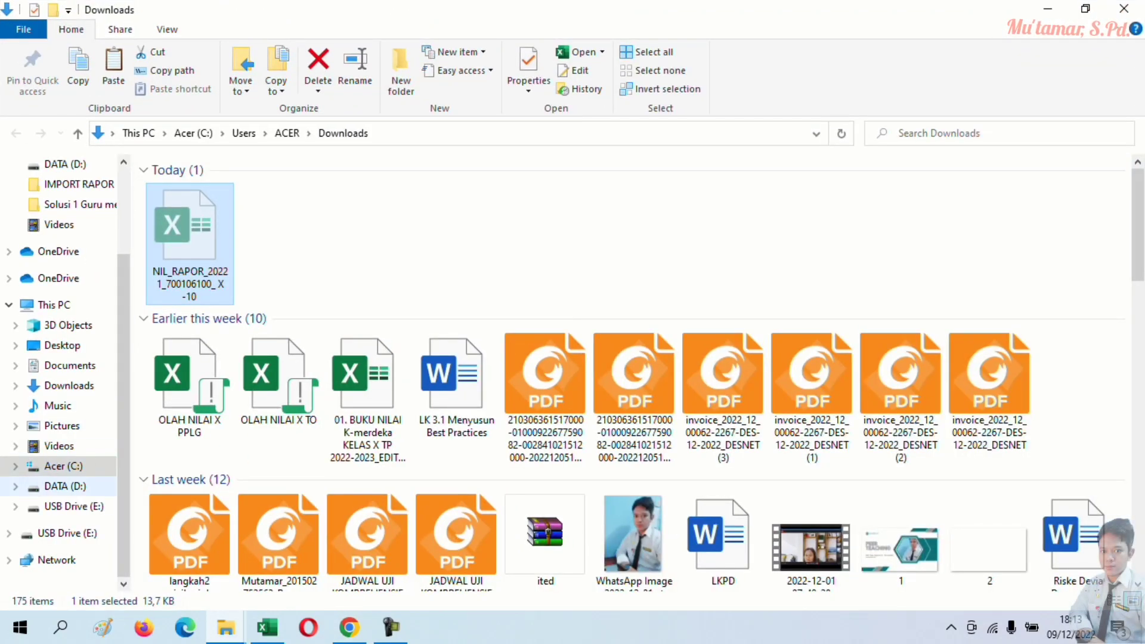
click(65, 487)
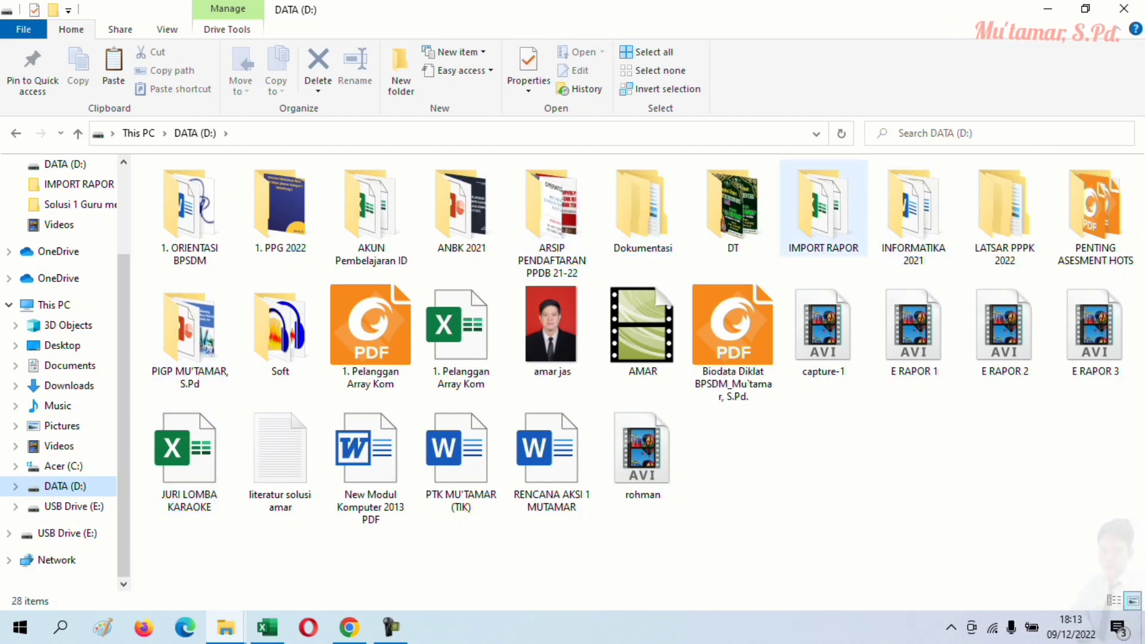
double_click(823, 209)
right_click(496, 317)
click(536, 432)
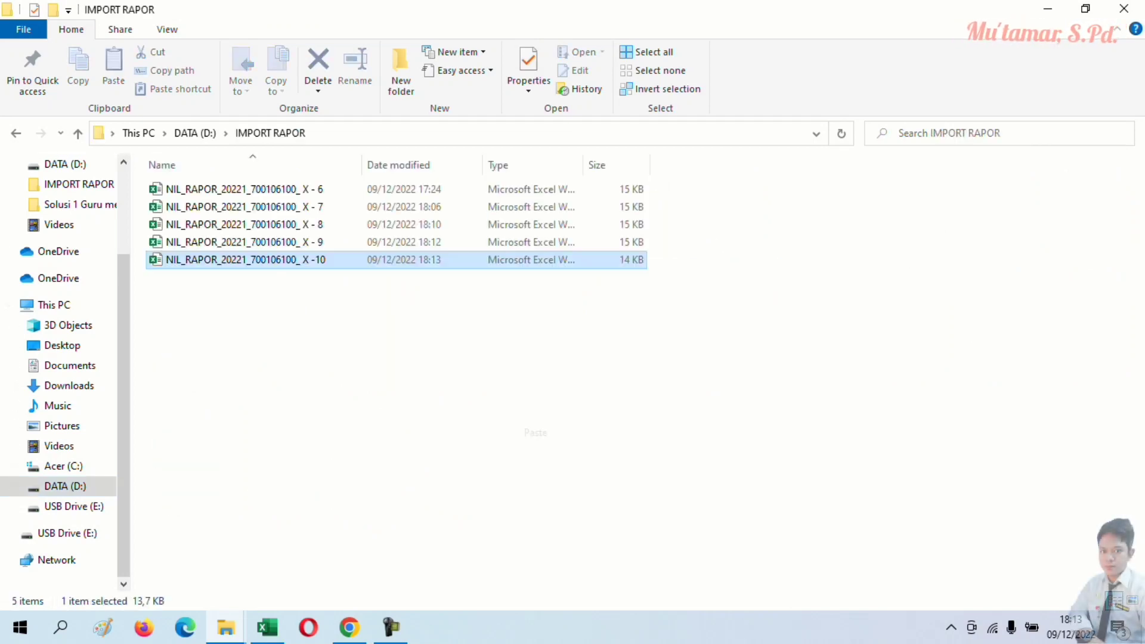
key(alt+Tab)
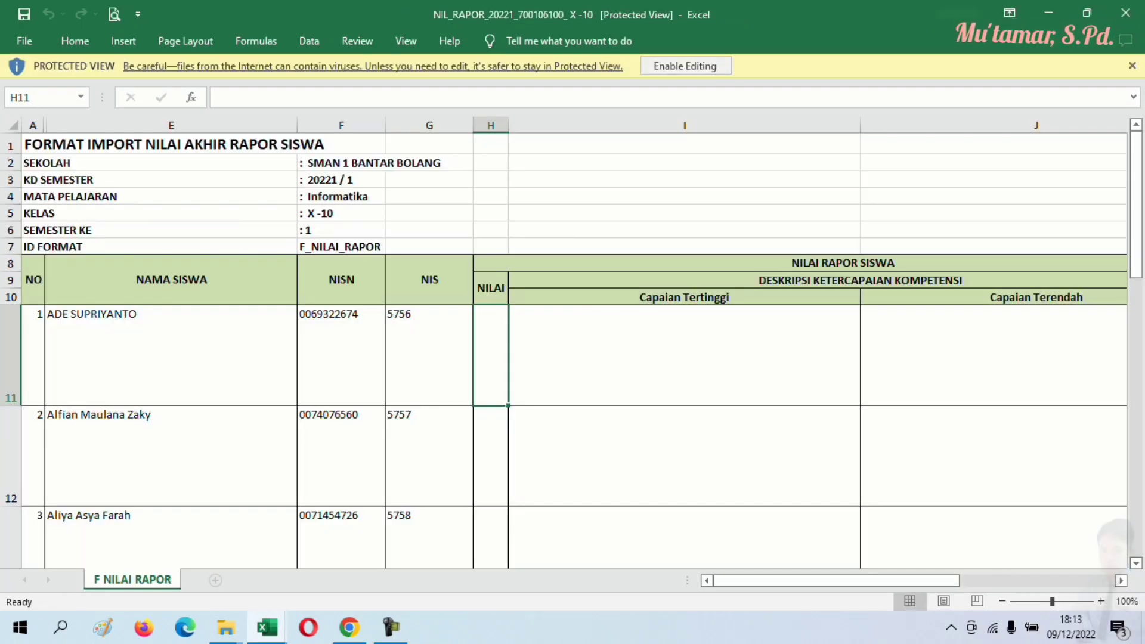
- Paste the NR X.10 report grades from column E into the template's NILAI column at H11
click(686, 65)
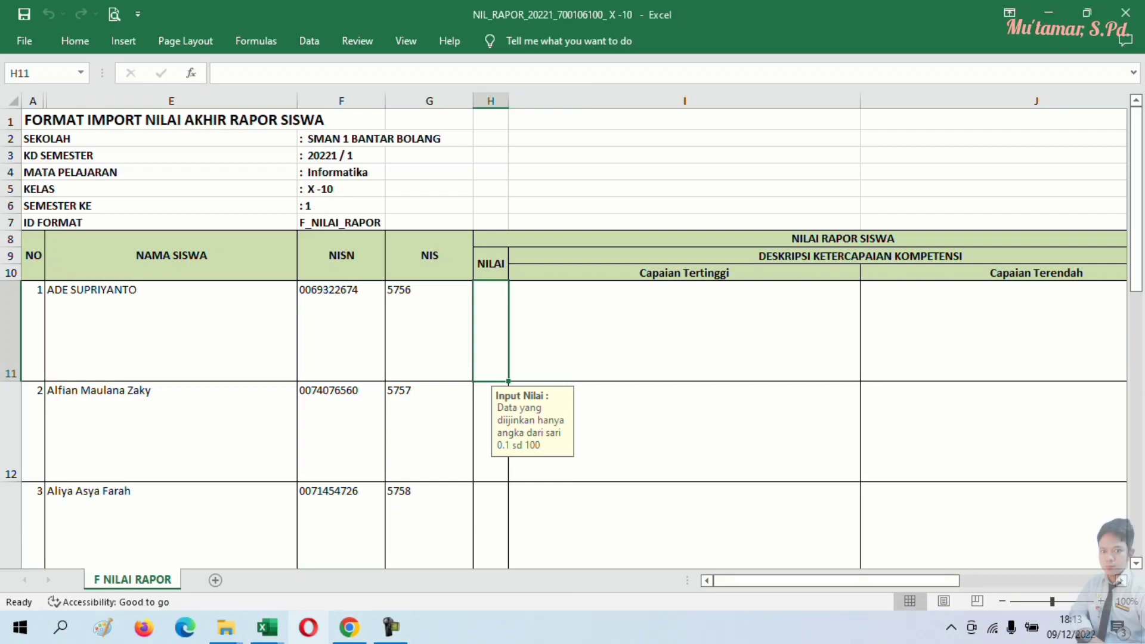
mouse_move(267, 627)
click(176, 554)
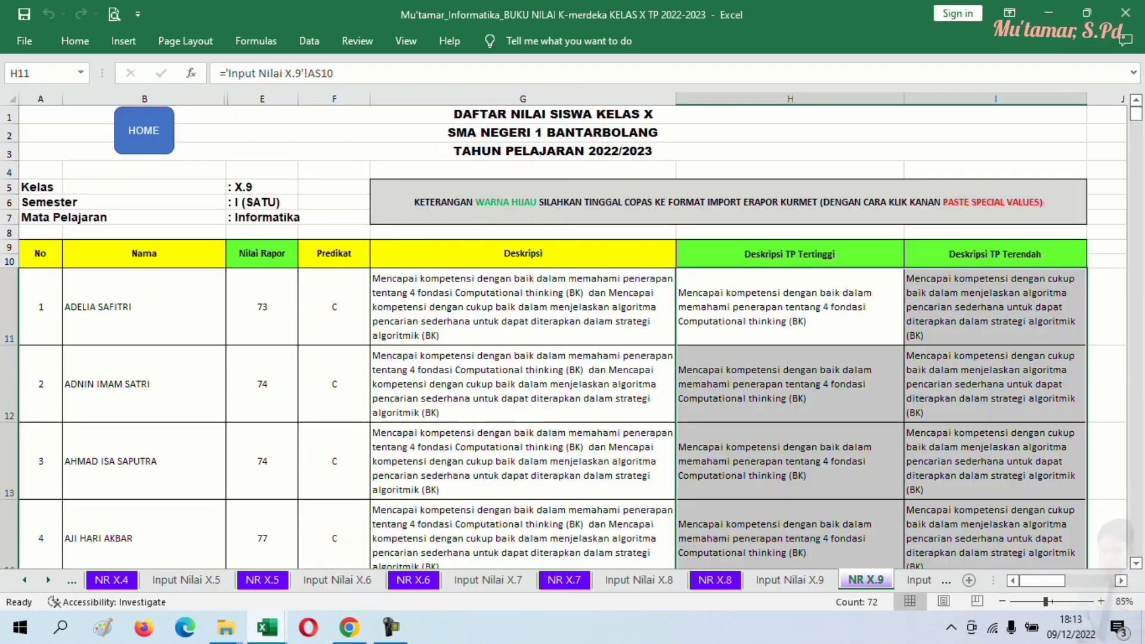
key(ctrl+Page_Down)
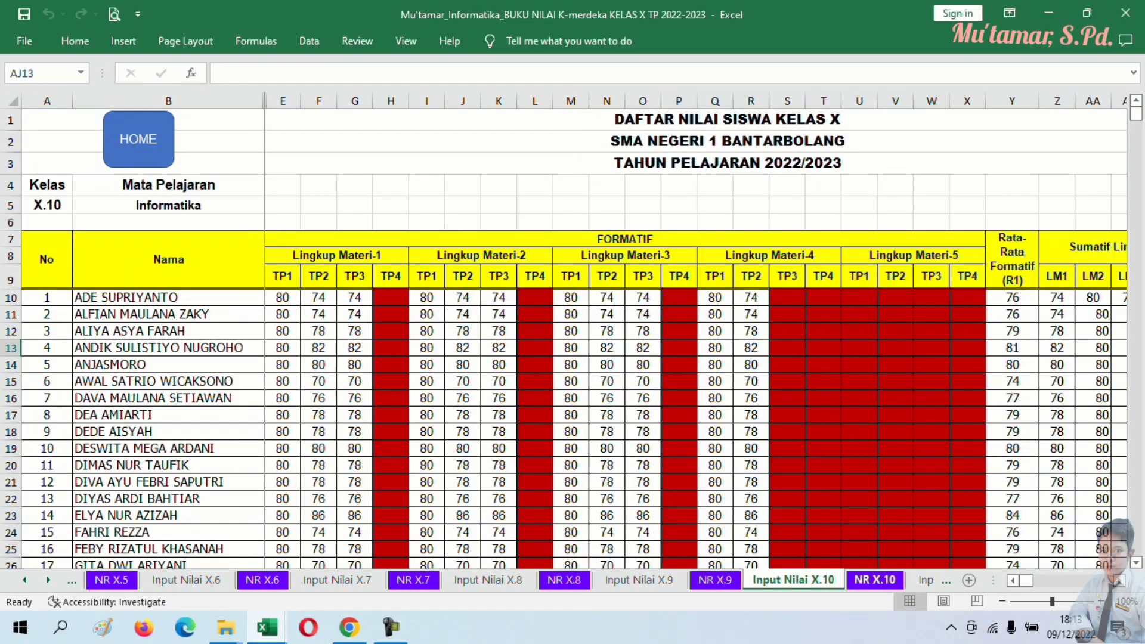
key(ctrl+Page_Down)
drag(262, 306, 265, 477)
right_click(262, 470)
click(297, 142)
scroll(298, 179, up, 14)
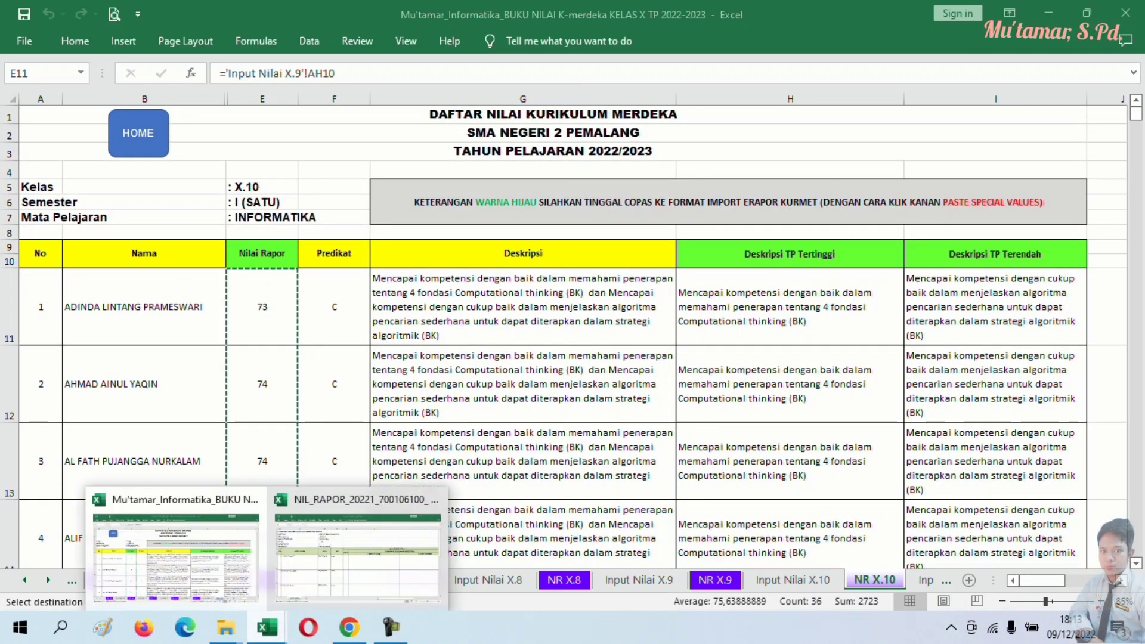
mouse_move(267, 628)
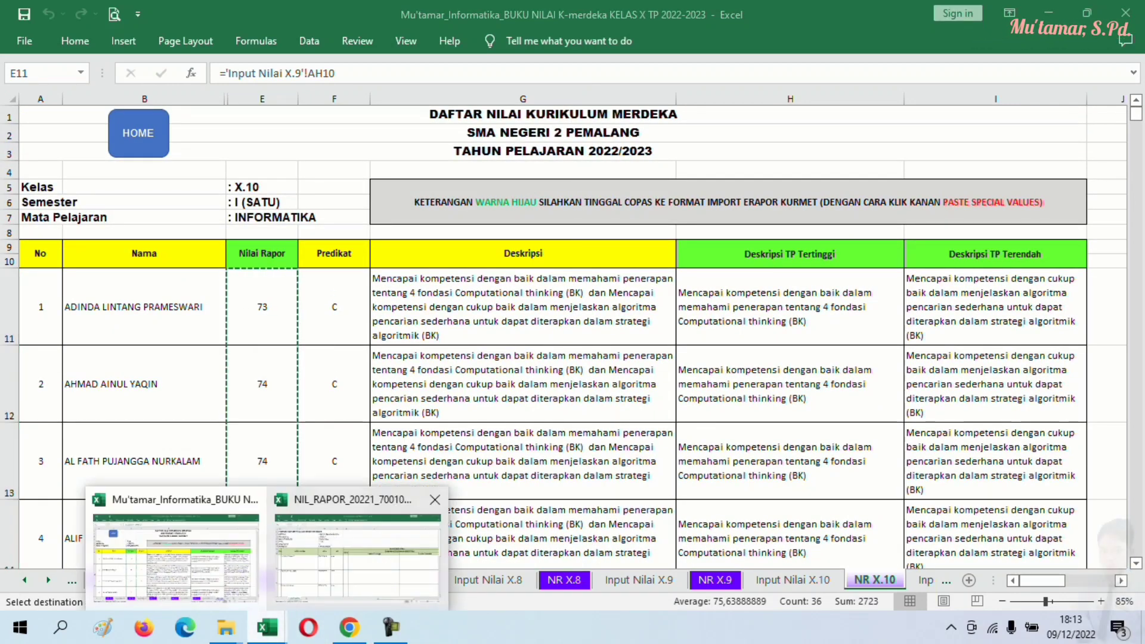
click(364, 525)
right_click(495, 328)
click(528, 302)
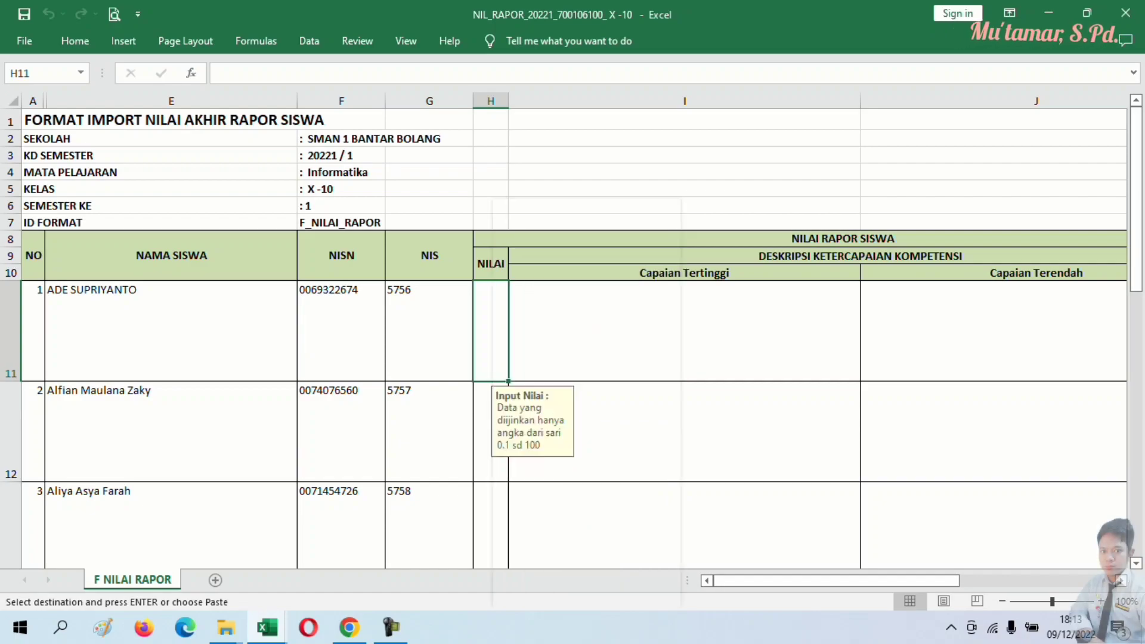
- Paste the highest and lowest achievement descriptions as values at the first Capaian Tertinggi cell
mouse_move(267, 627)
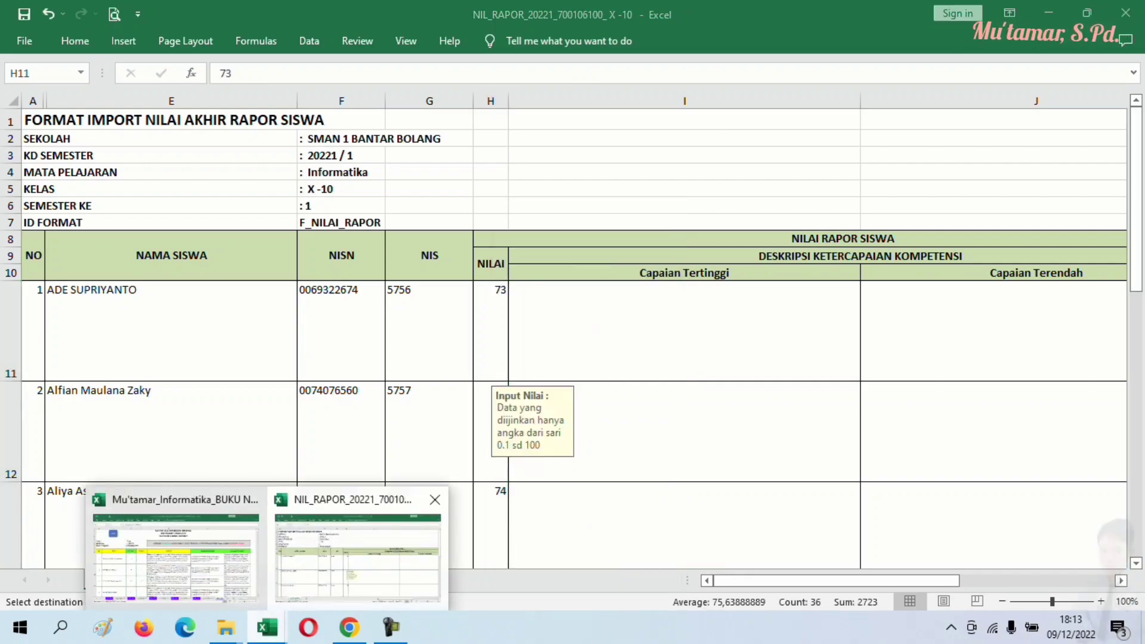
click(176, 555)
drag(680, 274, 1087, 491)
right_click(1080, 462)
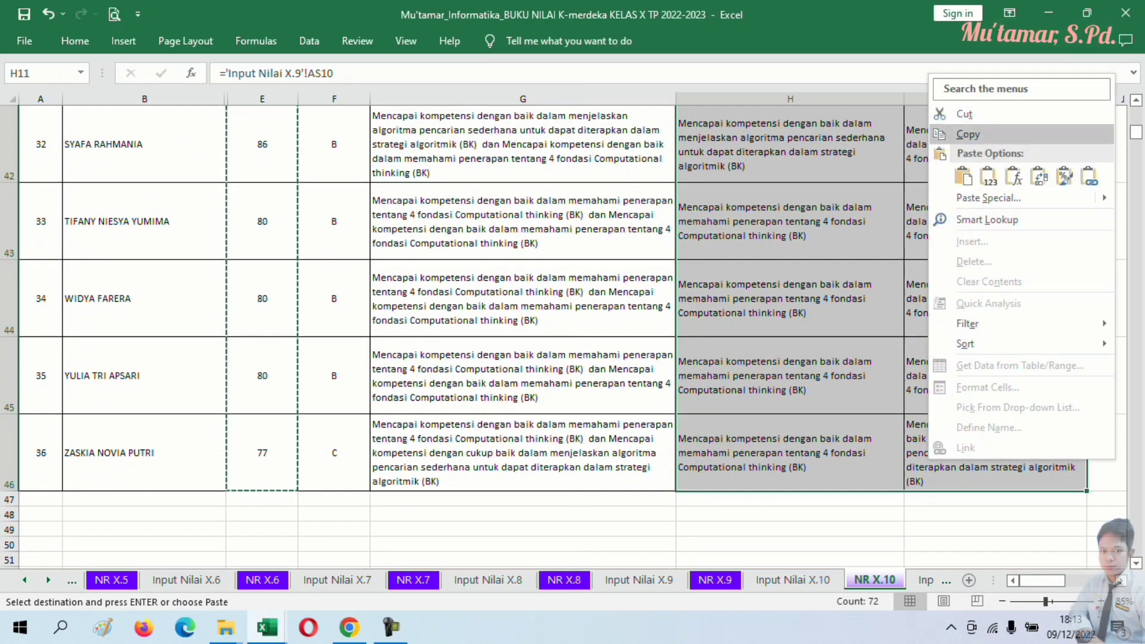
click(966, 135)
scroll(596, 298, up, 15)
mouse_move(267, 627)
click(471, 602)
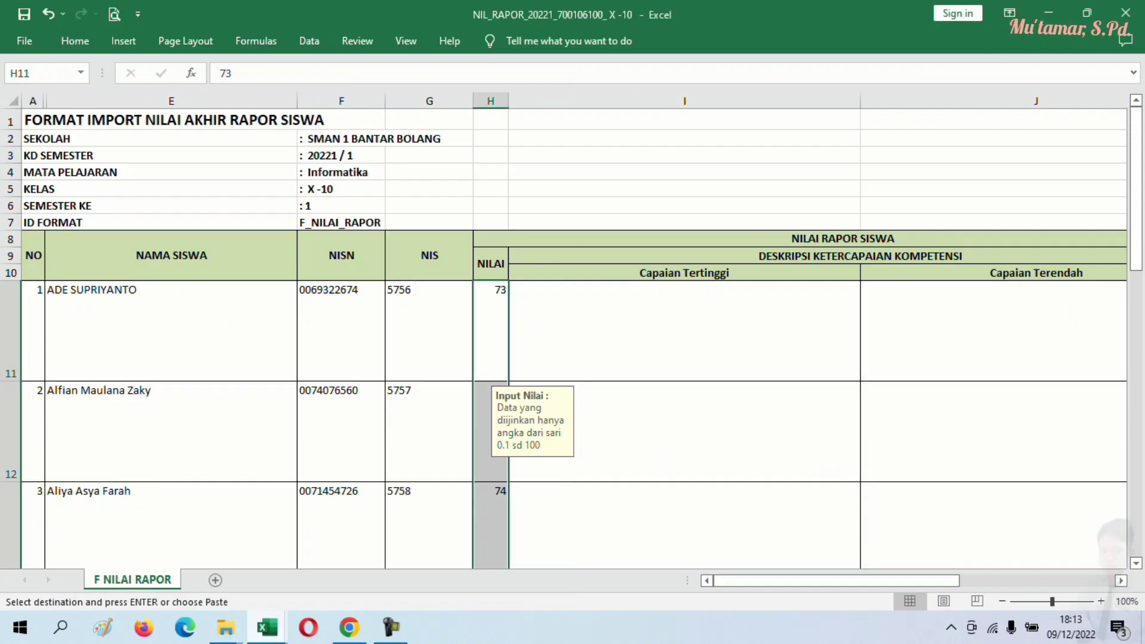
right_click(648, 328)
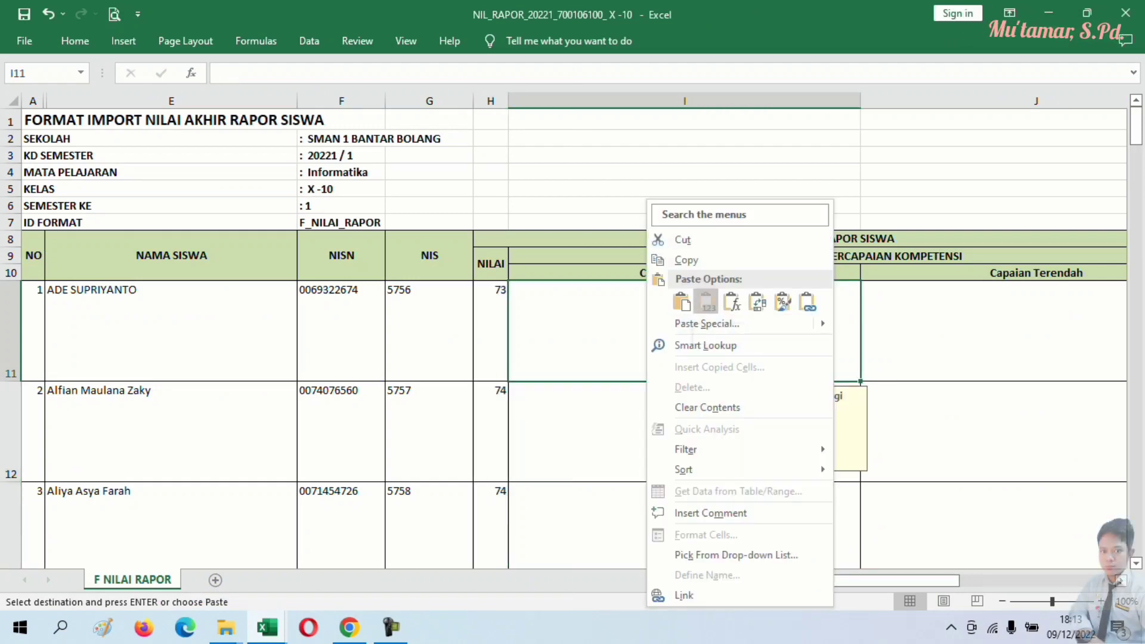
click(706, 301)
click(684, 139)
- Save and close the X -10 import file, then return to the e-Rapor import page
click(23, 14)
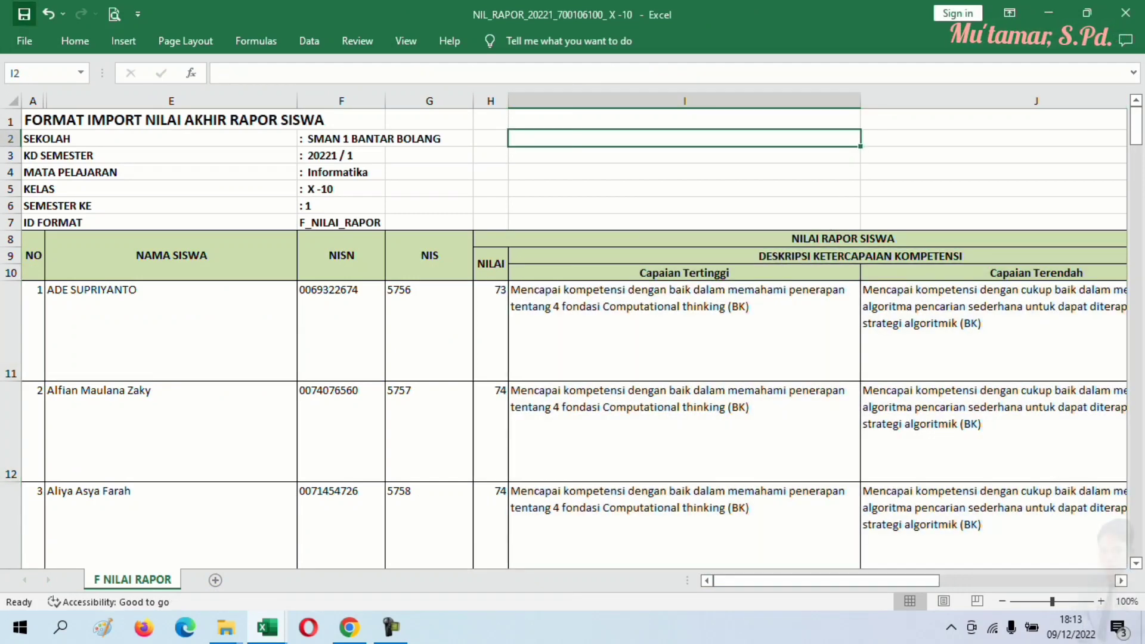
click(1125, 13)
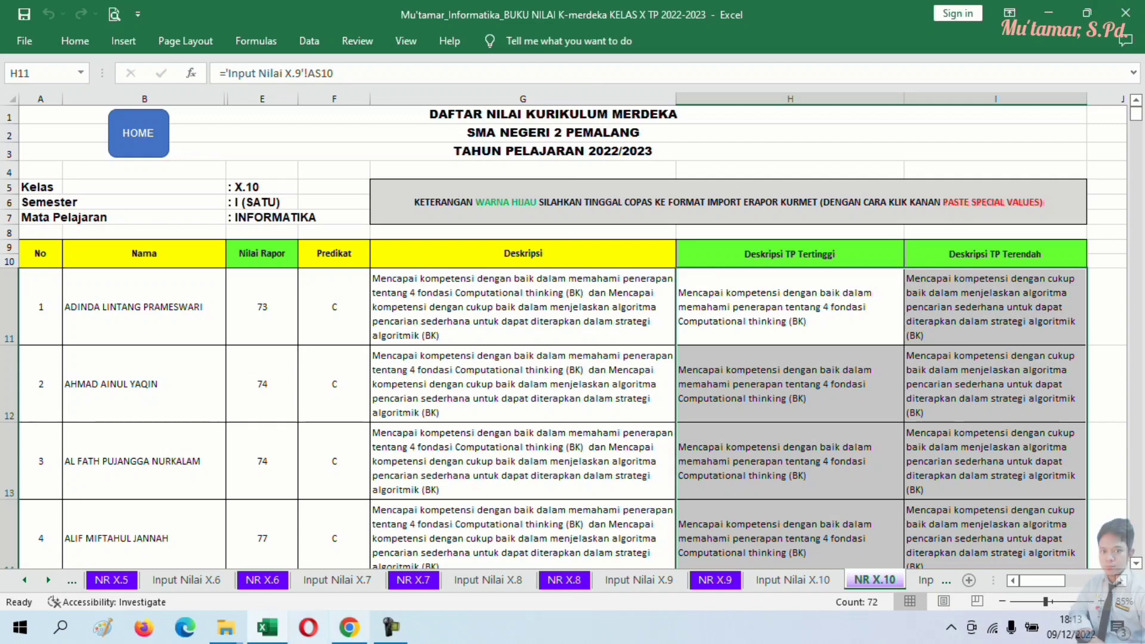
click(349, 627)
click(108, 13)
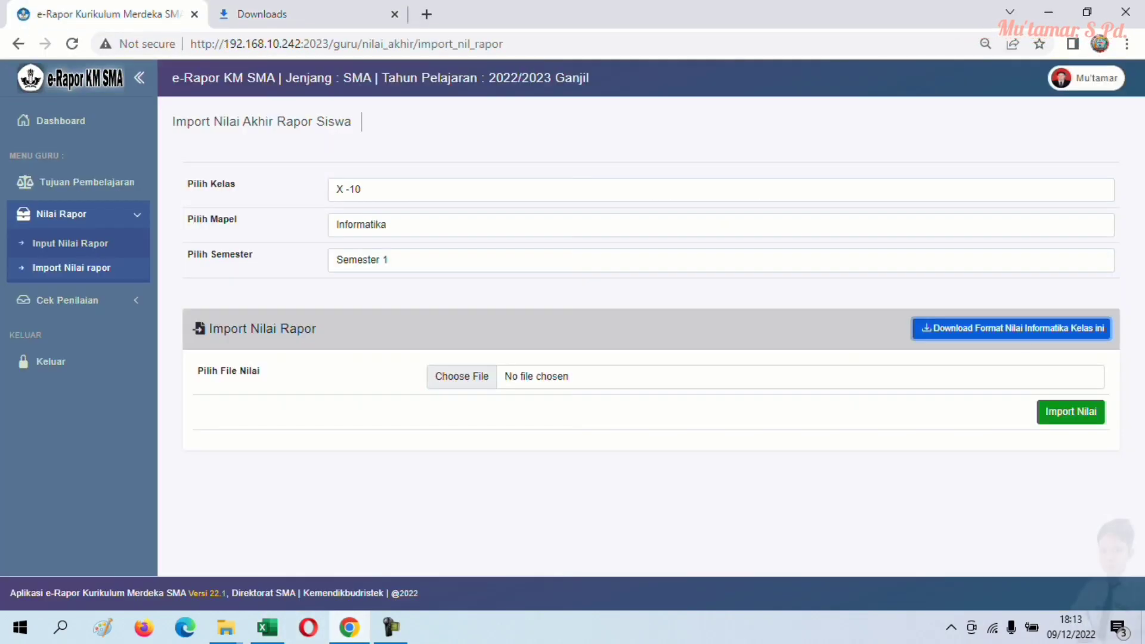
- Reload the import page and select class X -10, Informatika, Semester 1
click(71, 268)
click(418, 190)
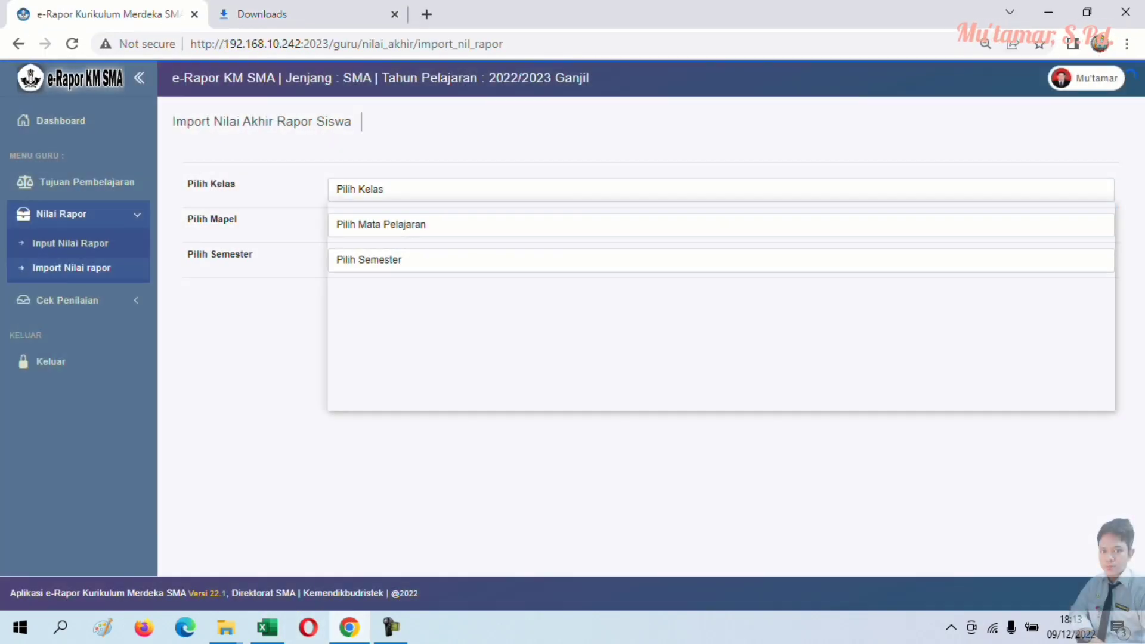
click(406, 272)
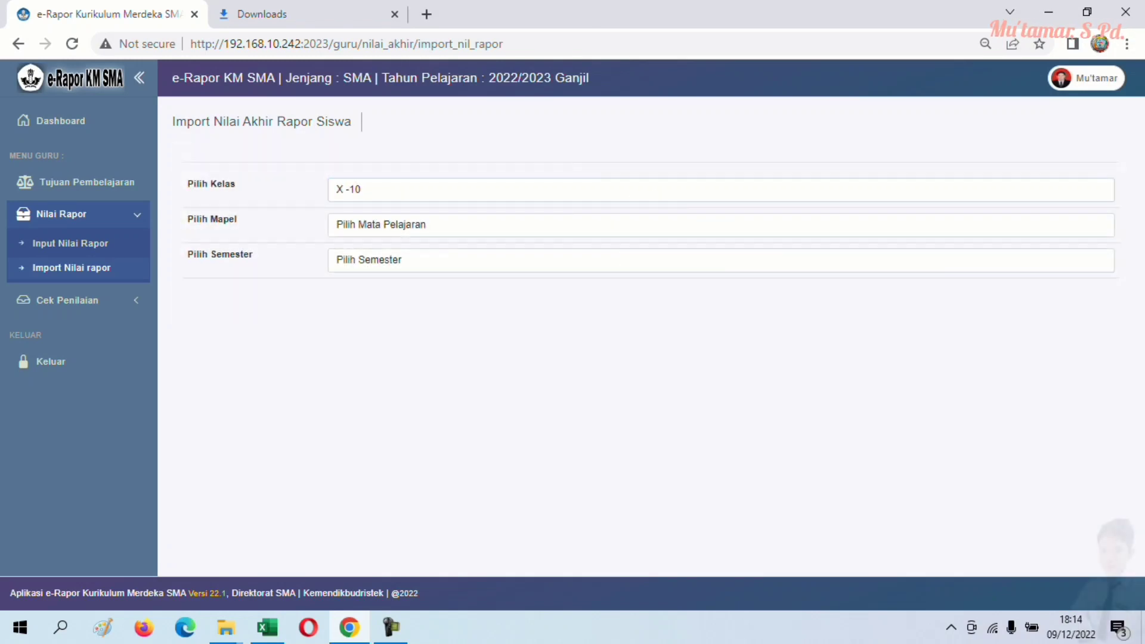
click(418, 225)
click(370, 266)
click(417, 260)
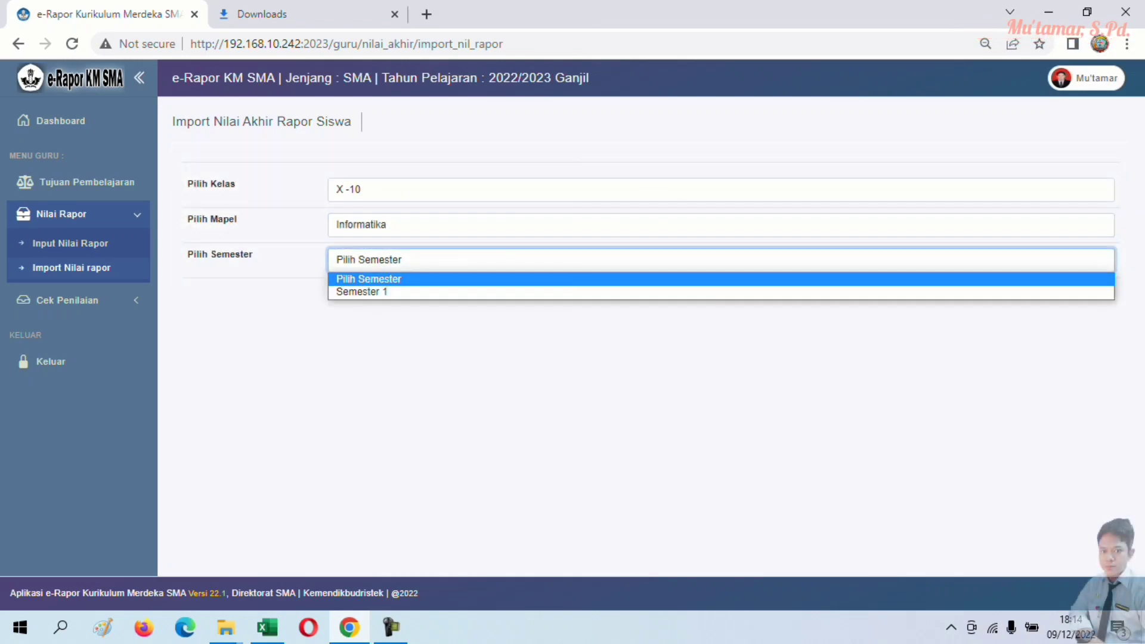
click(362, 292)
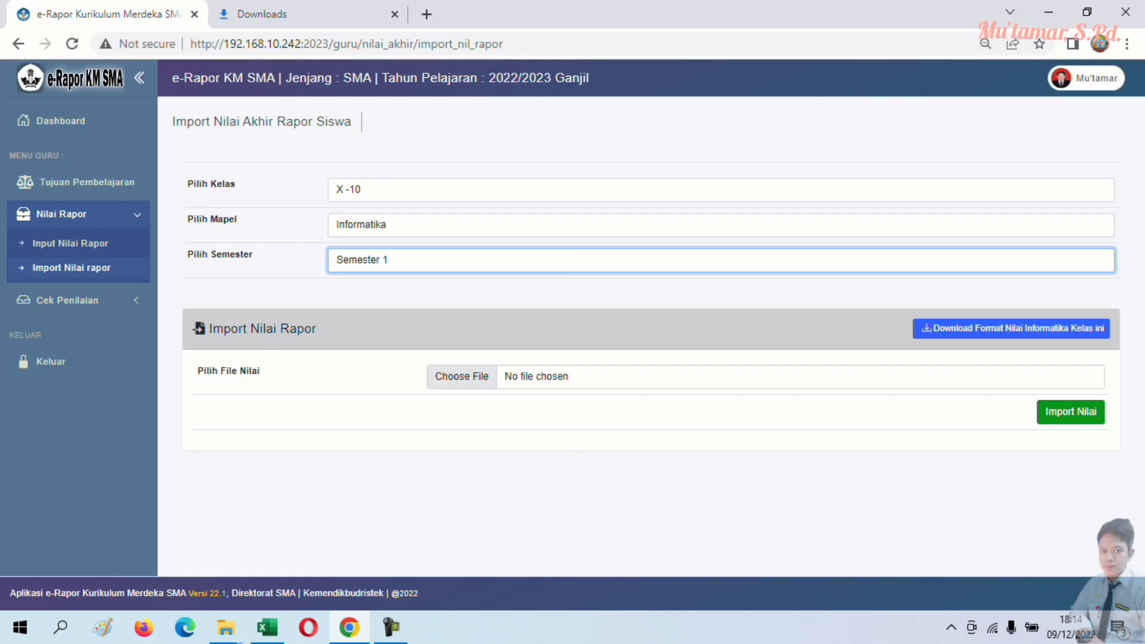
- Choose the X-10 xlsx grade file and import the Informatika grades
click(462, 376)
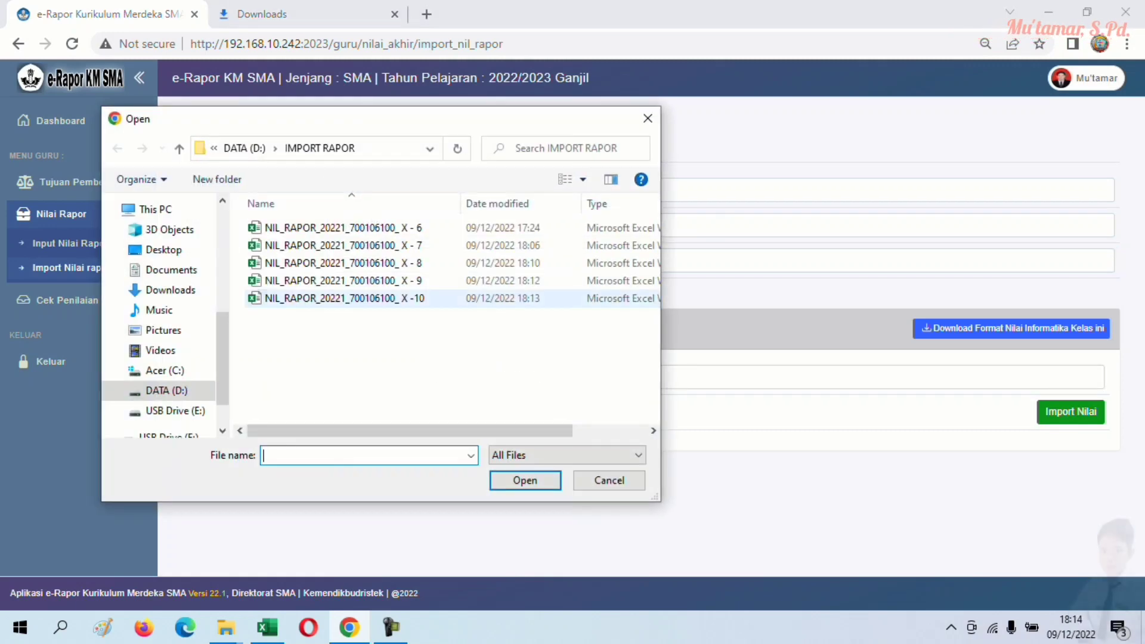
click(344, 298)
click(525, 481)
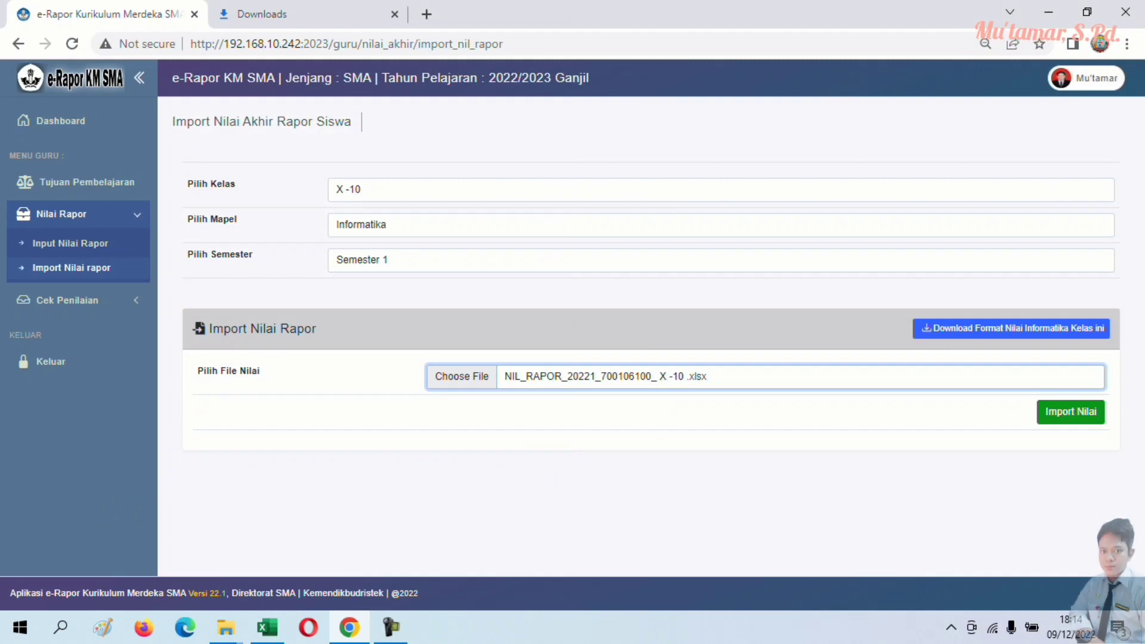
click(1070, 411)
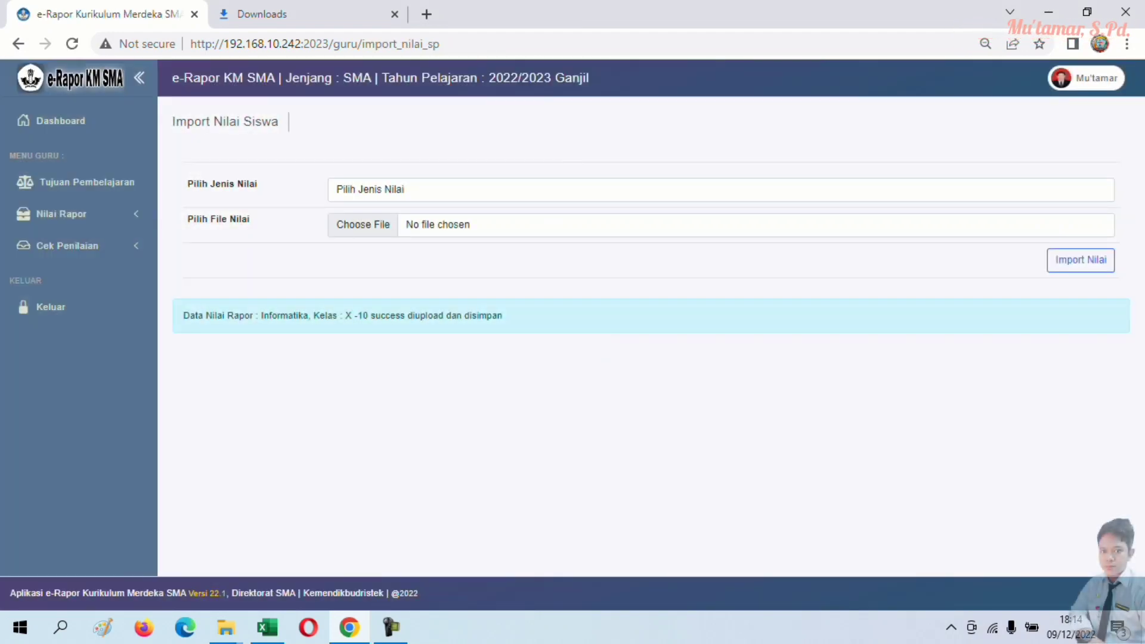
- Check Status Penilaian under Cek Penilaian, then go to Pencapaian Nilai Rapor
click(67, 246)
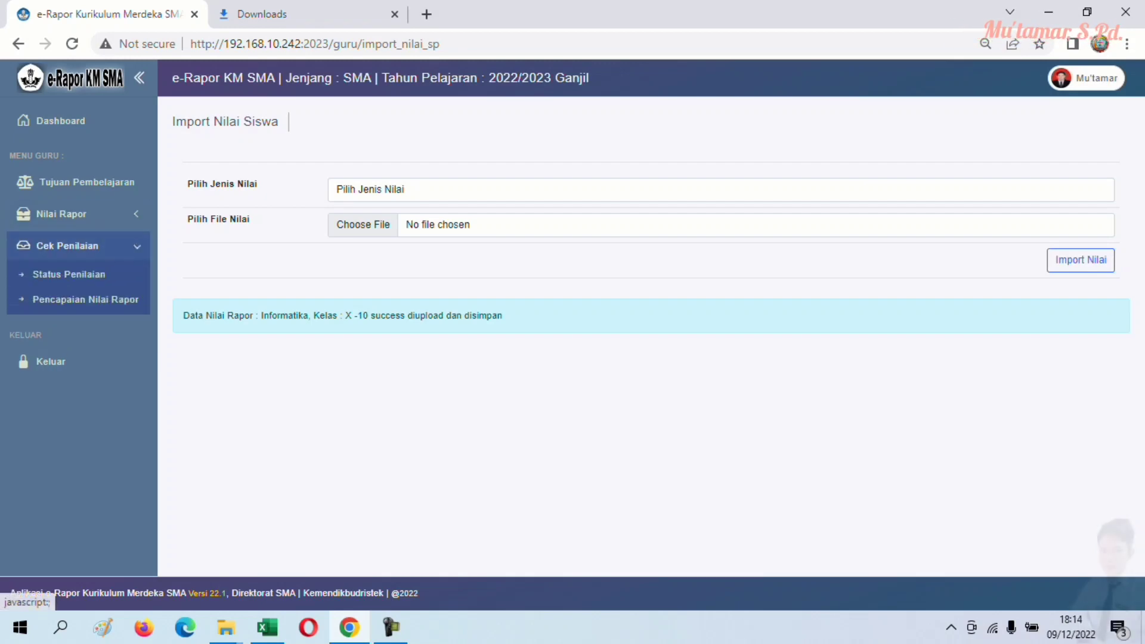
click(68, 274)
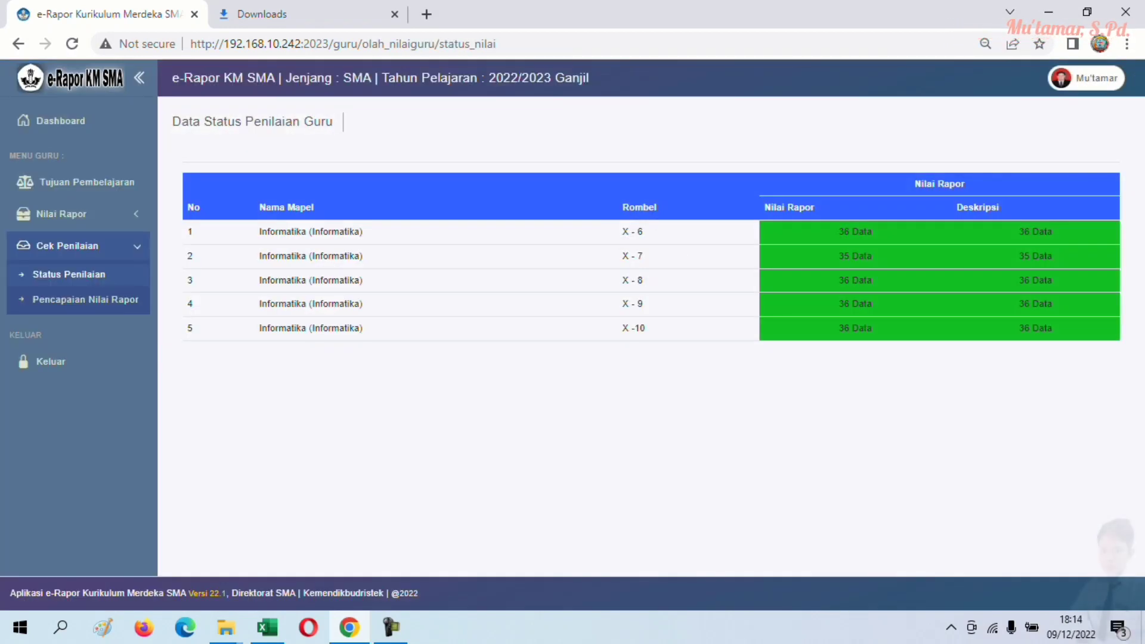
click(85, 300)
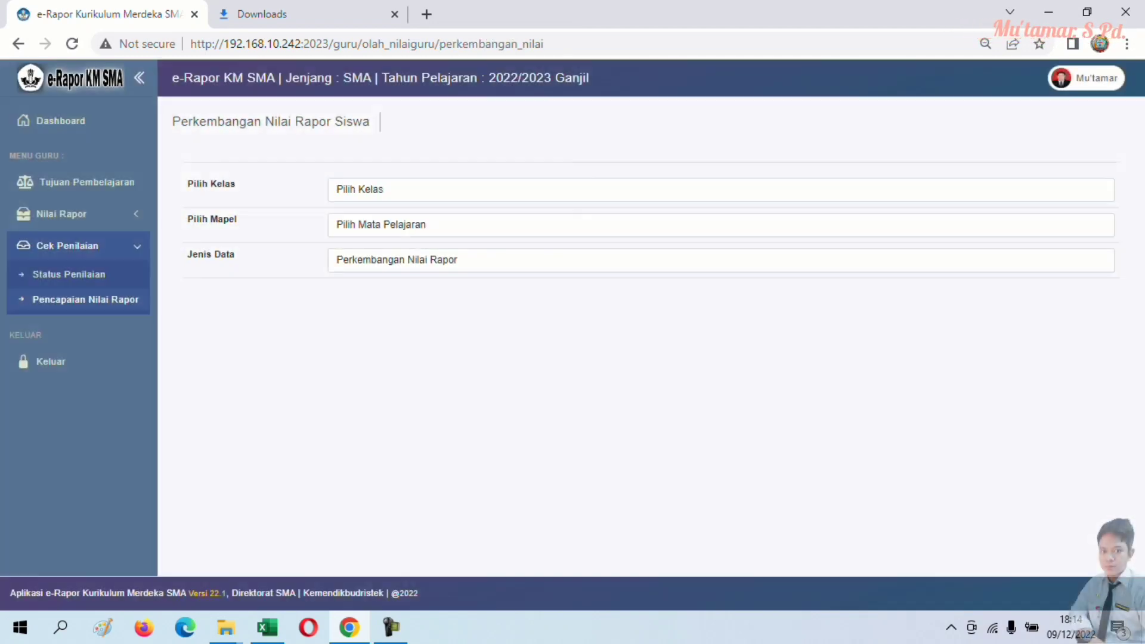
- Show Perkembangan Deskripsi Rapor for X -10 Informatika and scroll through the 36 students' descriptions
click(417, 189)
click(358, 272)
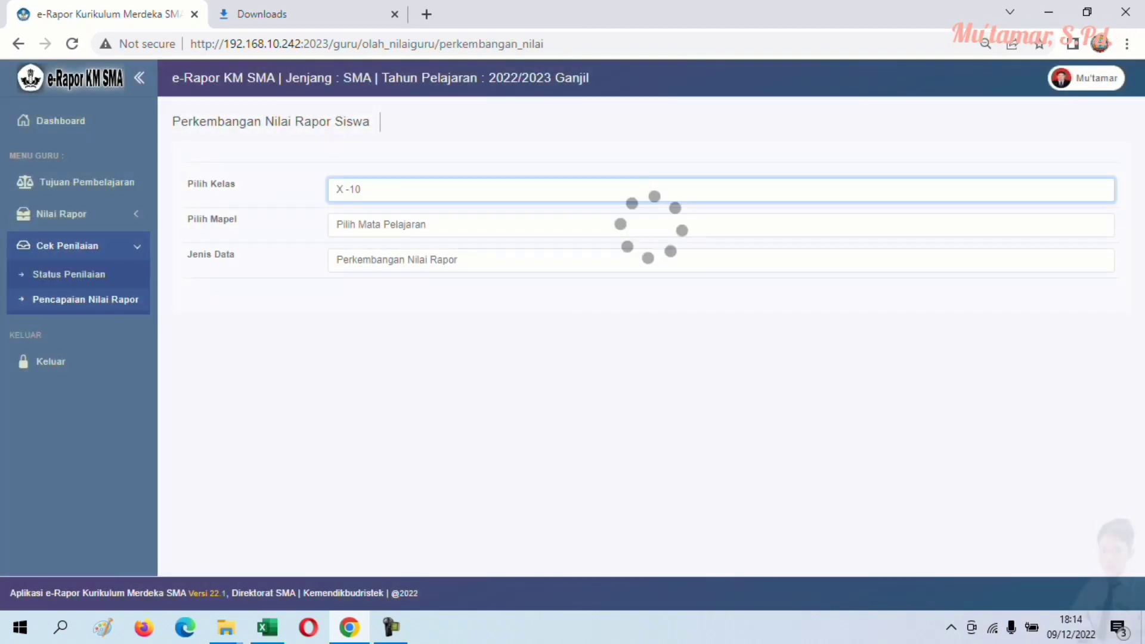
click(381, 225)
click(363, 270)
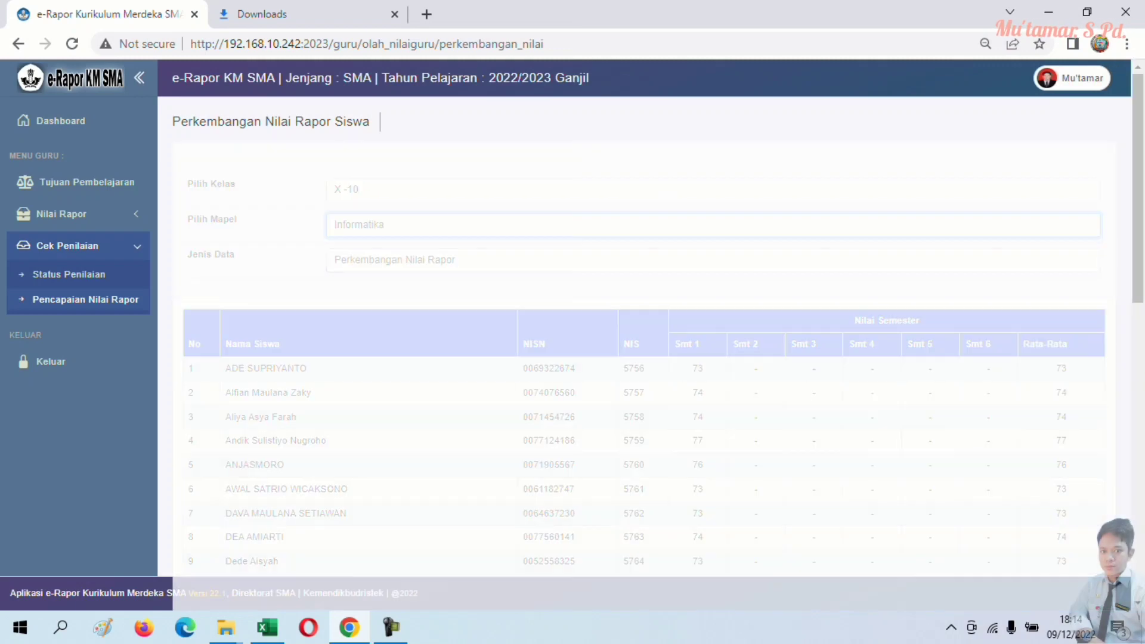
click(418, 259)
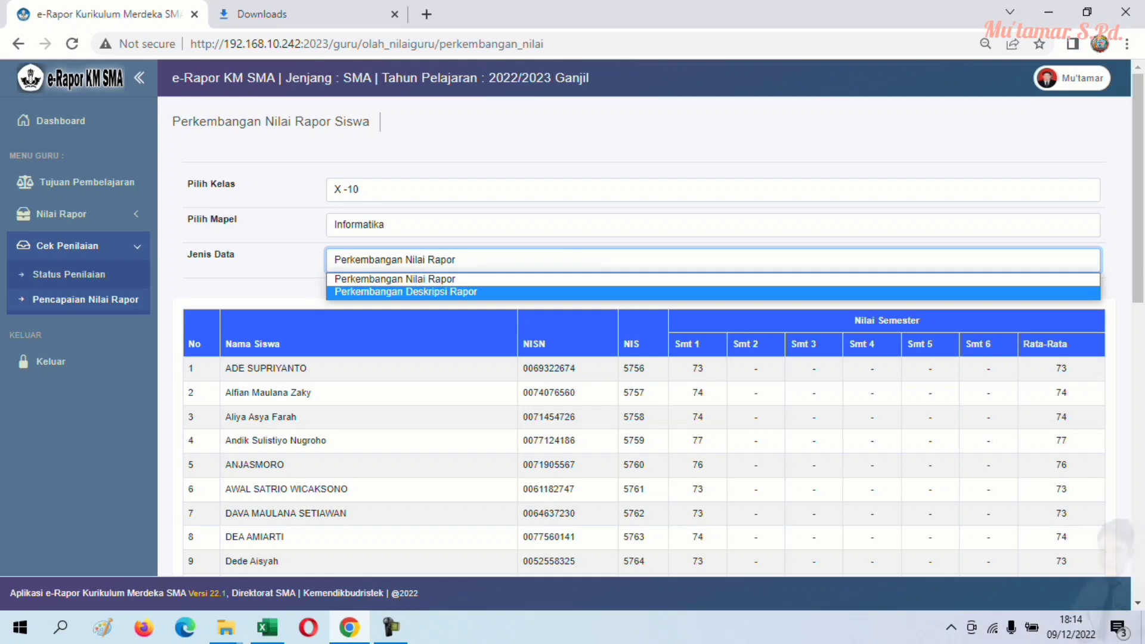
key(Return)
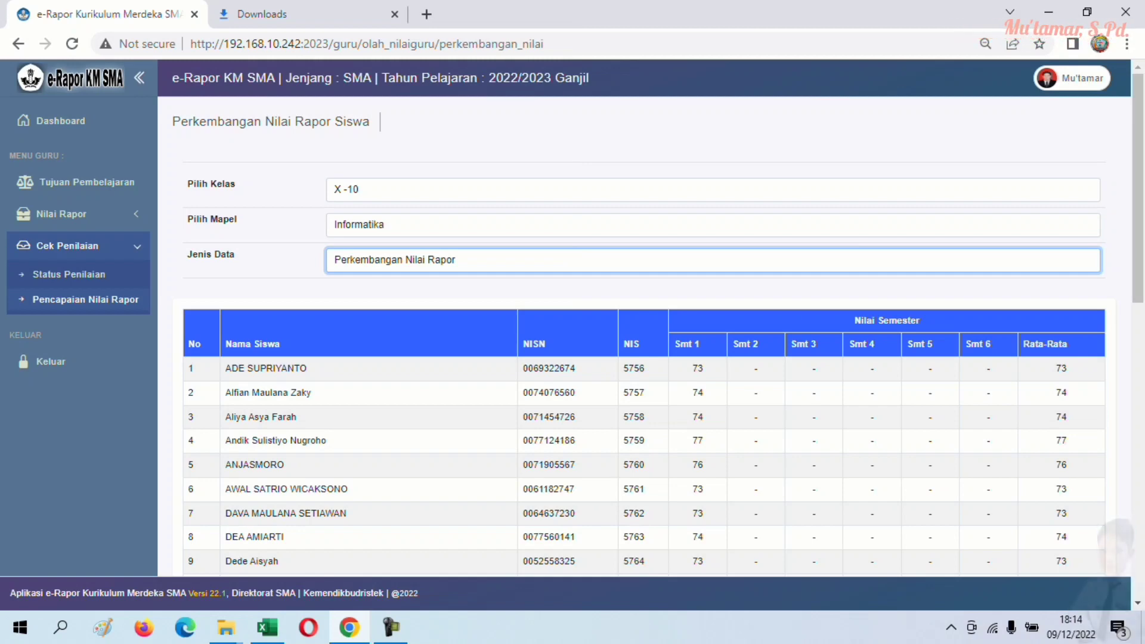
key(alt+Down)
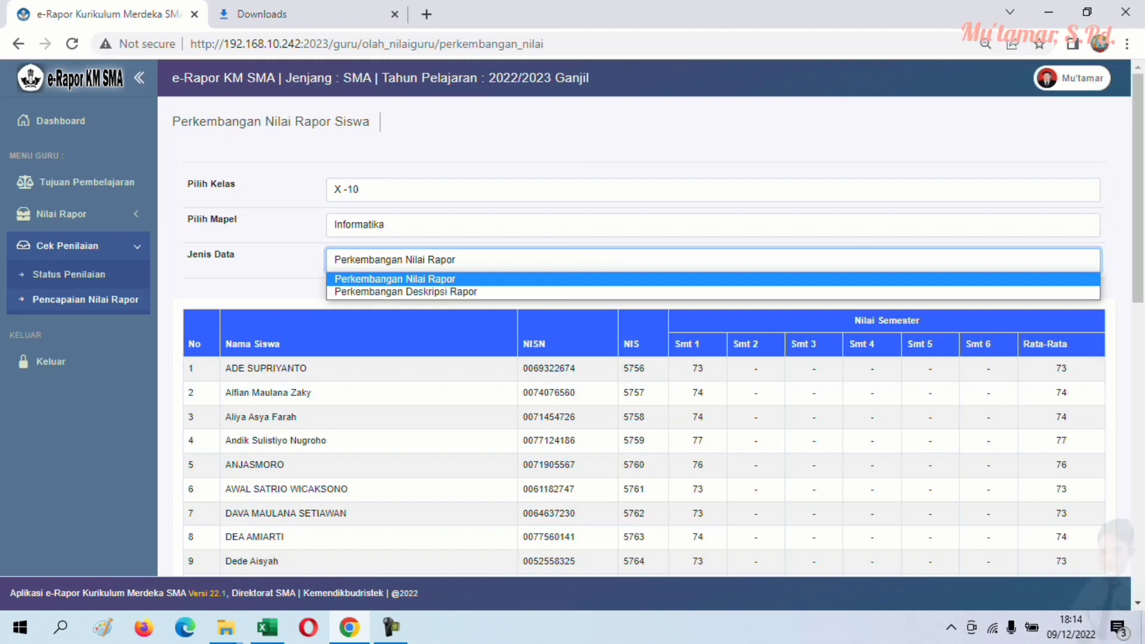
key(Down)
key(Return)
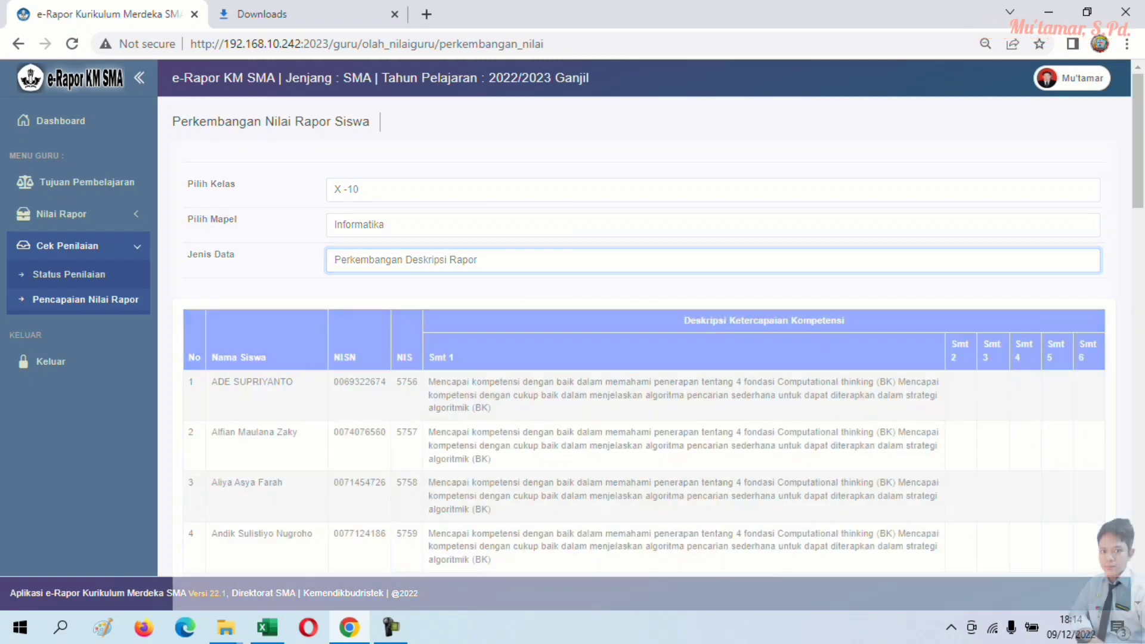
scroll(1111, 585, down, 18)
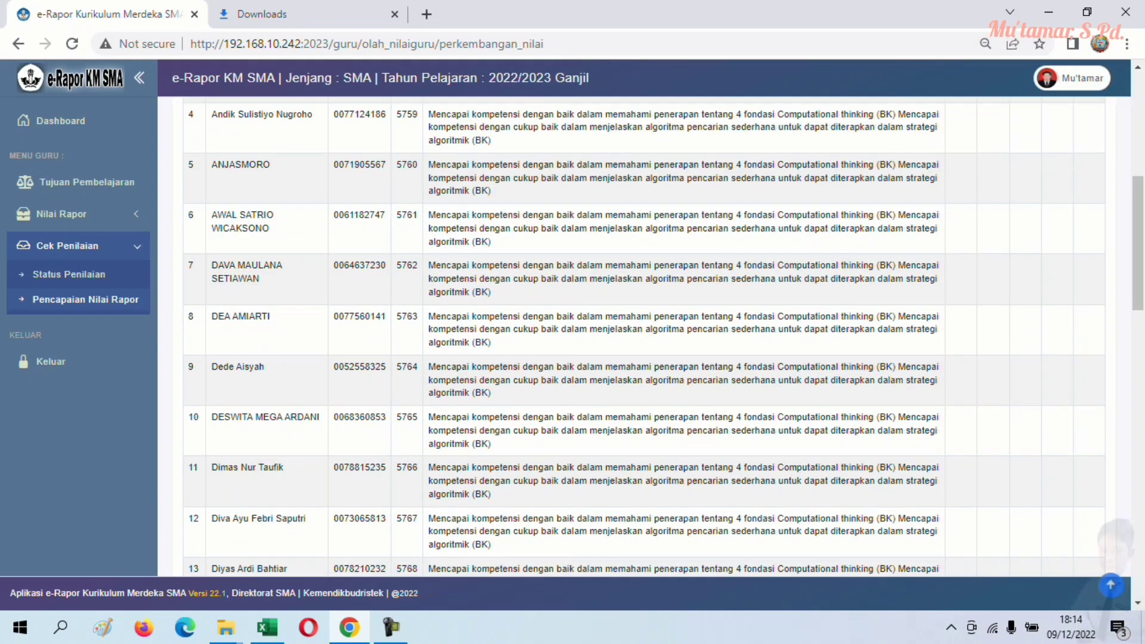
scroll(1111, 586, down, 7)
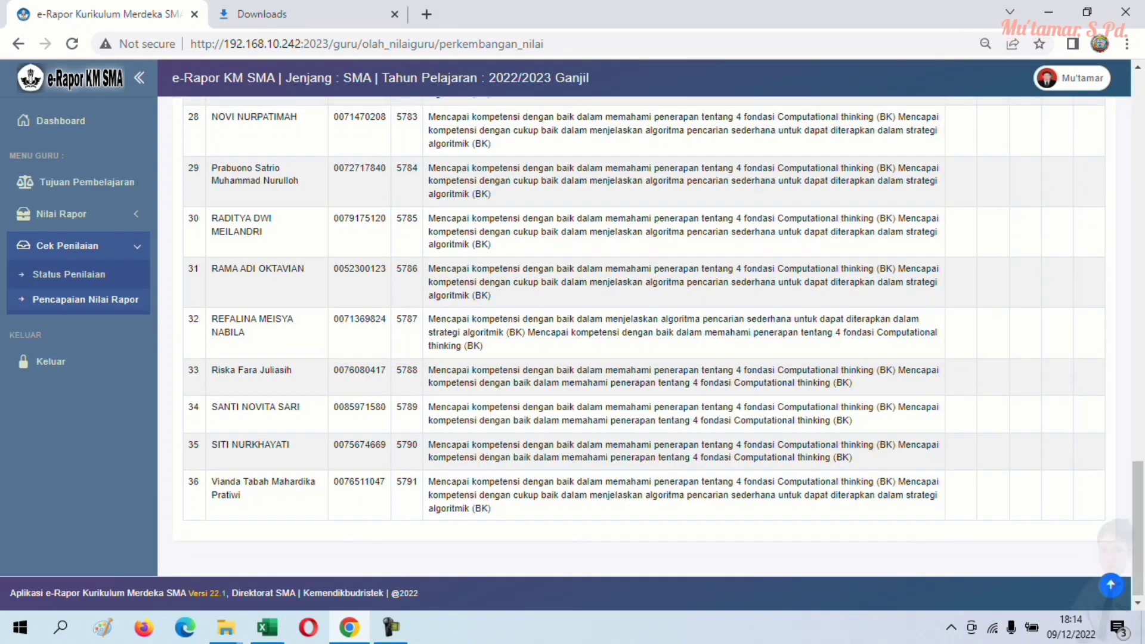
scroll(1111, 586, up, 20)
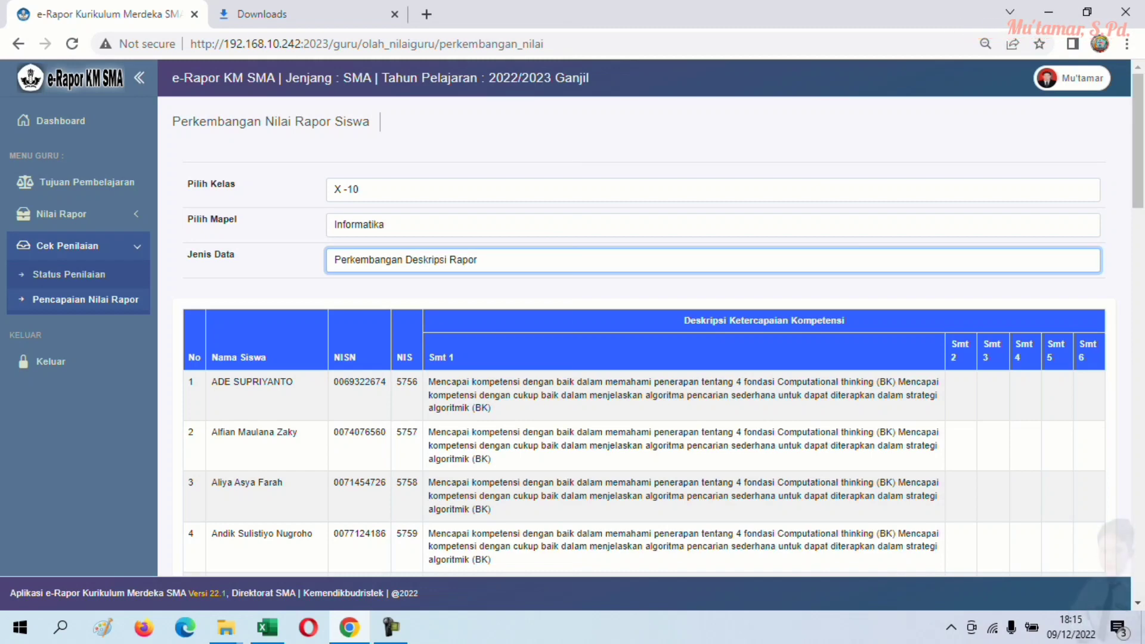
- Sign out of the teacher account and enter the administrator user name on the login page
click(1072, 78)
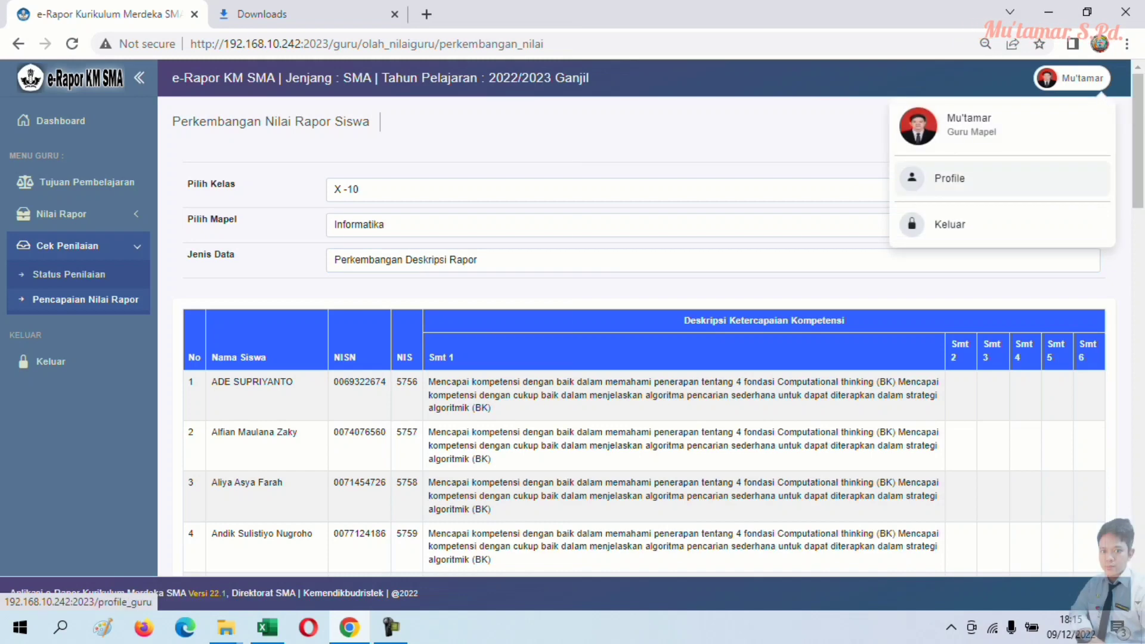
click(937, 224)
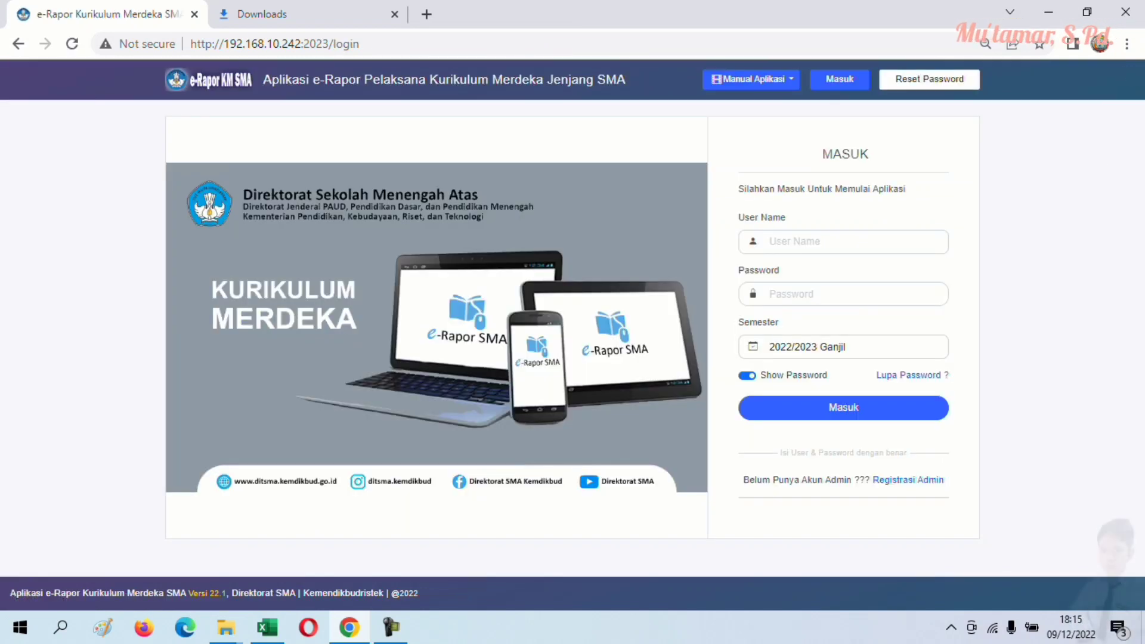
click(843, 242)
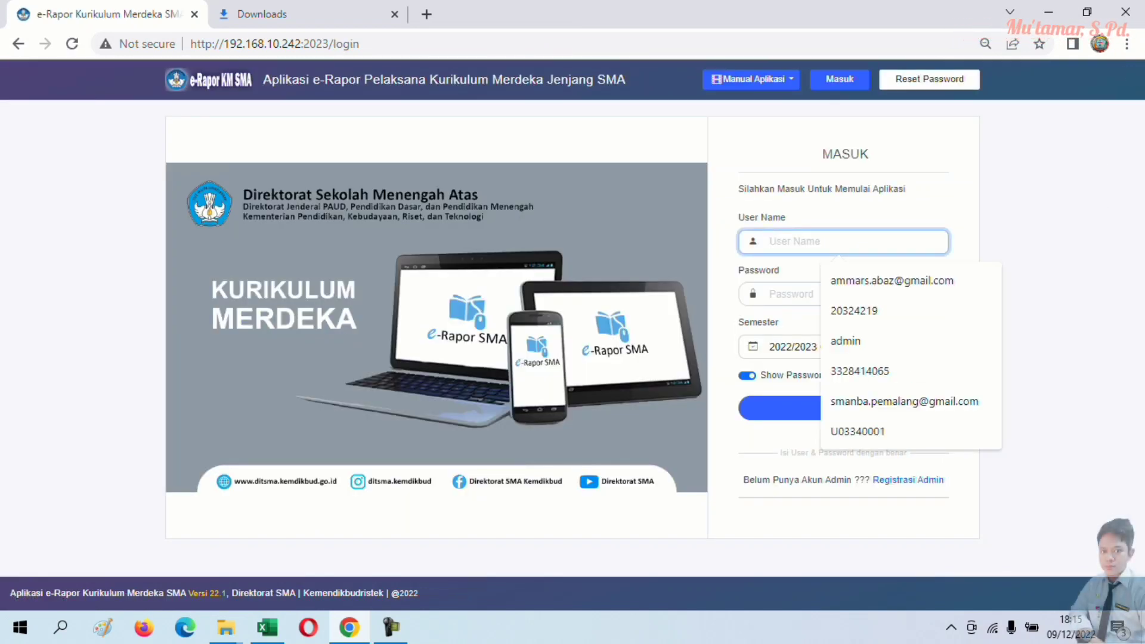
key(super+Down)
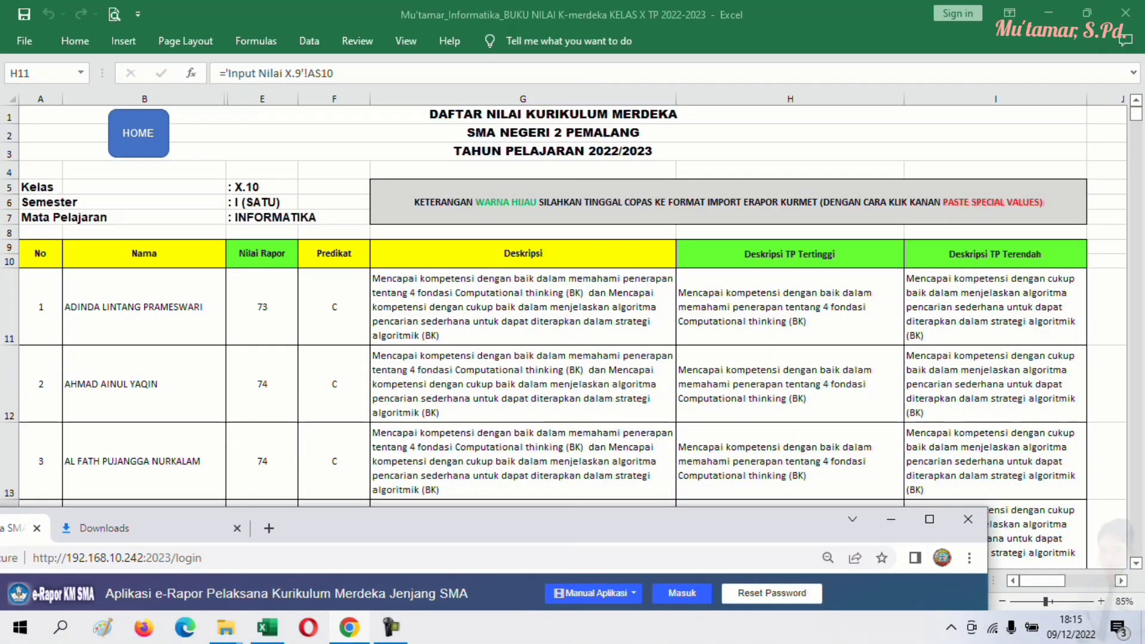
drag(678, 523, 917, 3)
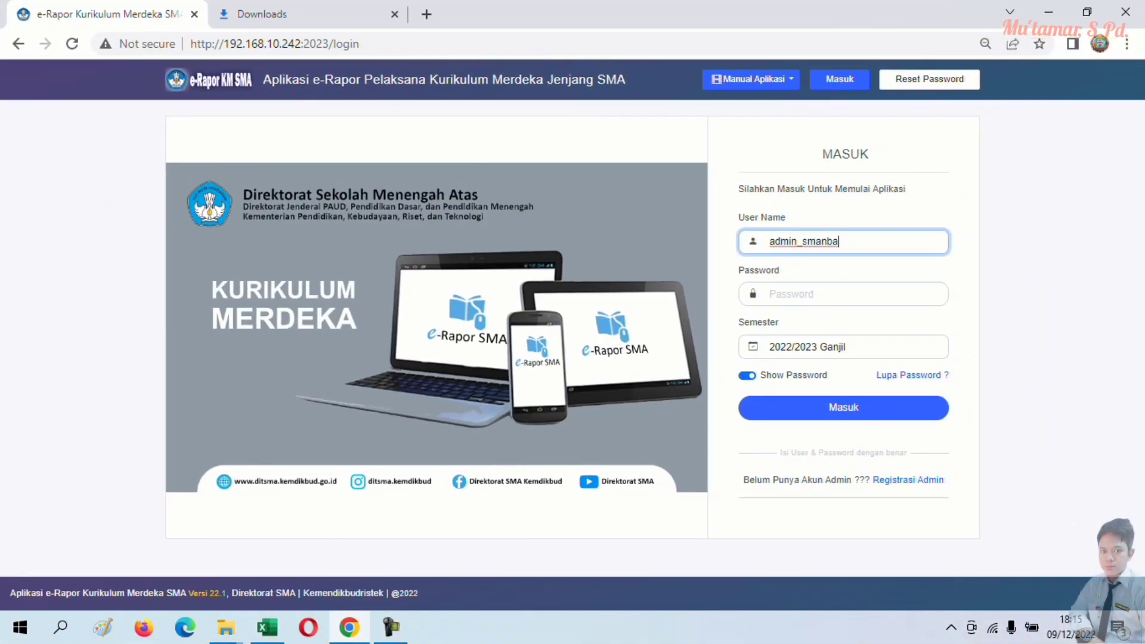
click(844, 294)
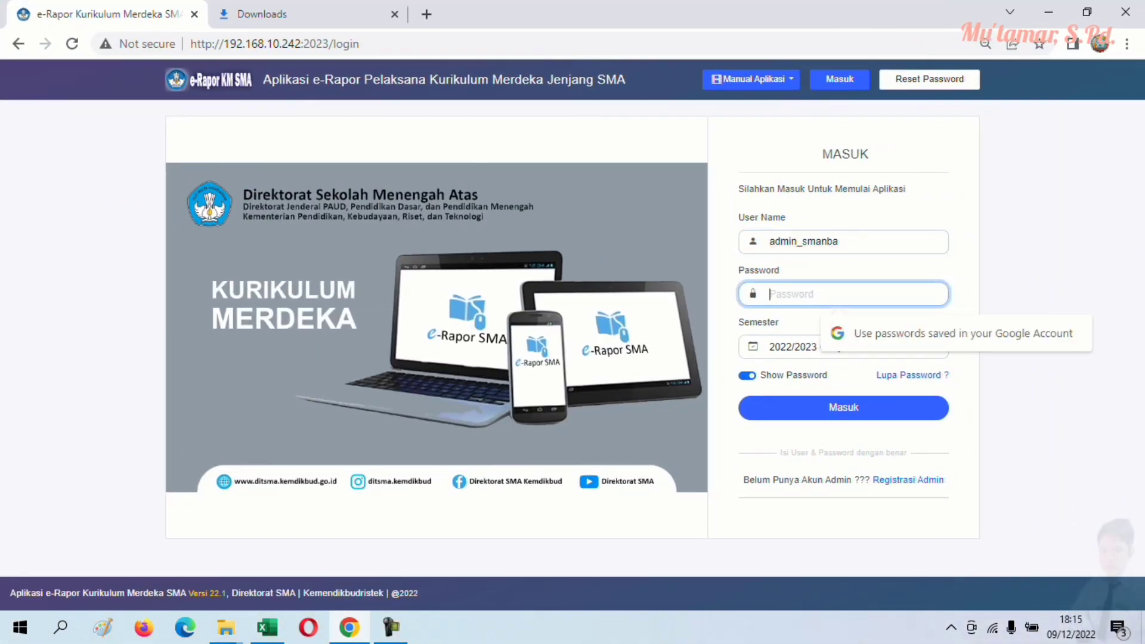
- Enter the administrator password and log in, retyping it after the first attempt is rejected
text(******)
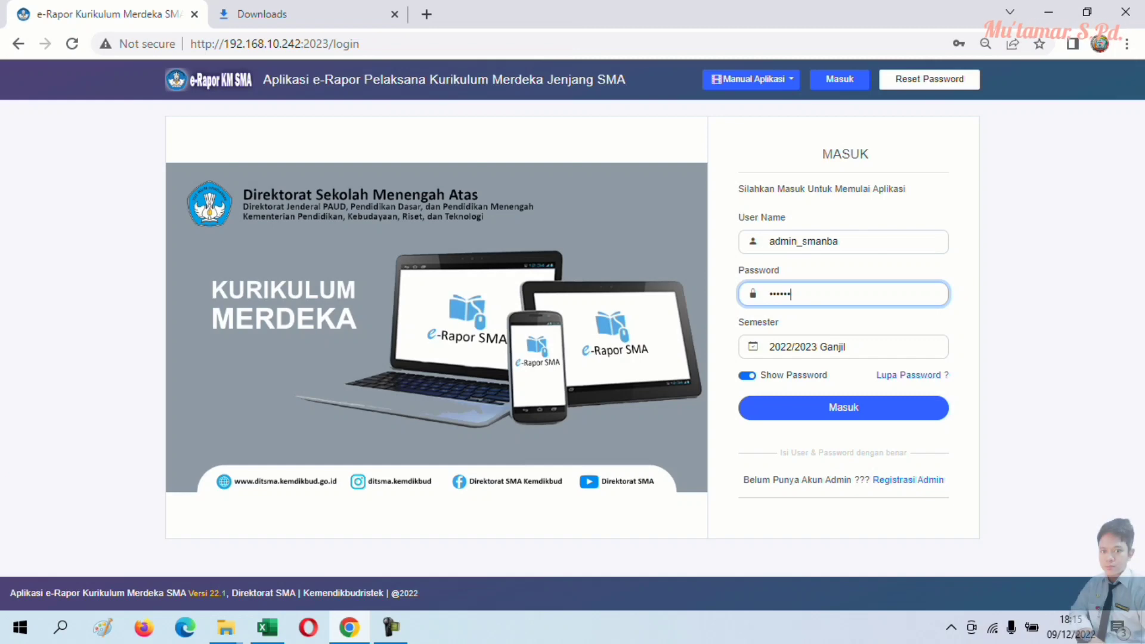
key(BackSpace)
key(BackSpace)
key(BackSpace)
key(BackSpace)
key(BackSpace)
key(BackSpace)
text(**********)
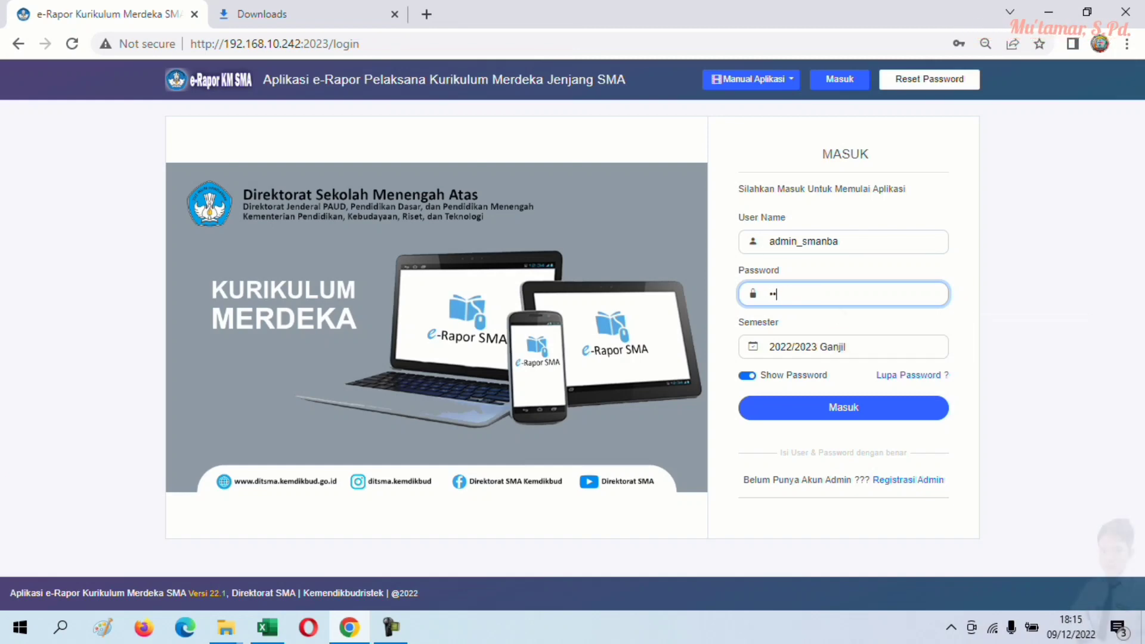
key(Caps_Lock)
text(**)
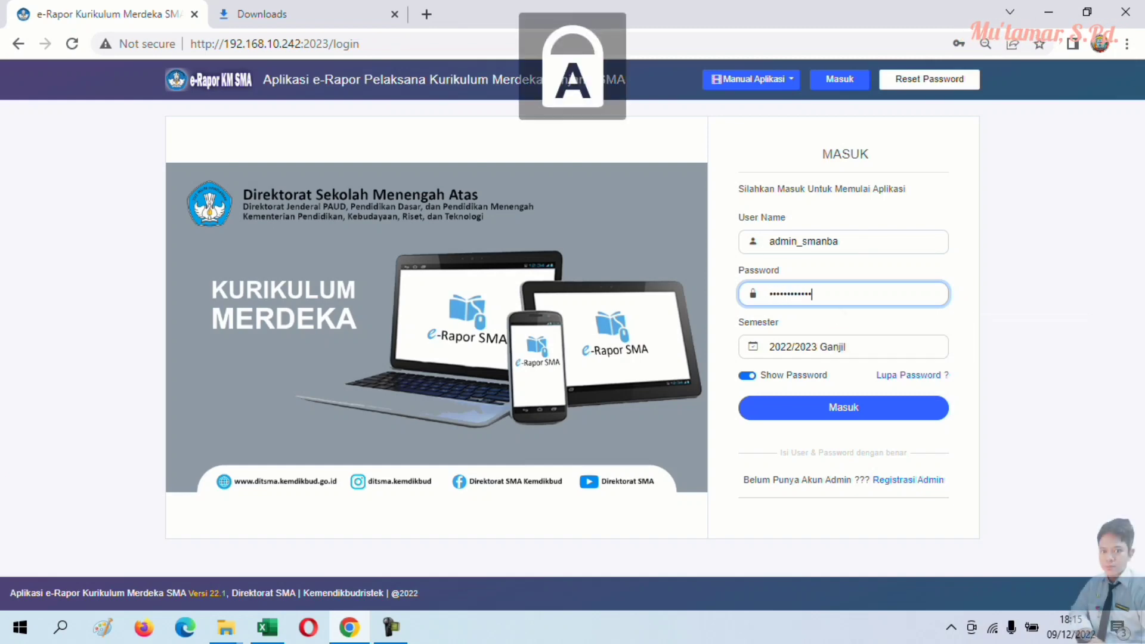
text(*)
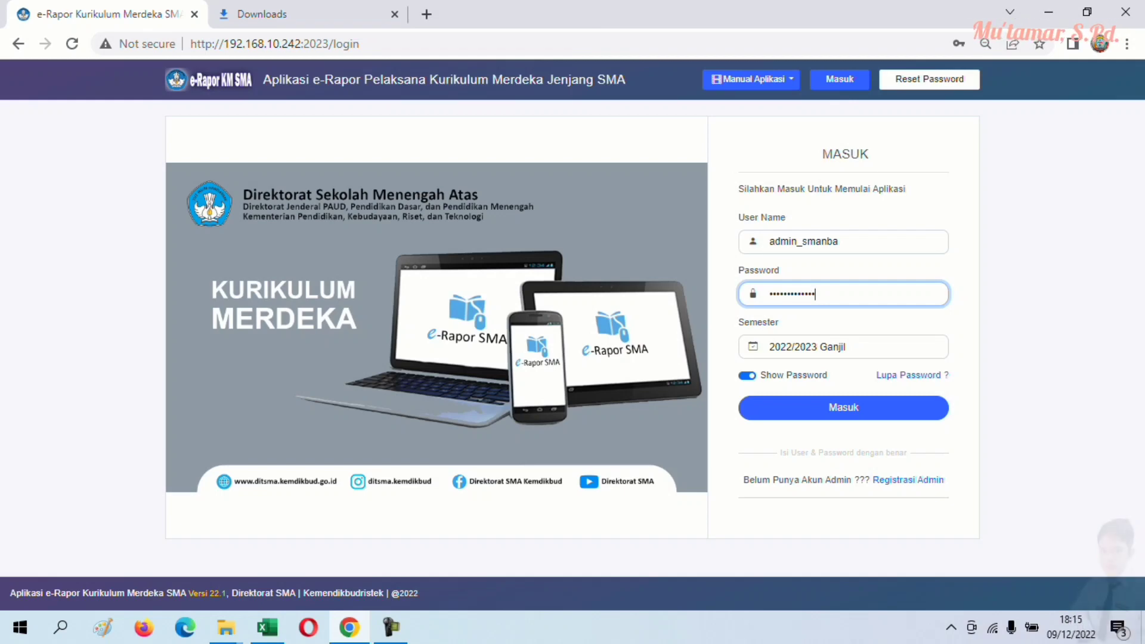
key(Return)
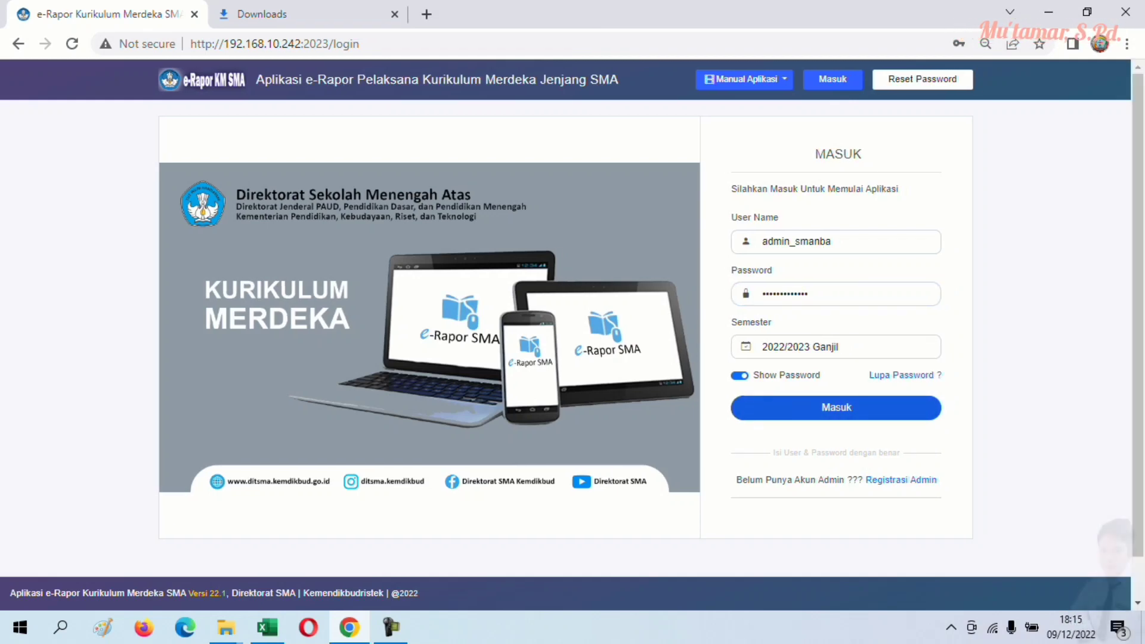
key(BackSpace)
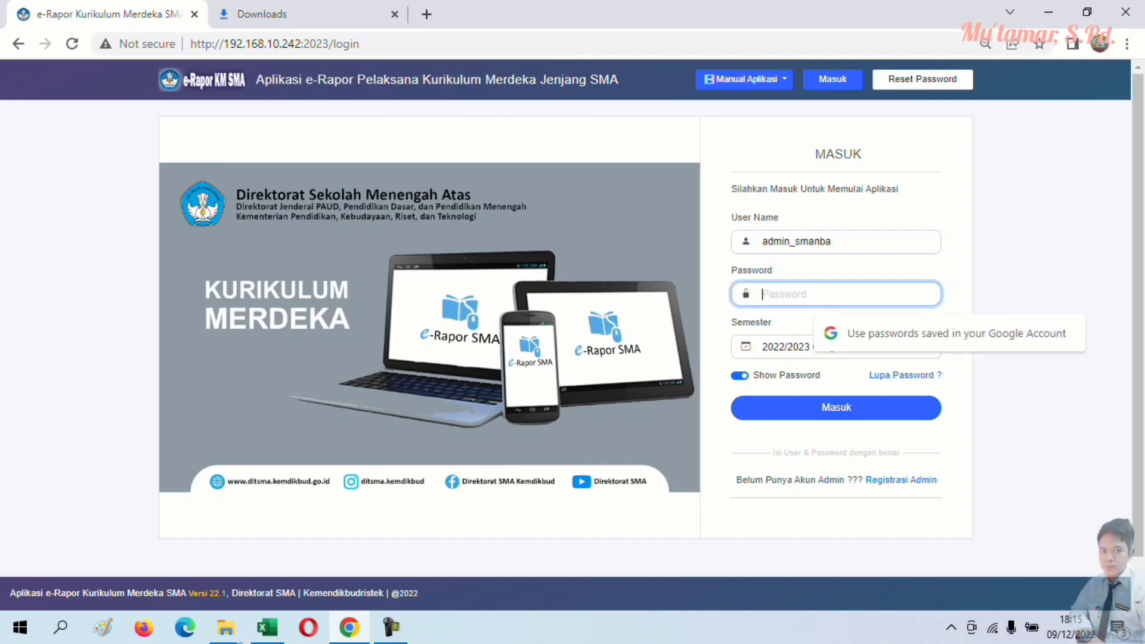
key(Caps_Lock)
text(••)
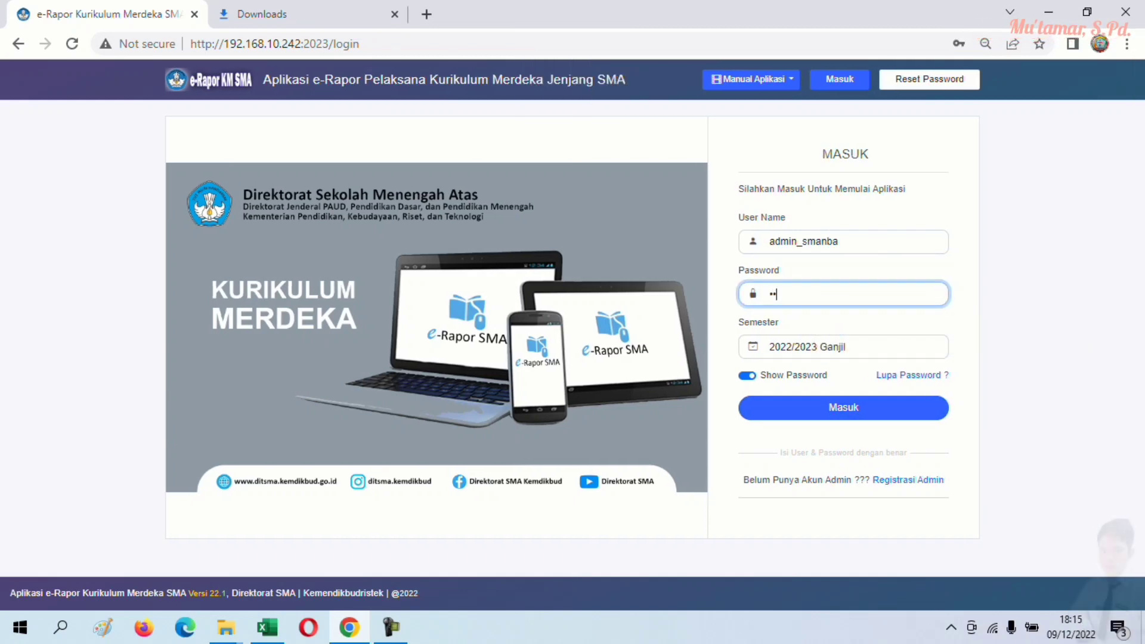
text(•••••••••)
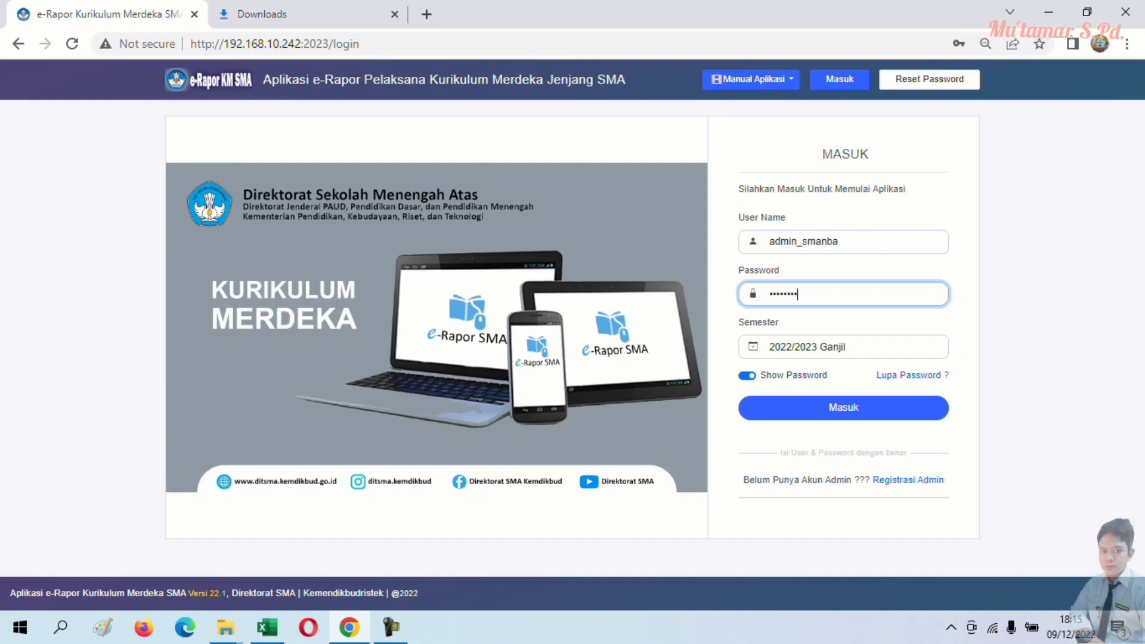
key(Caps_Lock)
text(•)
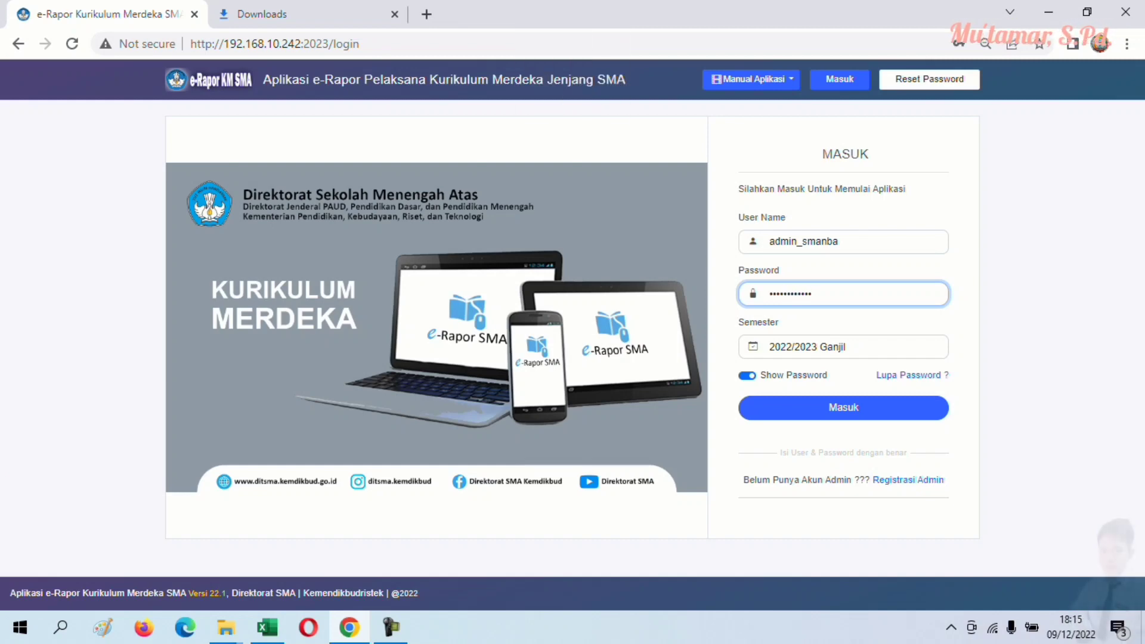
text(•)
key(Return)
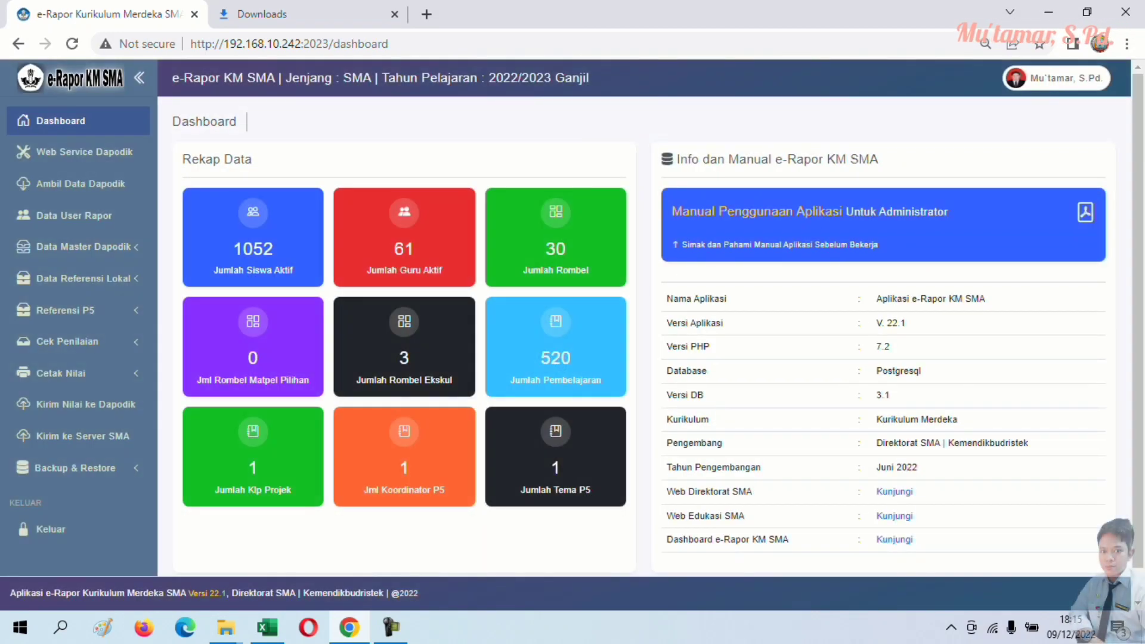
- Go to Cetak Nilai Rapor under Cetak Nilai and select class X - 6
click(59, 373)
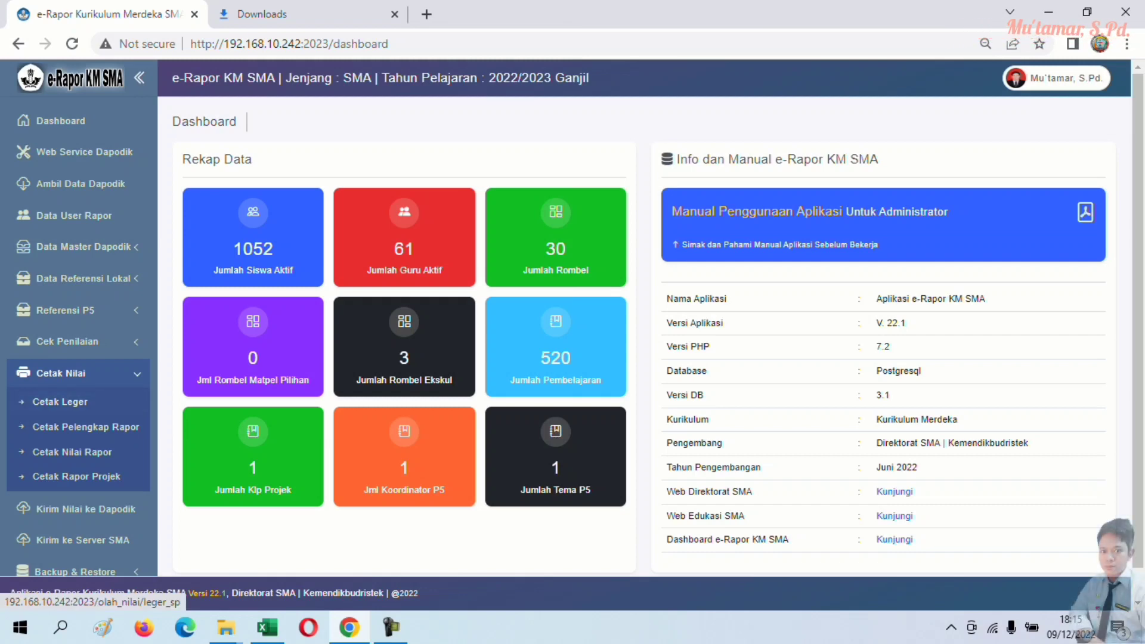
click(60, 402)
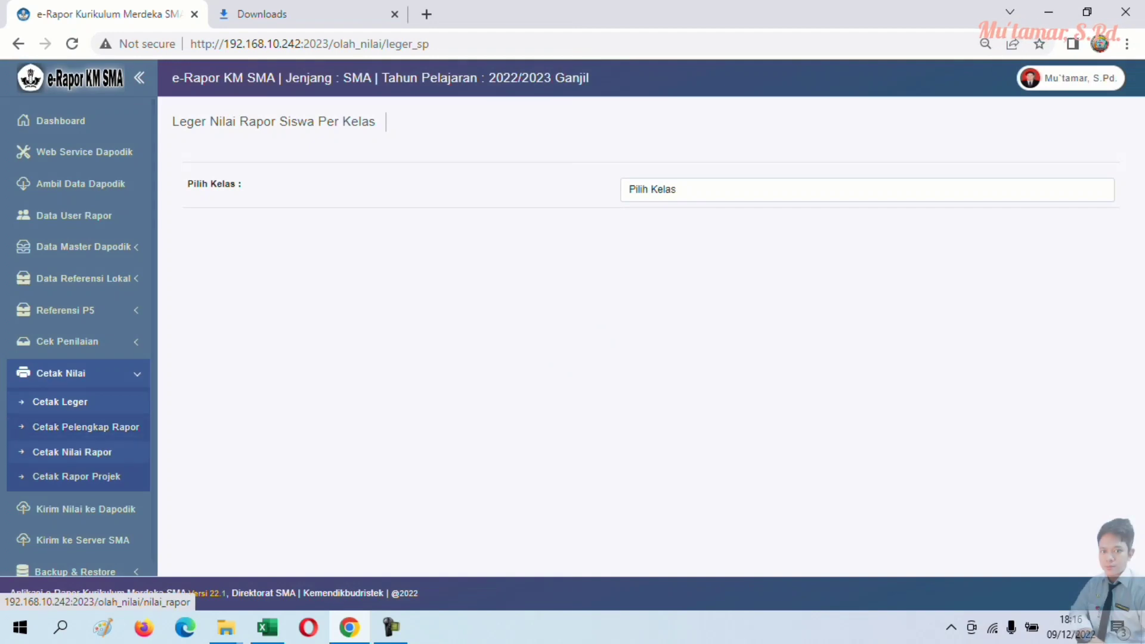
click(71, 452)
click(868, 247)
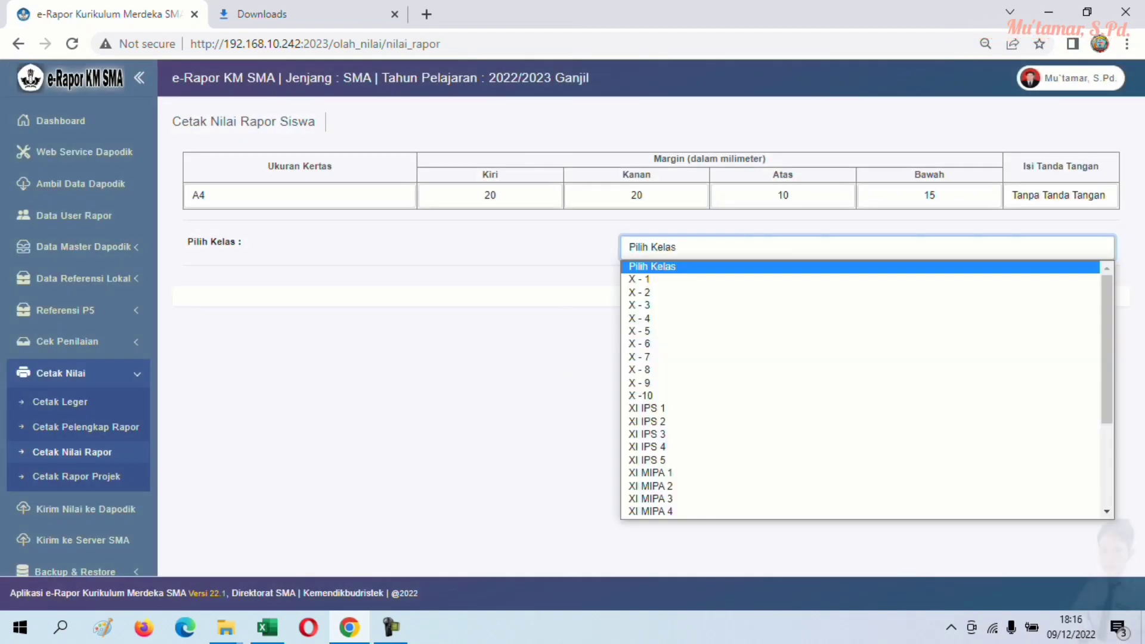
click(656, 359)
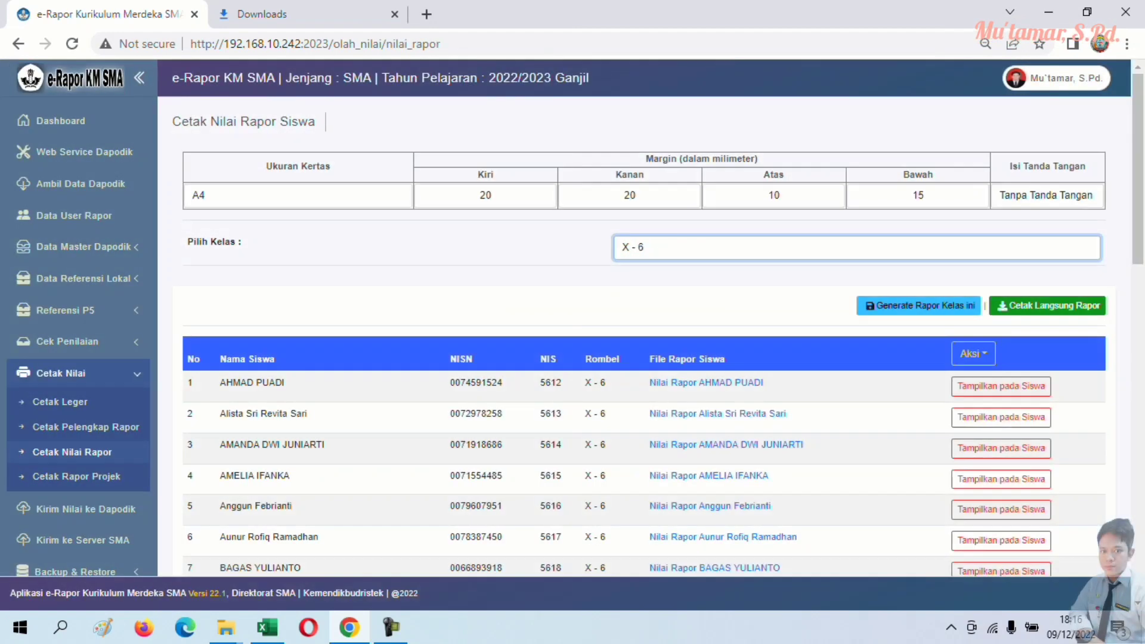
- Generate the class X - 6 report PDF with Cetak Langsung Rapor and scroll through its pages
click(1048, 305)
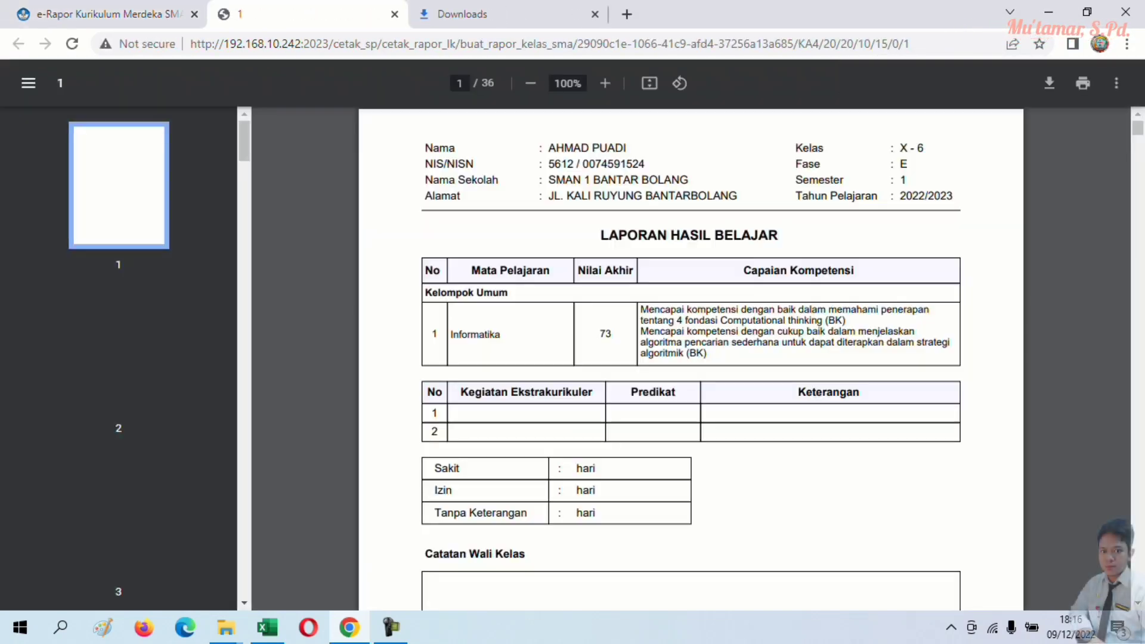
scroll(690, 358, down, 15)
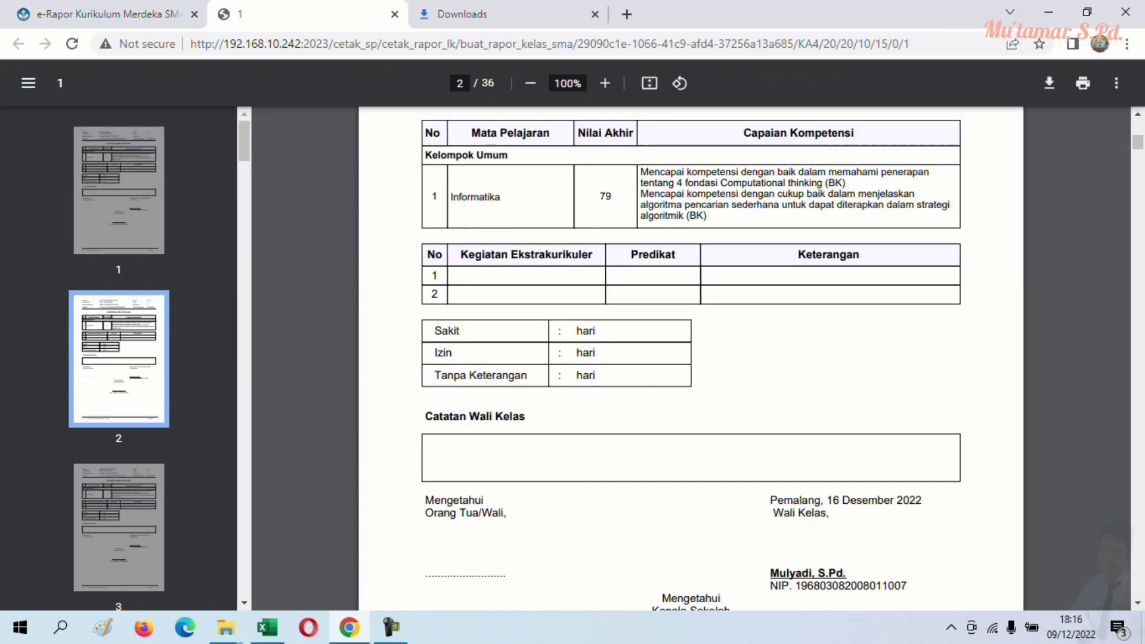
scroll(690, 358, up, 4)
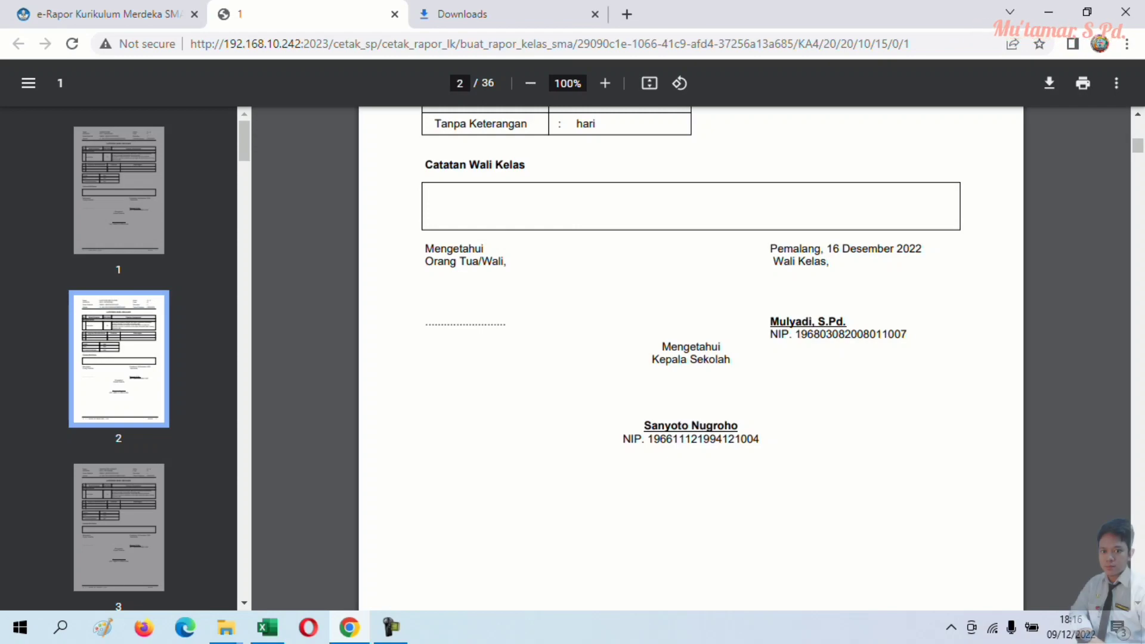
scroll(691, 358, down, 14)
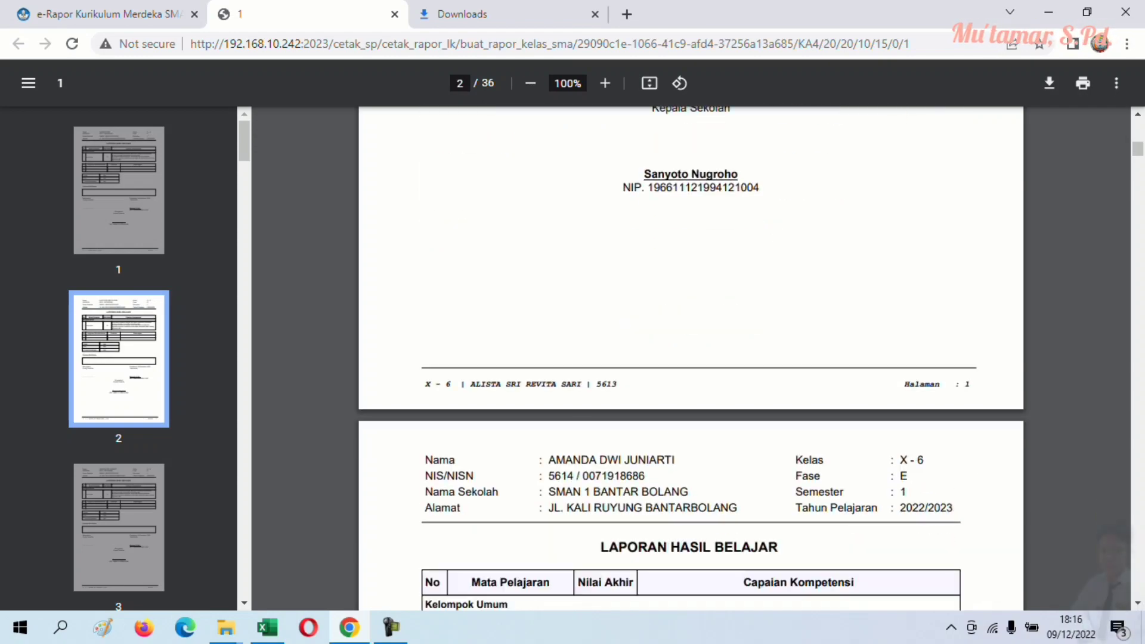
scroll(691, 358, down, 14)
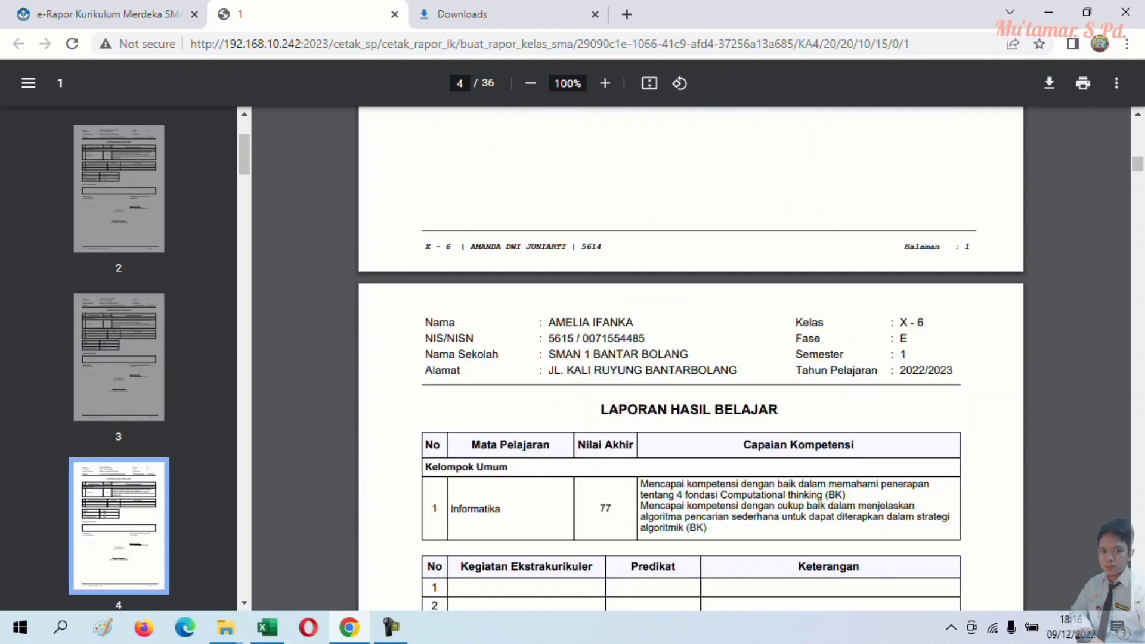
scroll(691, 358, down, 8)
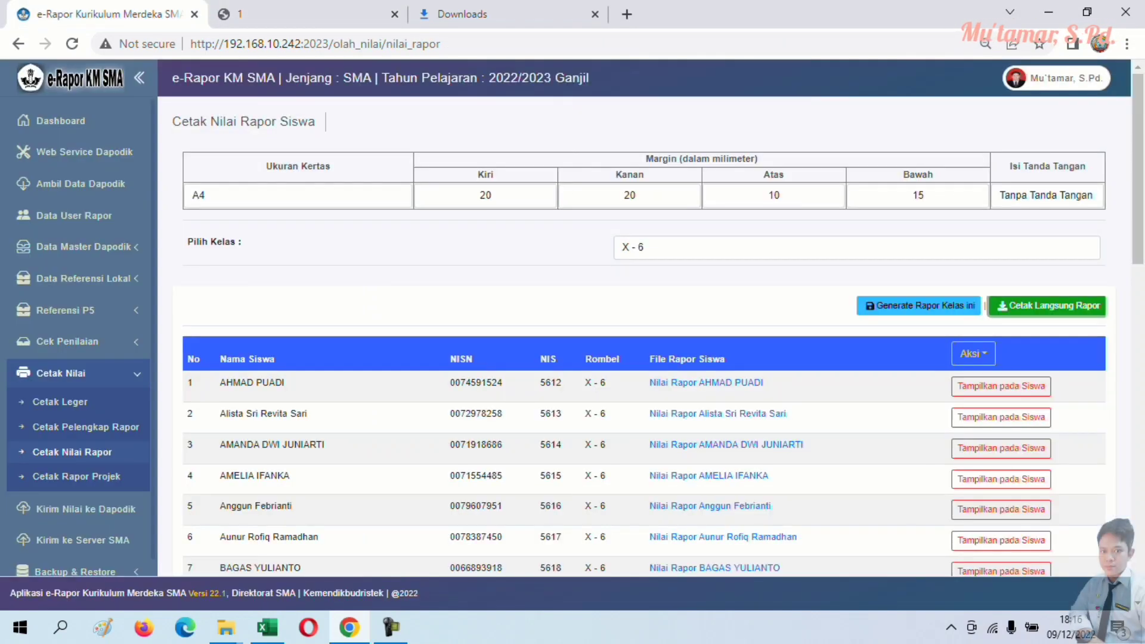
click(83, 279)
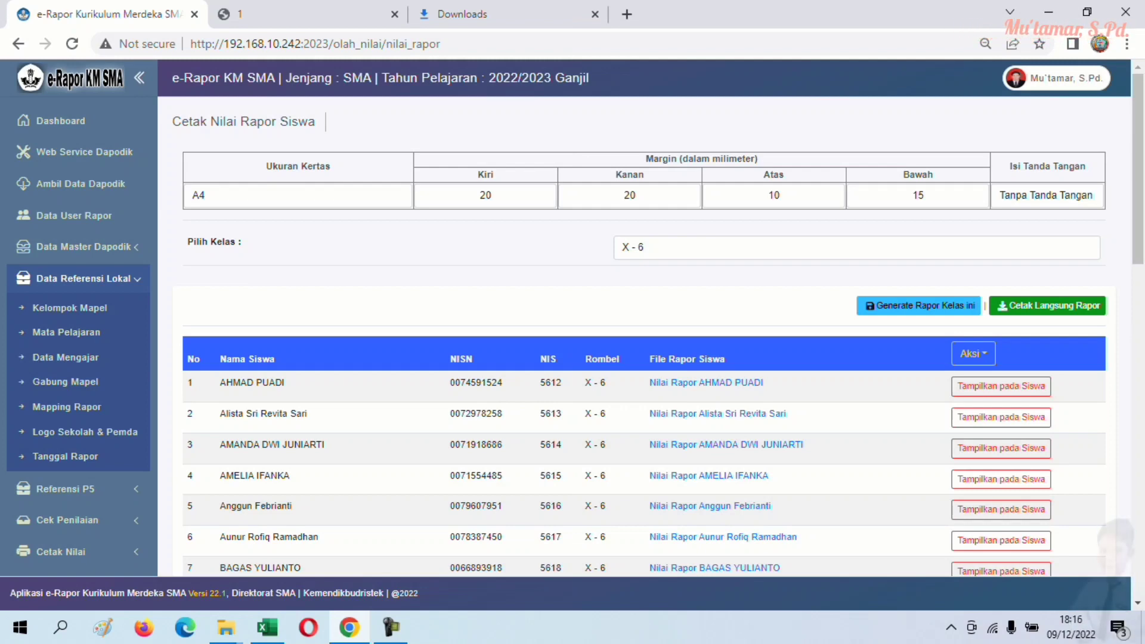
click(267, 627)
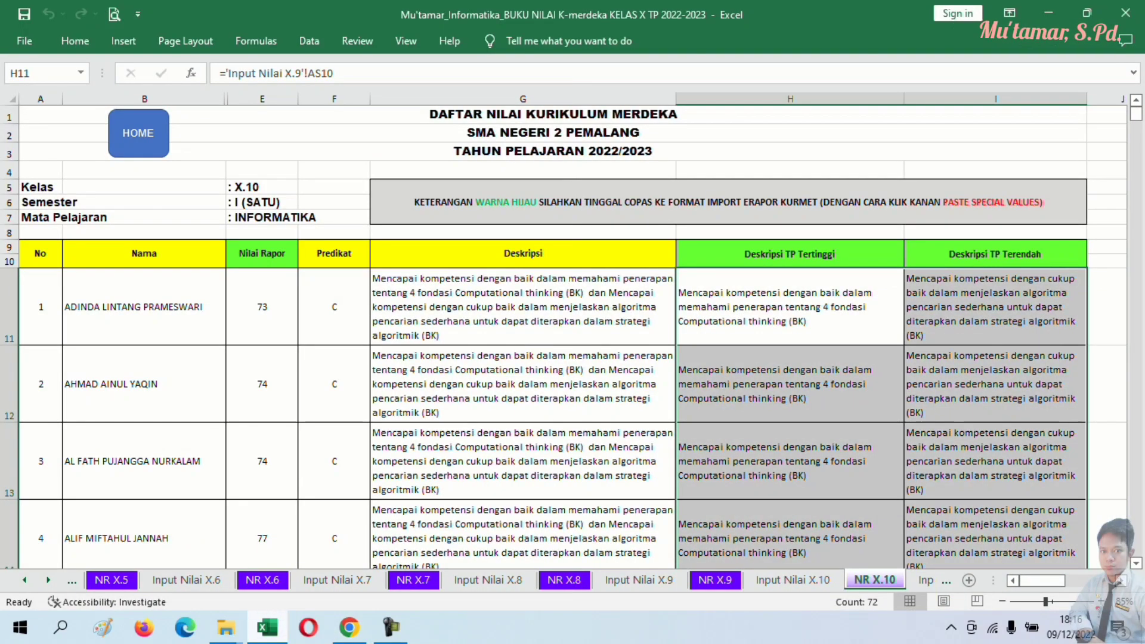
click(268, 627)
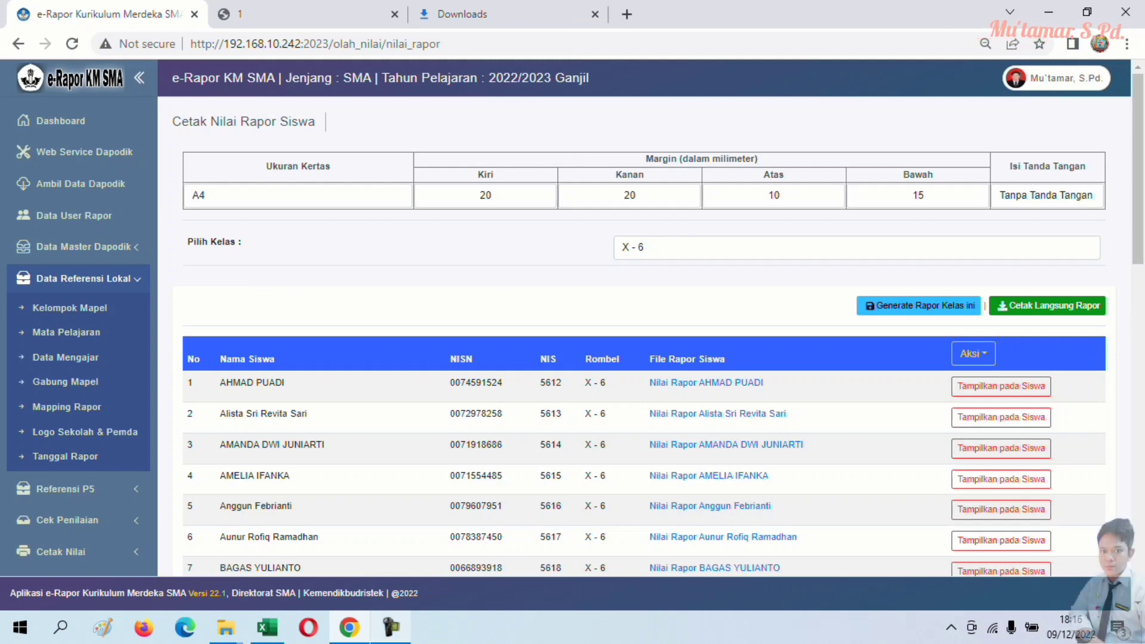
click(391, 628)
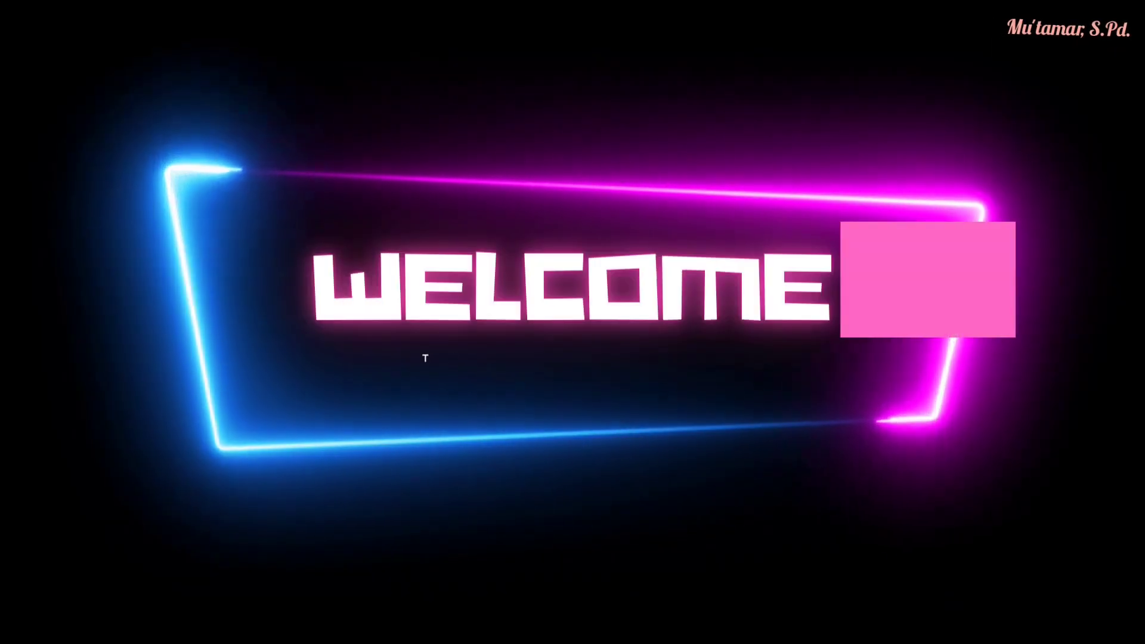